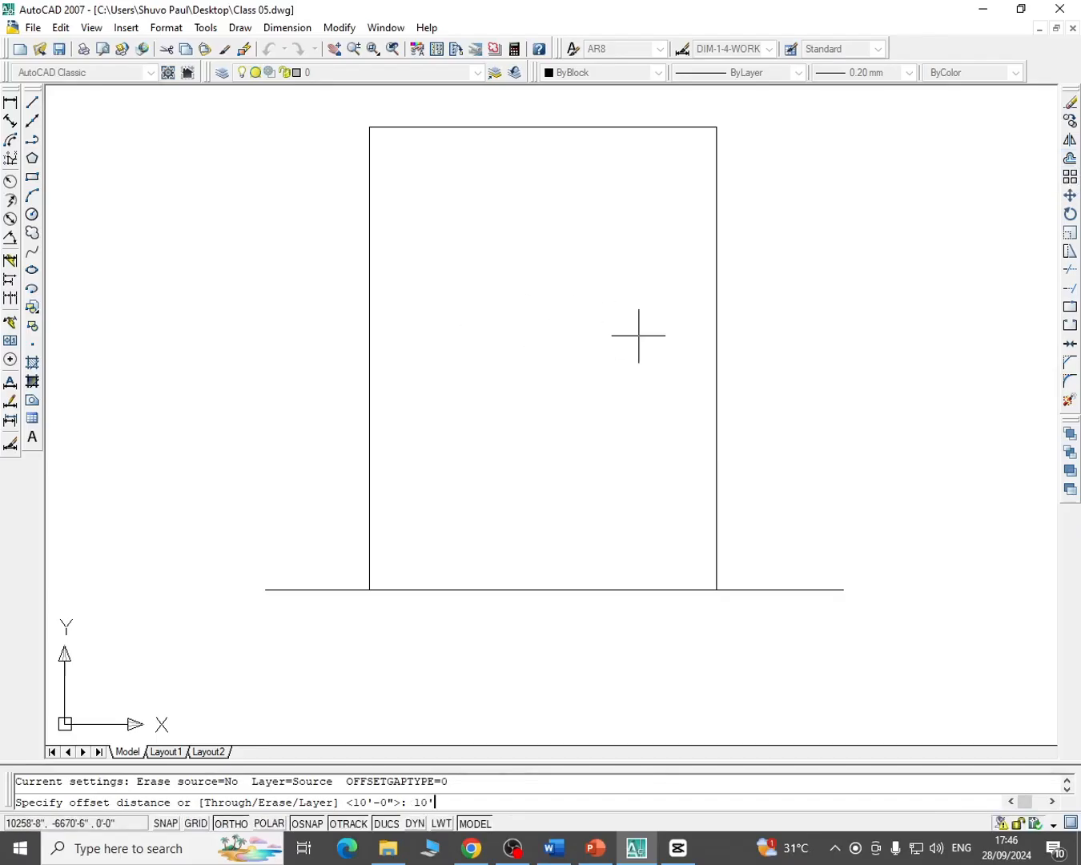
Offset the horizontal base line 10' downward to create a parallel line below the rectangle
key(Return)
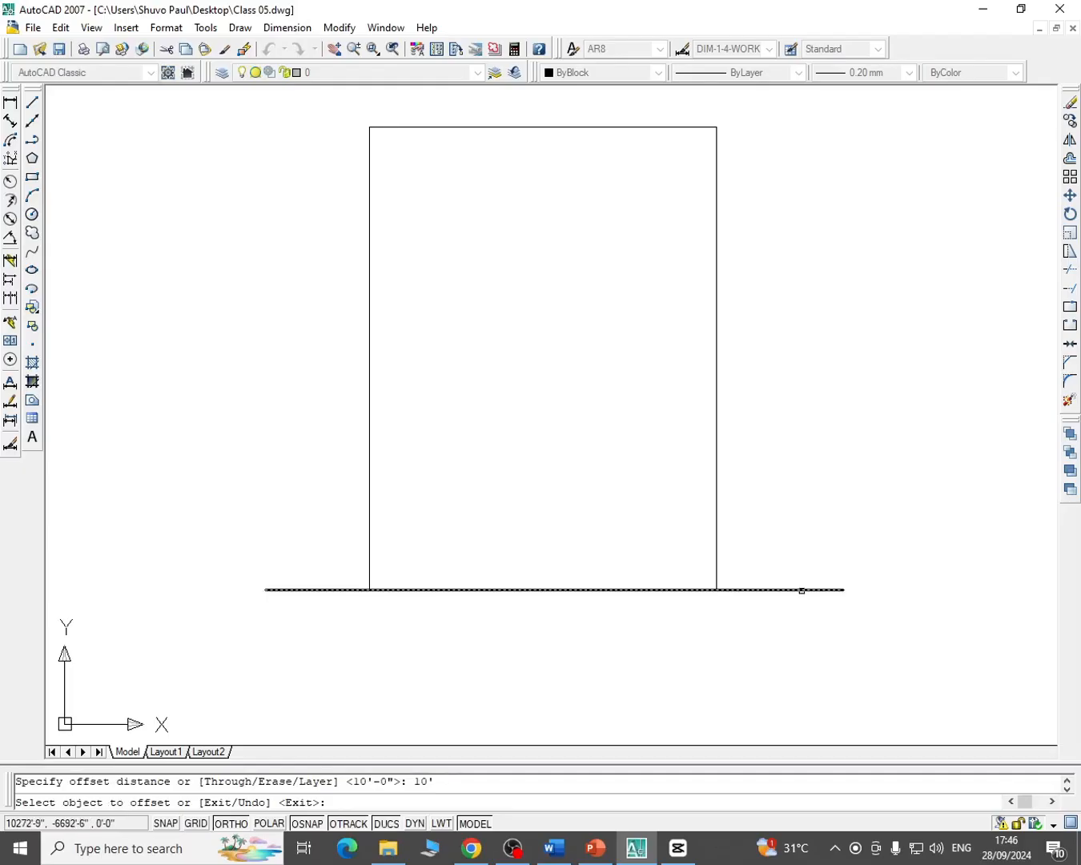
click(802, 591)
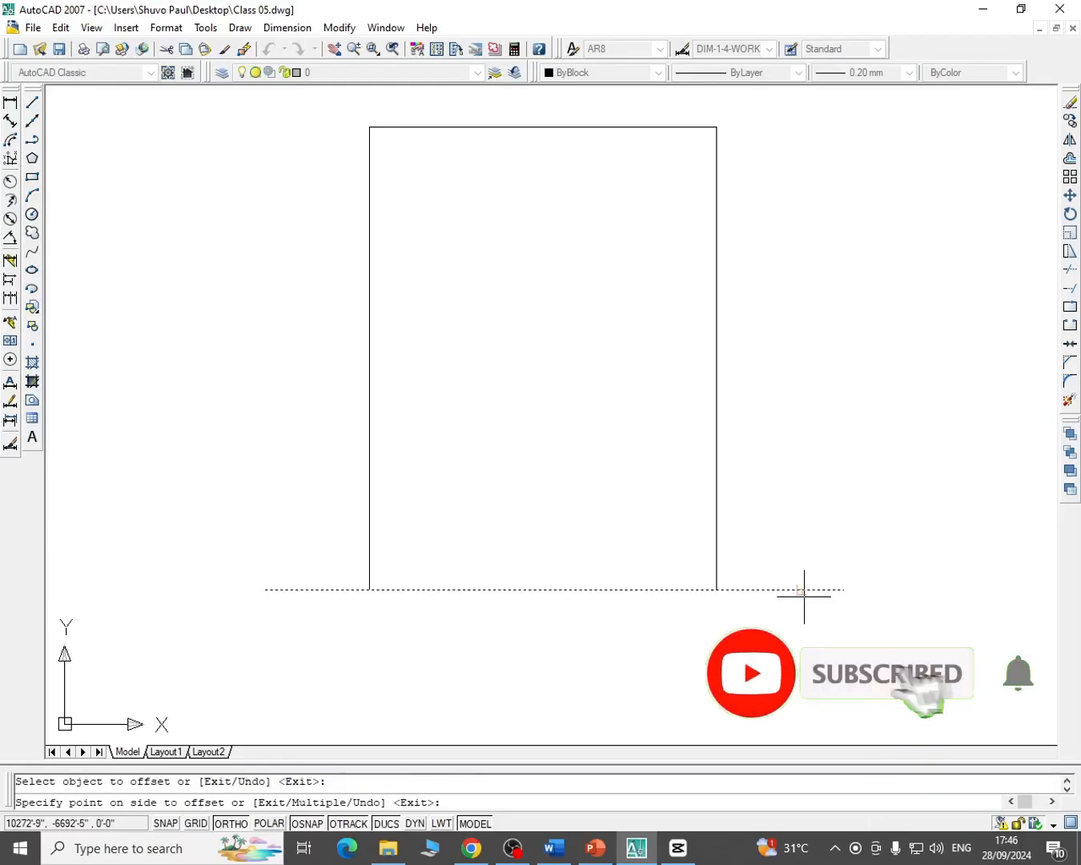
click(797, 706)
middle_drag(799, 705, 753, 395)
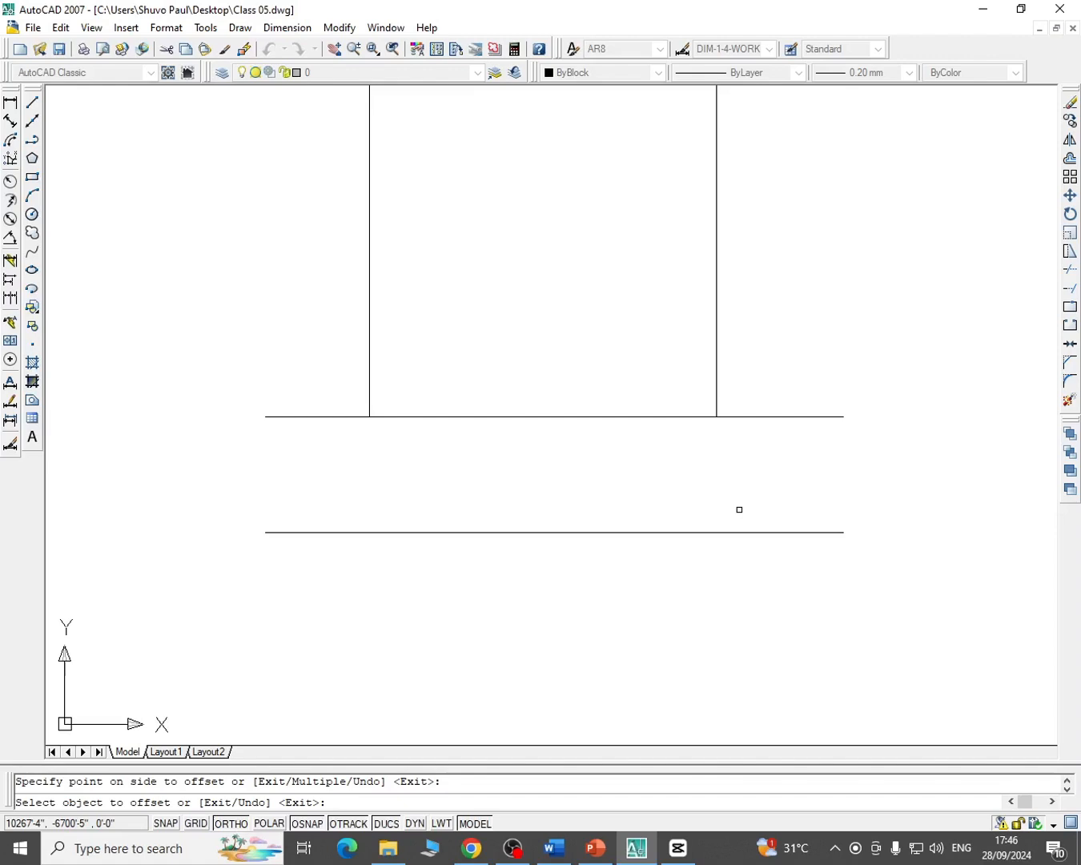
scroll(732, 521, down, 2)
middle_drag(777, 526, 730, 529)
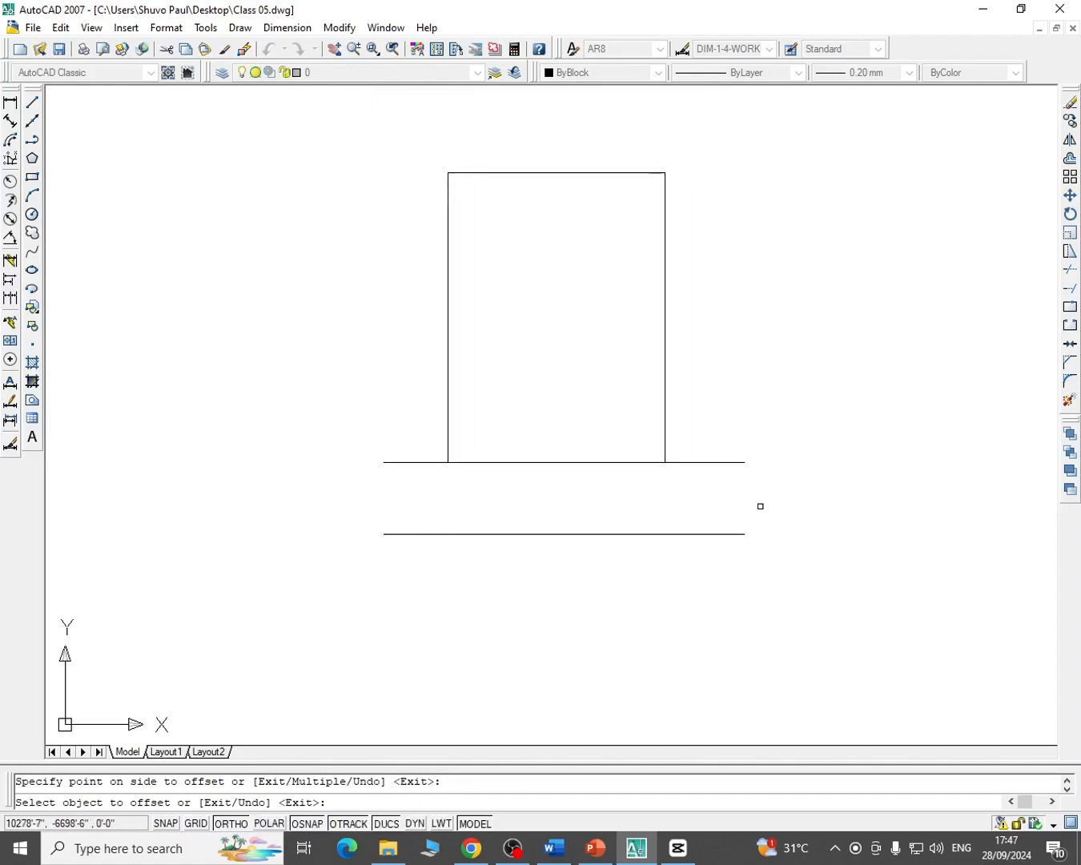
key(Escape)
click(844, 490)
click(858, 498)
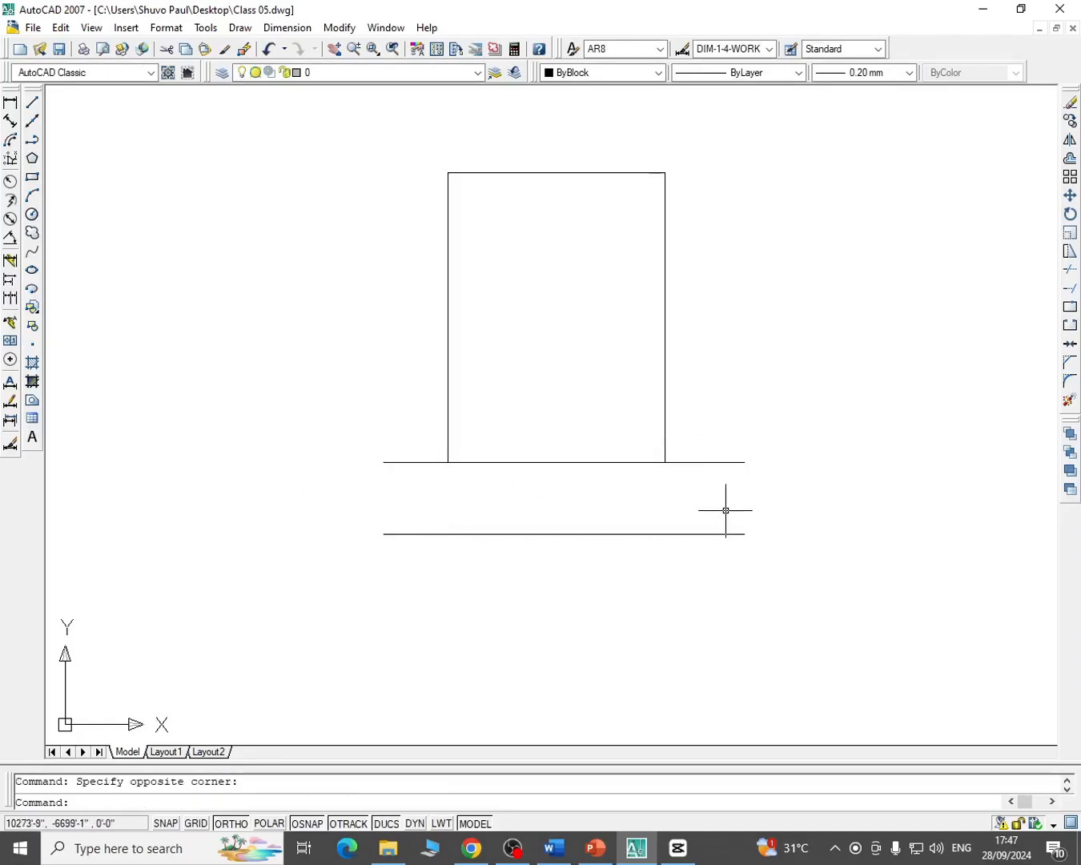
Draw a vertical line segment about 6' long crossing the upper horizontal line near its left end
scroll(492, 511, up, 1)
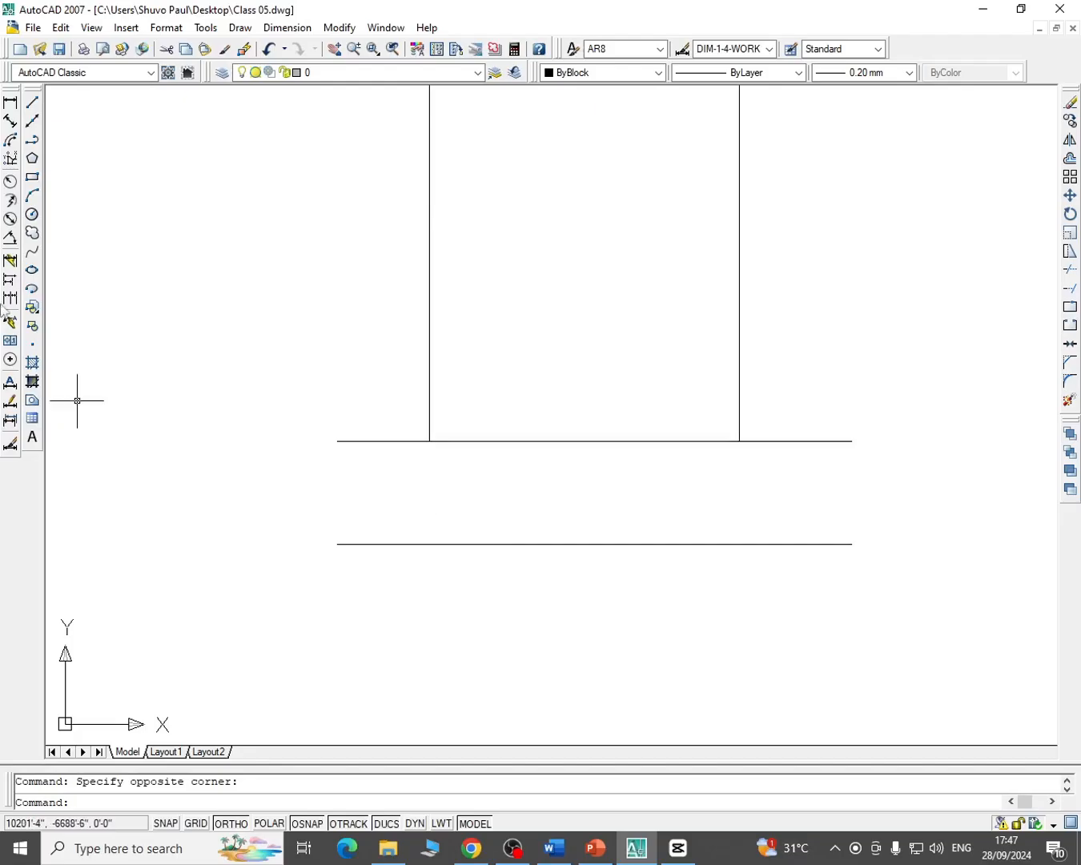
click(33, 103)
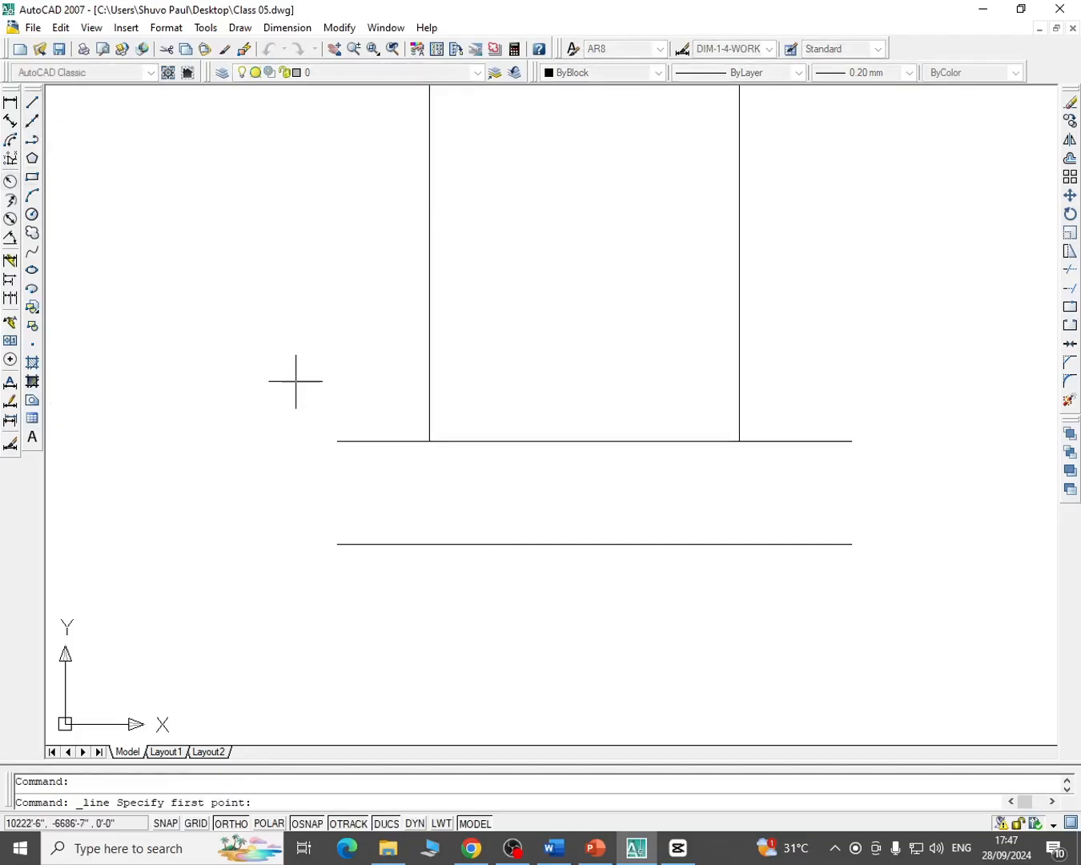
scroll(361, 415, up, 2)
click(361, 406)
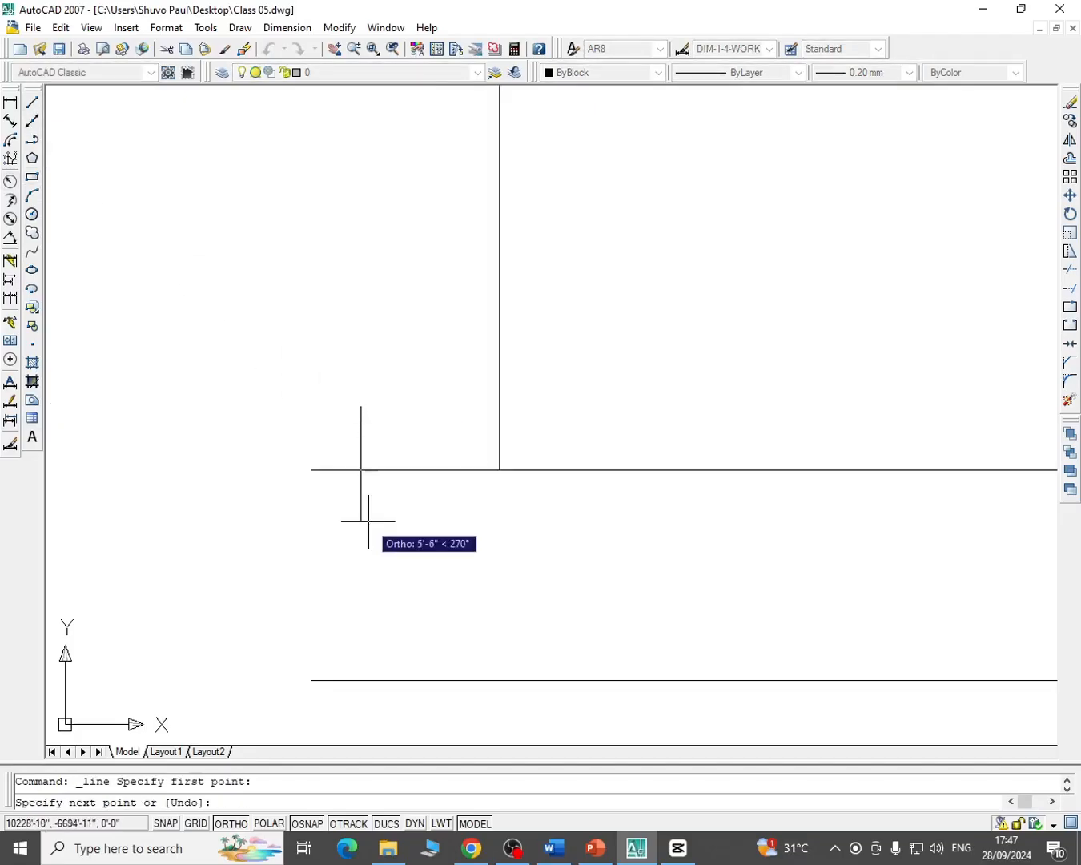
middle_drag(363, 519, 357, 411)
click(353, 429)
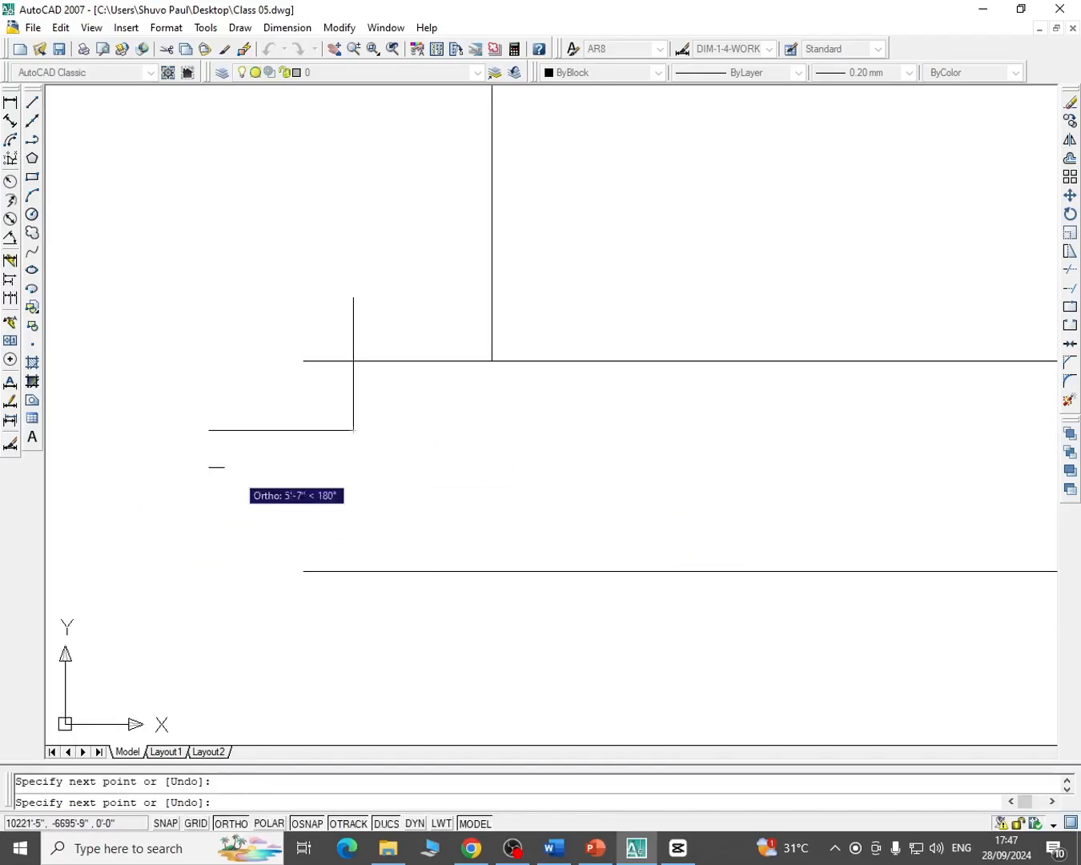
Turn Ortho off and continue the line with three slanted segments forming the break symbol's zigzag between the horizontals
key(F8)
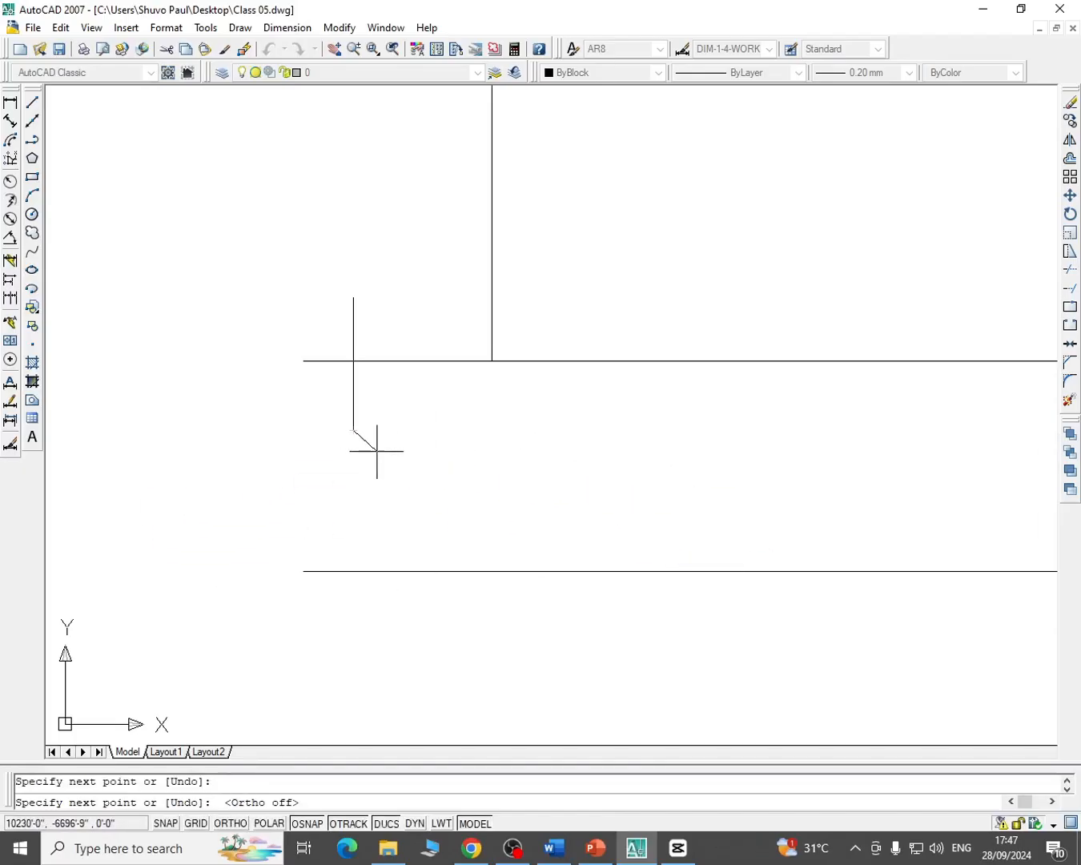
scroll(398, 449, up, 4)
click(398, 436)
scroll(445, 425, down, 6)
scroll(345, 430, up, 4)
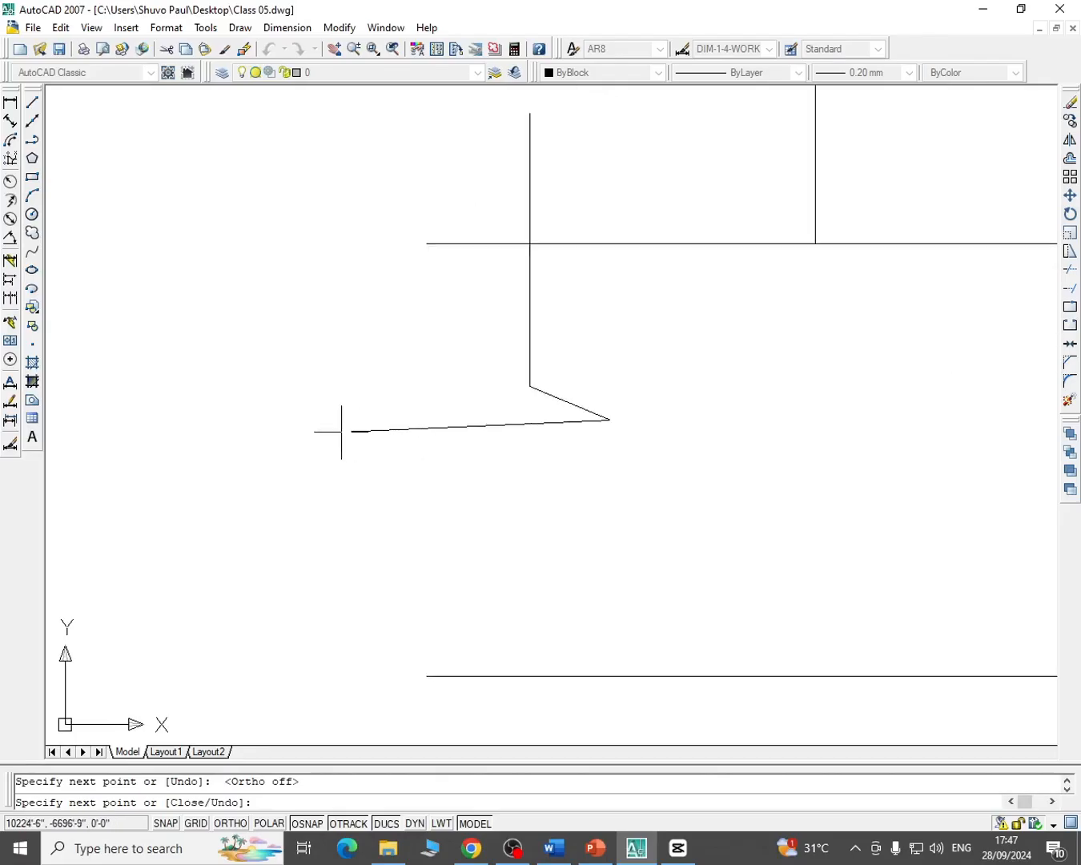
click(427, 433)
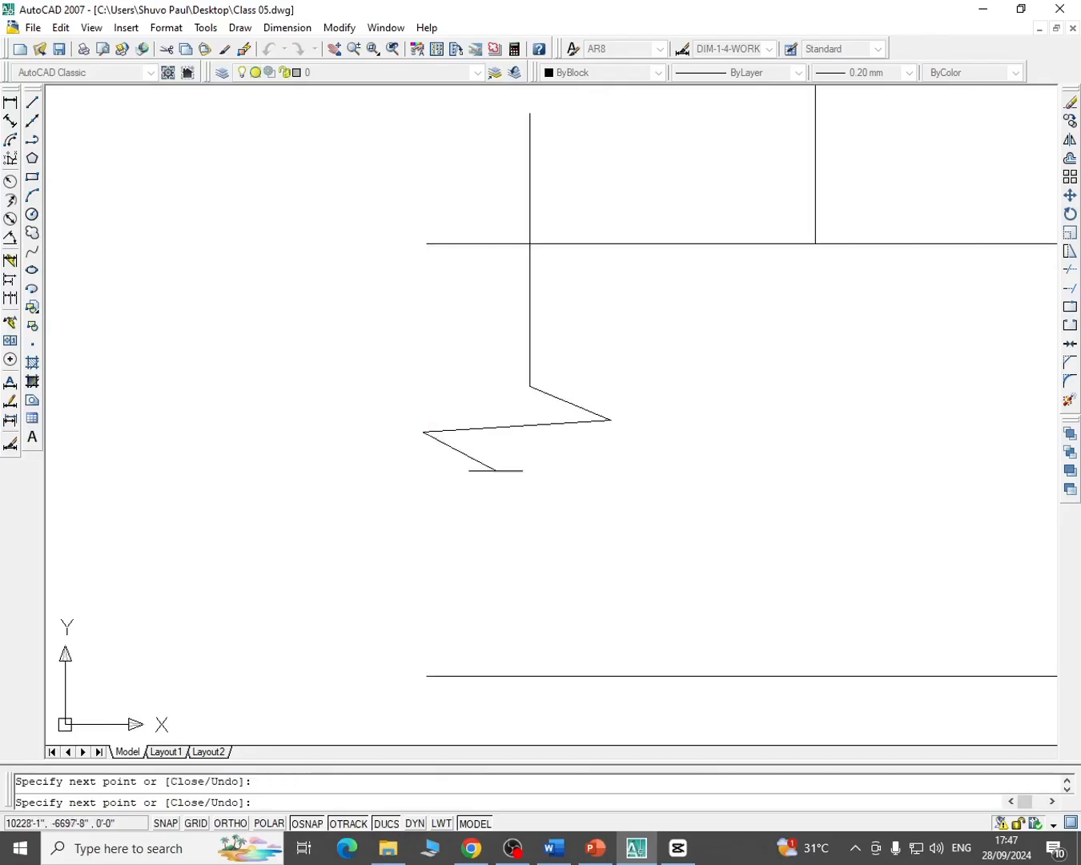
click(549, 451)
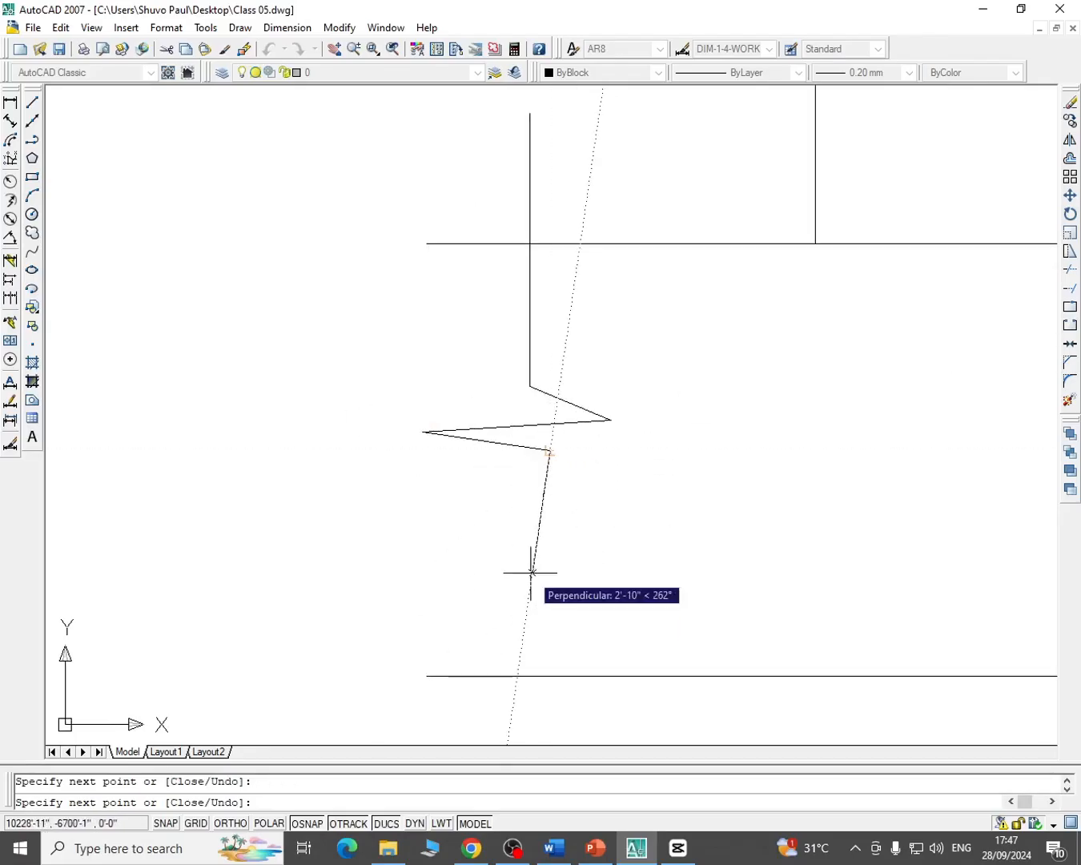
Turn Ortho on and finish the break symbol with a vertical segment about 6'-8" long crossing the lower horizontal line
key(F8)
scroll(562, 582, up, 2)
scroll(550, 527, down, 2)
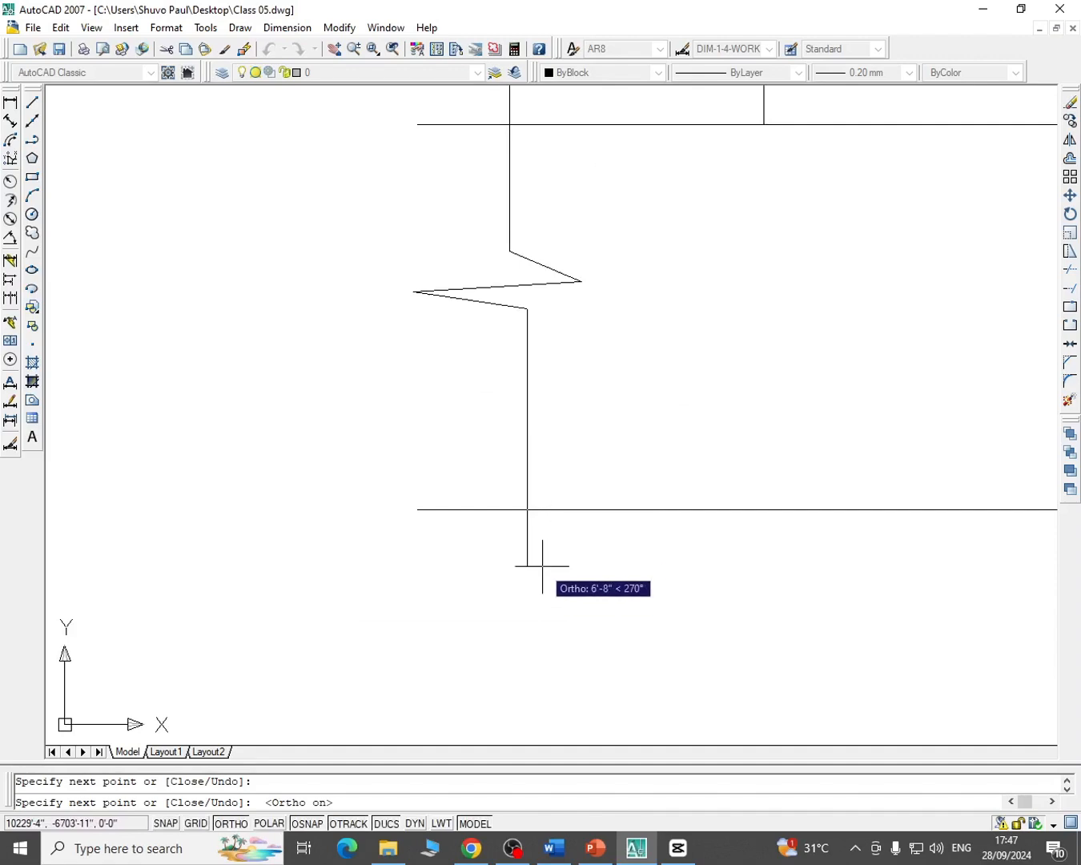
click(543, 566)
key(Escape)
scroll(577, 514, down, 5)
scroll(552, 472, up, 3)
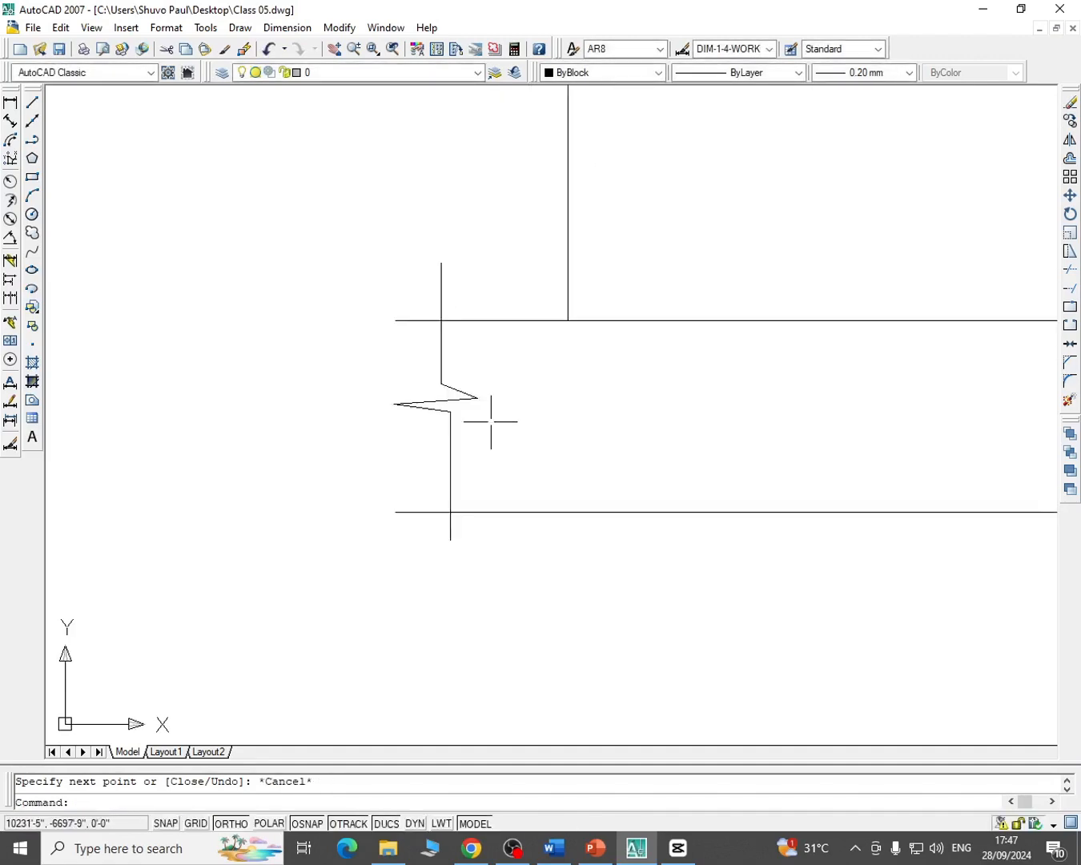
scroll(489, 418, up, 2)
scroll(499, 416, down, 2)
middle_drag(577, 422, 377, 362)
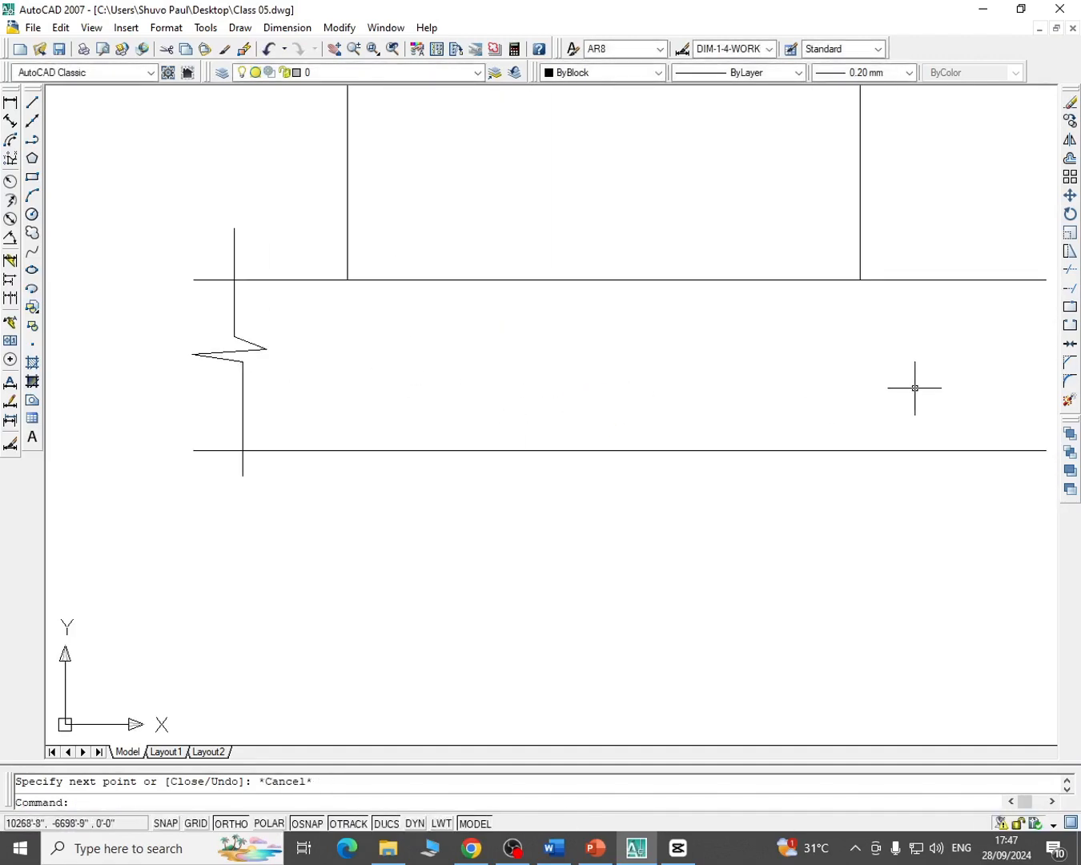
scroll(916, 388, down, 2)
click(920, 273)
key(Escape)
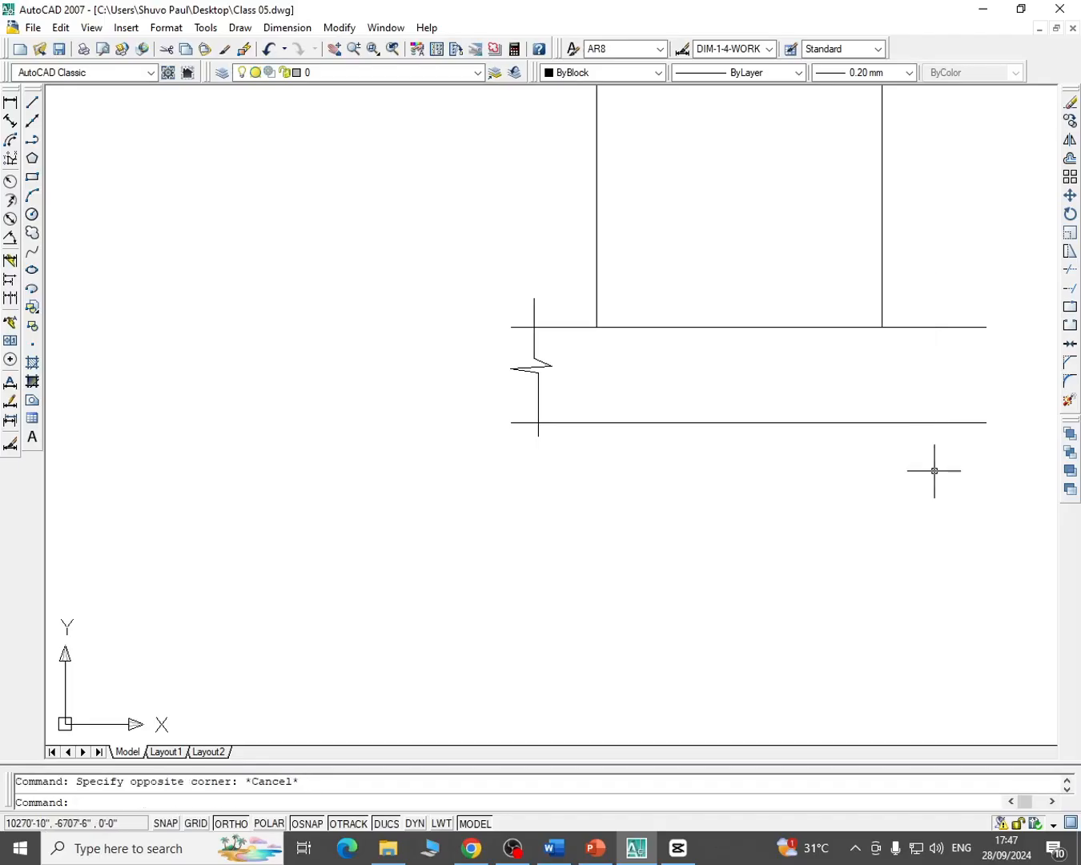
click(32, 104)
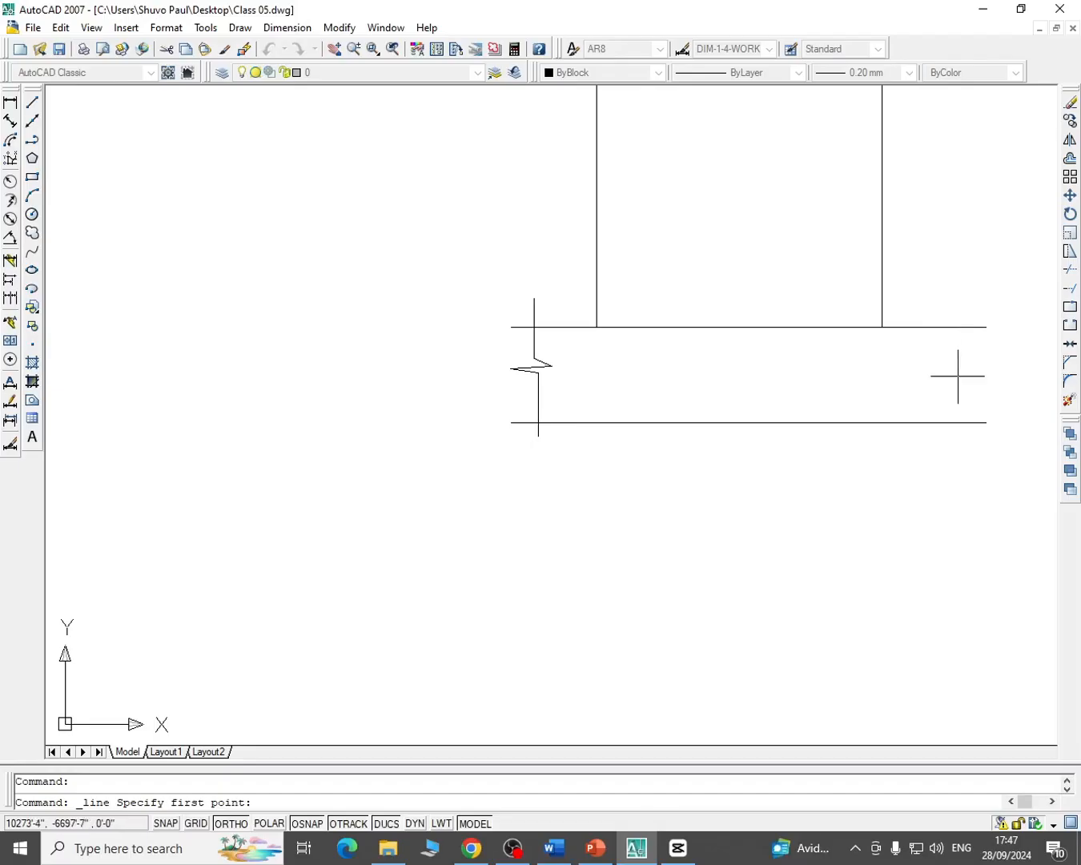
key(Escape)
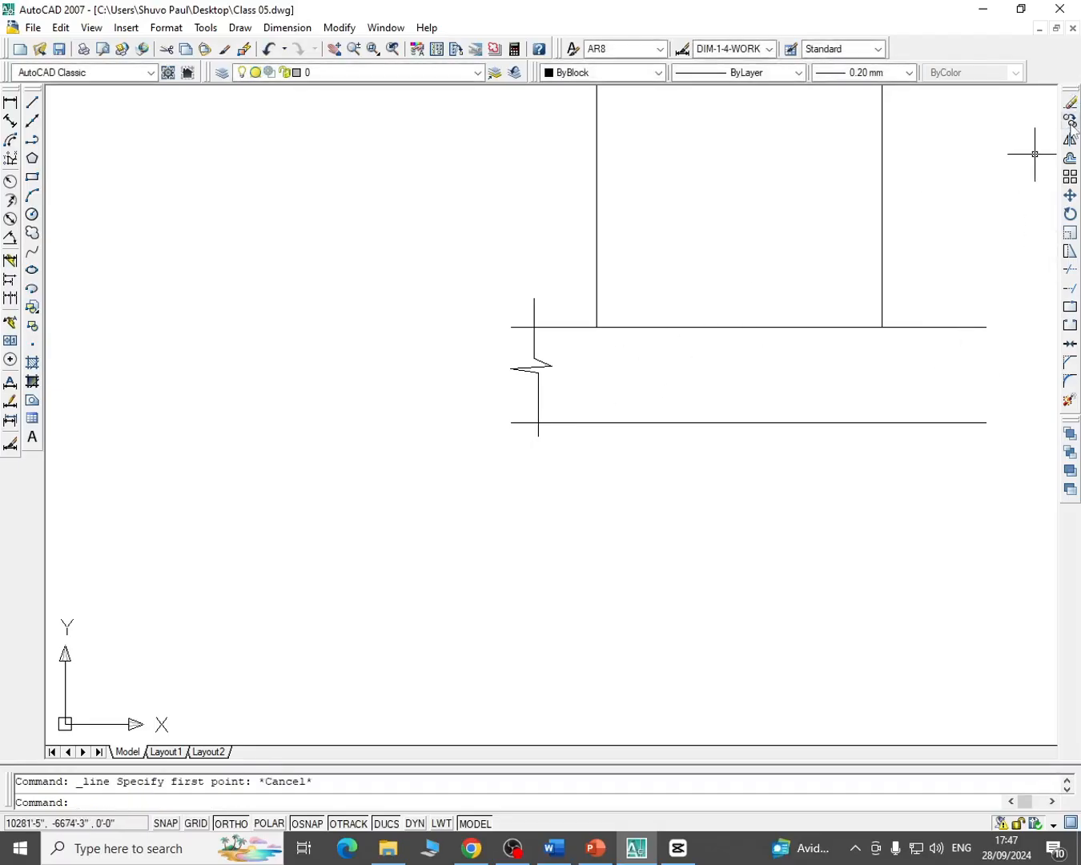
Copy the five break-symbol lines about 43' horizontally to the right end of the strip, using their lower-line intersection as base point
click(1070, 119)
scroll(535, 349, up, 2)
click(535, 349)
click(490, 321)
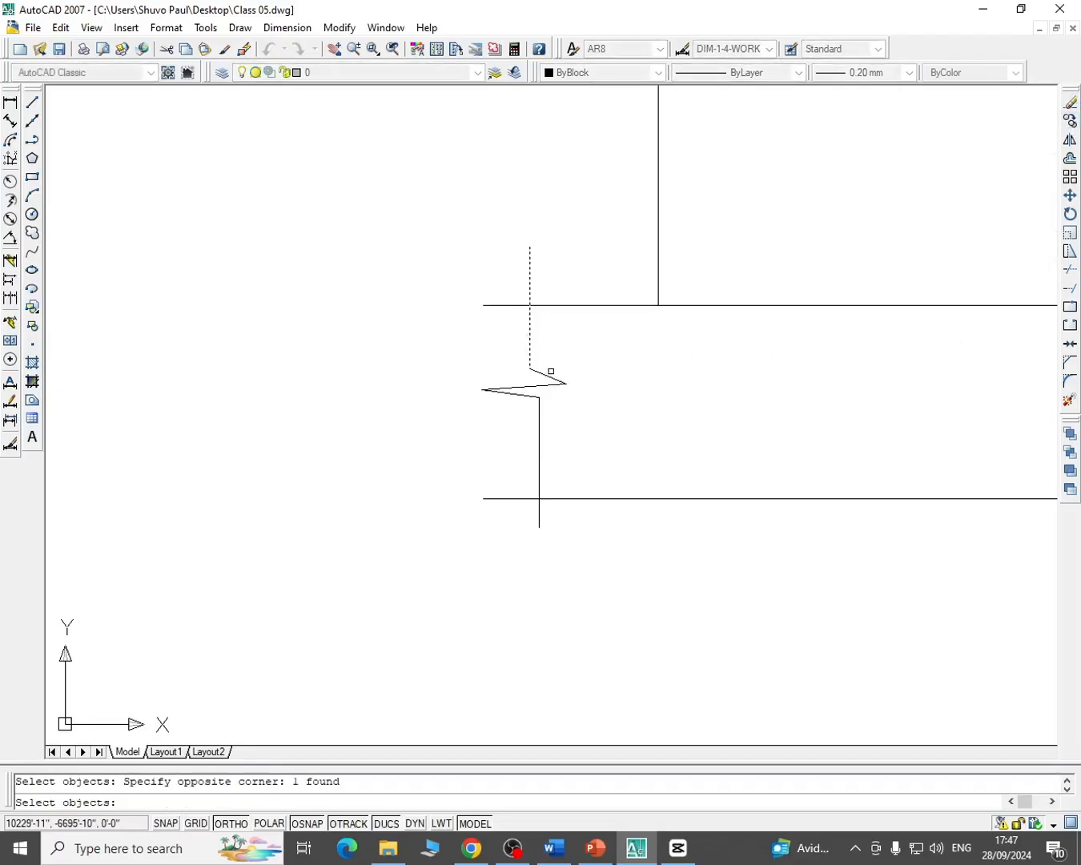
click(529, 384)
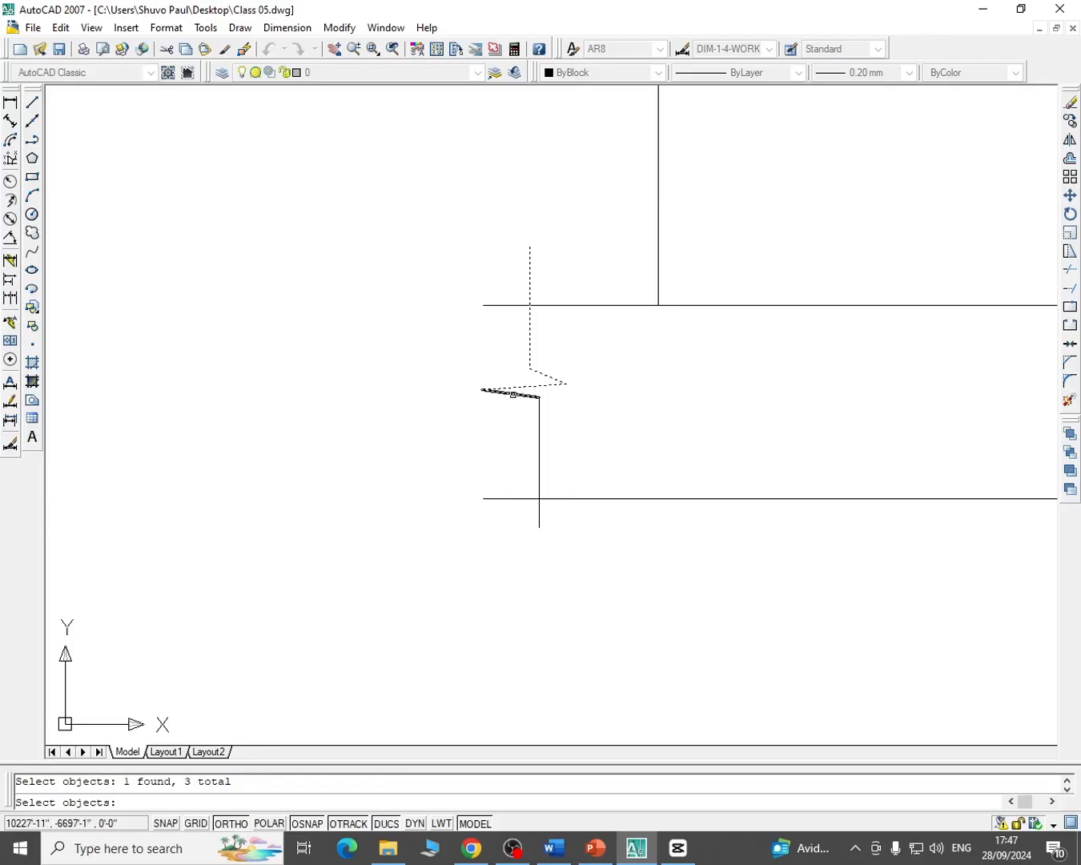
click(514, 393)
click(601, 345)
click(453, 432)
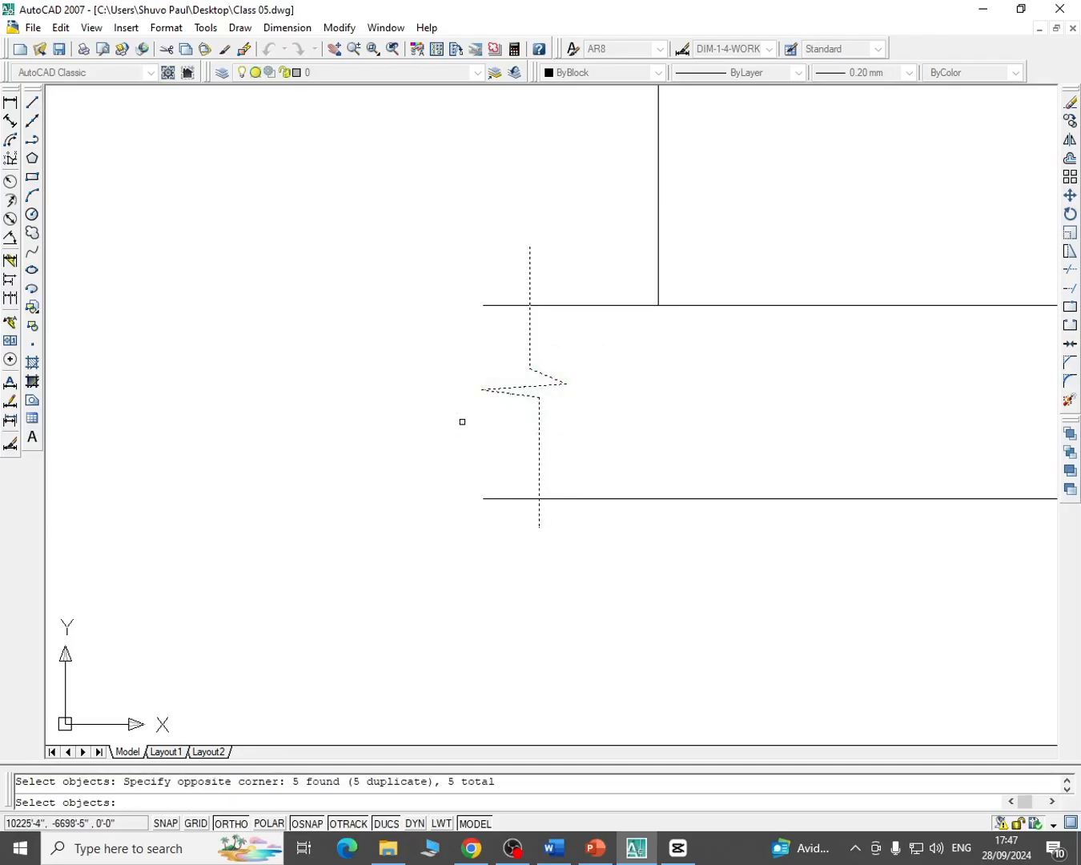
key(Return)
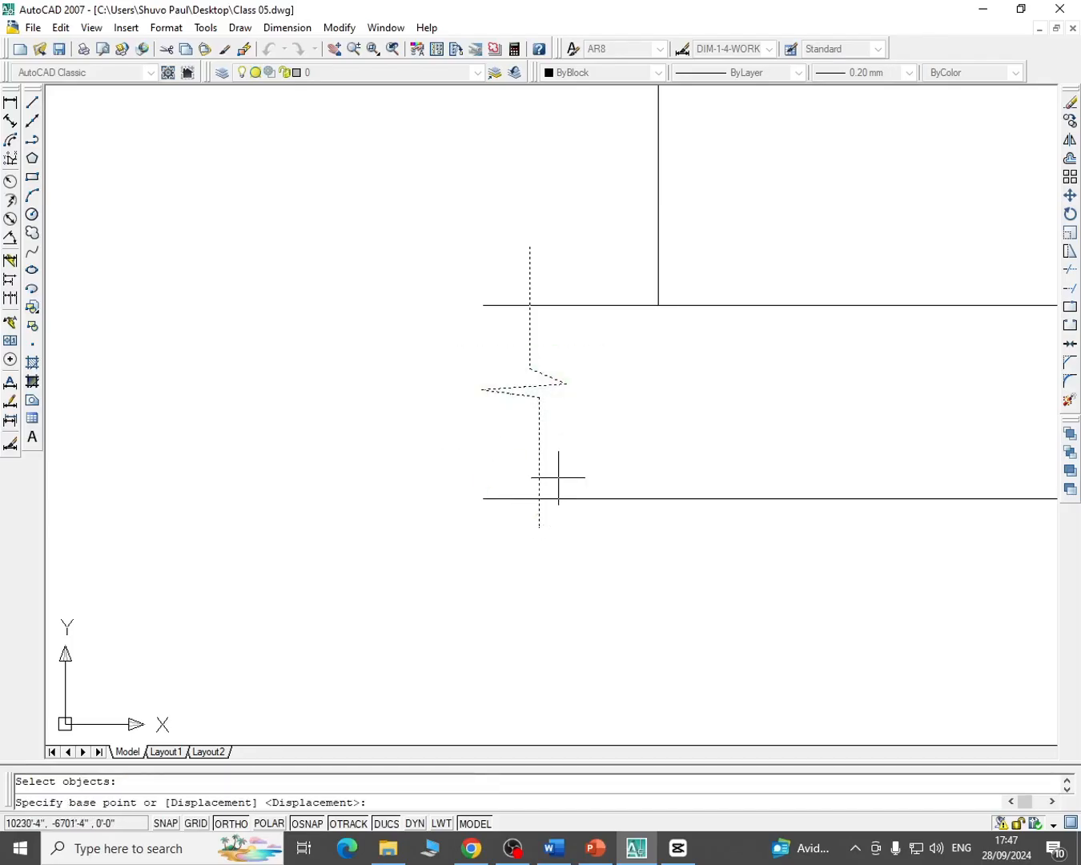
click(539, 498)
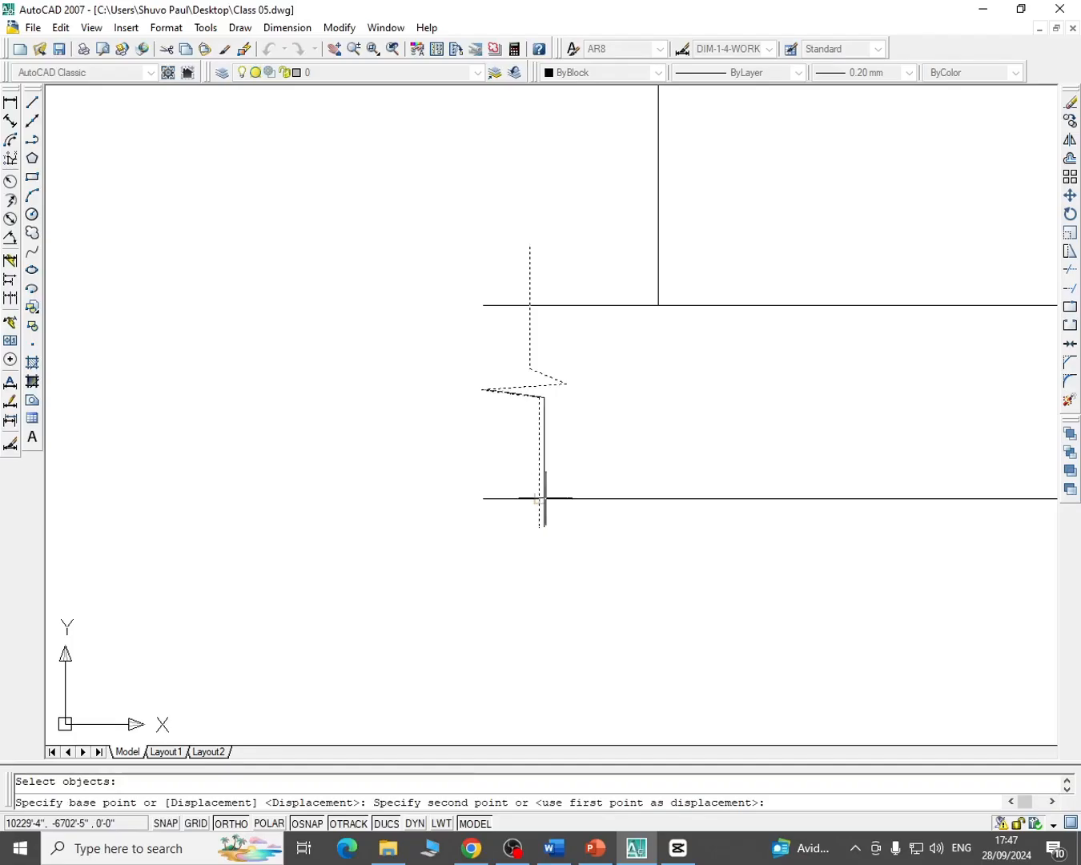
scroll(729, 530, up, 2)
middle_drag(729, 531, 340, 502)
scroll(320, 484, down, 4)
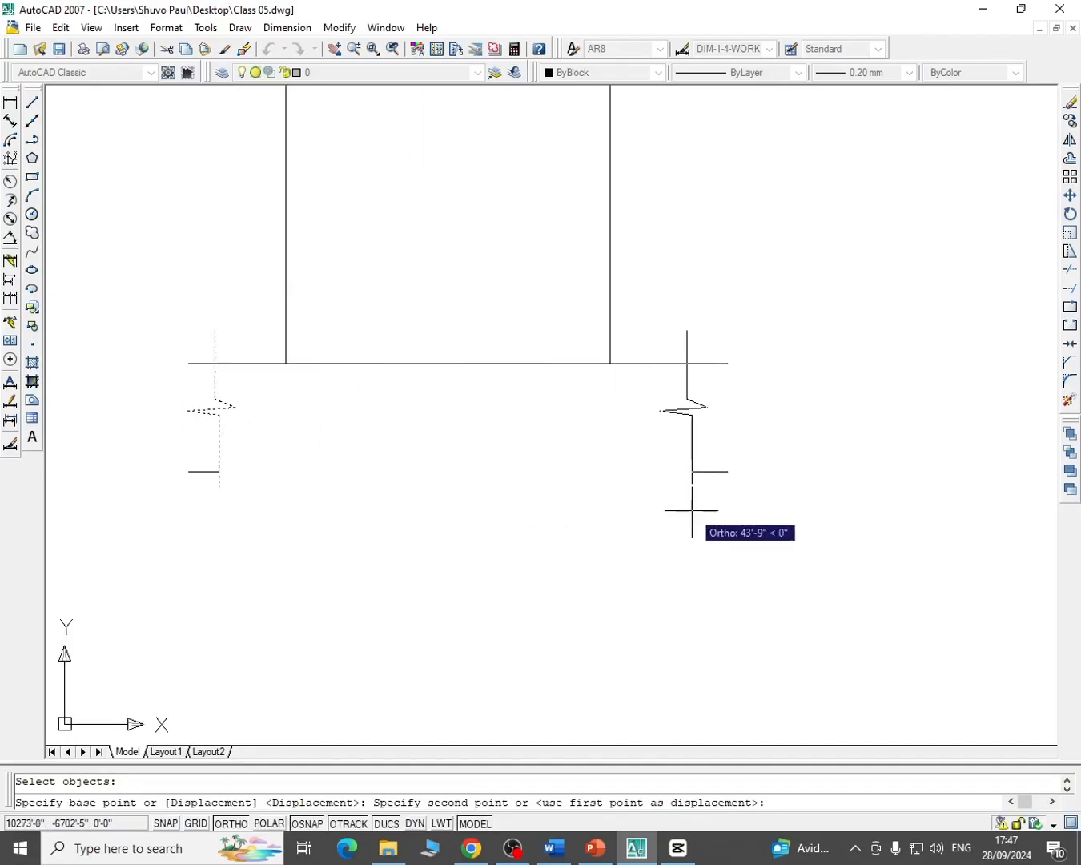
scroll(695, 495, up, 2)
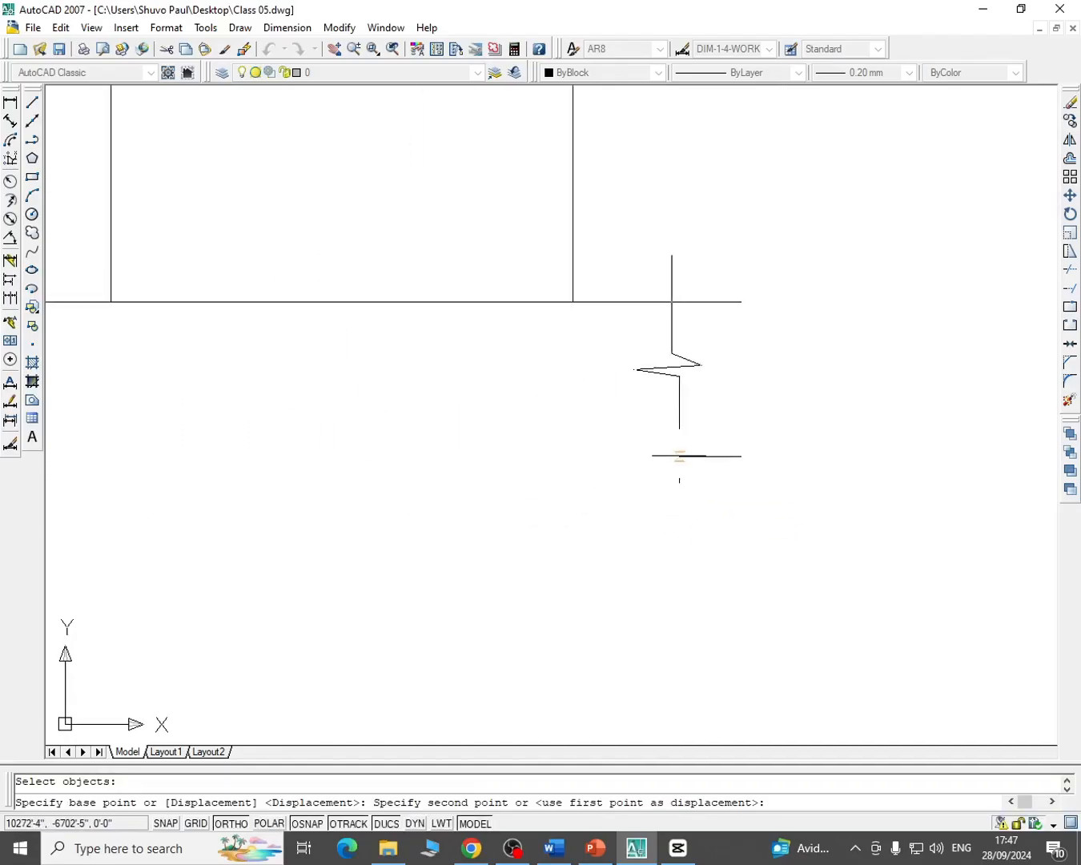
click(679, 457)
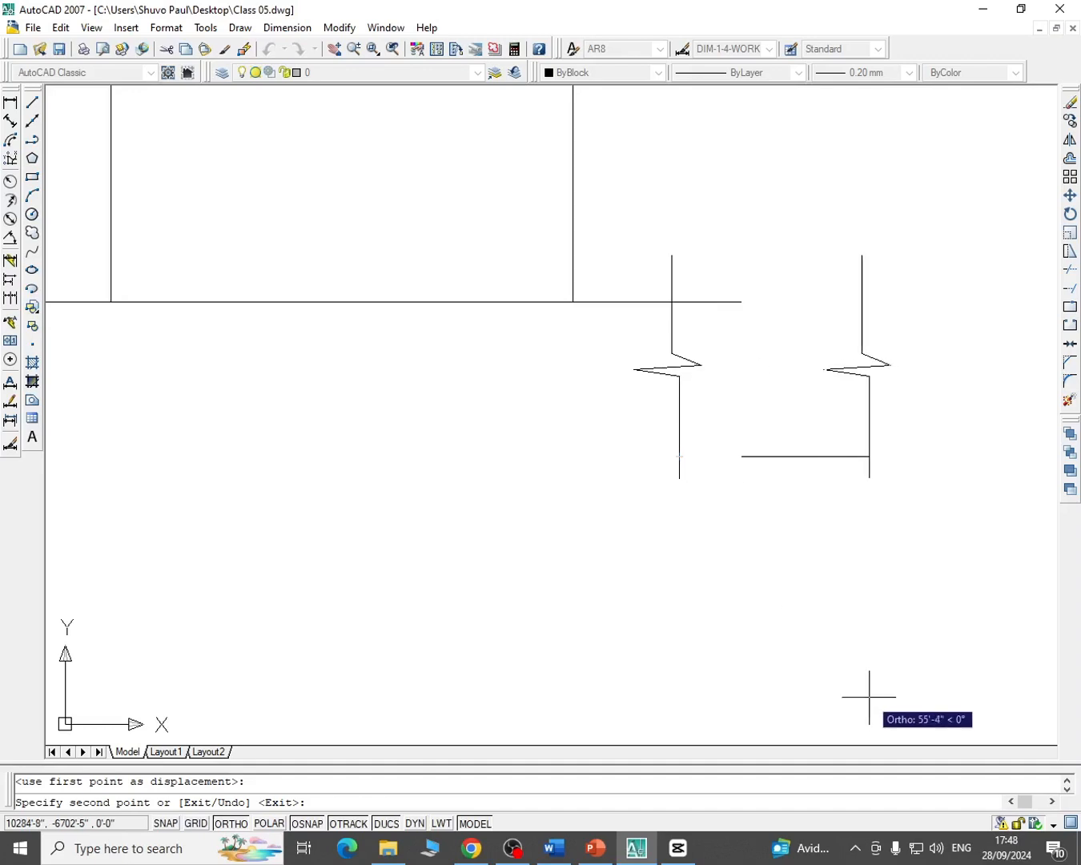
key(Escape)
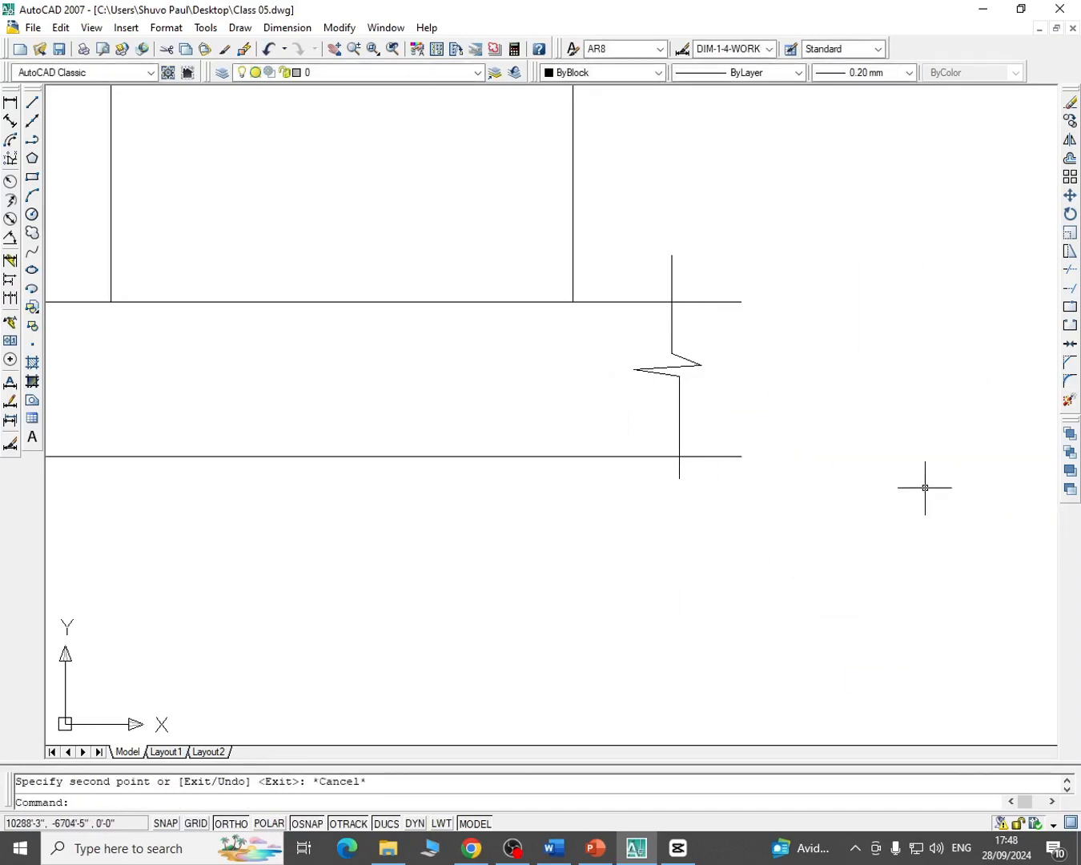
scroll(999, 464, down, 5)
click(846, 384)
key(Escape)
middle_drag(846, 384, 765, 521)
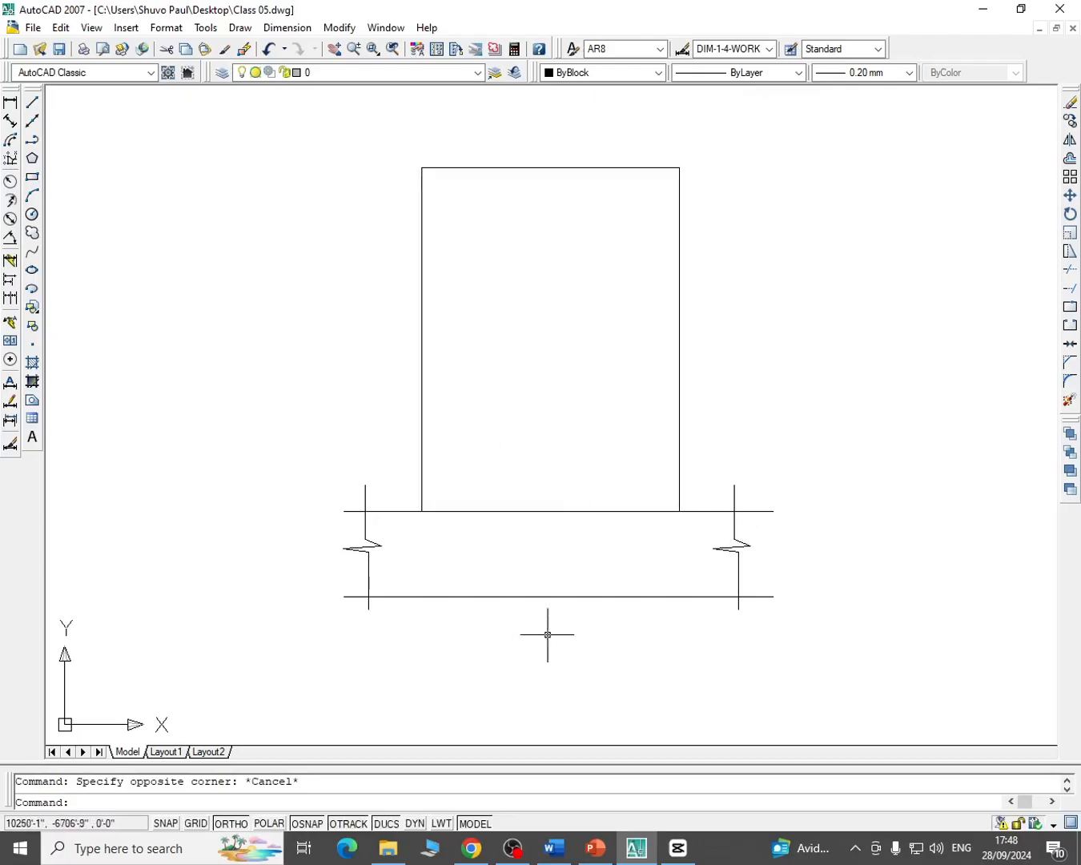
middle_drag(612, 364, 604, 424)
double_click(532, 598)
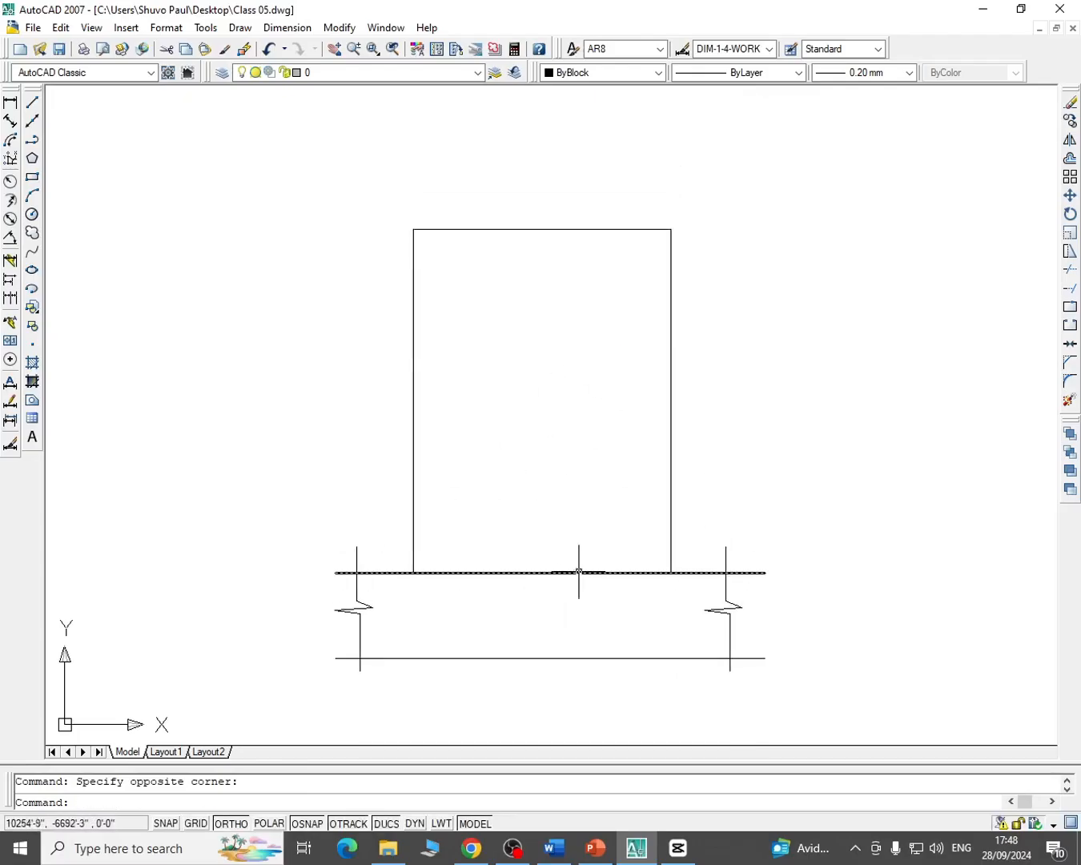
Place the multiline text 30'-0" centrally above the rectangle's top edge in the AR8 style at 10" height
click(32, 437)
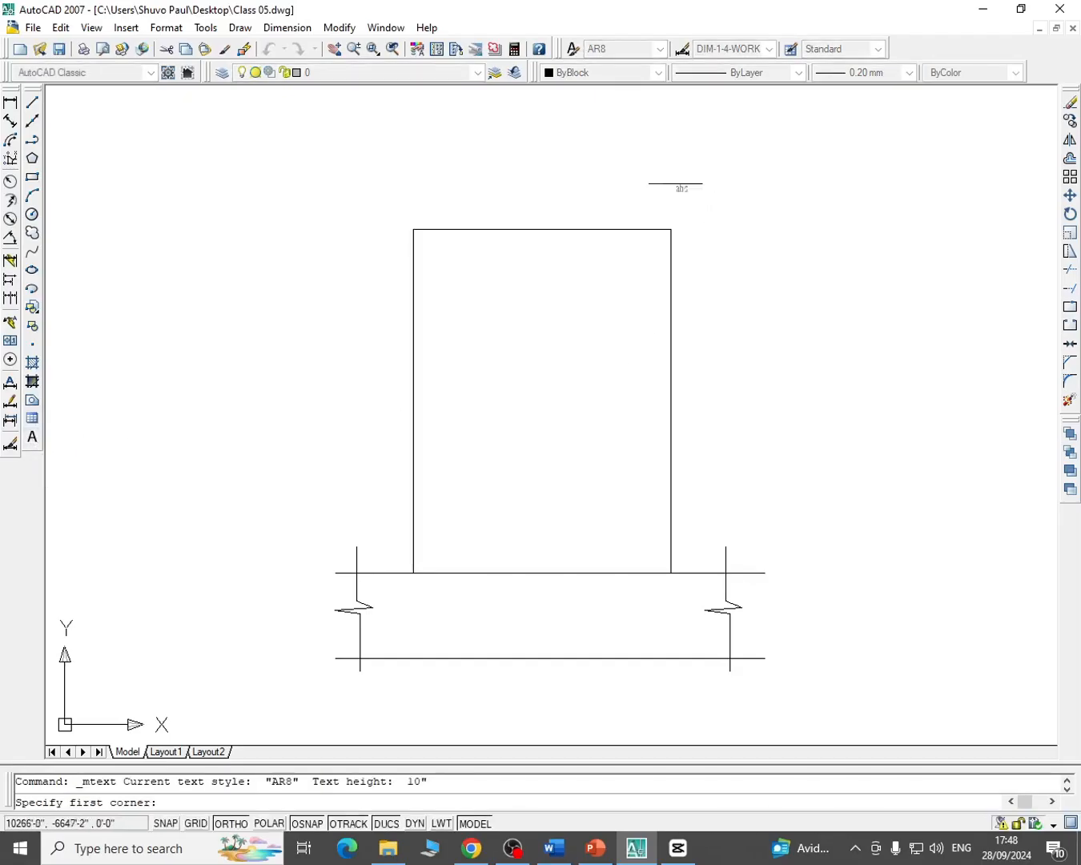
scroll(559, 218, up, 2)
scroll(517, 200, up, 2)
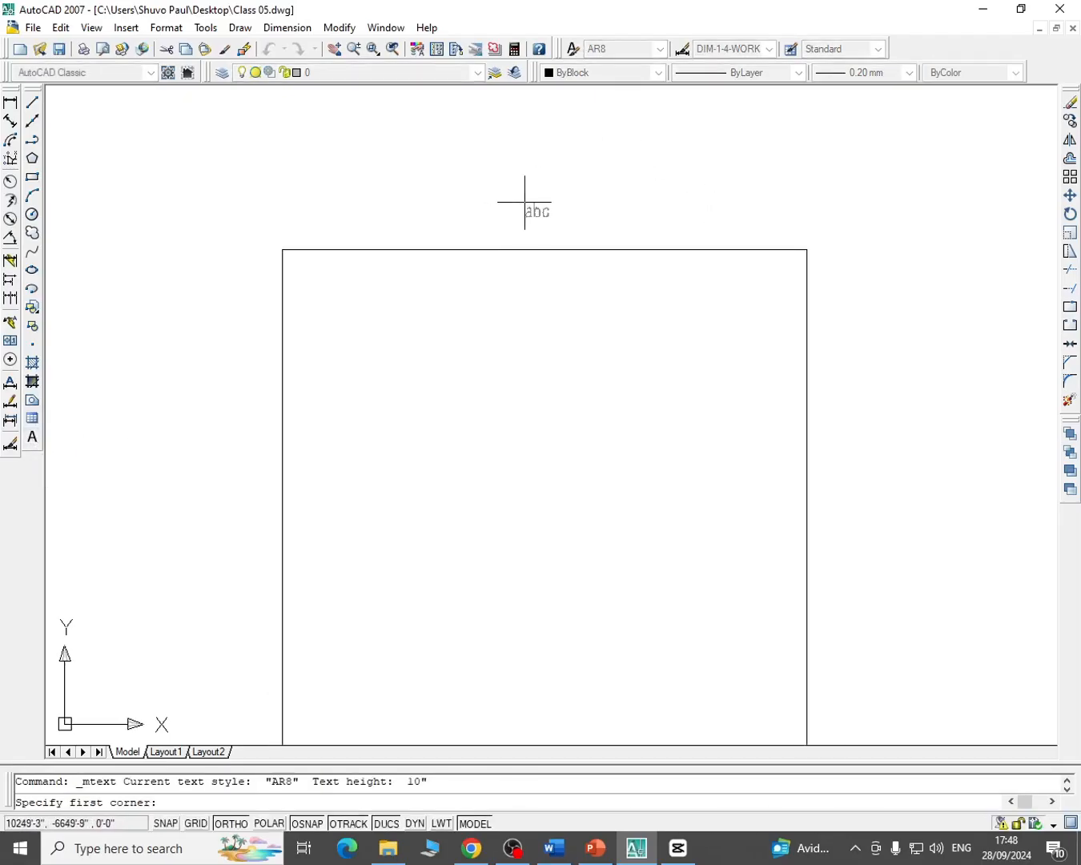
click(525, 203)
click(584, 234)
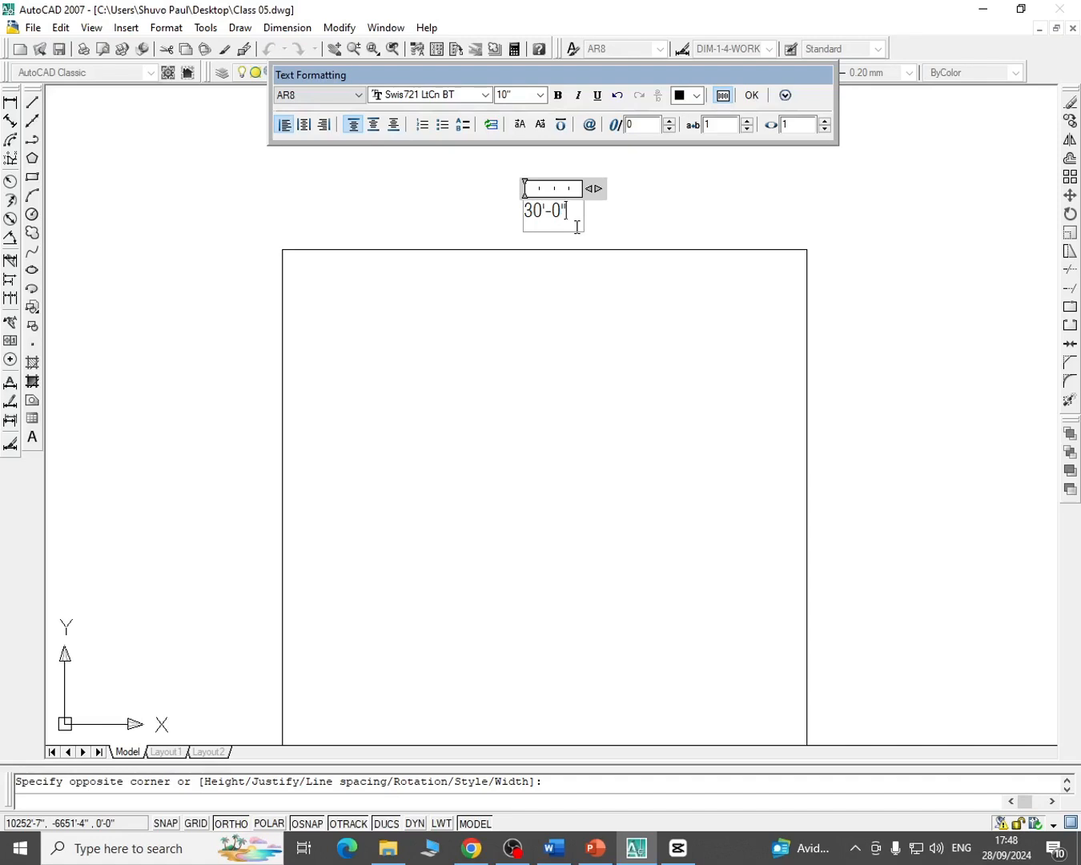
click(606, 210)
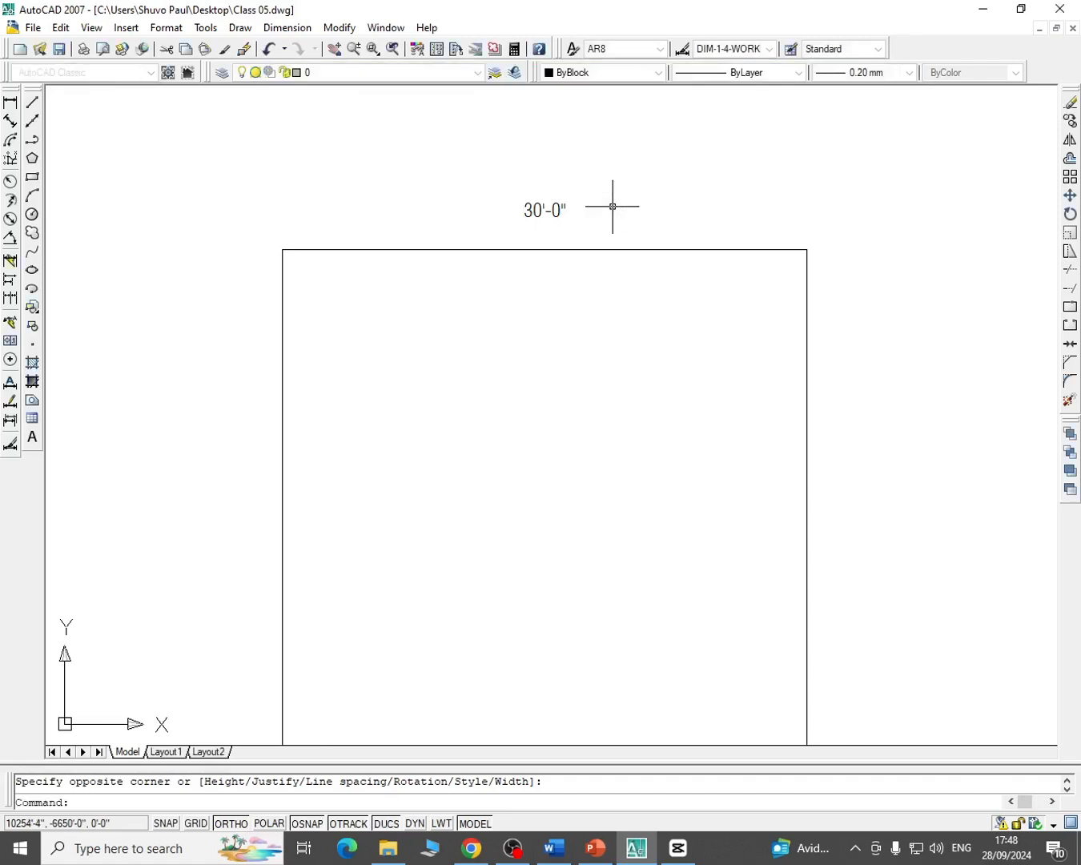
double_click(543, 209)
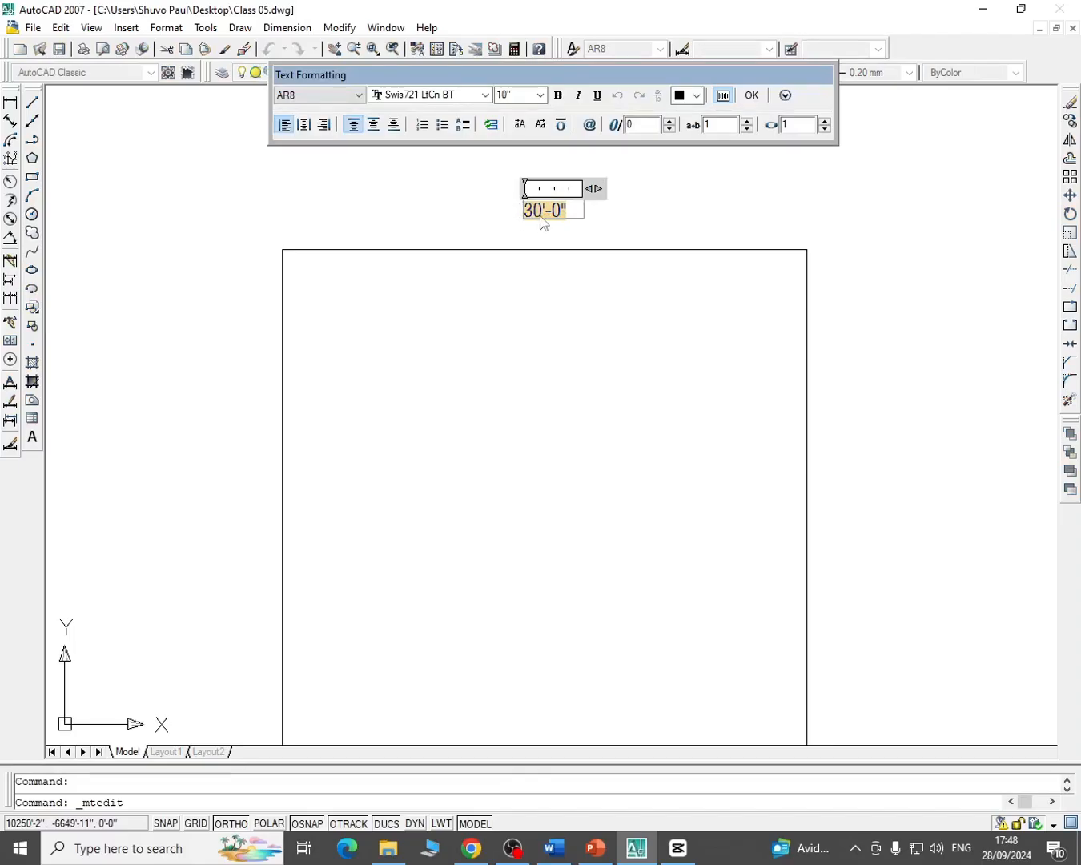
click(552, 210)
click(623, 212)
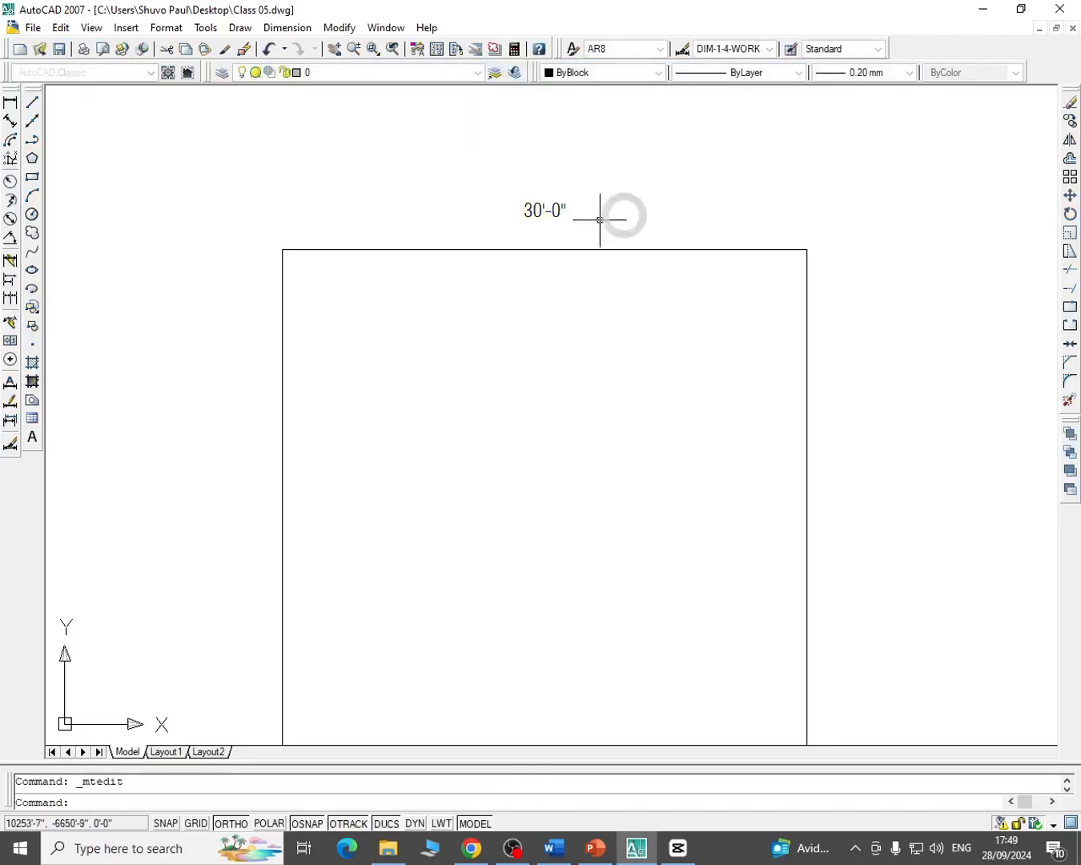
Change the color of the 30'-0" text above the rectangle to Blue
double_click(536, 209)
drag(572, 209, 523, 210)
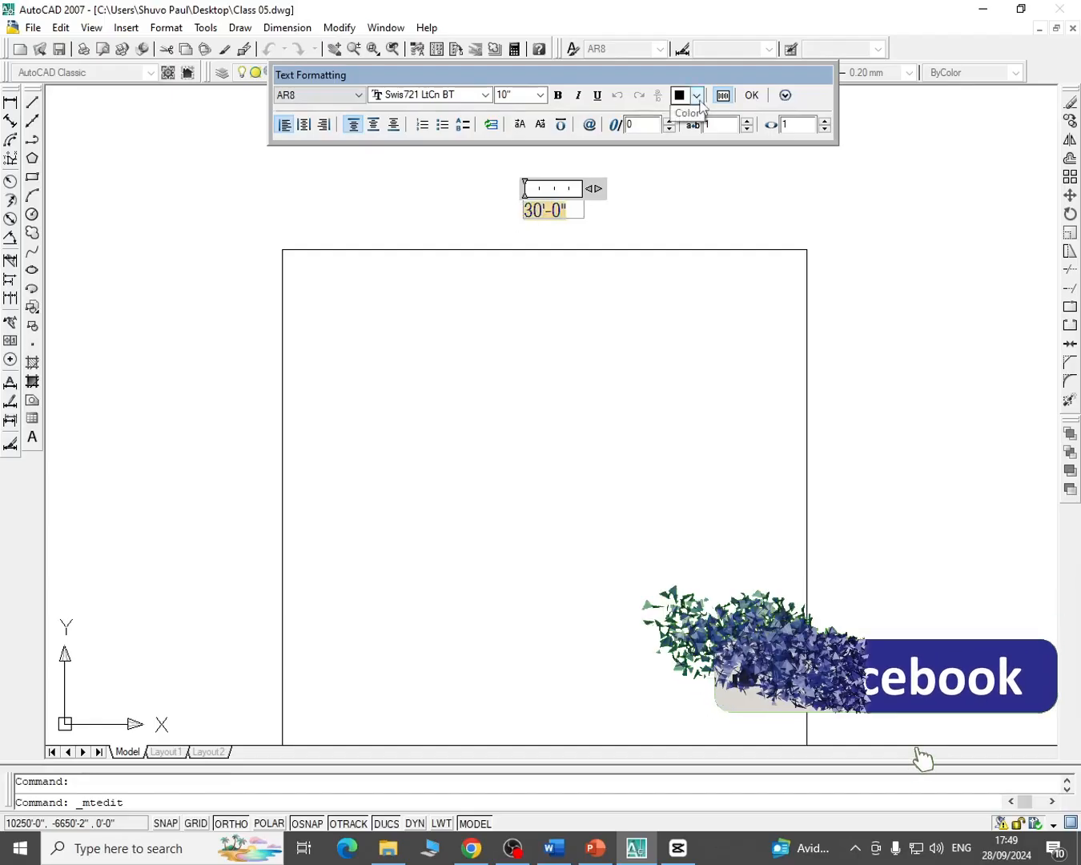
click(699, 95)
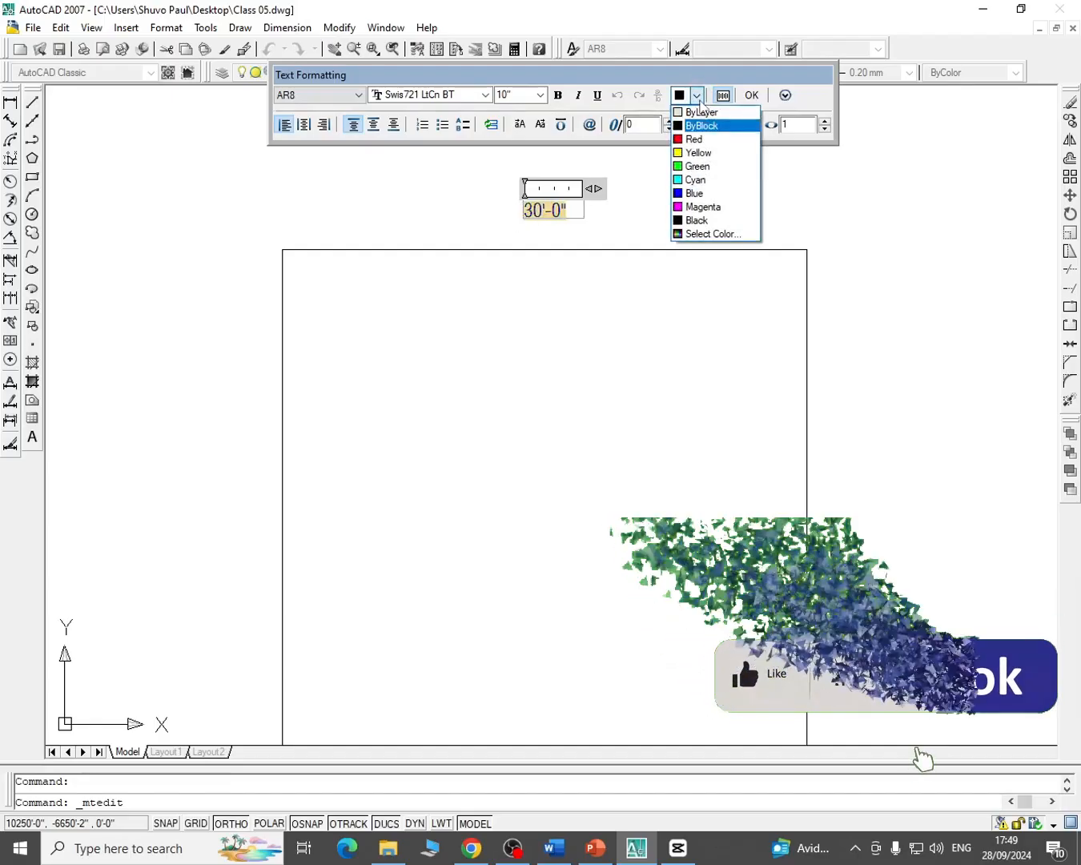
click(697, 194)
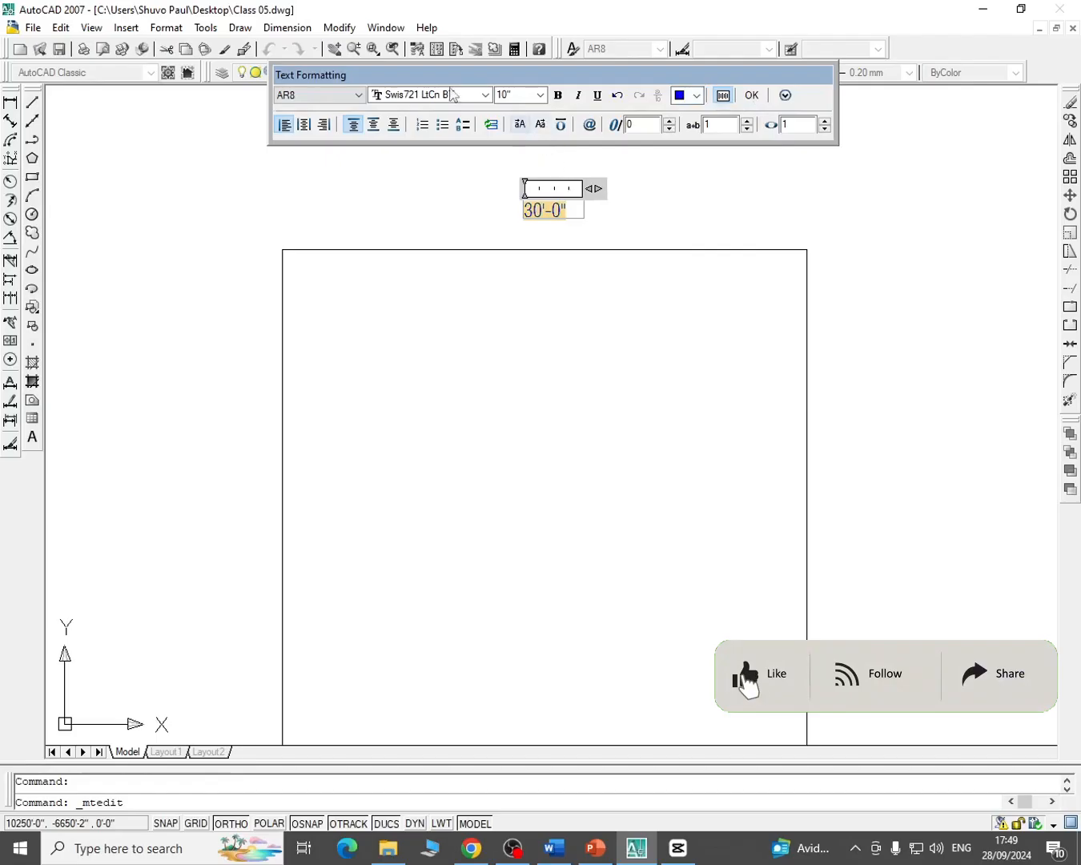
Set the height of the text above the rectangle to 15 inches and finish editing it
click(486, 95)
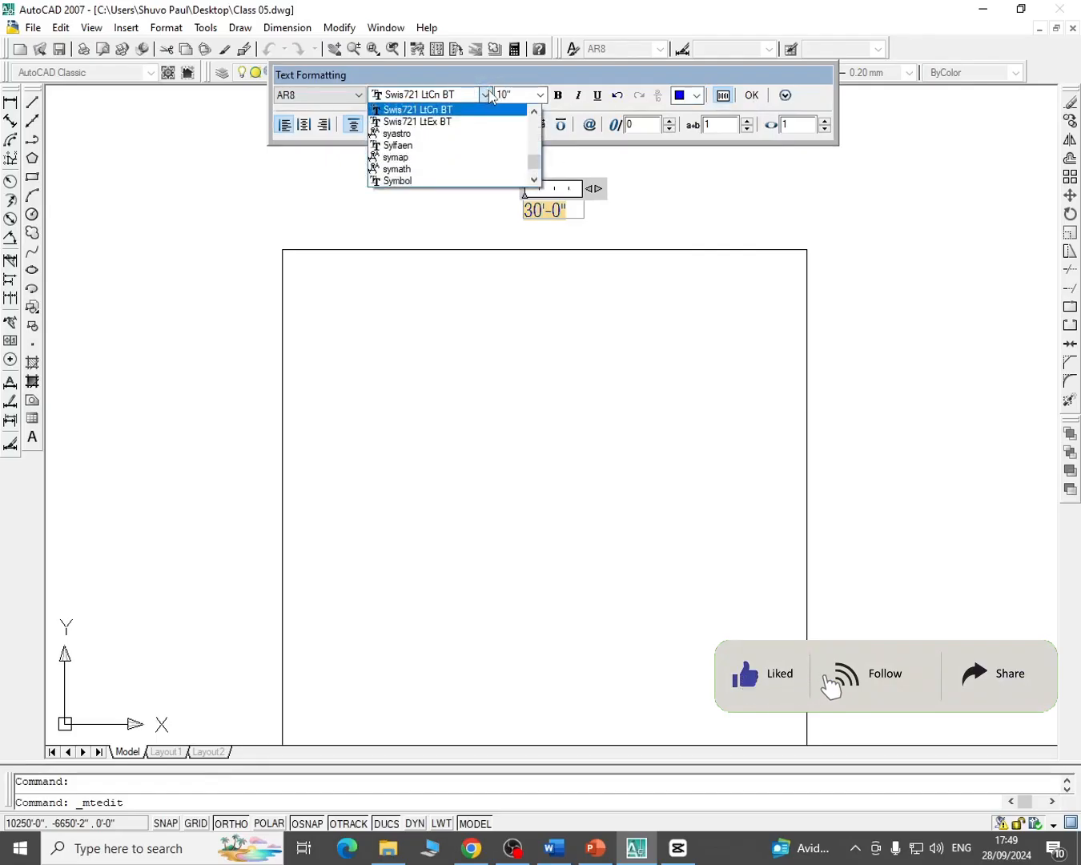
click(487, 94)
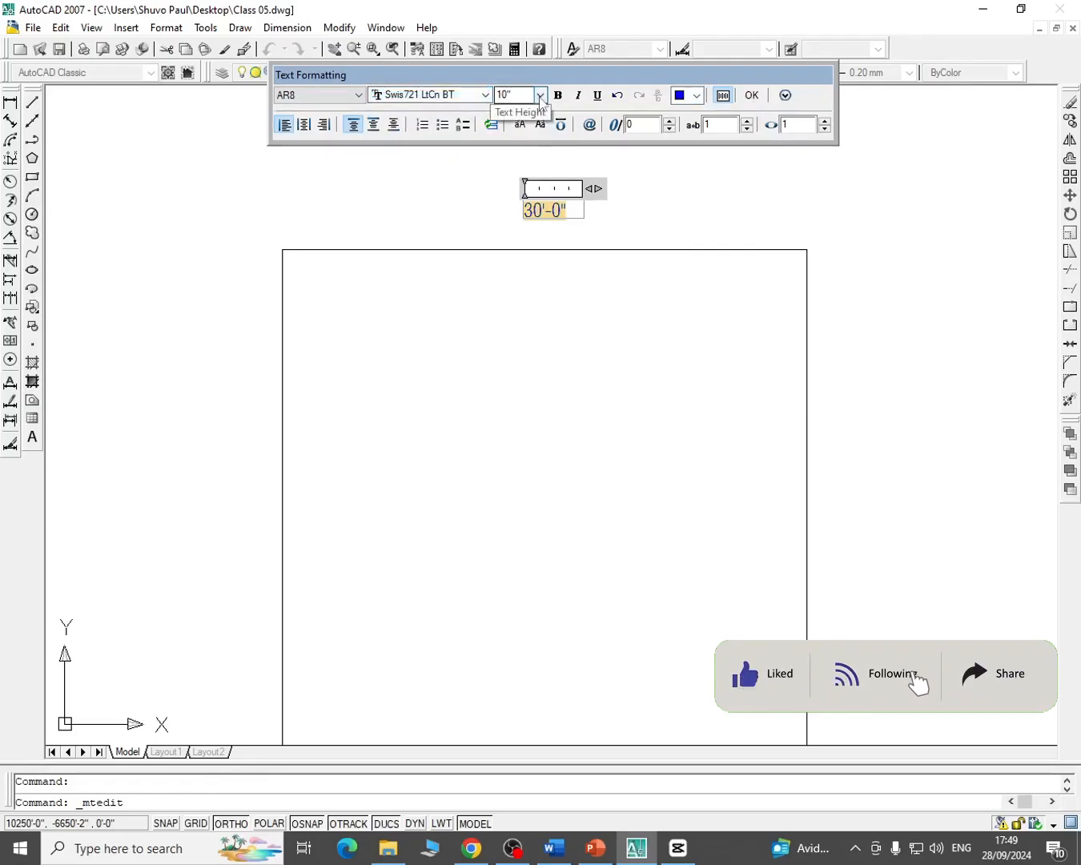
click(540, 96)
click(539, 99)
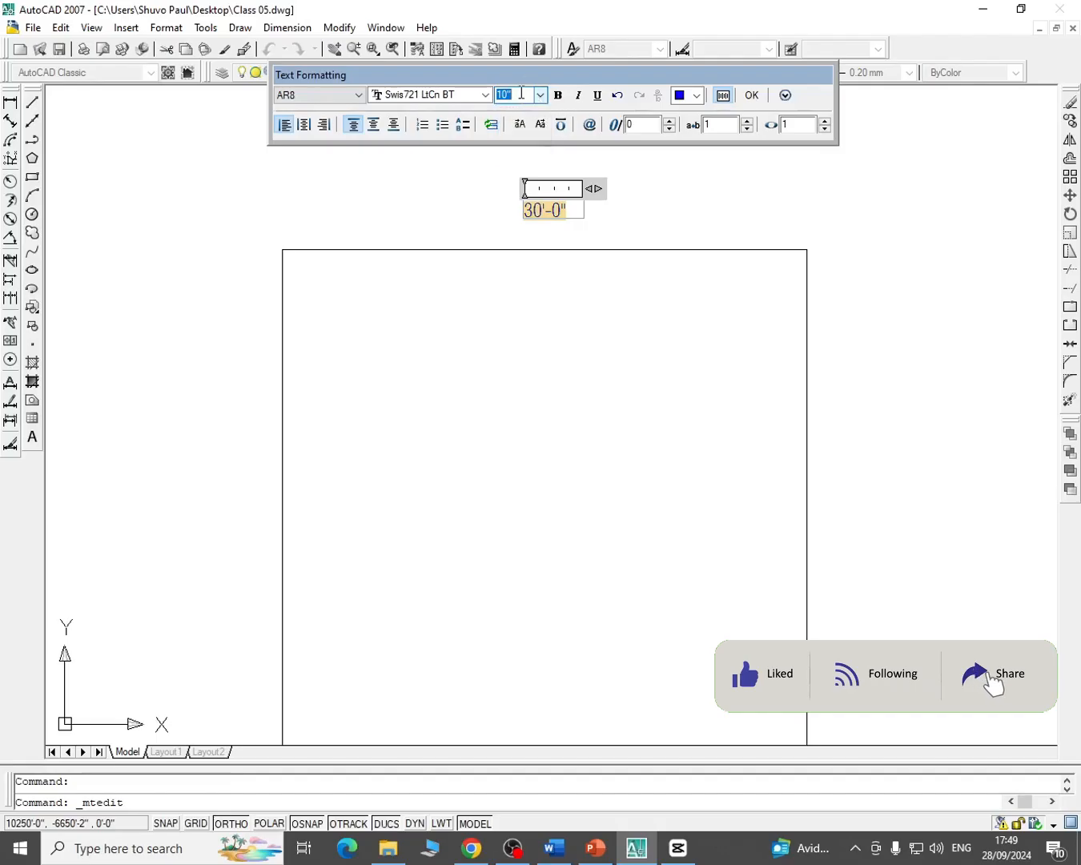
text(15)
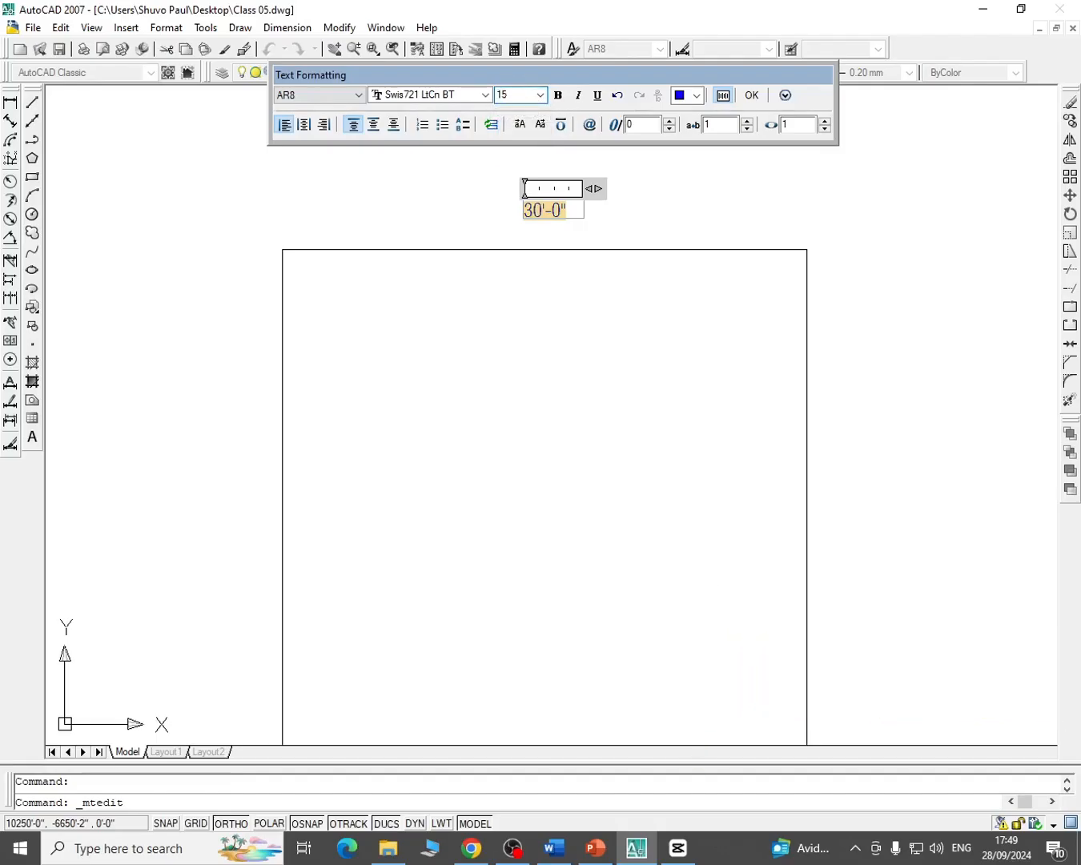
key(Return)
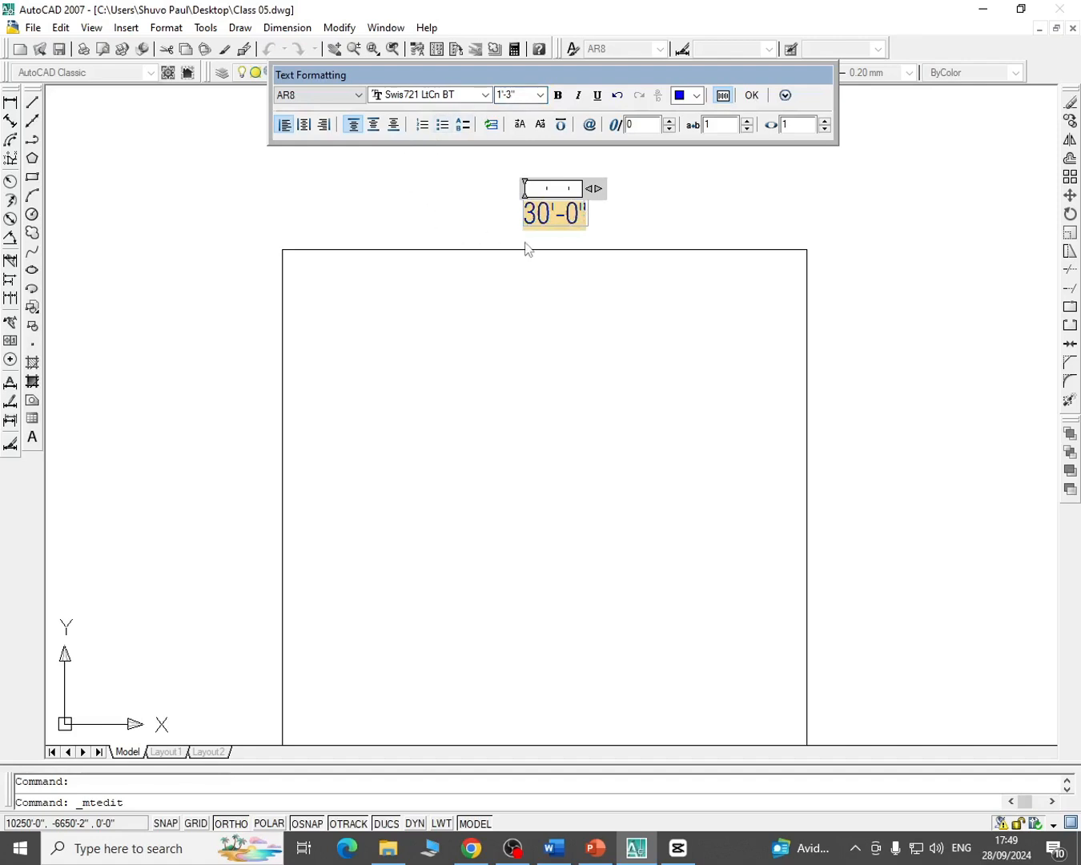
click(751, 96)
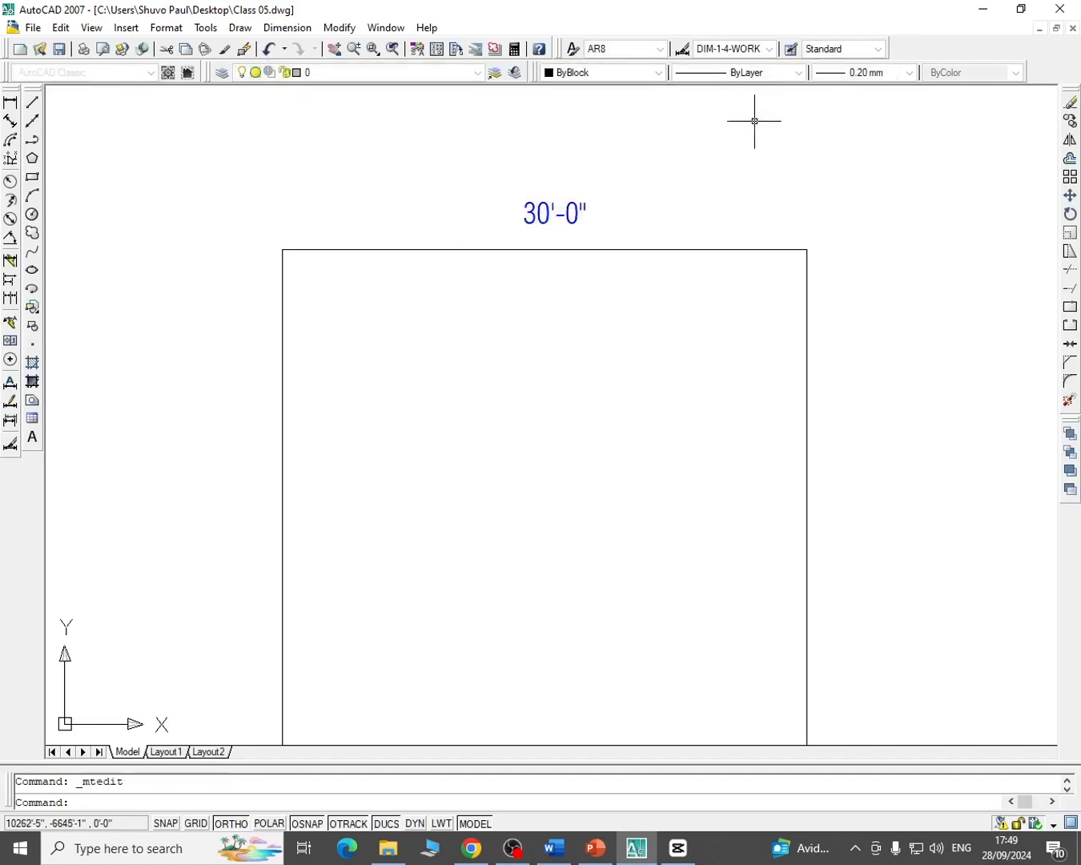
middle_drag(457, 335, 518, 293)
scroll(657, 264, down, 2)
scroll(518, 92, down, 2)
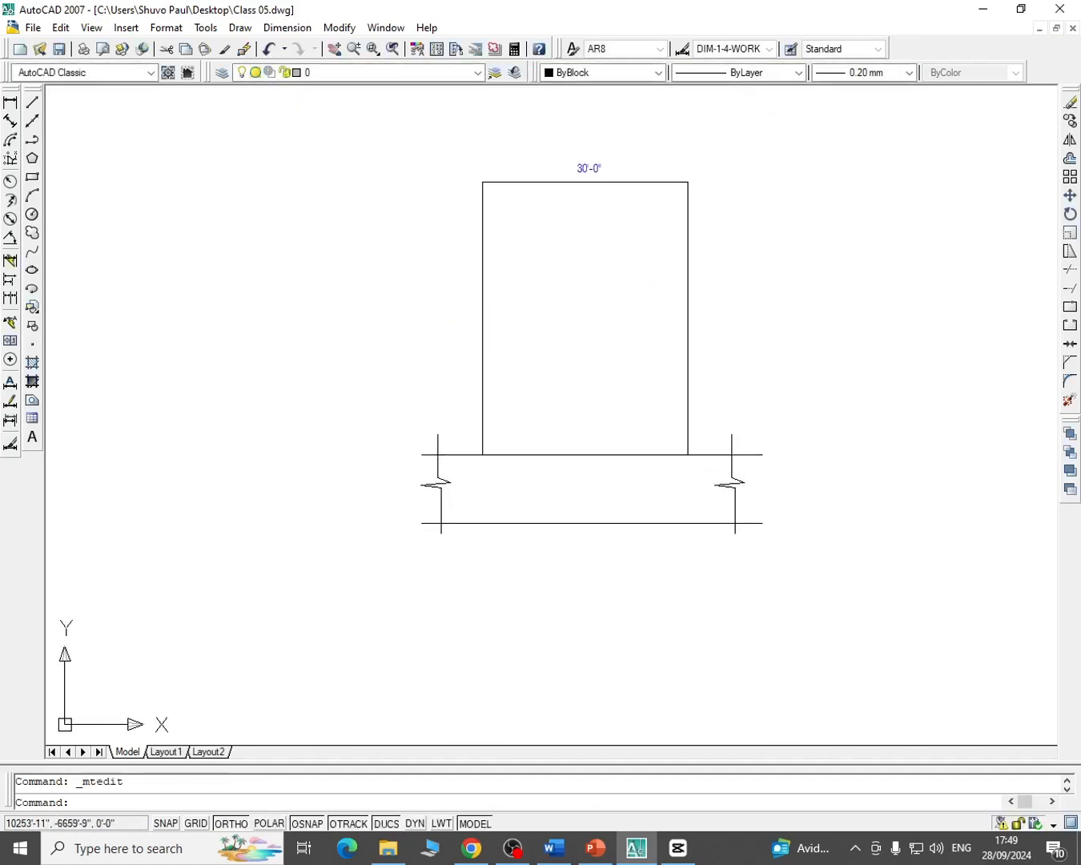
scroll(593, 172, up, 3)
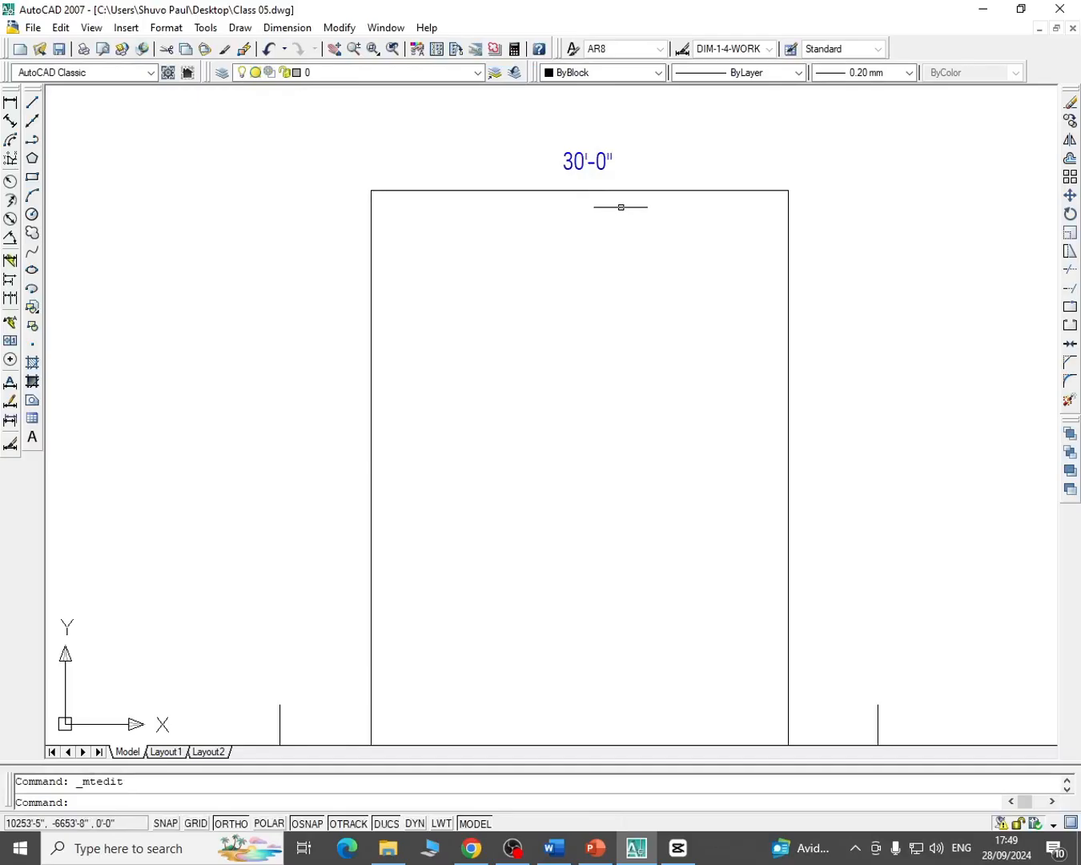
scroll(610, 171, down, 2)
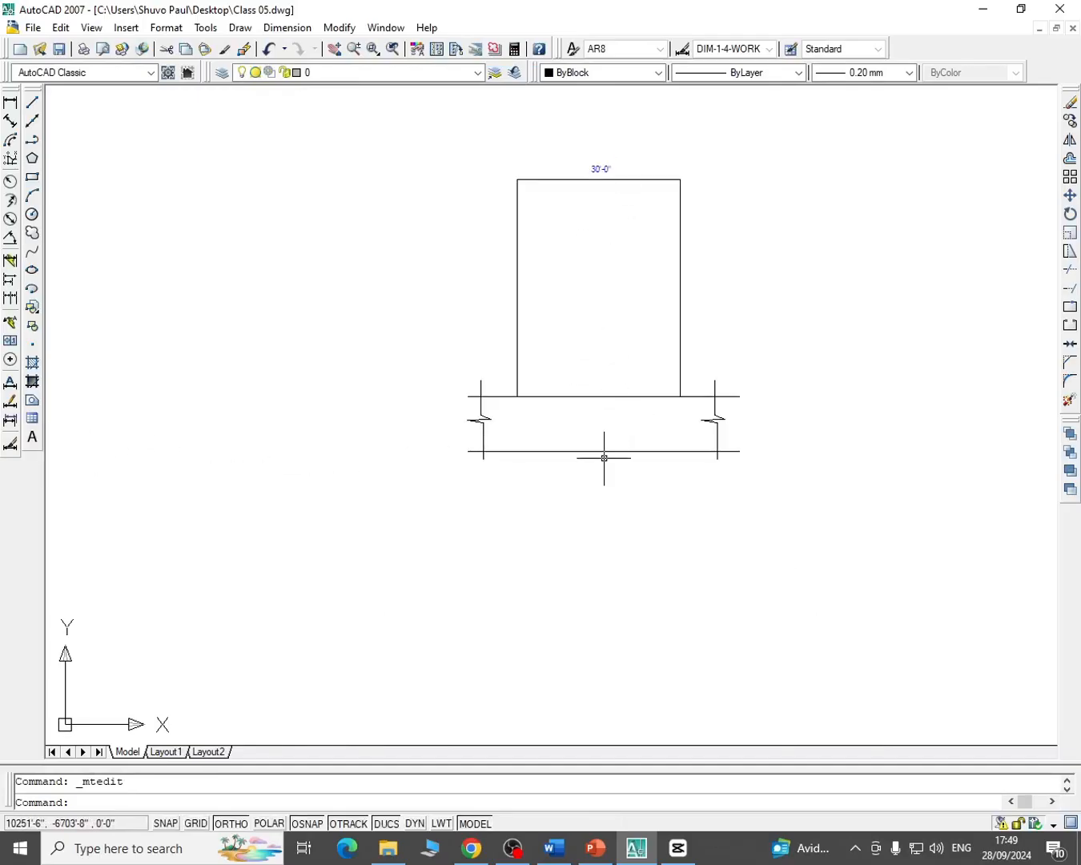
Copy the 30'-0" text from above the rectangle straight down to just below its bottom edge, inside the strip
scroll(608, 156, up, 3)
click(604, 180)
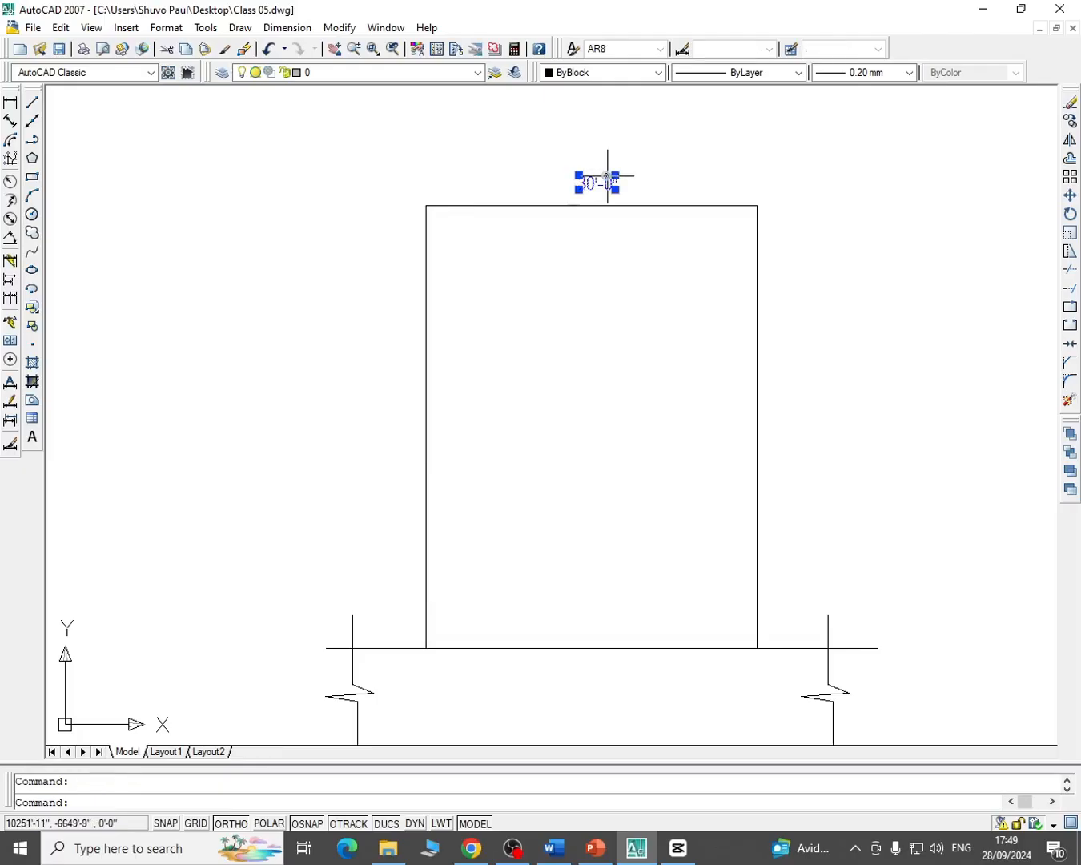
key(Escape)
click(1071, 120)
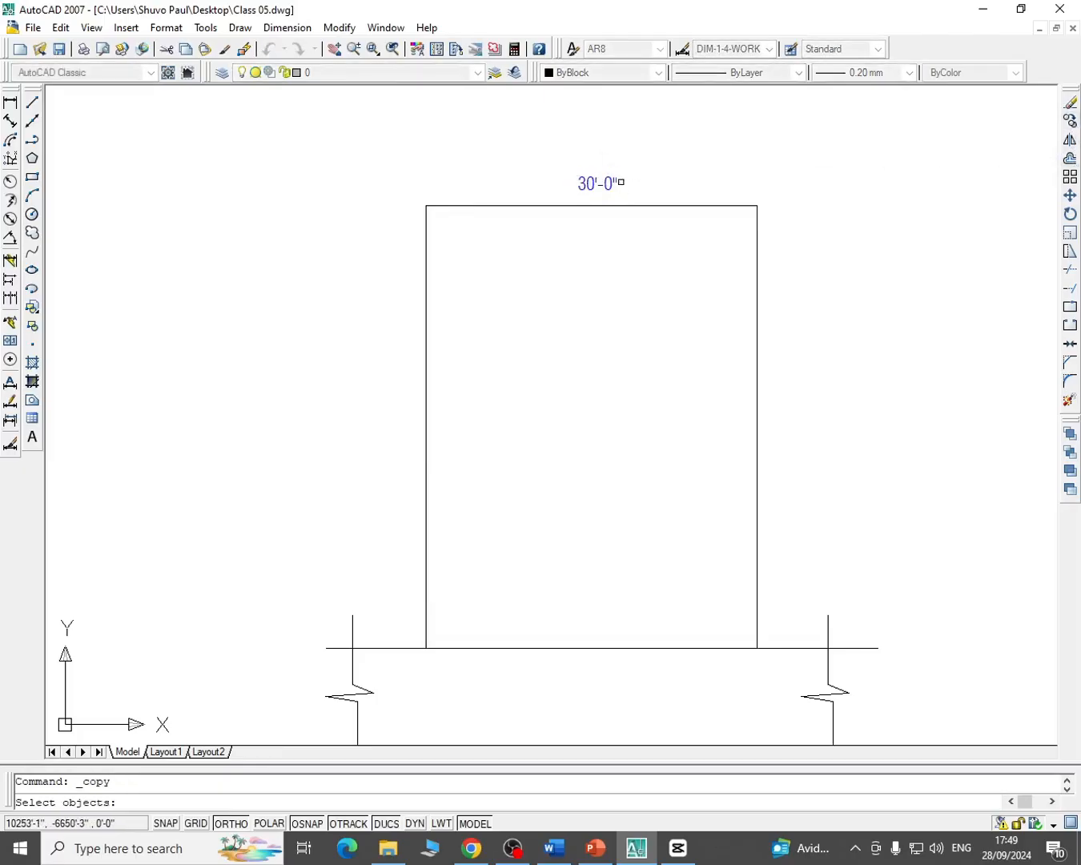
click(702, 168)
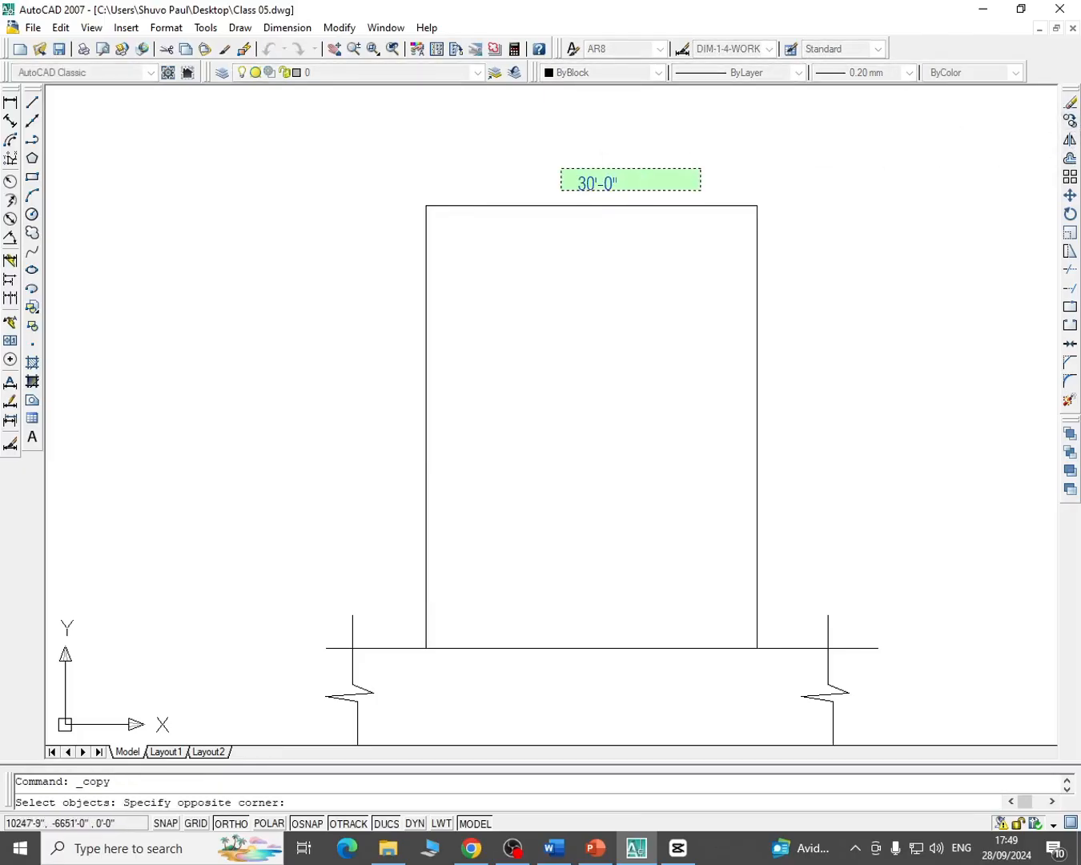
click(562, 192)
key(Return)
click(610, 178)
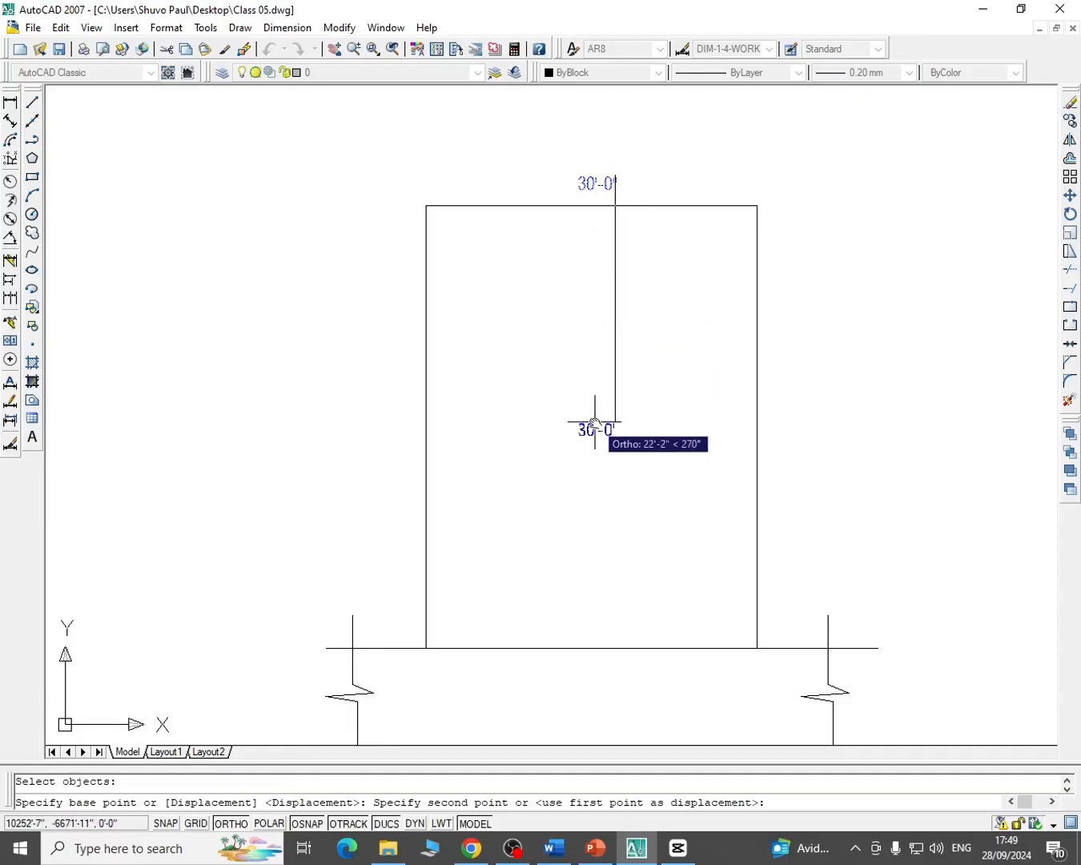
scroll(604, 301, up, 5)
click(637, 393)
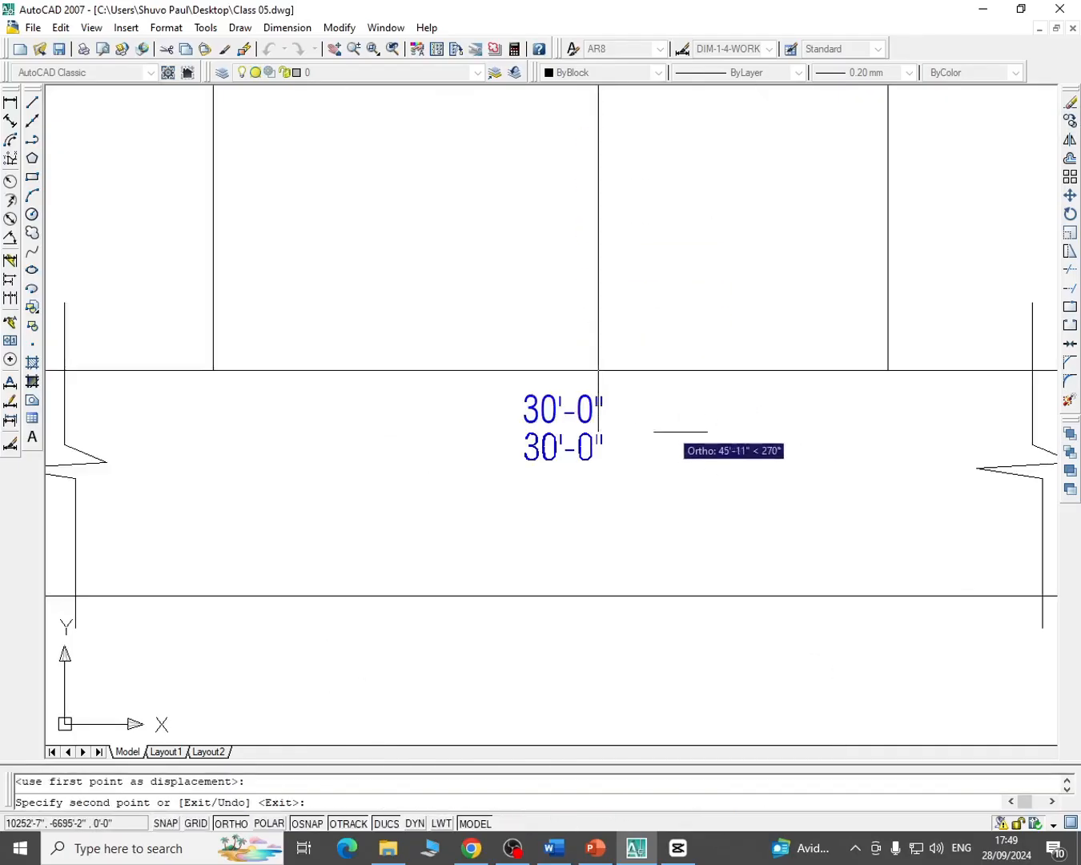
Turn Ortho off, place another copy of the text just outside the rectangle's right edge near mid-height, and end the copying
scroll(641, 410, down, 8)
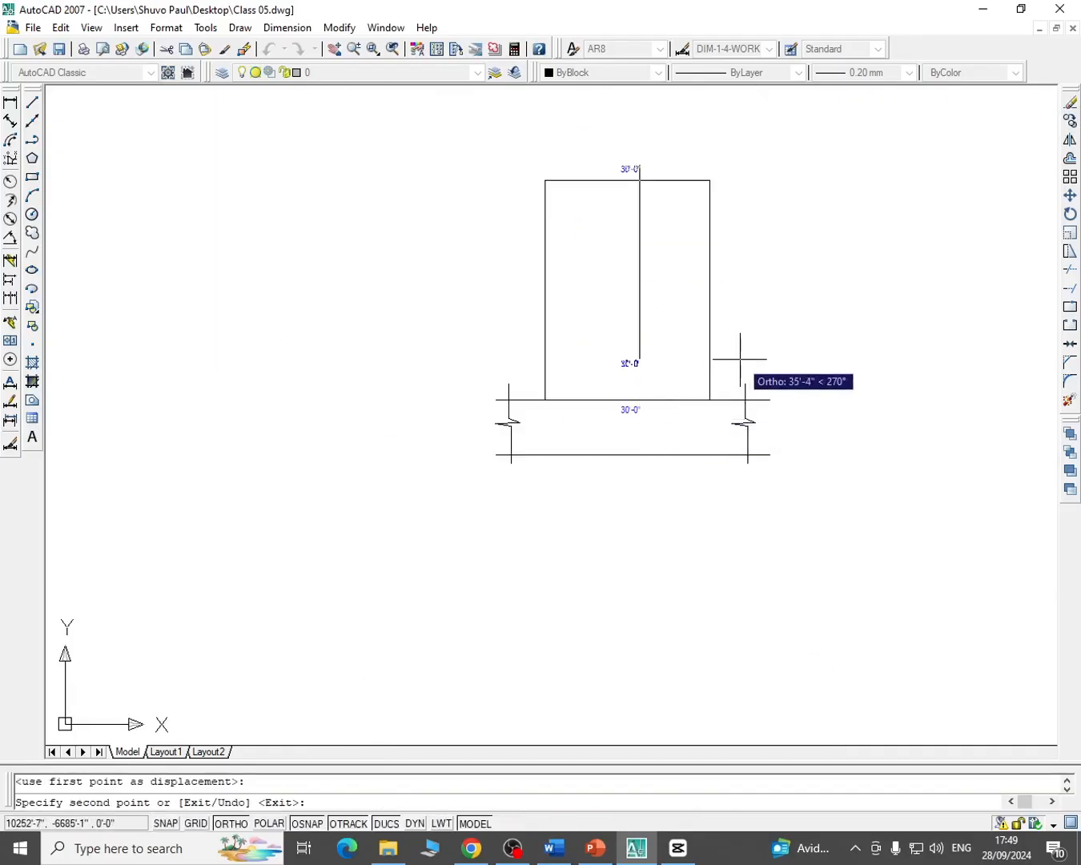
key(F8)
scroll(753, 272, up, 6)
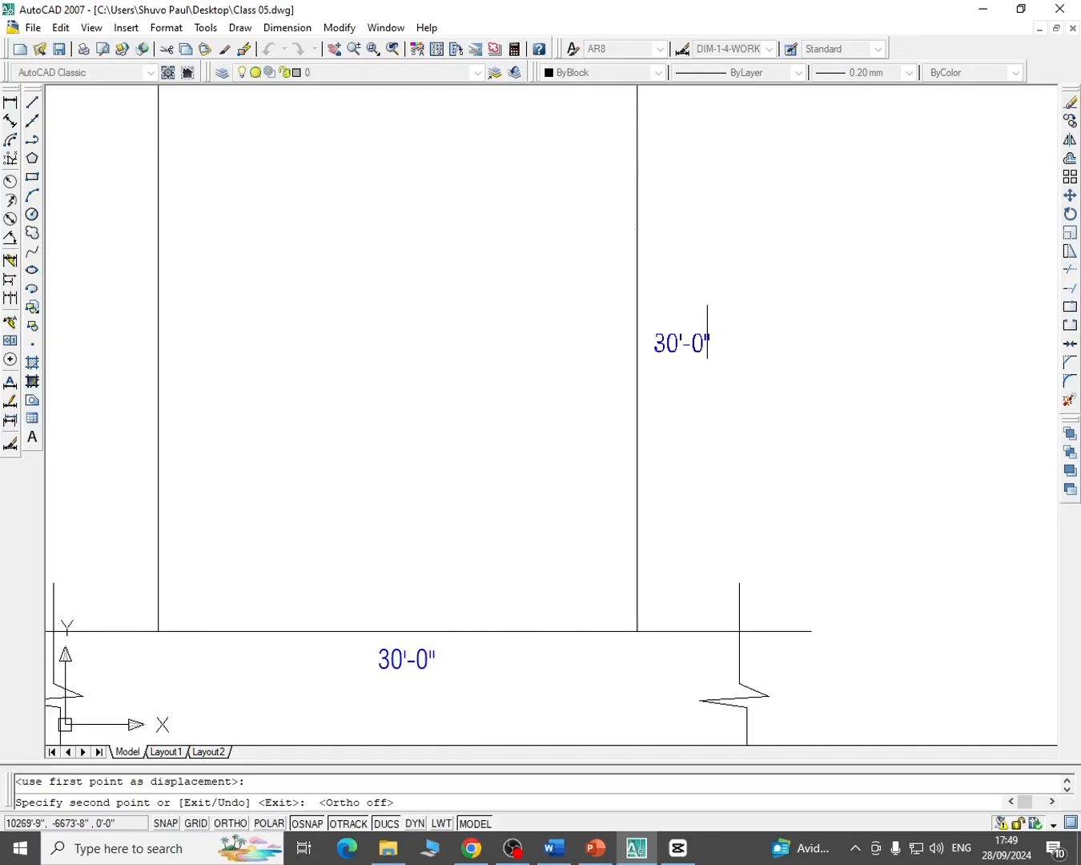
click(701, 277)
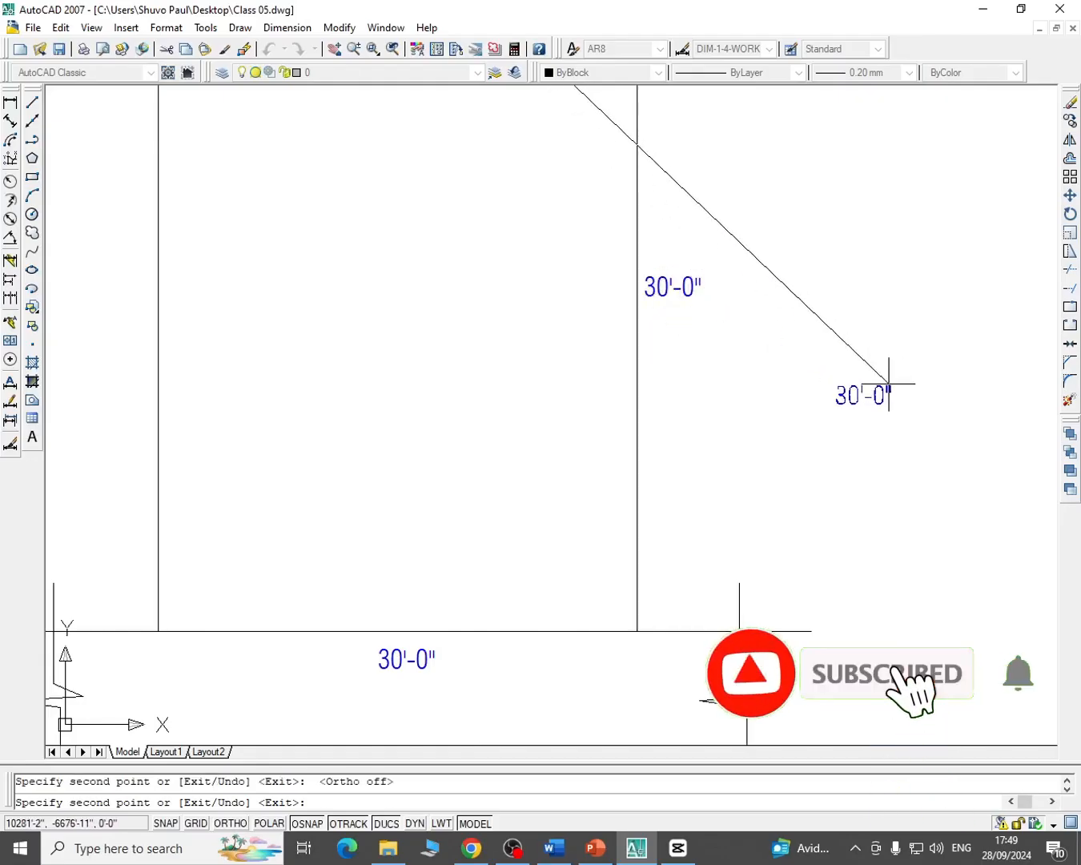
key(Escape)
scroll(726, 298, down, 3)
click(677, 232)
key(Escape)
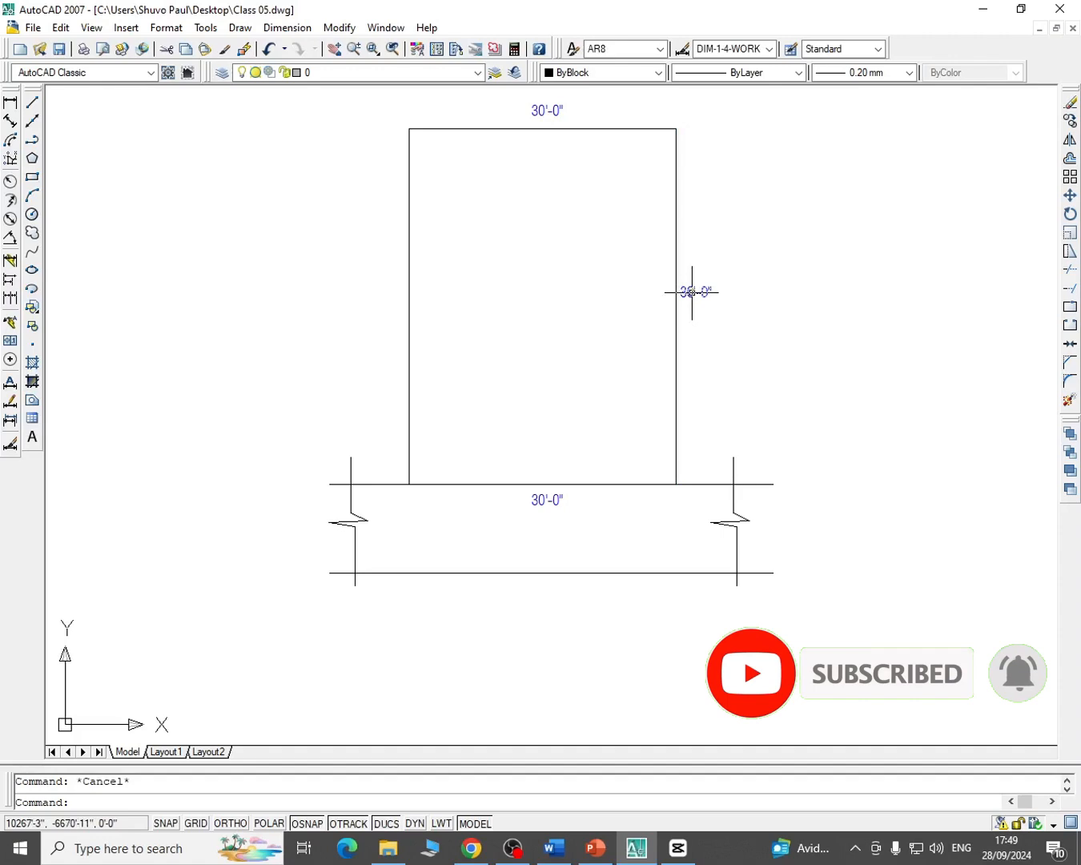
Rotate the text beside the right edge by 90° about its right end with Ortho on, so it reads vertically
scroll(692, 291, up, 2)
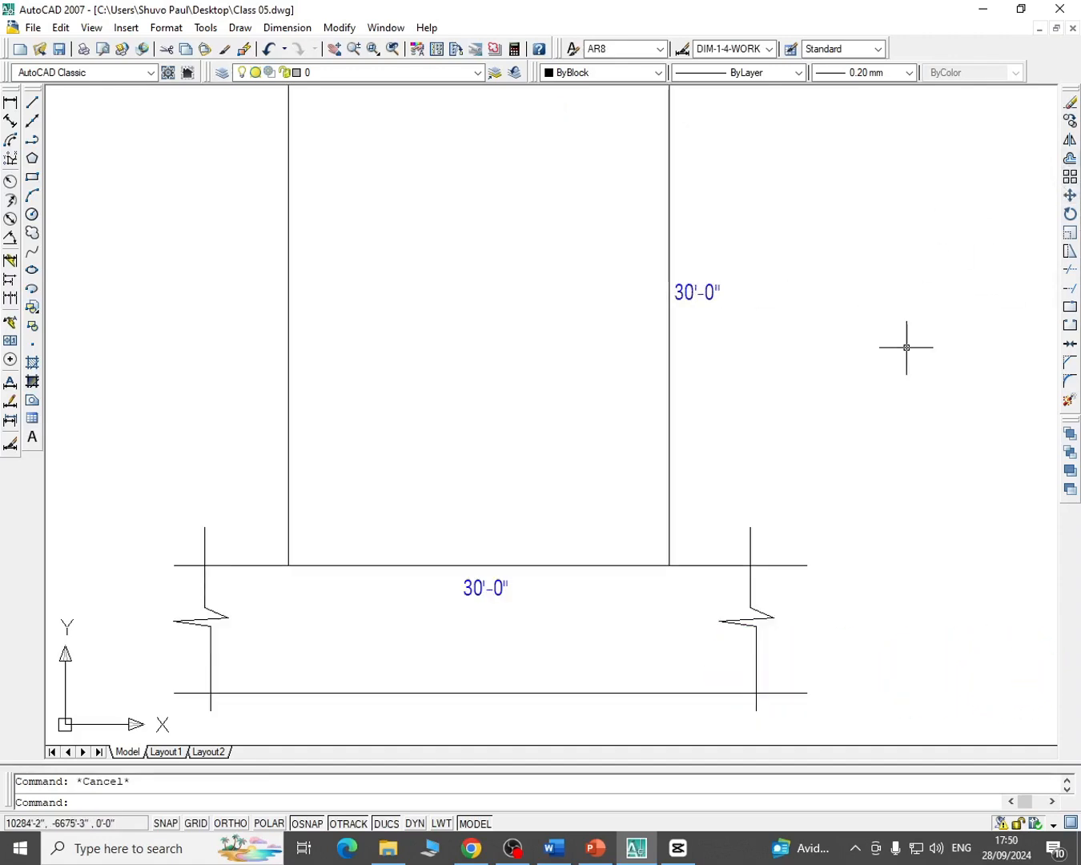
click(1072, 215)
click(720, 271)
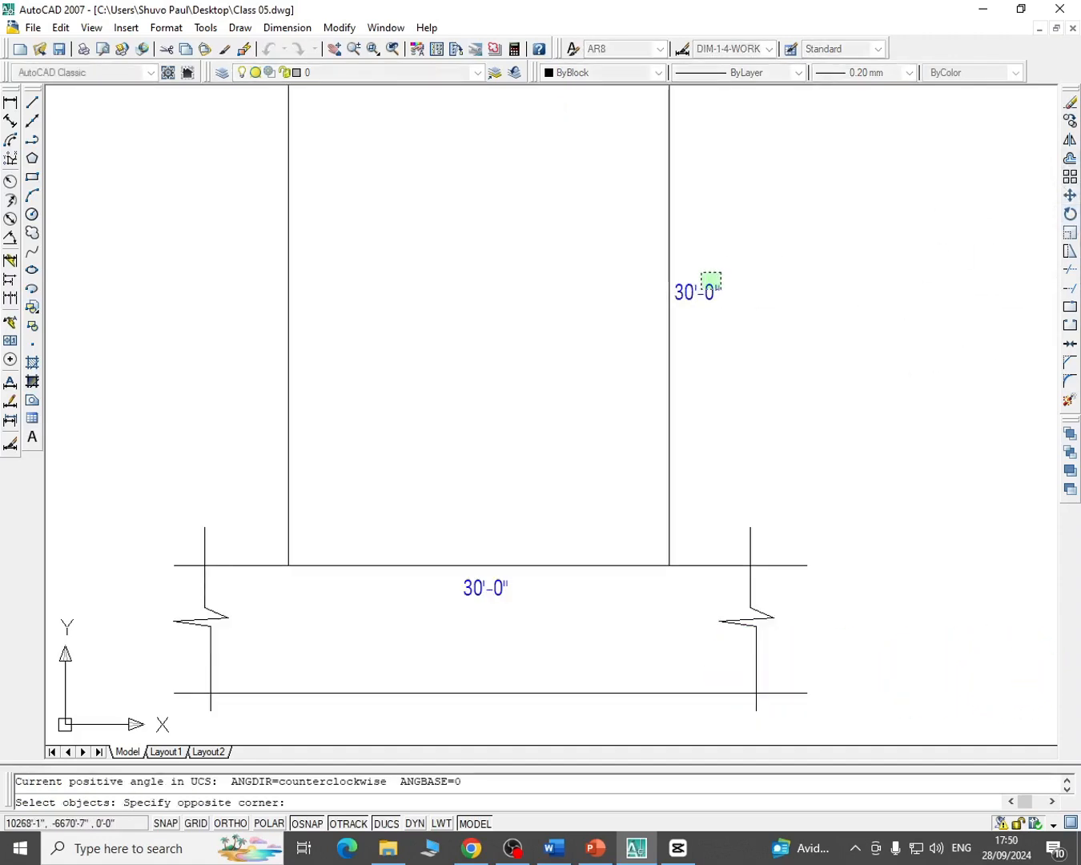
click(696, 294)
key(Return)
click(716, 296)
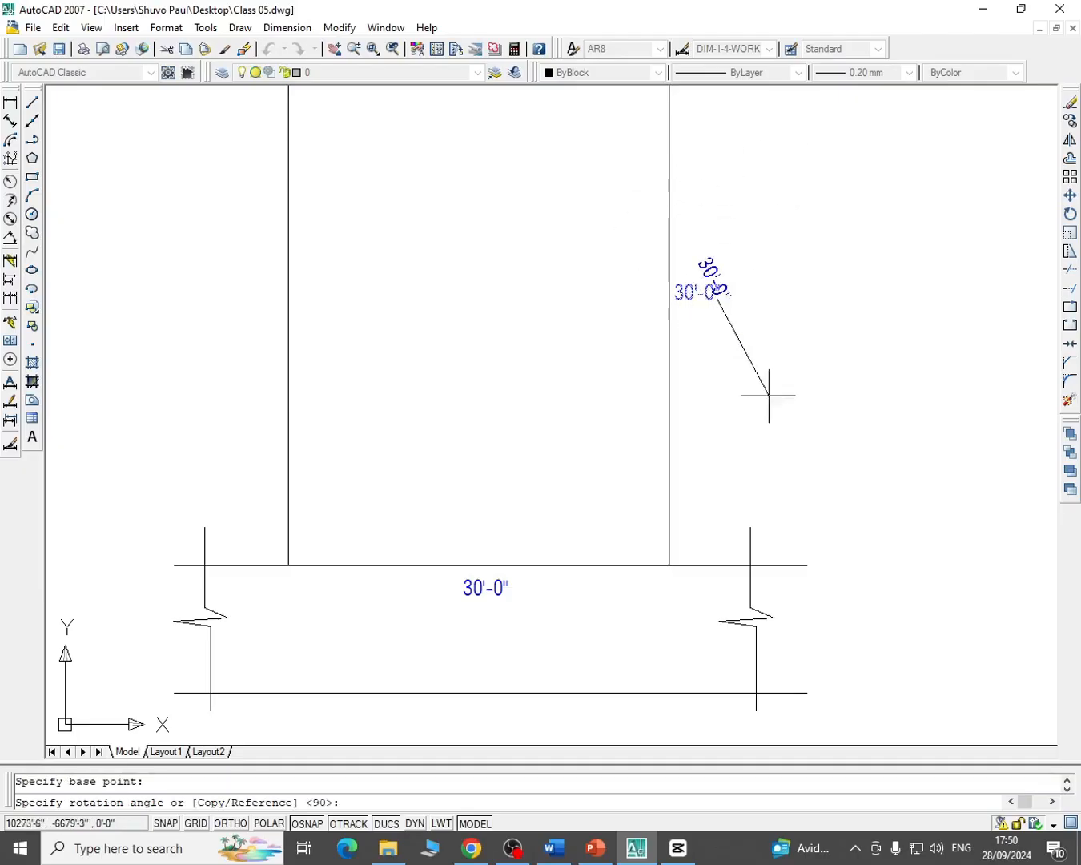
key(F8)
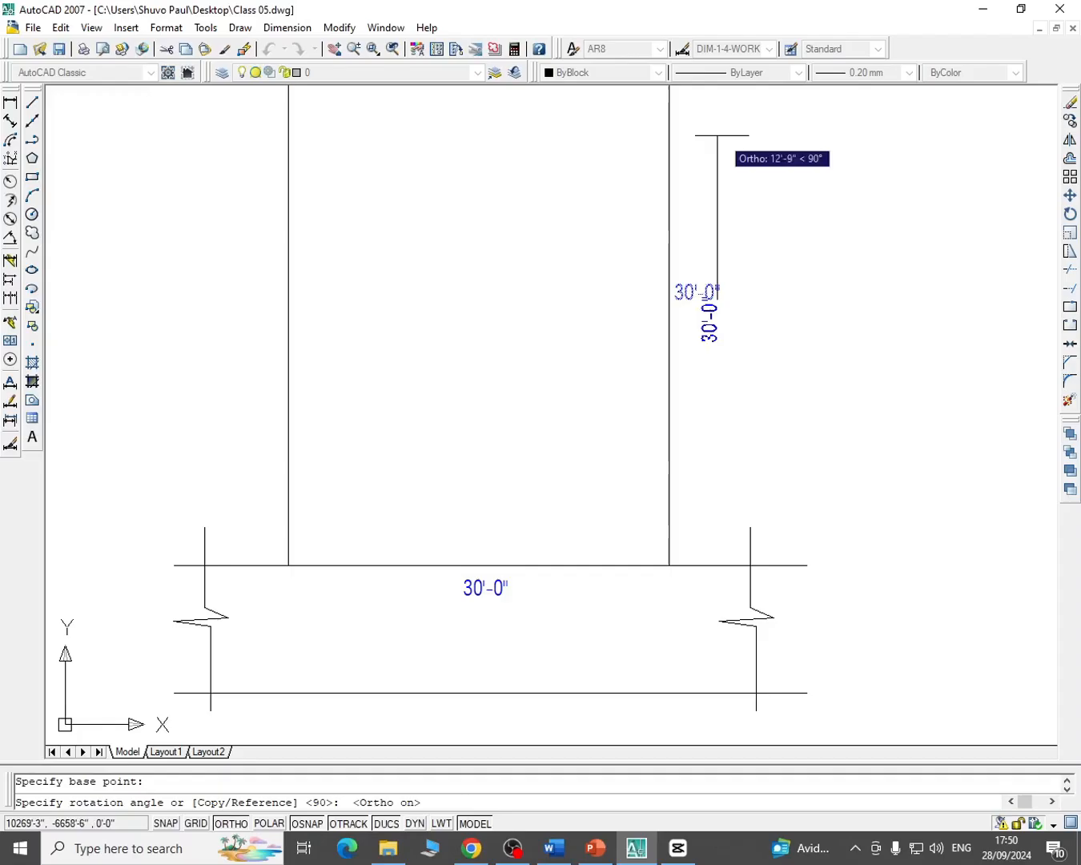
click(718, 225)
mouse_move(709, 380)
middle_down()
mouse_move(638, 417)
mouse_move(515, 436)
mouse_move(619, 343)
mouse_move(707, 380)
middle_up()
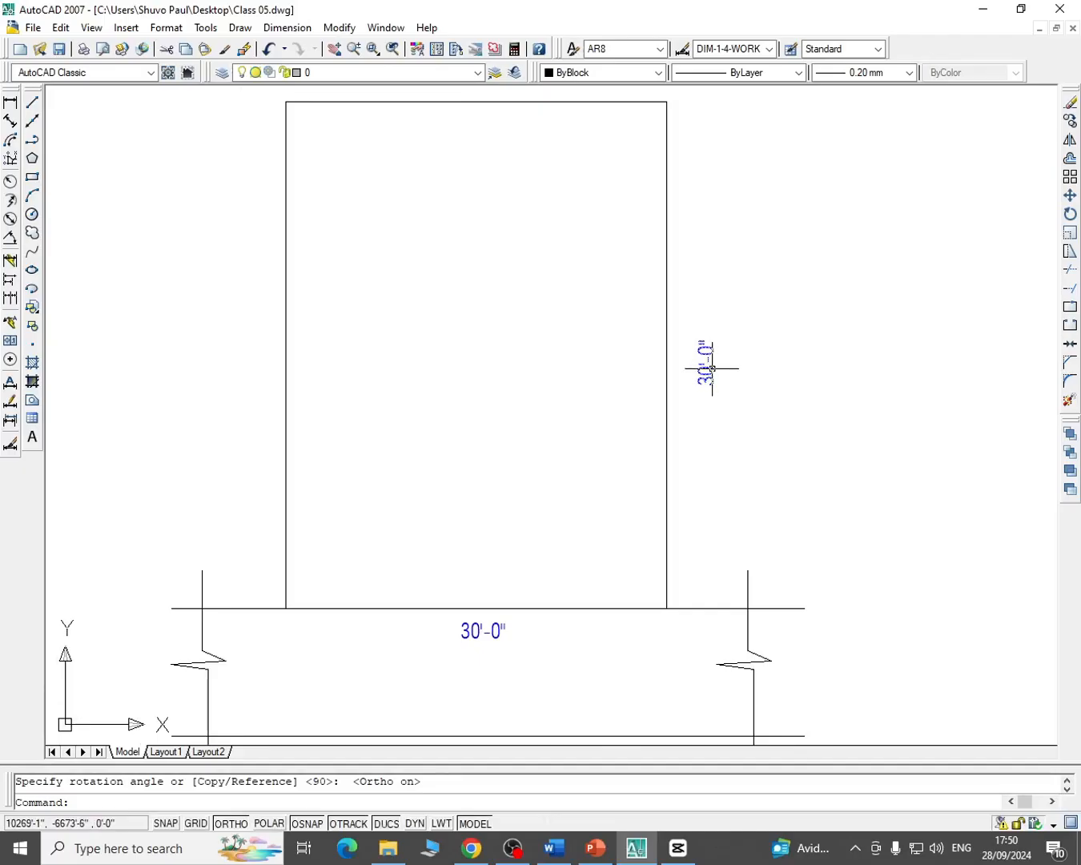
Move the vertical text freely with Ortho off, up and closer to the rectangle's right edge
click(1071, 194)
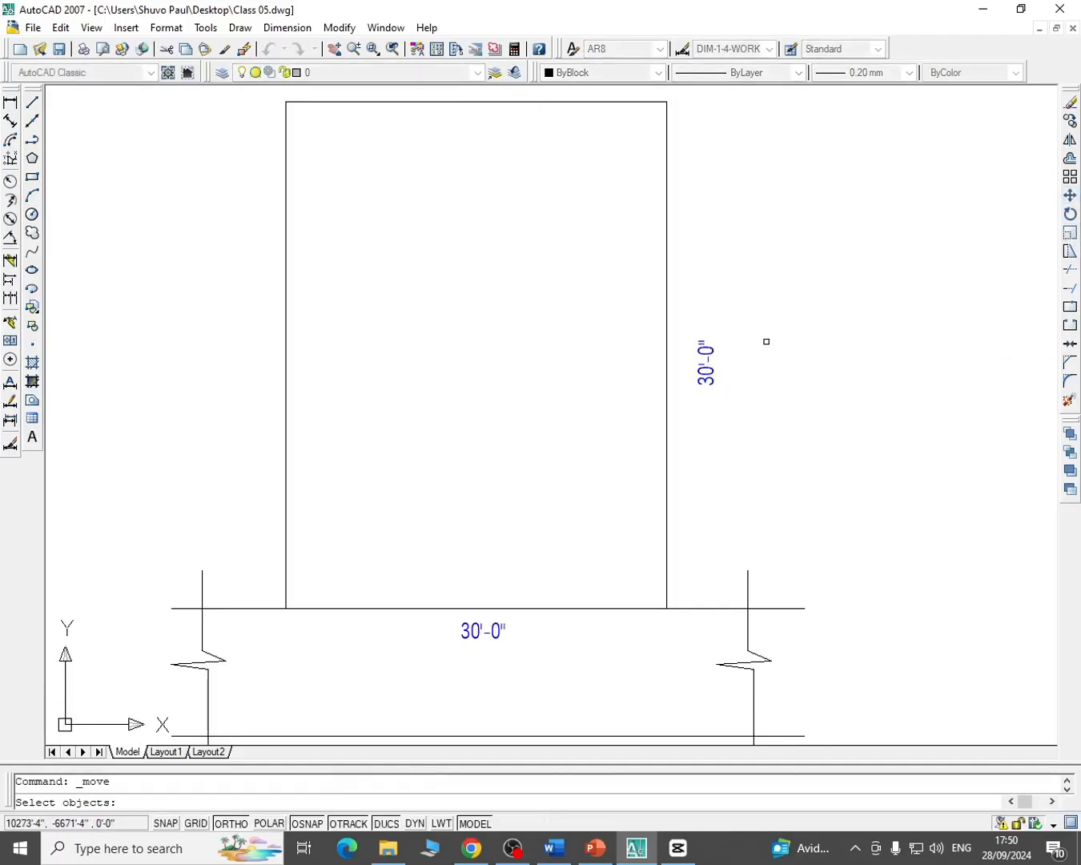
click(766, 342)
click(697, 374)
right_click(747, 351)
click(754, 355)
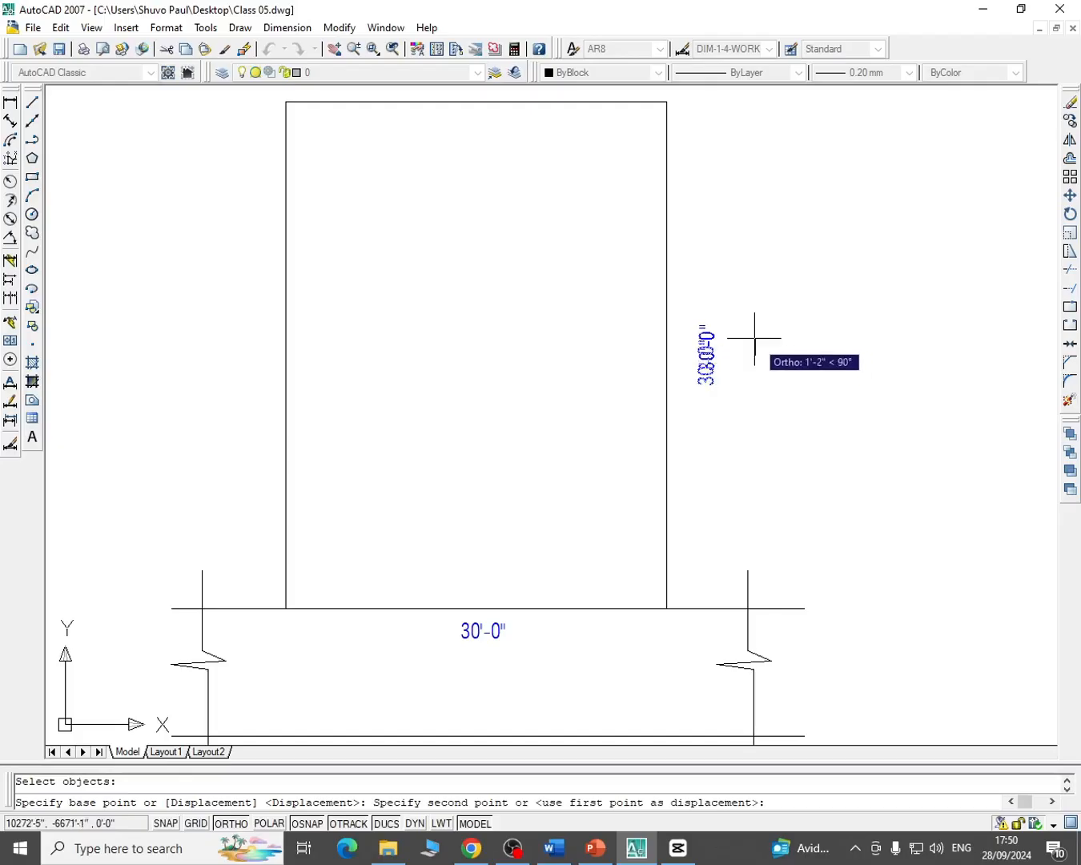
key(F8)
click(728, 315)
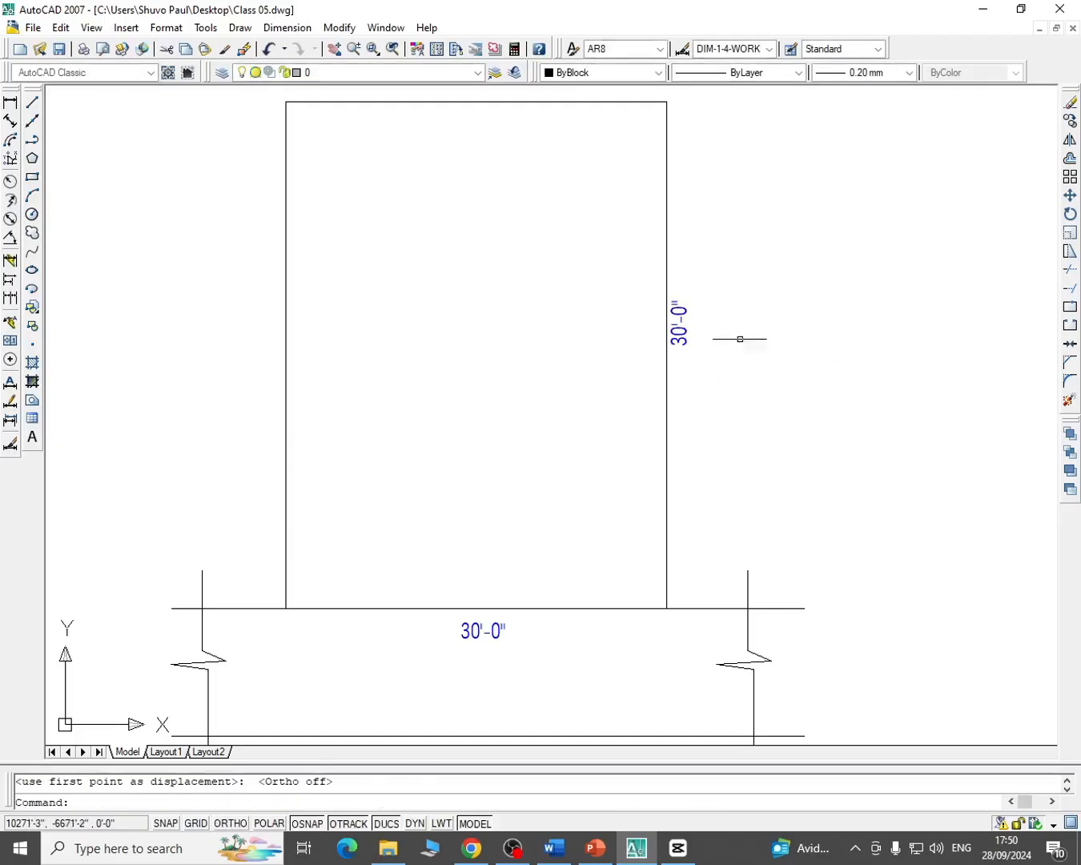
mouse_move(744, 338)
middle_down()
mouse_move(782, 359)
mouse_move(881, 329)
mouse_move(837, 366)
middle_up()
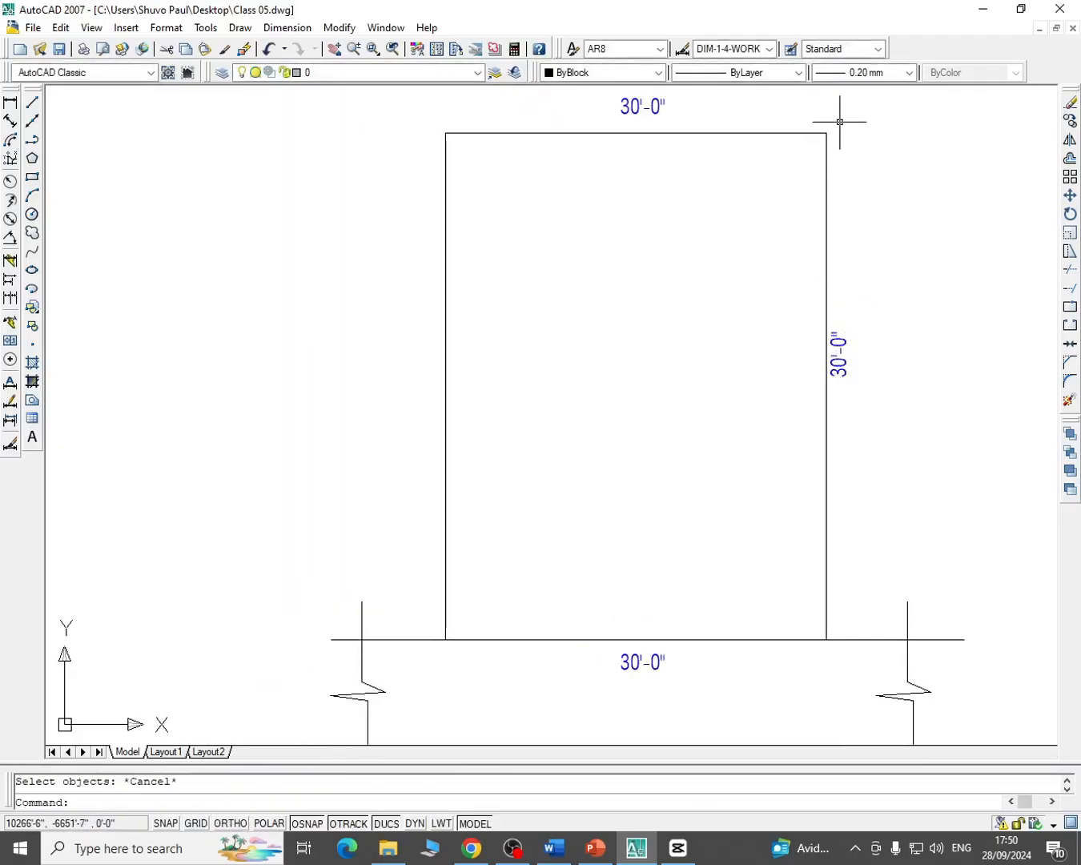
click(829, 210)
click(826, 305)
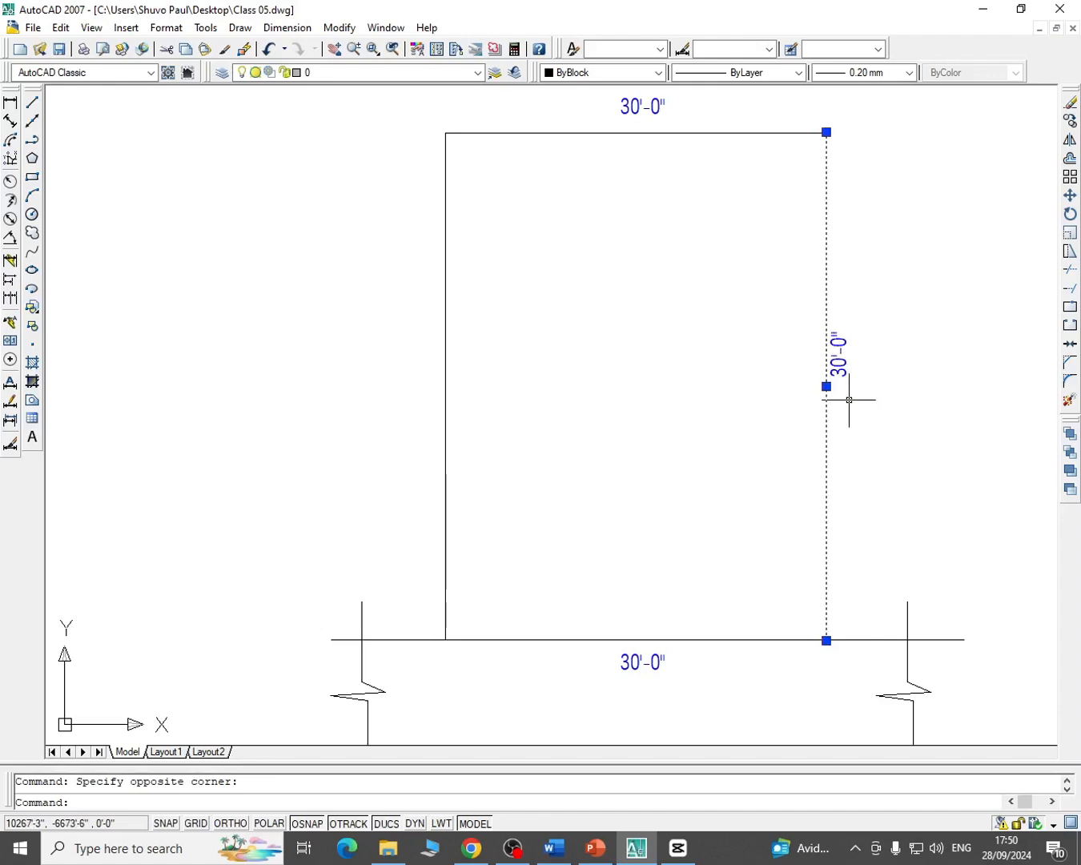
key(Escape)
Change the vertical text beside the rectangle's right edge to 40'-0" and close the text editor
click(847, 370)
double_click(840, 356)
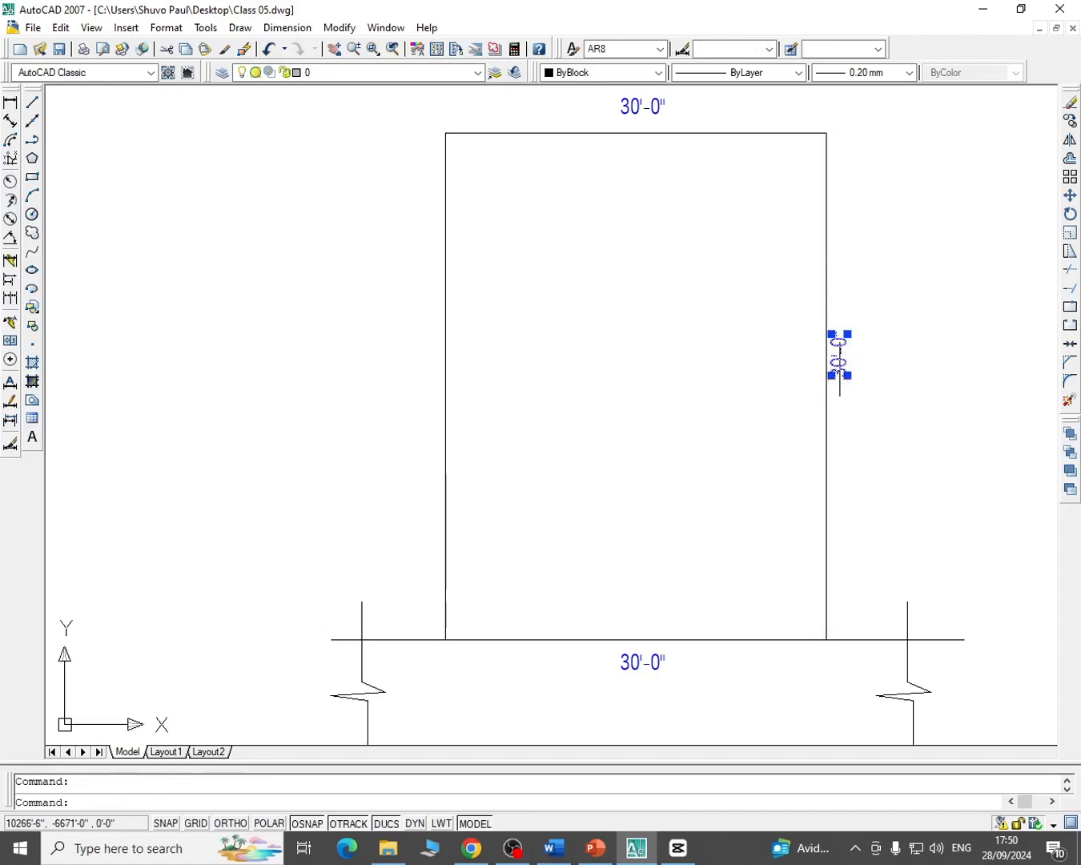
text(40'-0")
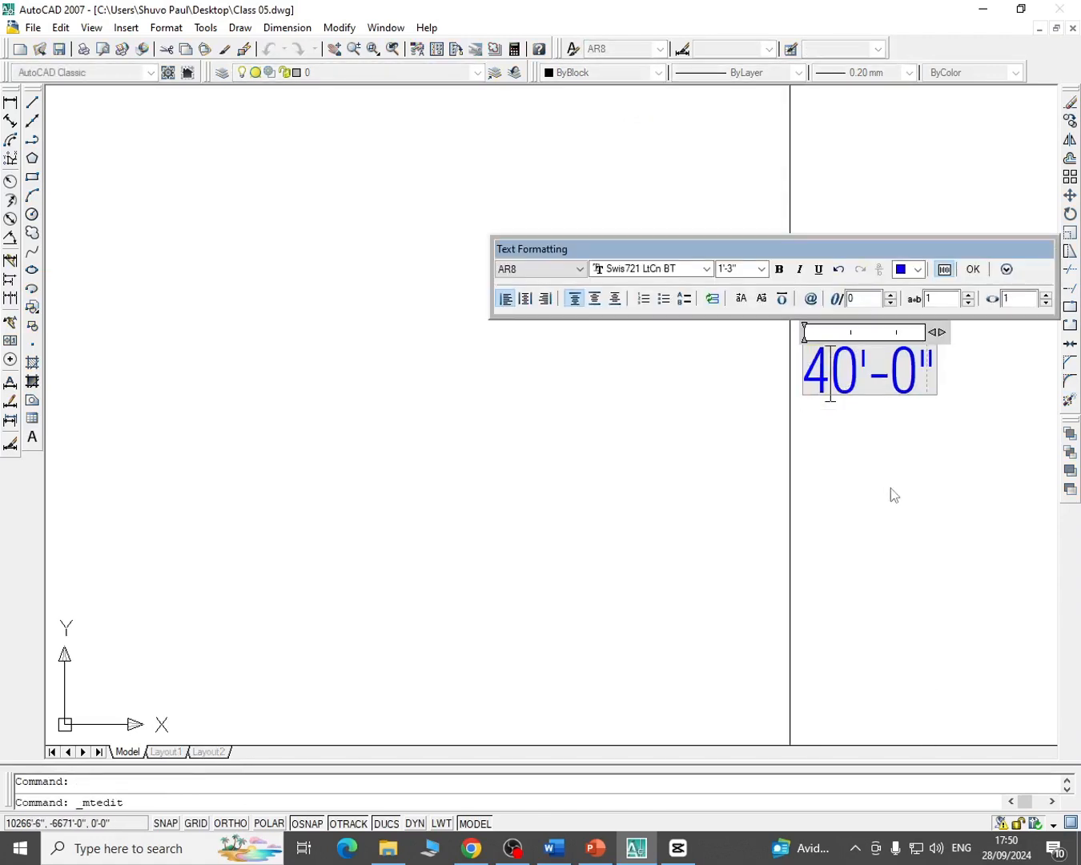
click(888, 464)
click(840, 357)
key(Escape)
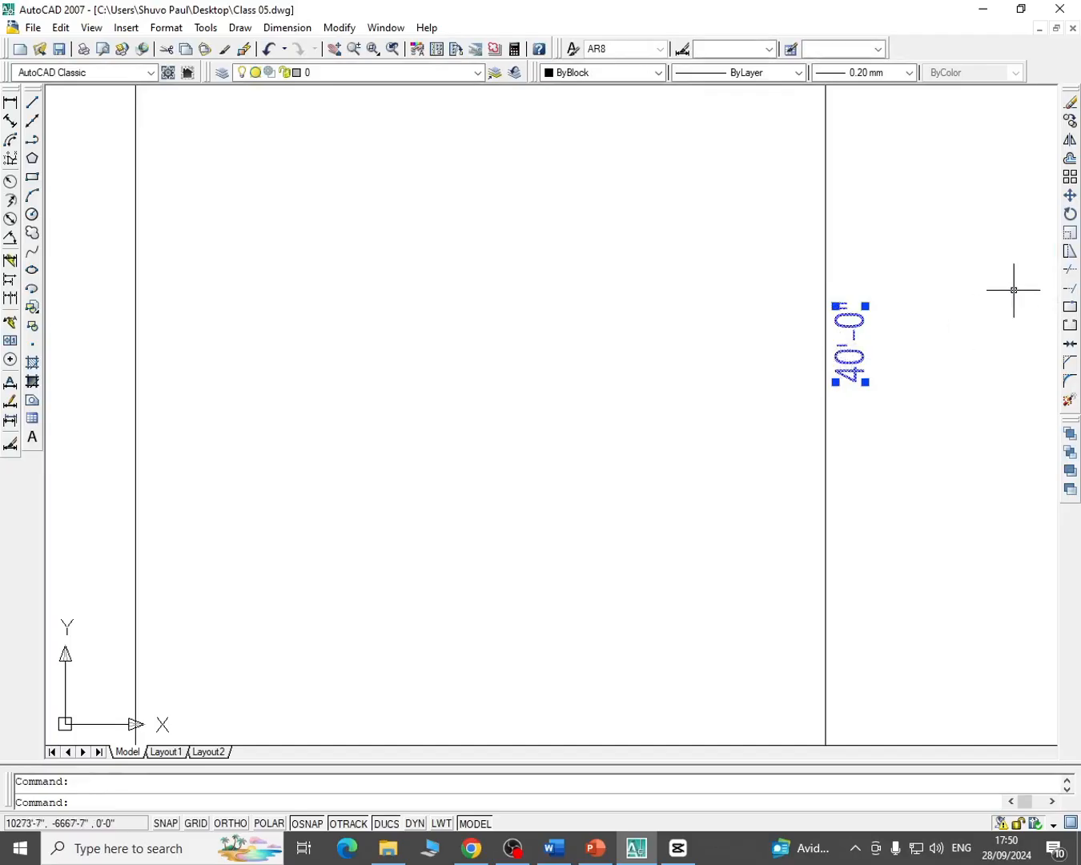
Copy the vertical 40'-0" text across to just outside the rectangle's left edge at about the same height, and end the copying
click(1070, 121)
click(910, 286)
click(844, 370)
right_click(843, 377)
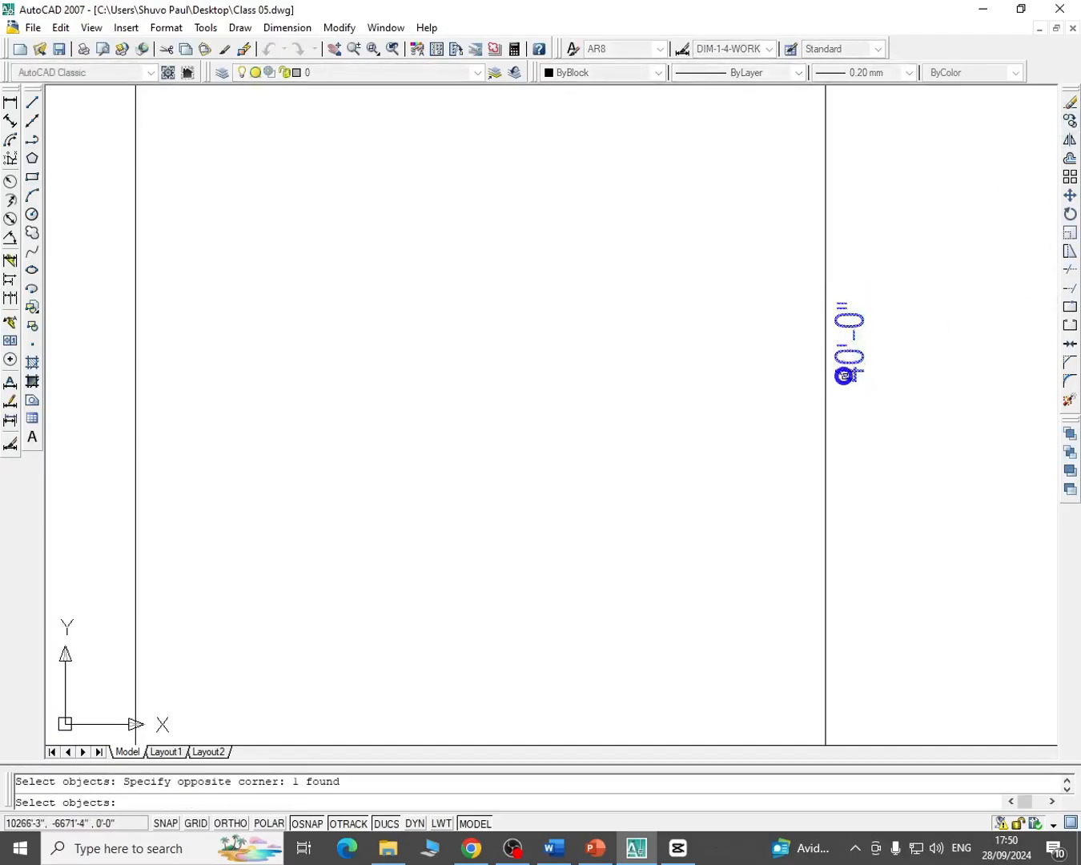
click(856, 382)
middle_drag(235, 473, 677, 470)
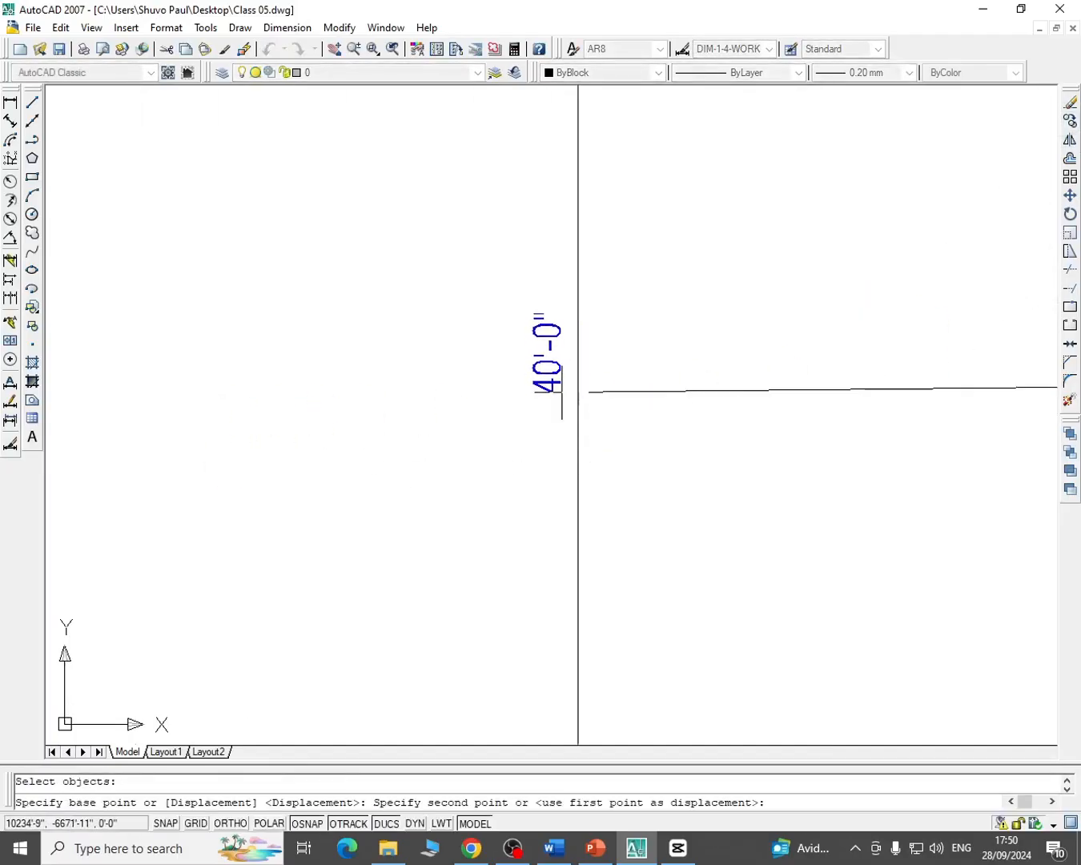
click(561, 392)
key(Escape)
scroll(264, 356, down, 2)
middle_drag(589, 413, 642, 407)
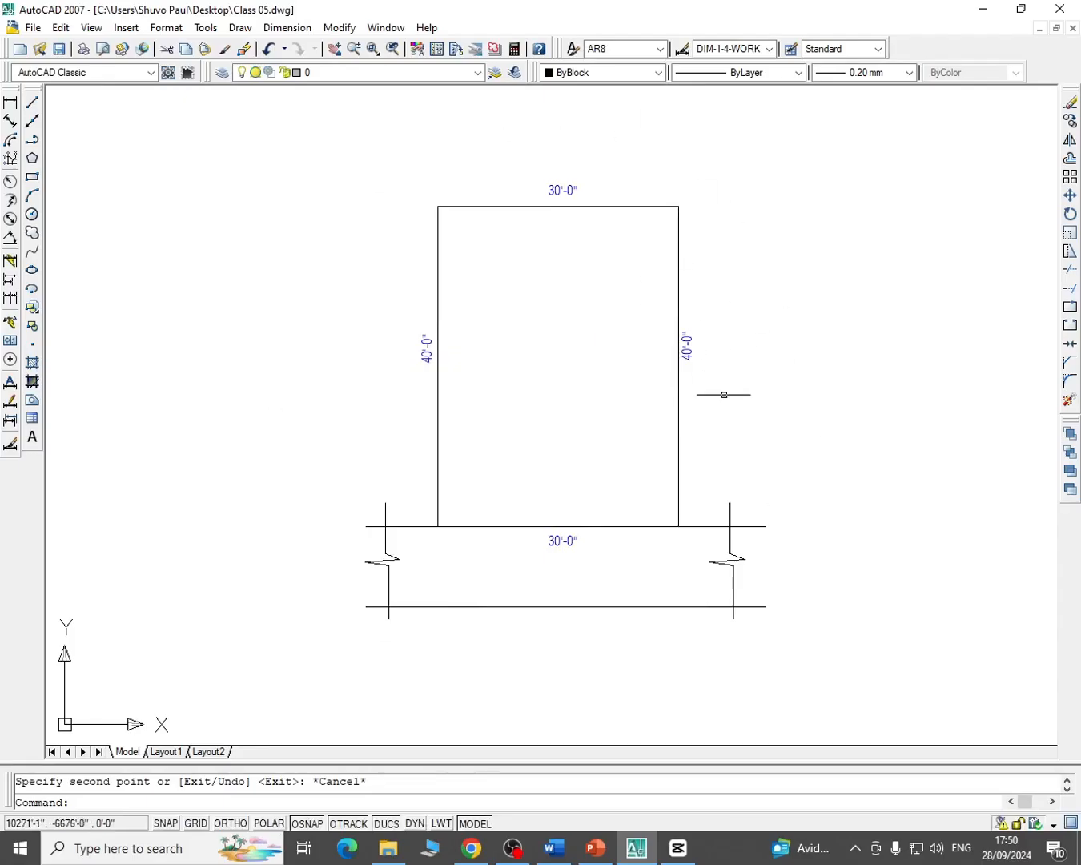
Copy the 30'-0" text above the rectangle to a spot directly above itself and end the copying
middle_drag(724, 394, 745, 392)
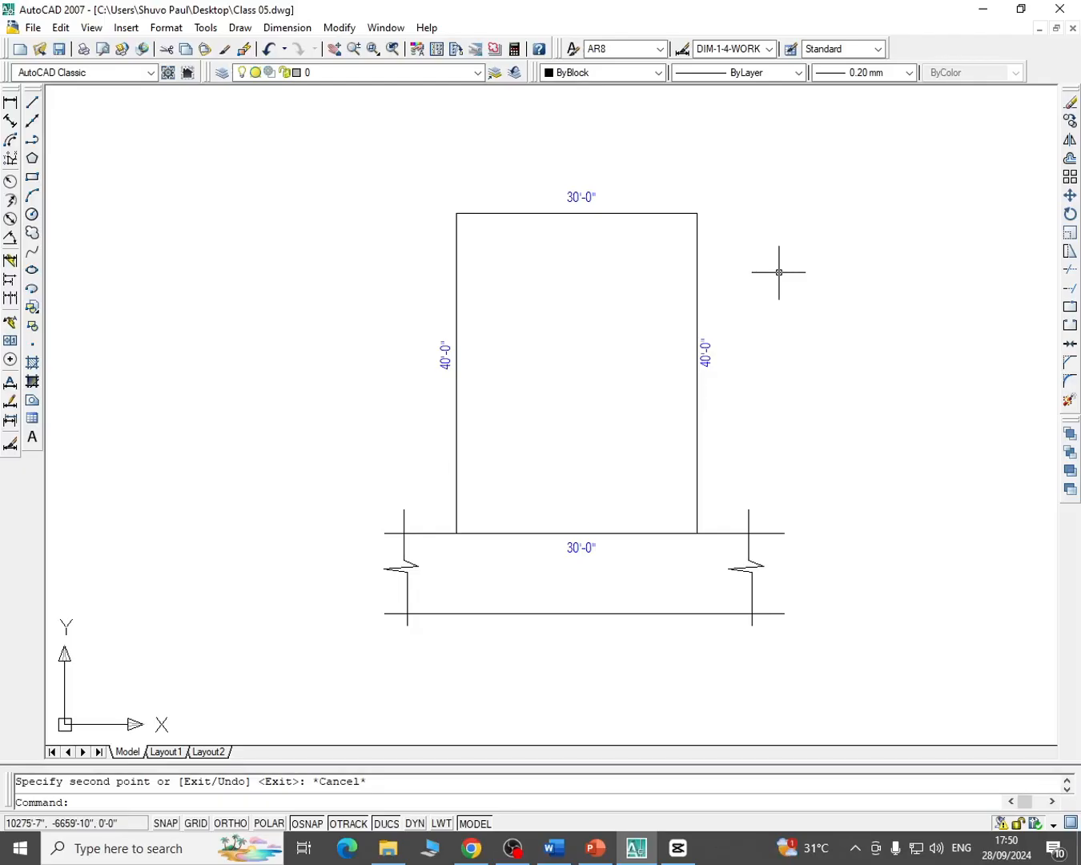
scroll(580, 196, up, 4)
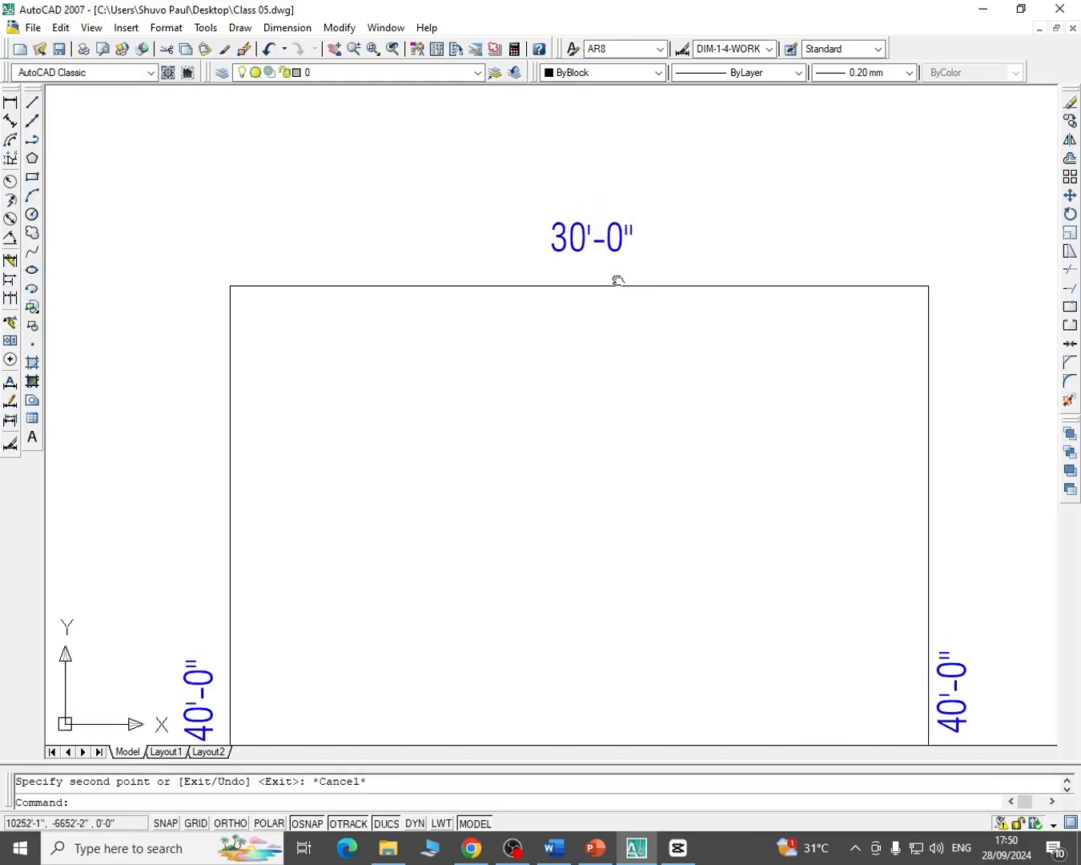
click(593, 239)
key(Escape)
click(1071, 120)
click(820, 178)
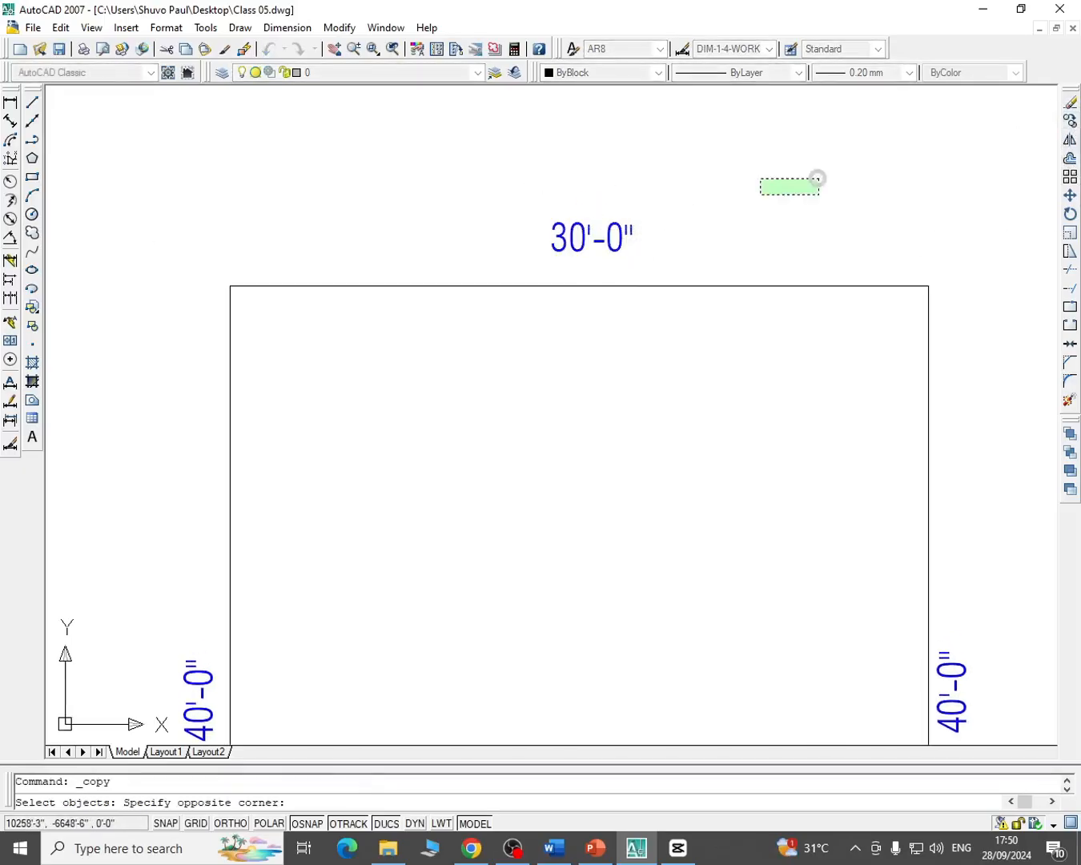
click(574, 236)
right_click(575, 238)
click(576, 238)
click(571, 187)
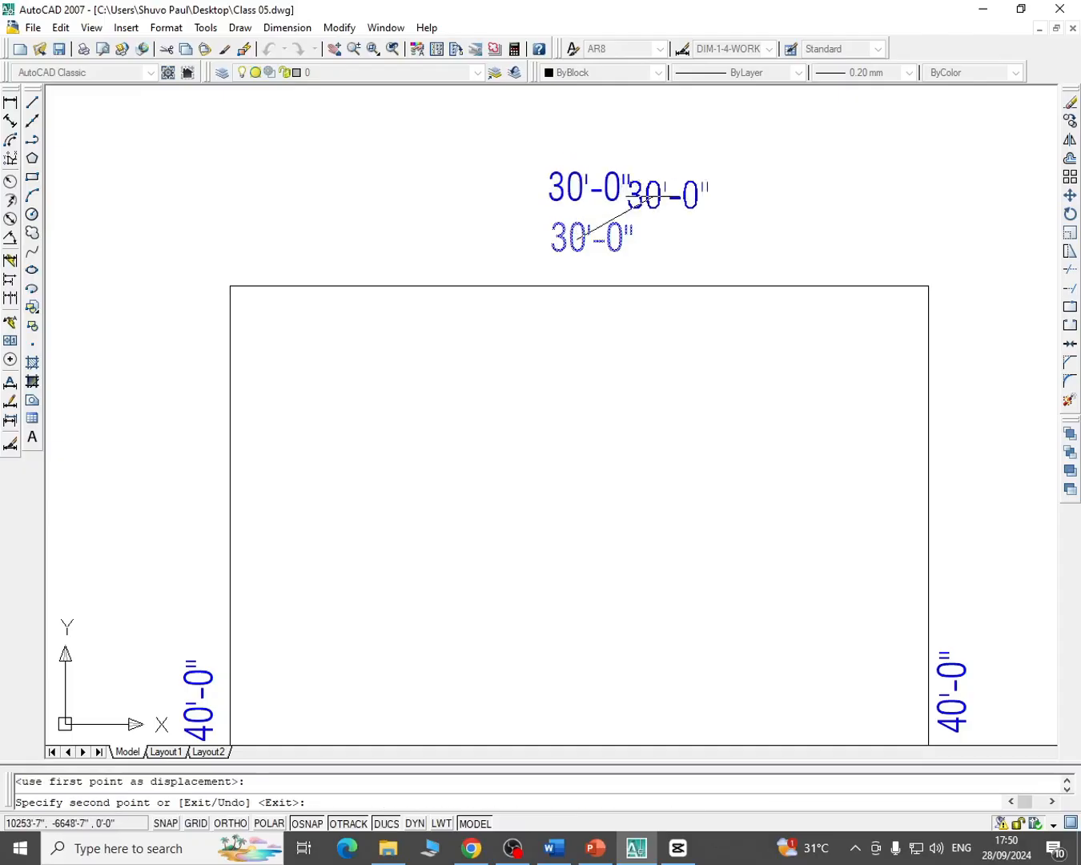
key(Escape)
Replace the upper 30'-0" copy with "North side" and widen its text box so it fits on one line
double_click(586, 182)
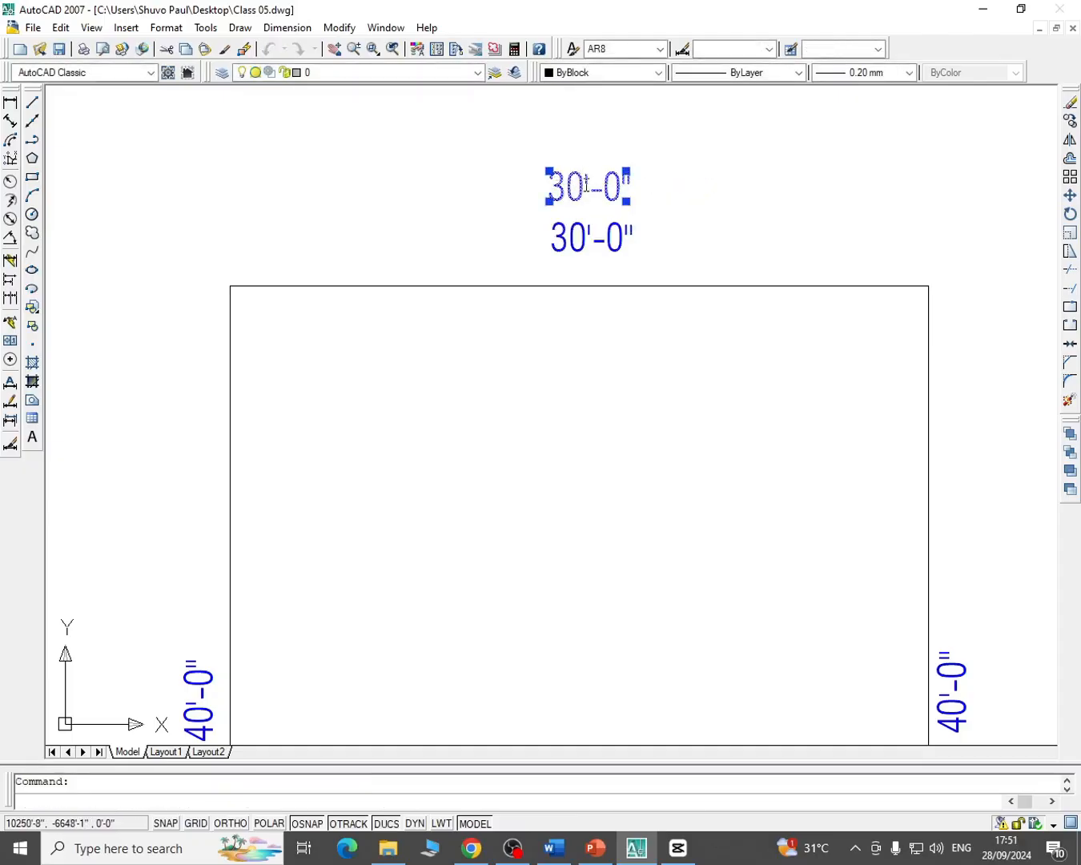
drag(631, 191, 447, 191)
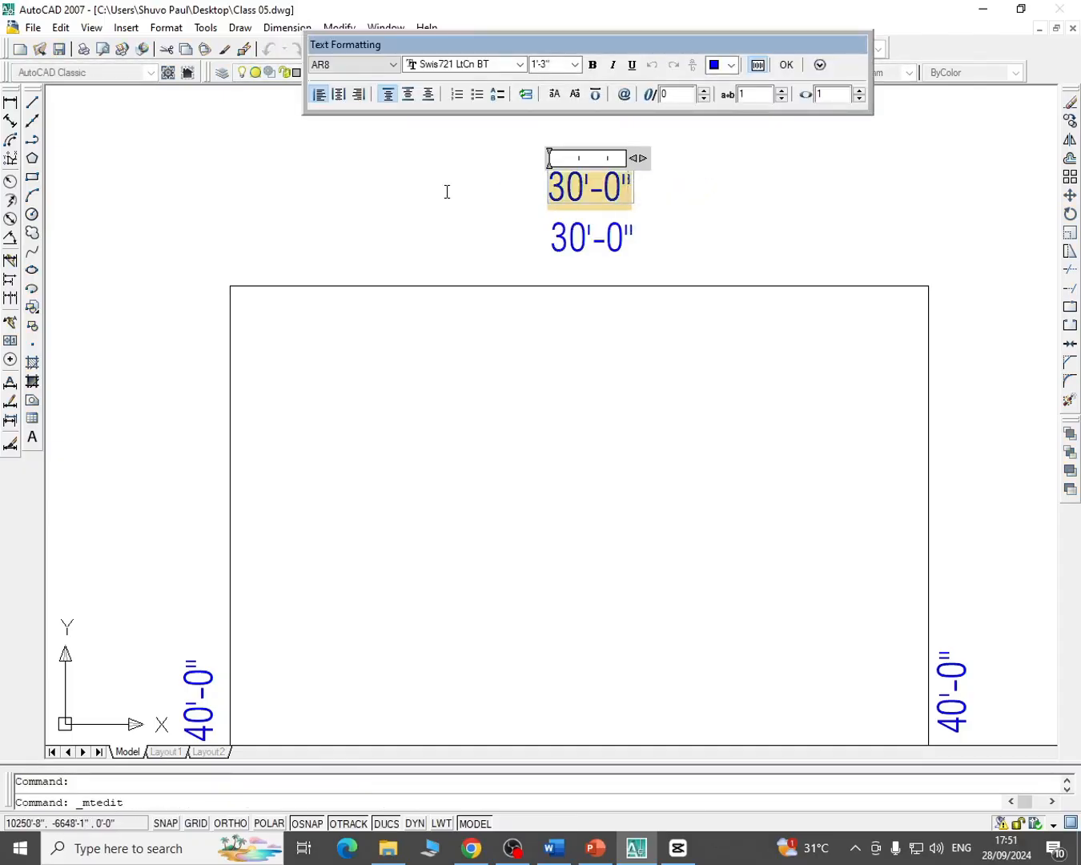
key(Delete)
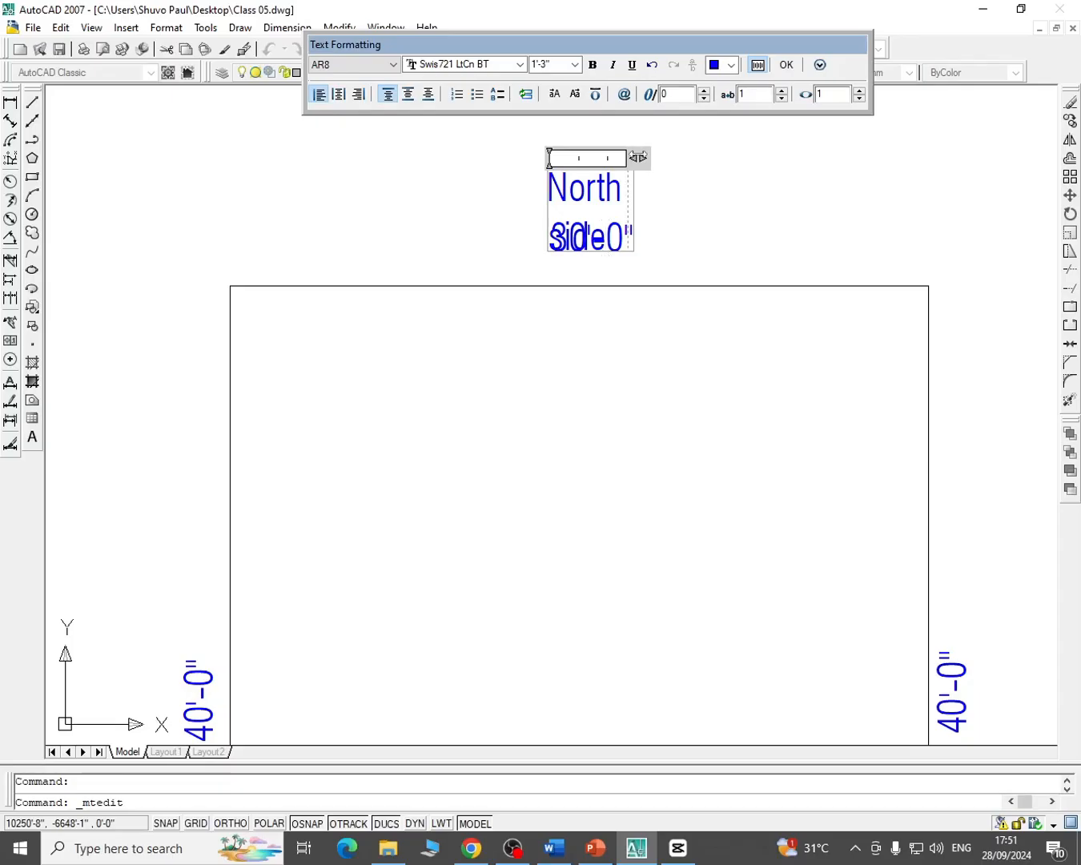
drag(638, 157, 717, 157)
click(762, 193)
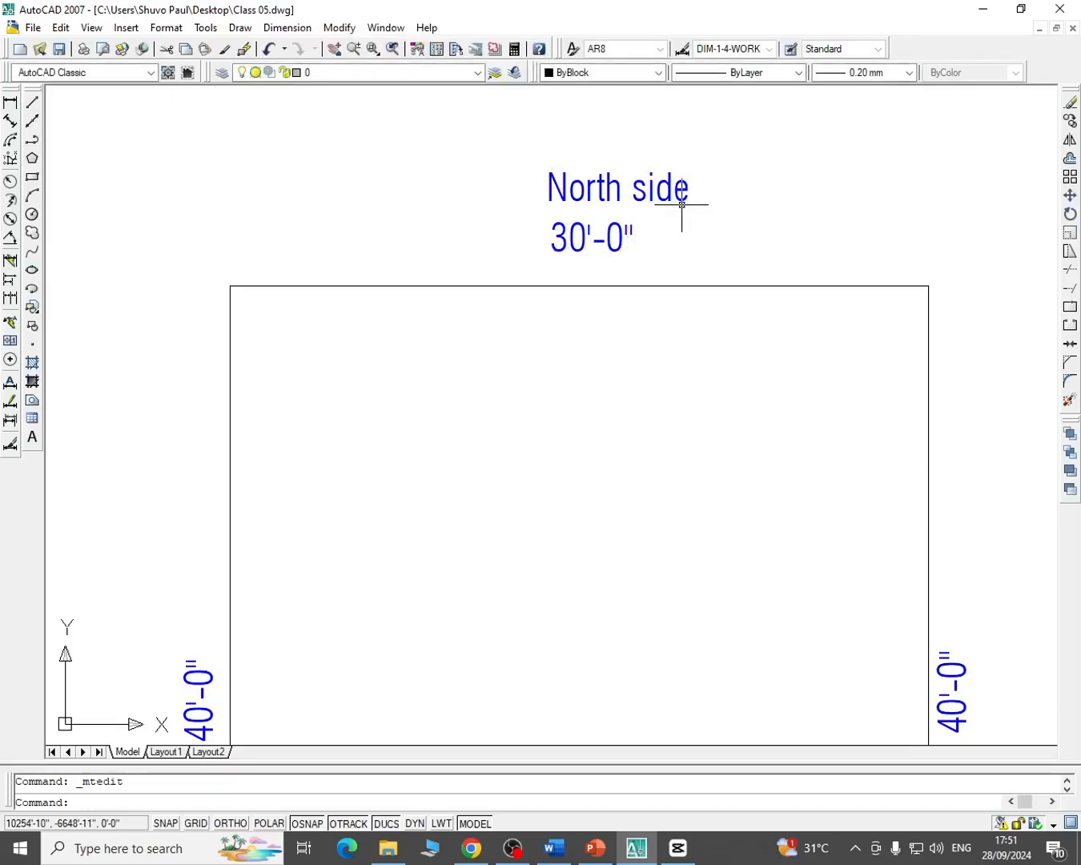
Copy the North side text down into the strip, just below the 30'-0" text under the rectangle's bottom edge
scroll(720, 196, down, 3)
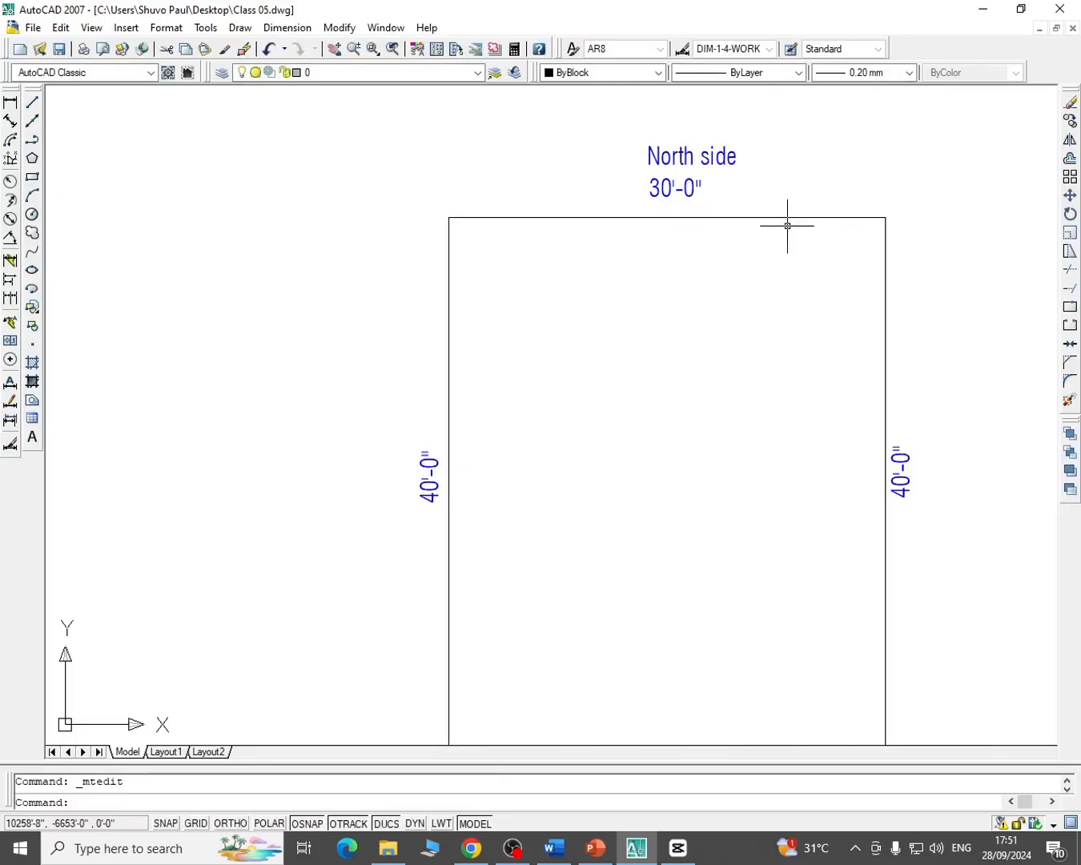
click(739, 145)
click(710, 161)
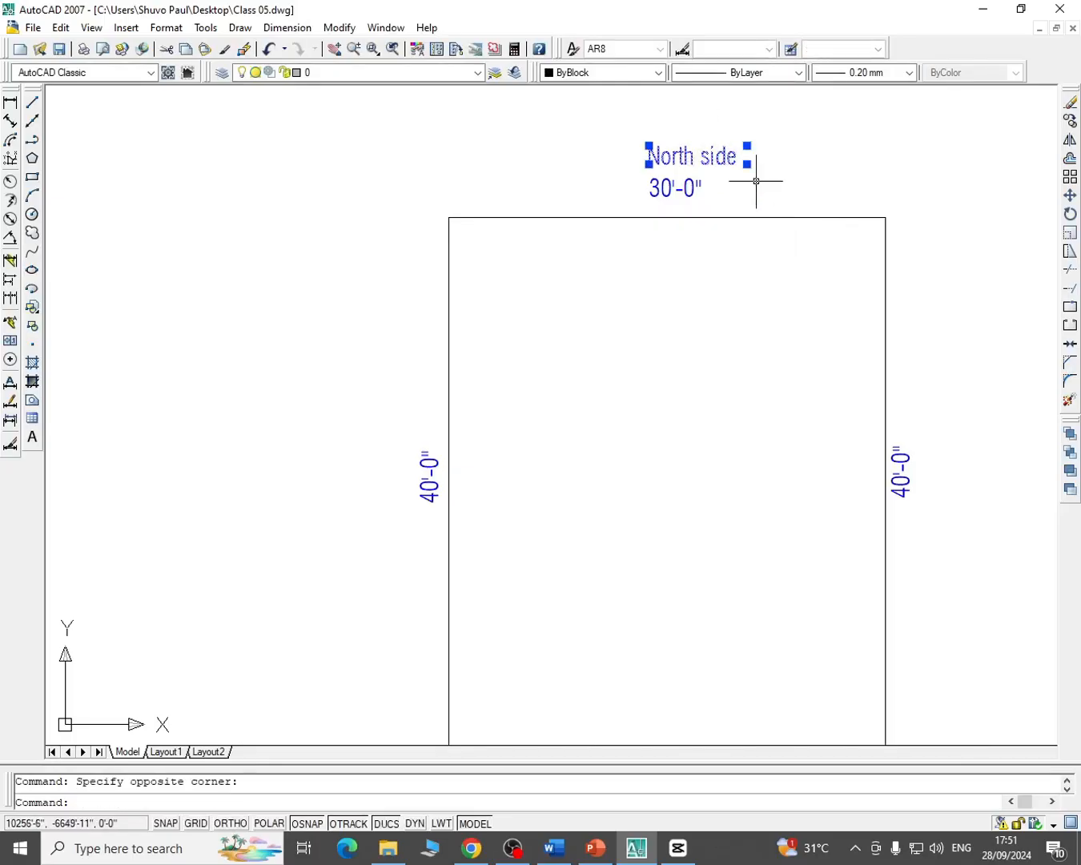
click(1070, 121)
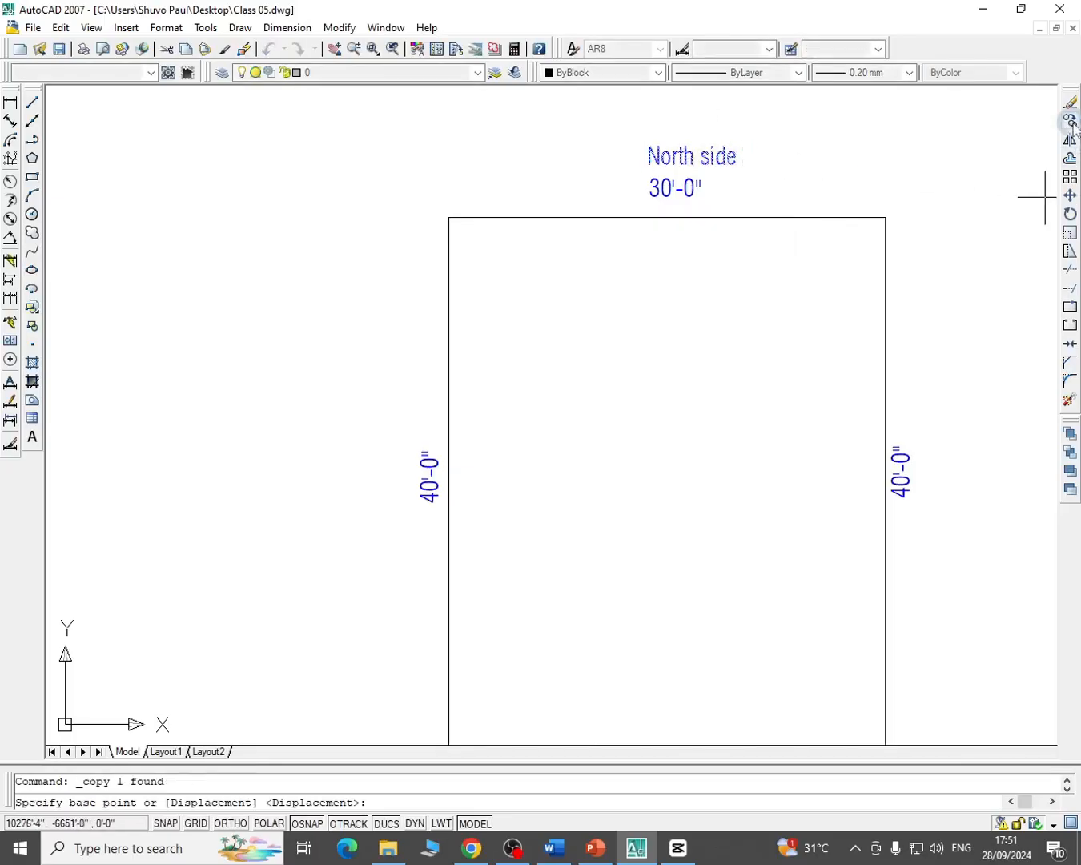
click(747, 162)
middle_drag(752, 641, 696, 117)
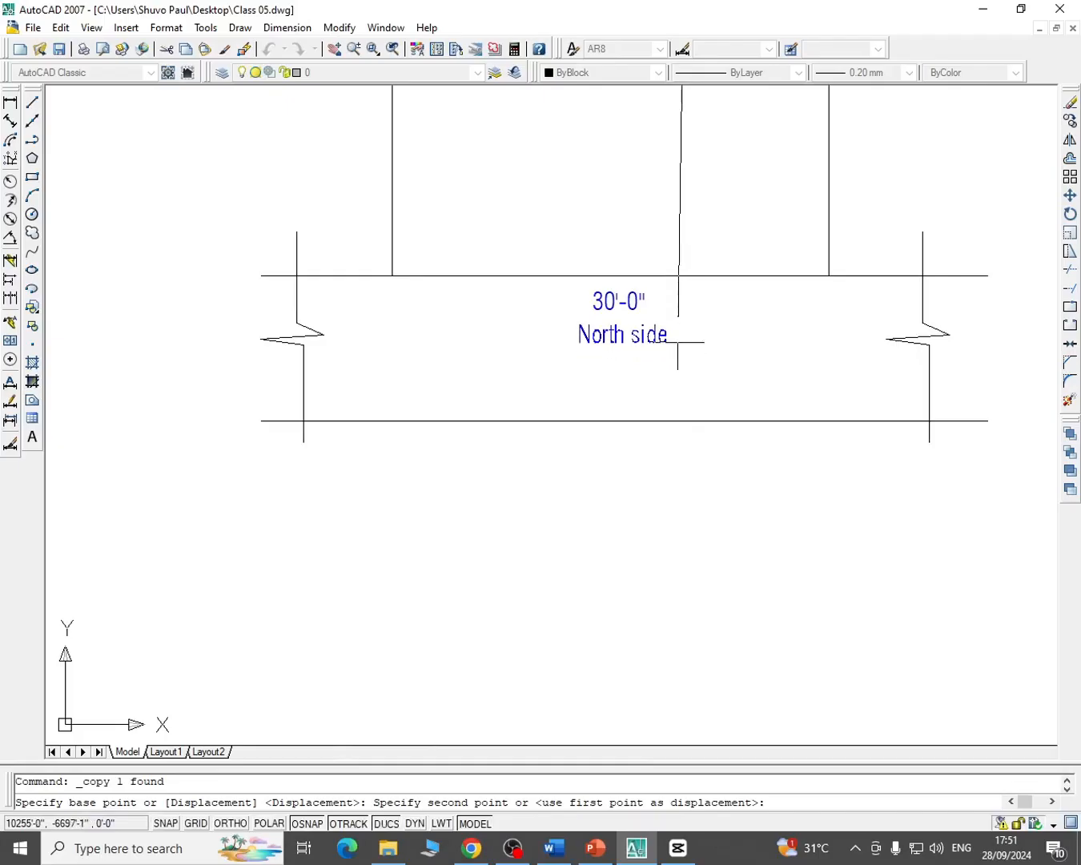
click(679, 342)
key(Escape)
Change the copied text inside the strip to read "South side"
double_click(632, 337)
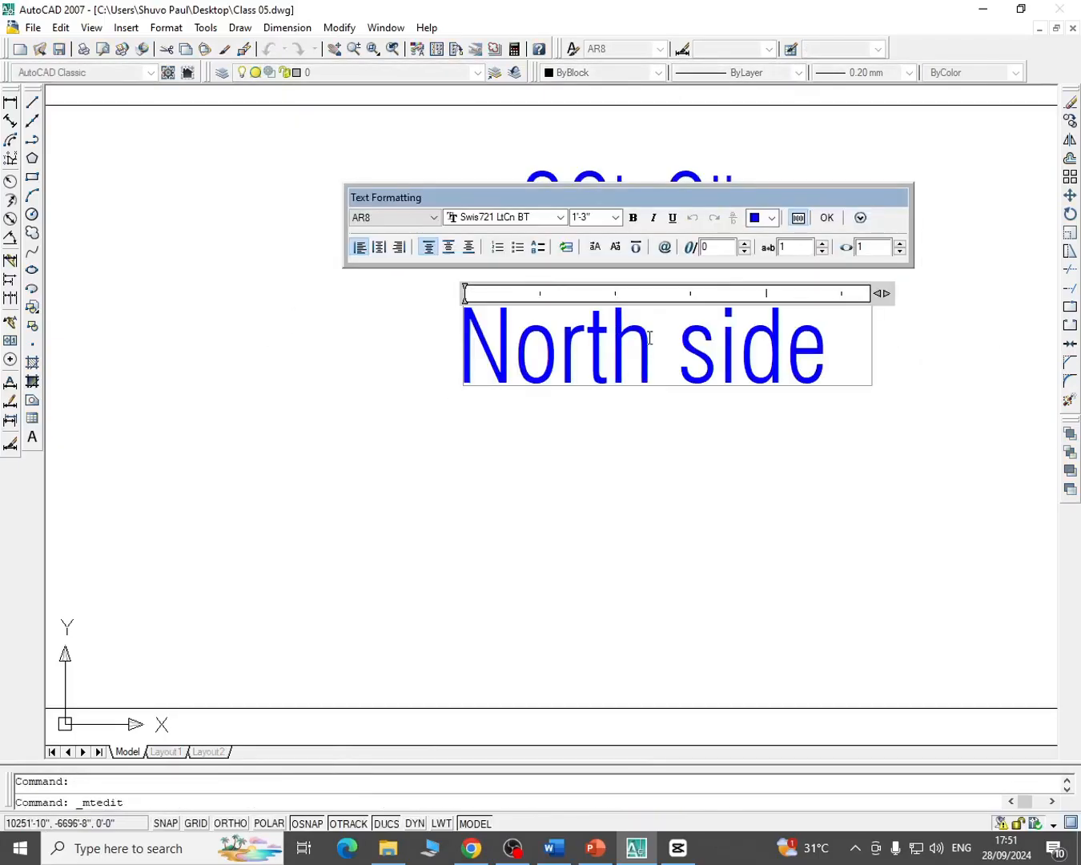
drag(650, 344, 391, 370)
text(Sou)
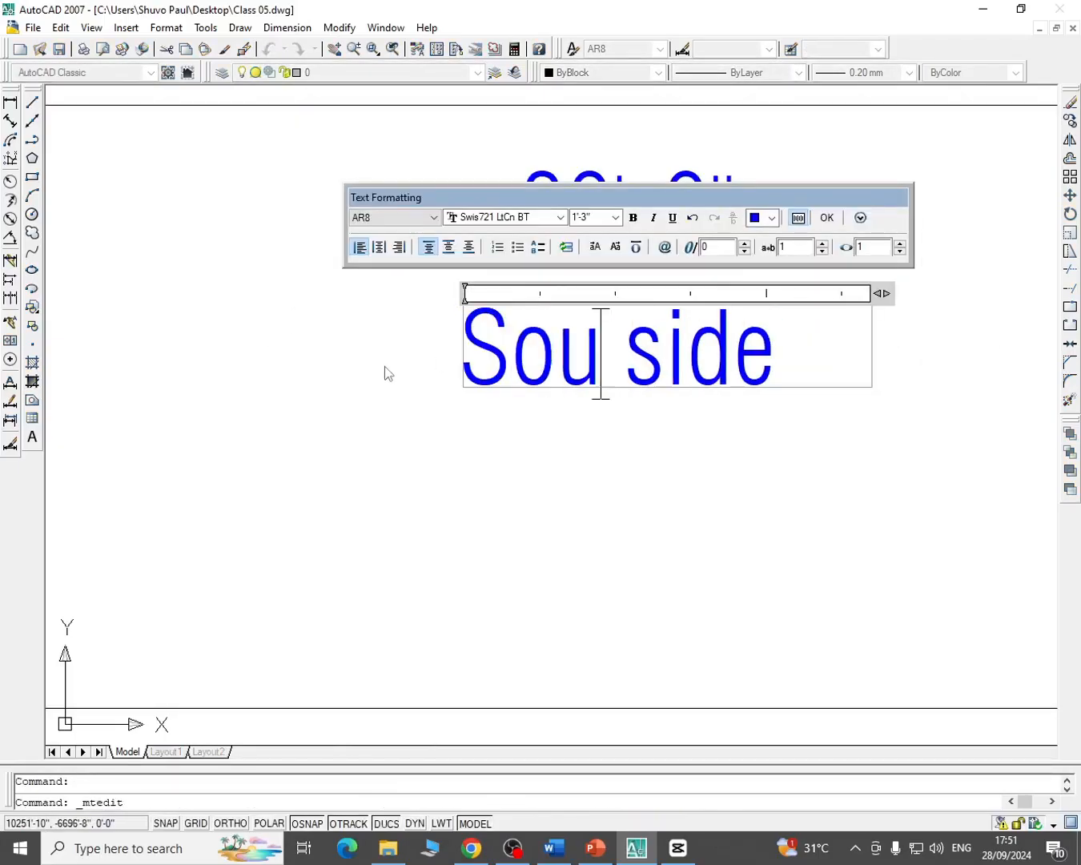
text(th)
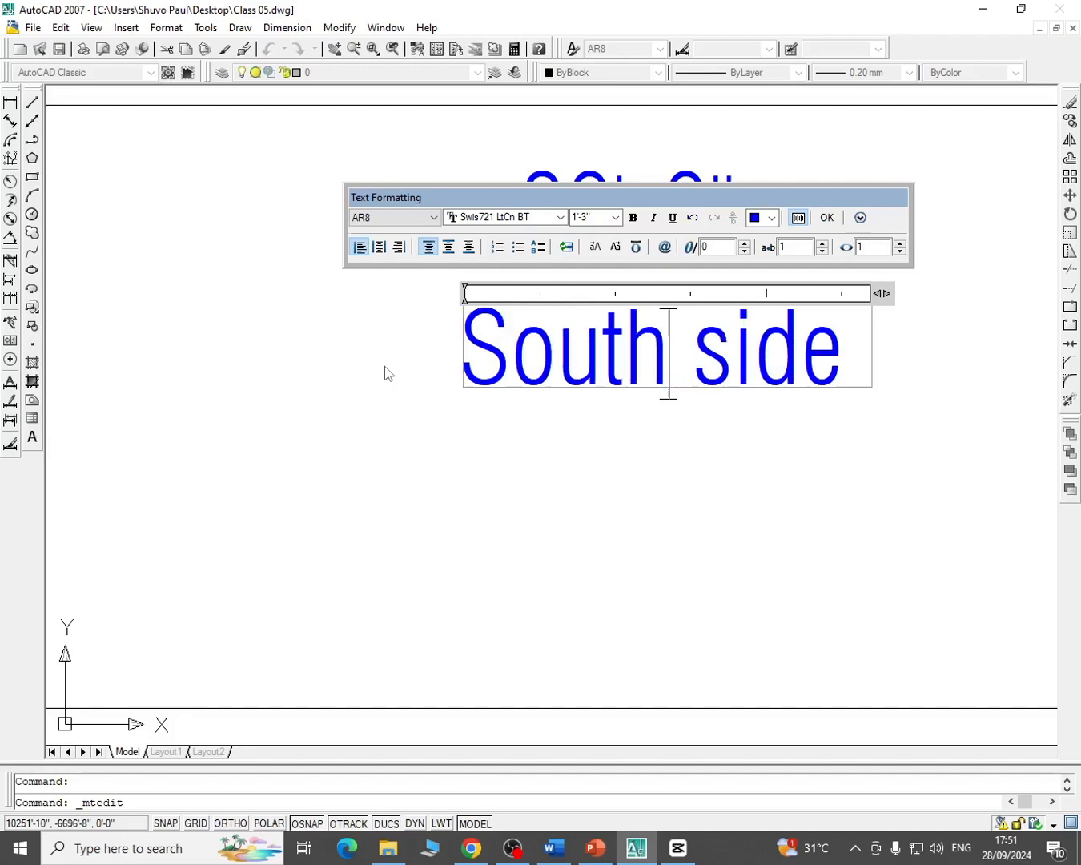
click(724, 412)
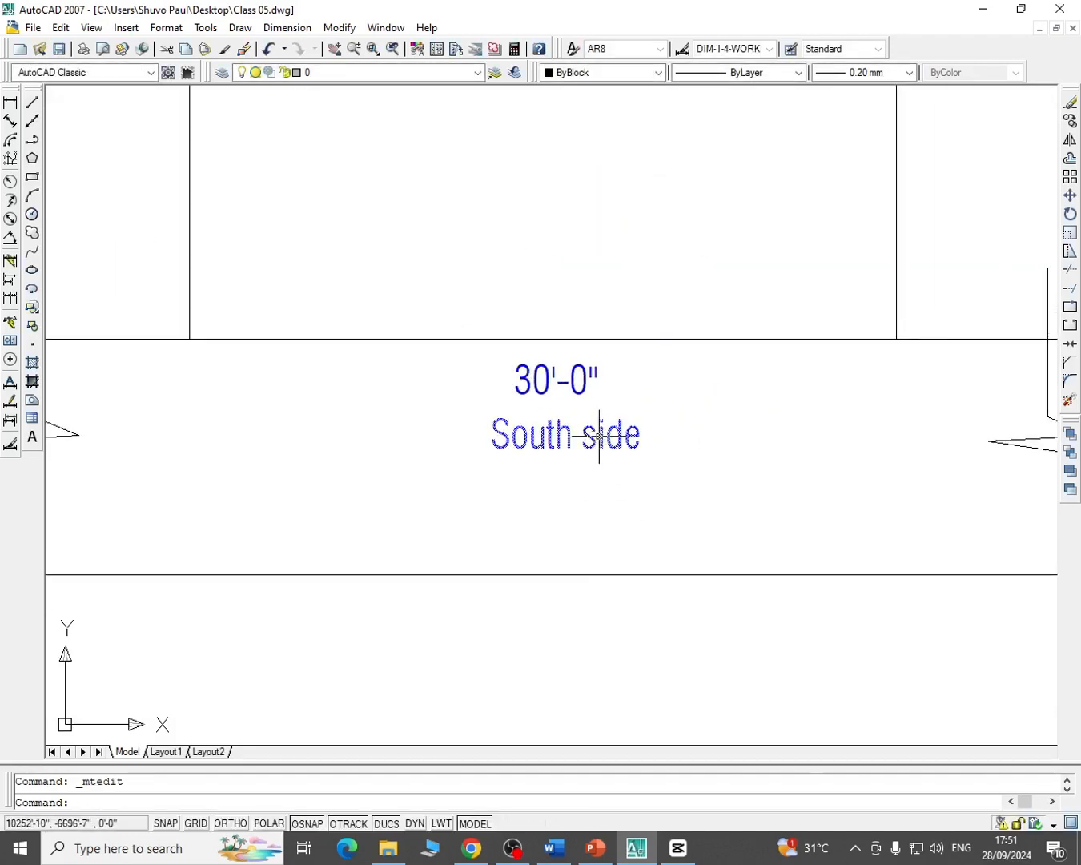
Copy the vertical 40'-0" text at the rectangle's right edge to just outside itself and end the copying
scroll(600, 455, down, 2)
scroll(739, 208, up, 2)
middle_drag(739, 208, 696, 269)
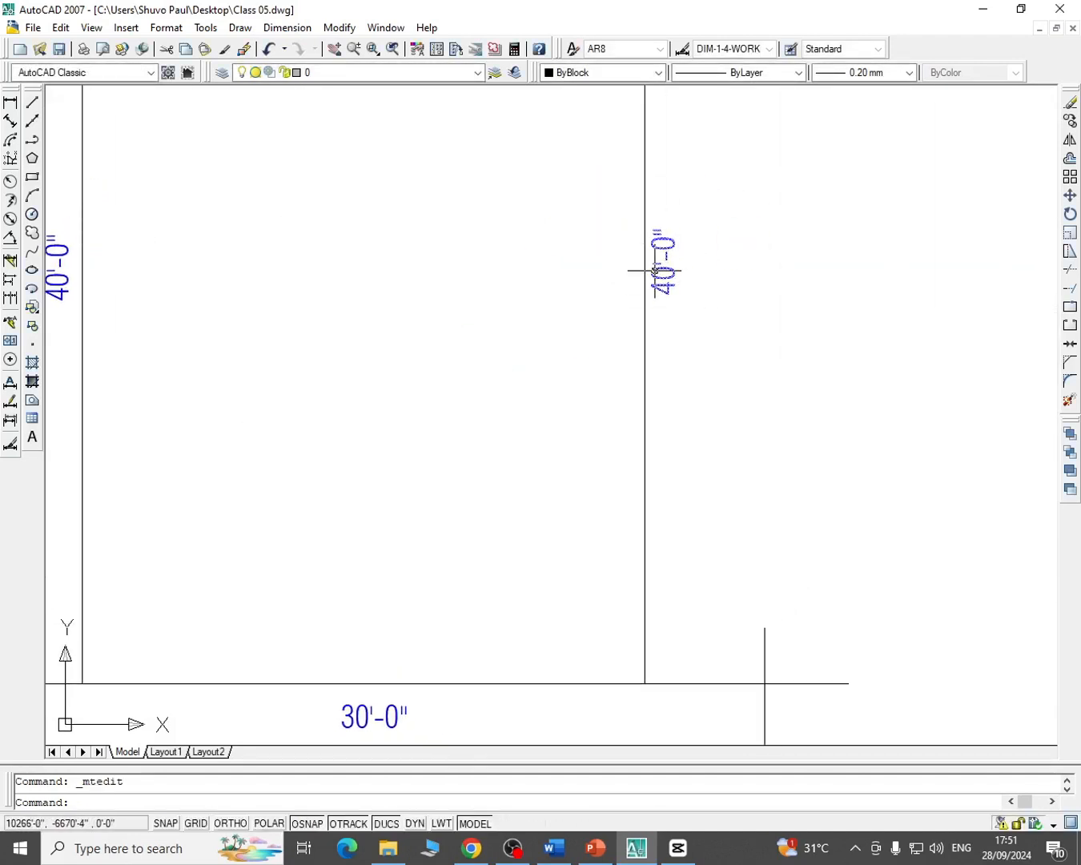
click(655, 272)
click(1070, 120)
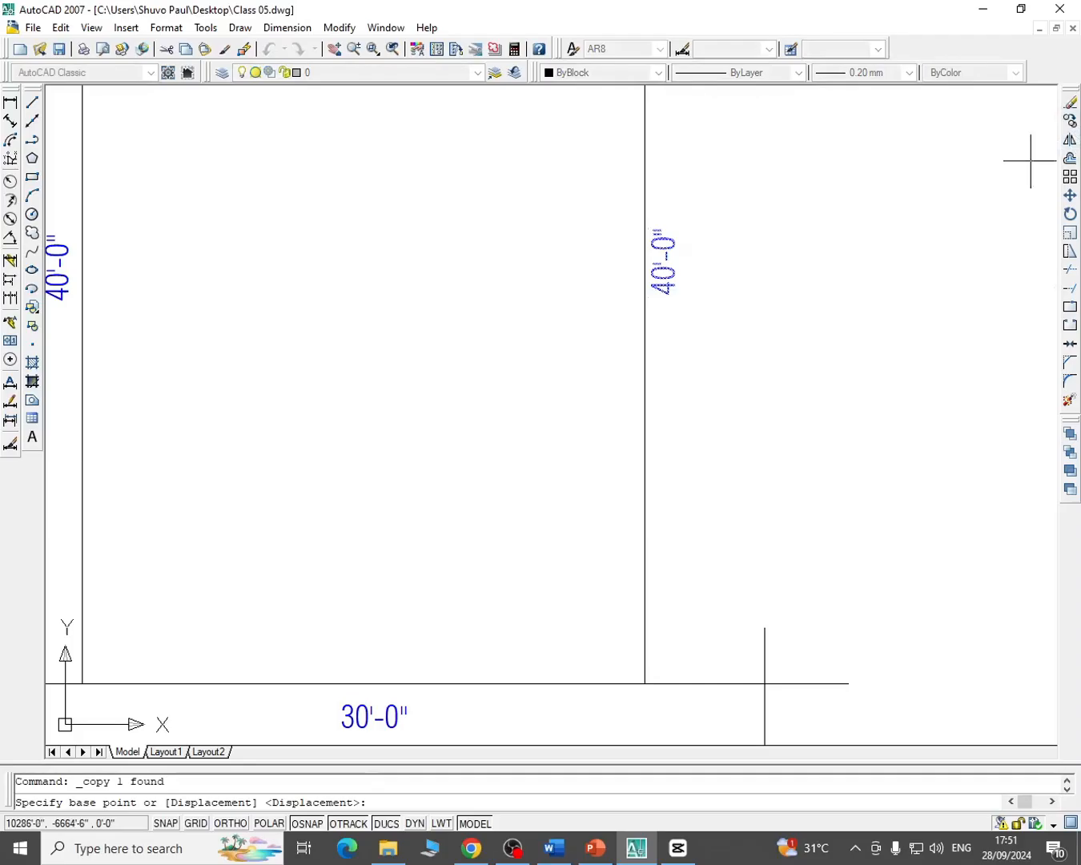
click(708, 298)
click(703, 292)
key(Escape)
Replace the outer 40'-0" copy with "East side" and widen its text box so it fits on one line
double_click(704, 295)
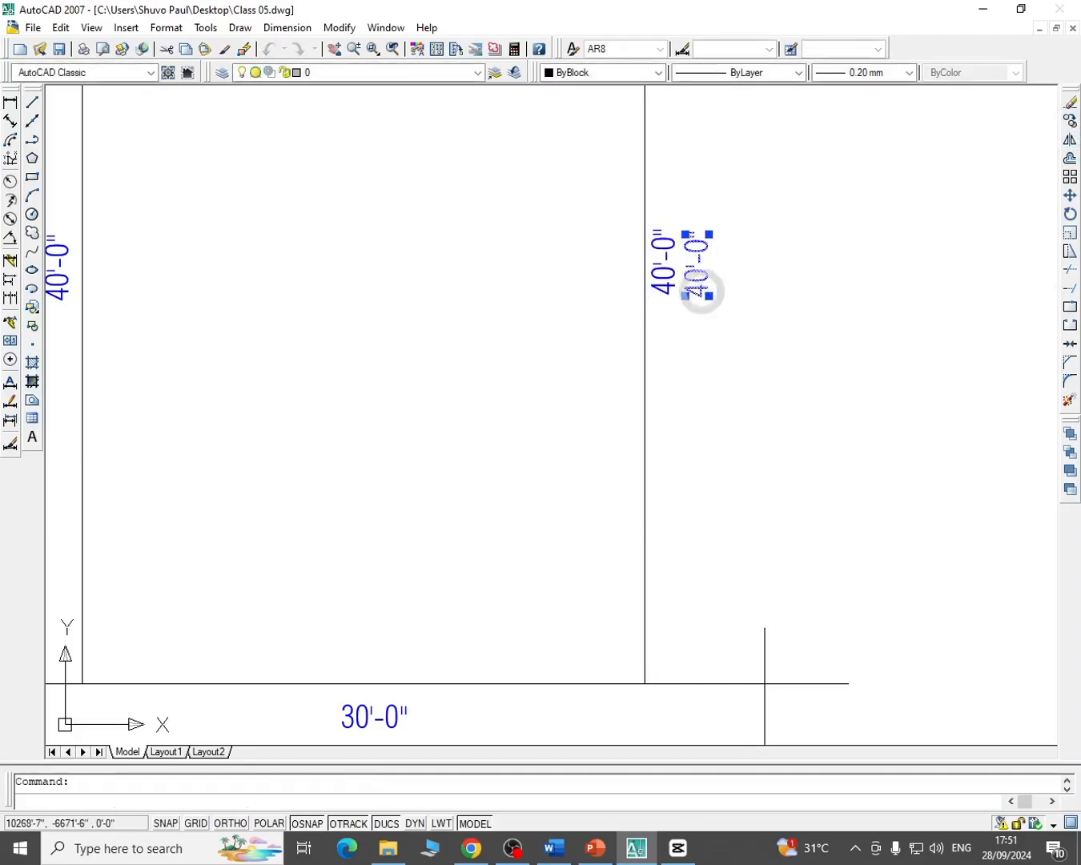
double_click(724, 302)
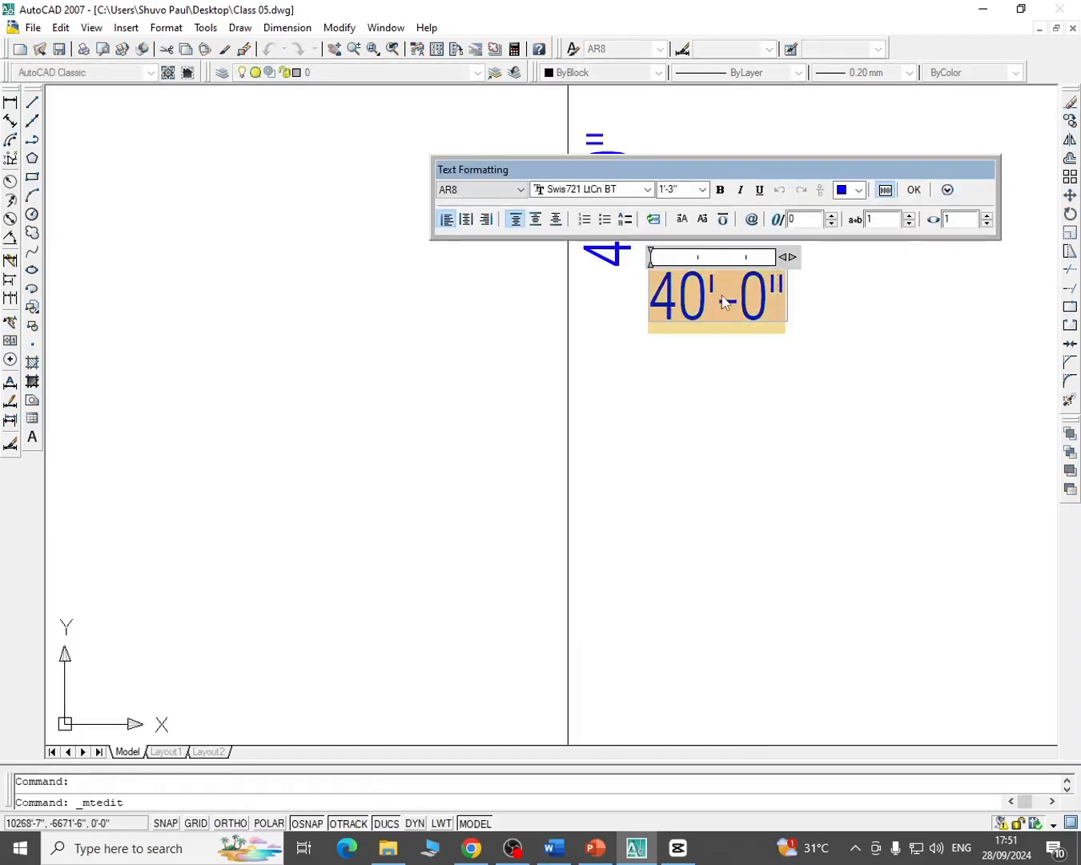
key(Delete)
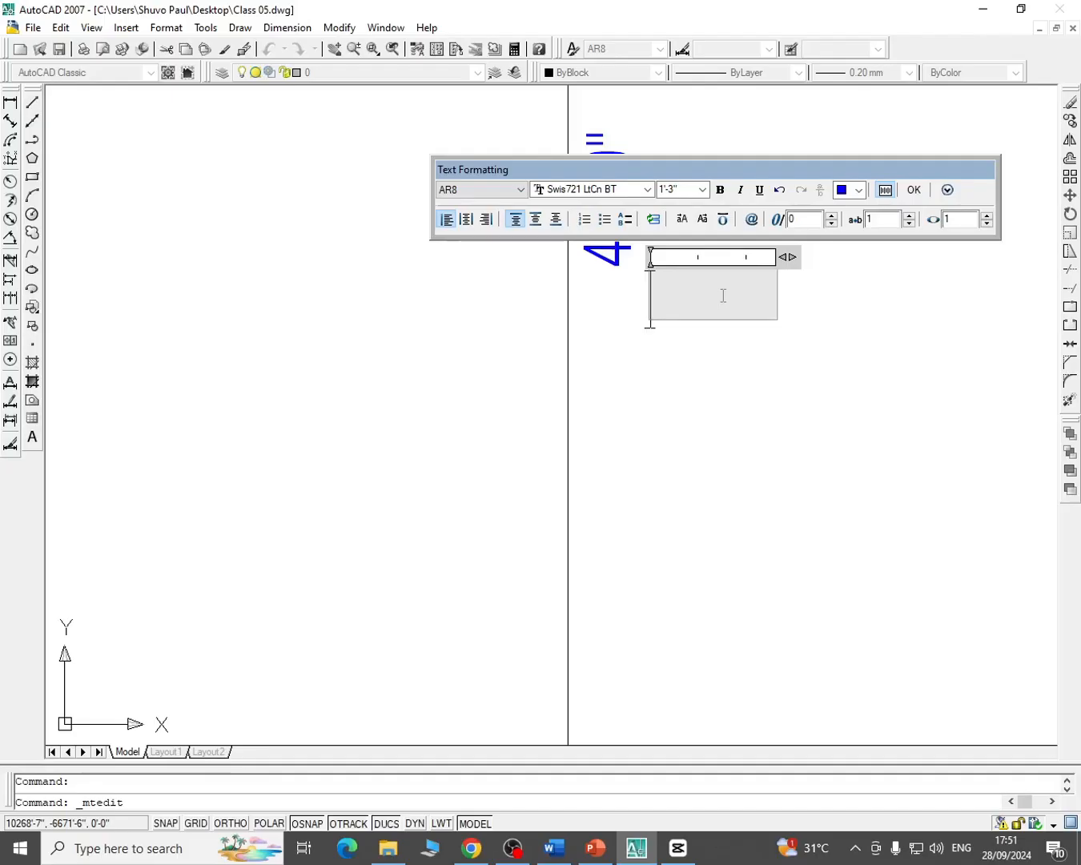
text(Eas)
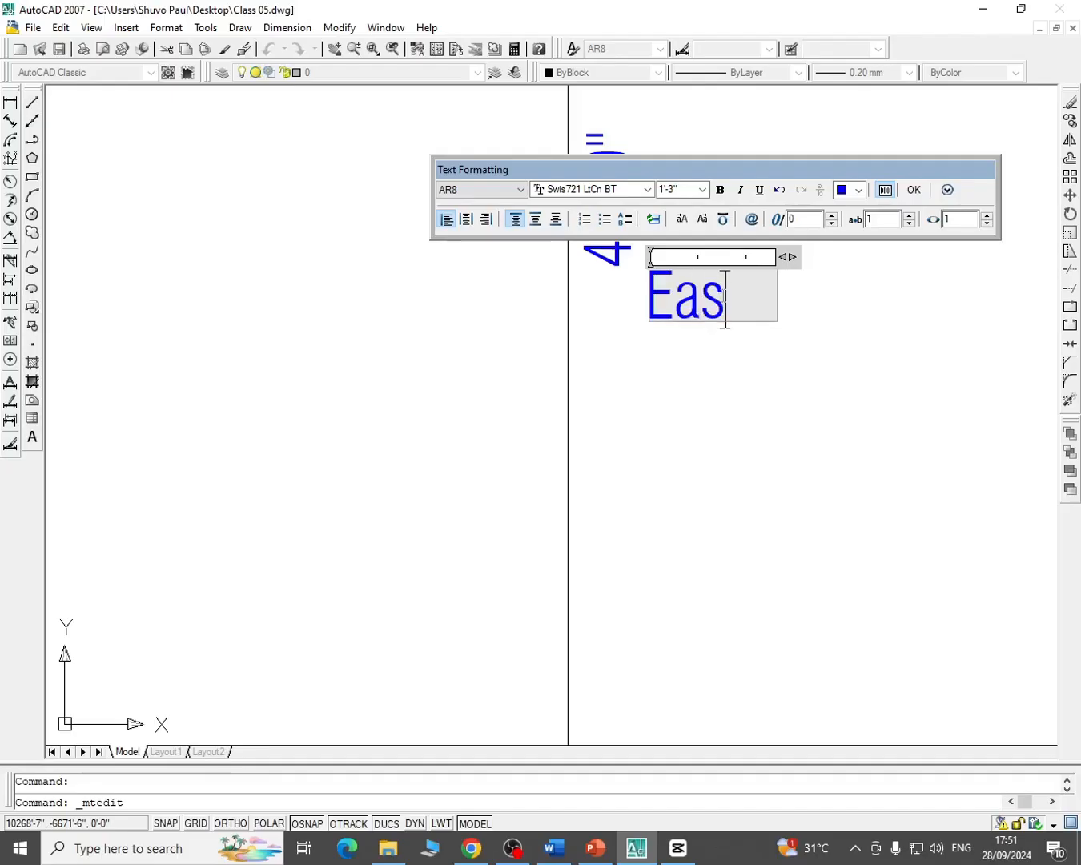
text(t side)
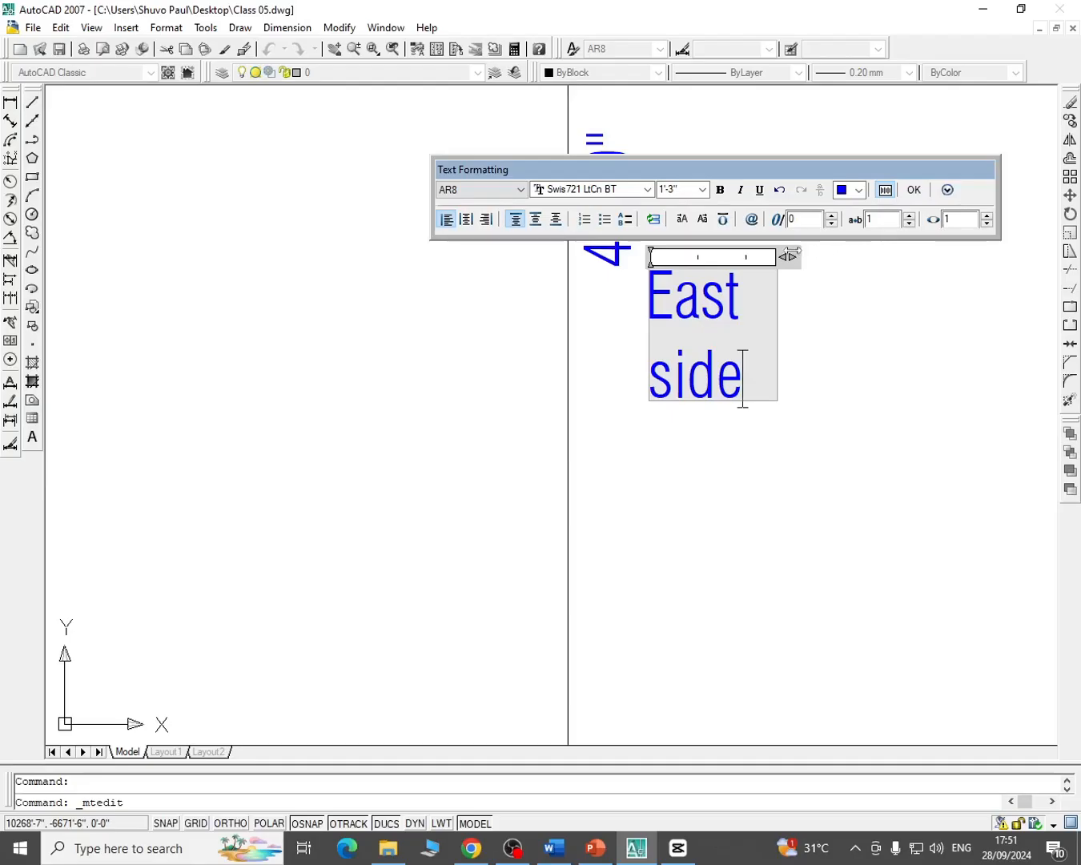
drag(789, 255, 906, 256)
click(842, 401)
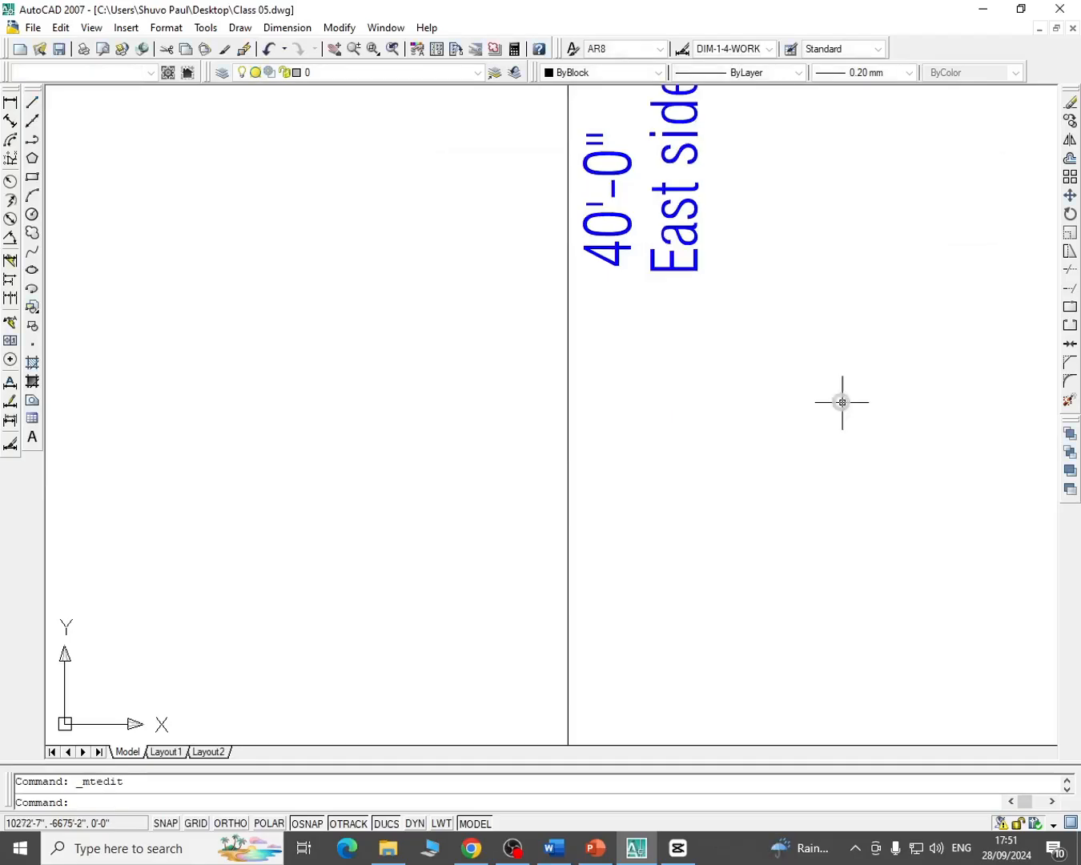
scroll(688, 408, down, 2)
middle_drag(689, 407, 773, 379)
click(766, 302)
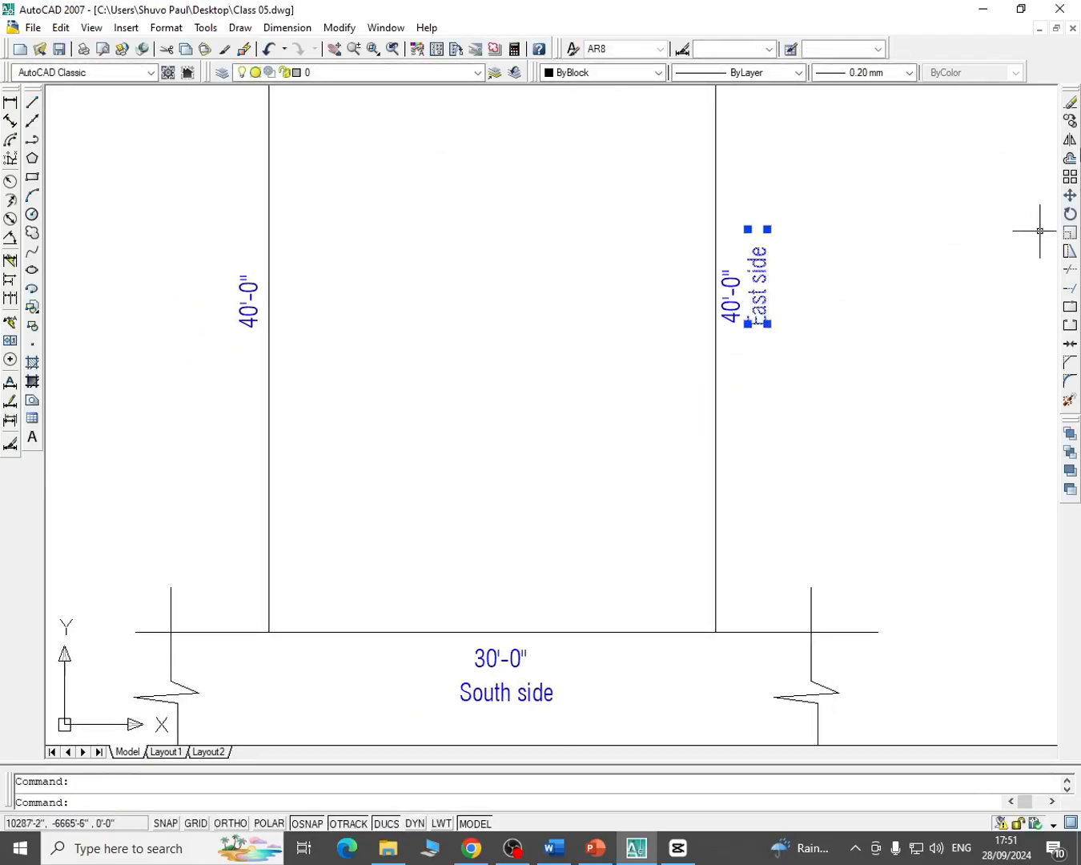
click(1070, 139)
click(761, 333)
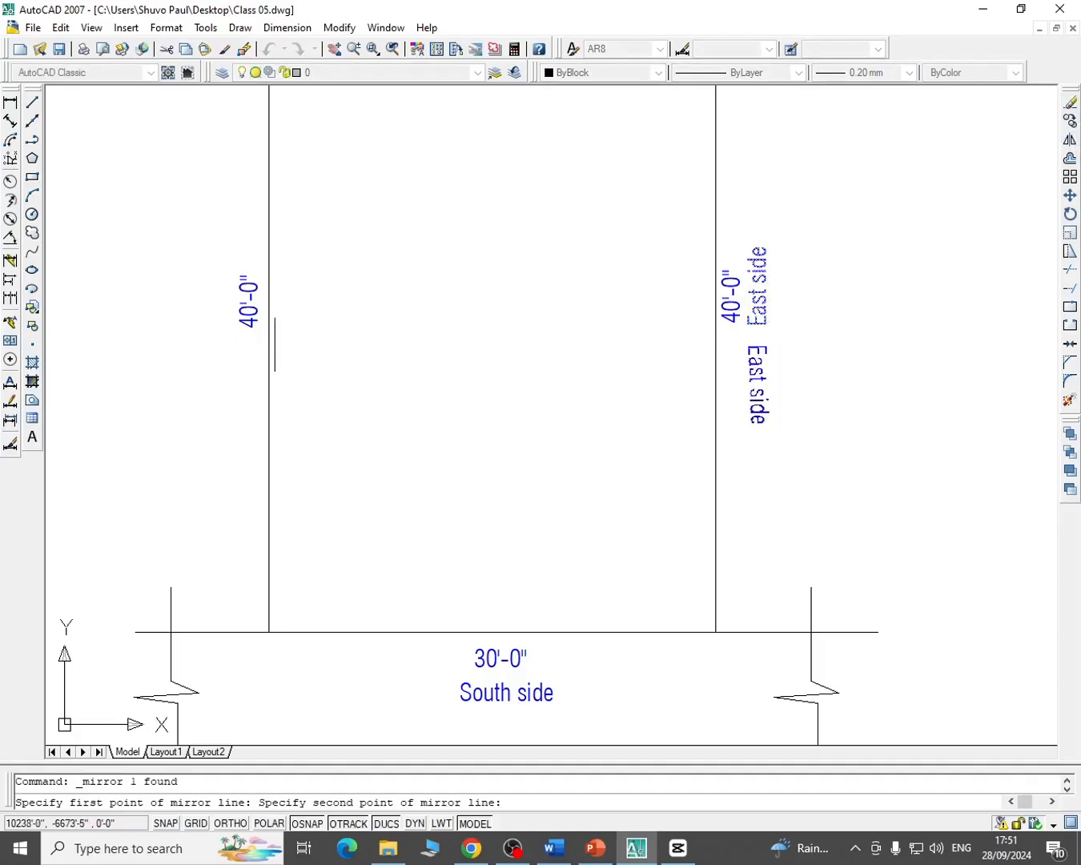
Copy the East side text to just outside the 40'-0" text at the rectangle's west edge and end the copying
click(1070, 120)
click(833, 257)
click(737, 343)
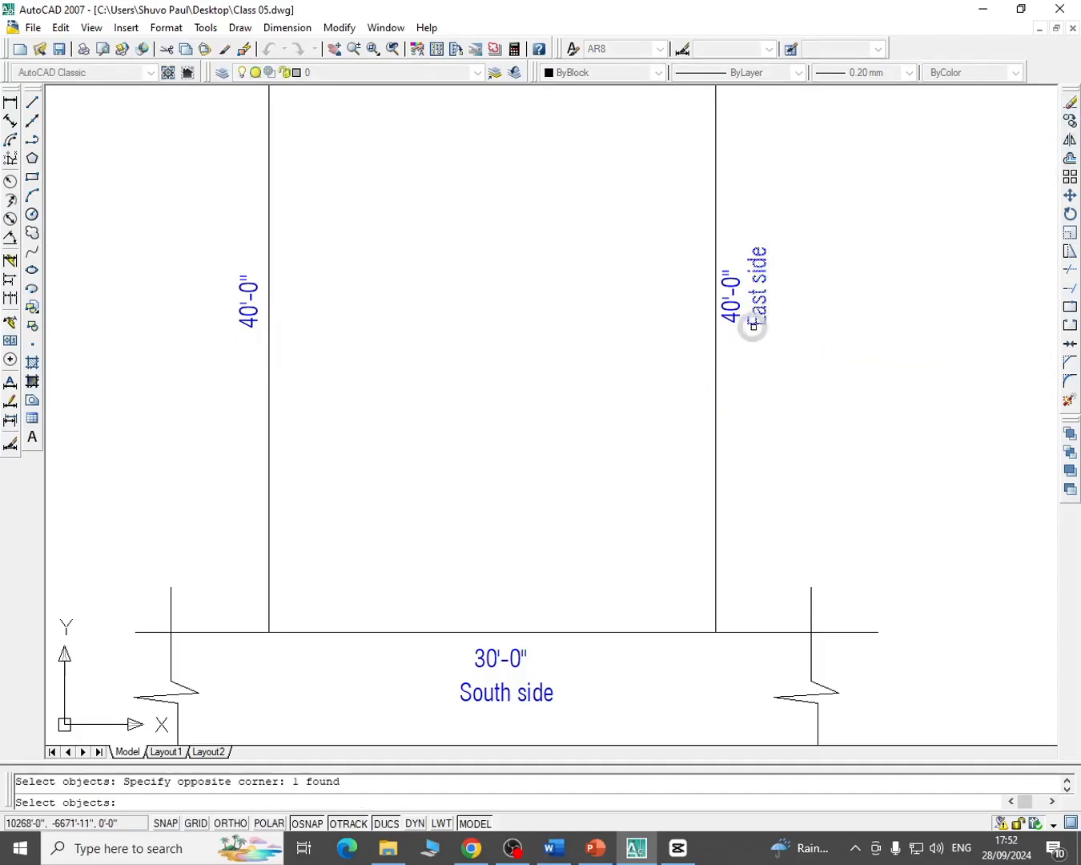
key(Return)
click(750, 324)
scroll(156, 368, up, 3)
click(272, 315)
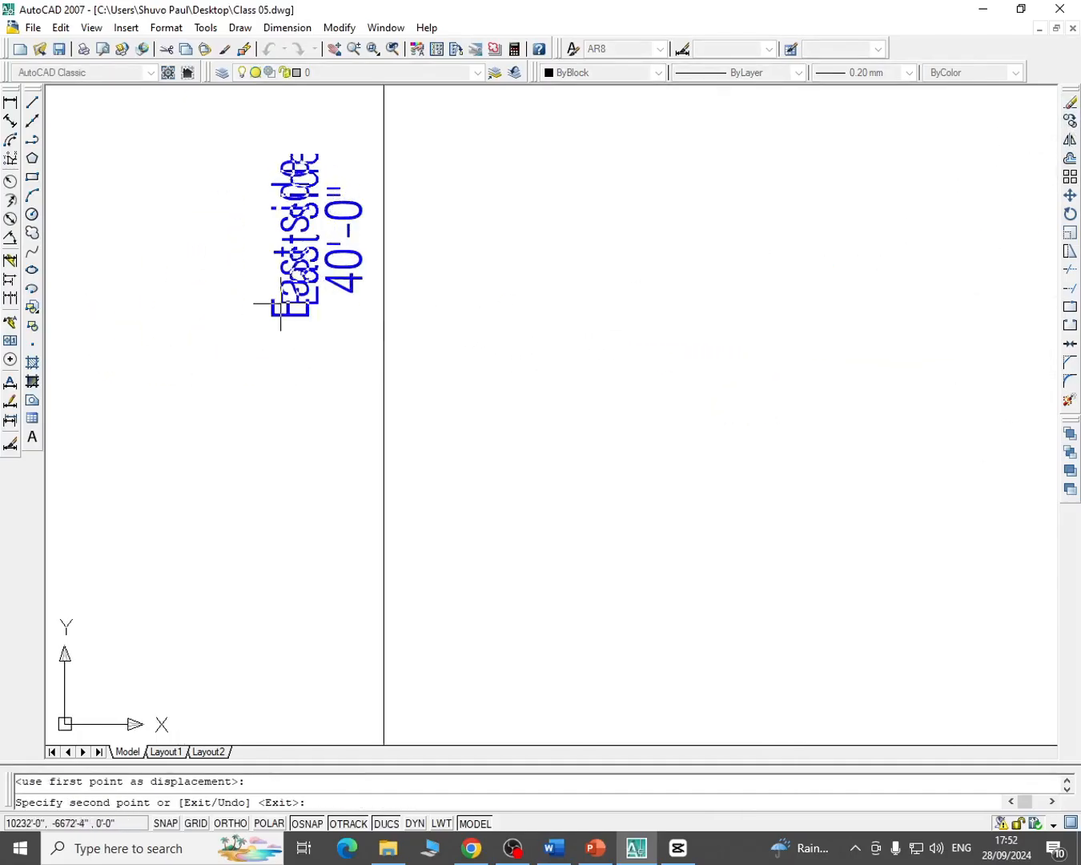
right_click(280, 301)
click(321, 329)
Change the copied text beside the west edge's 40'-0" to read "West side"
double_click(301, 315)
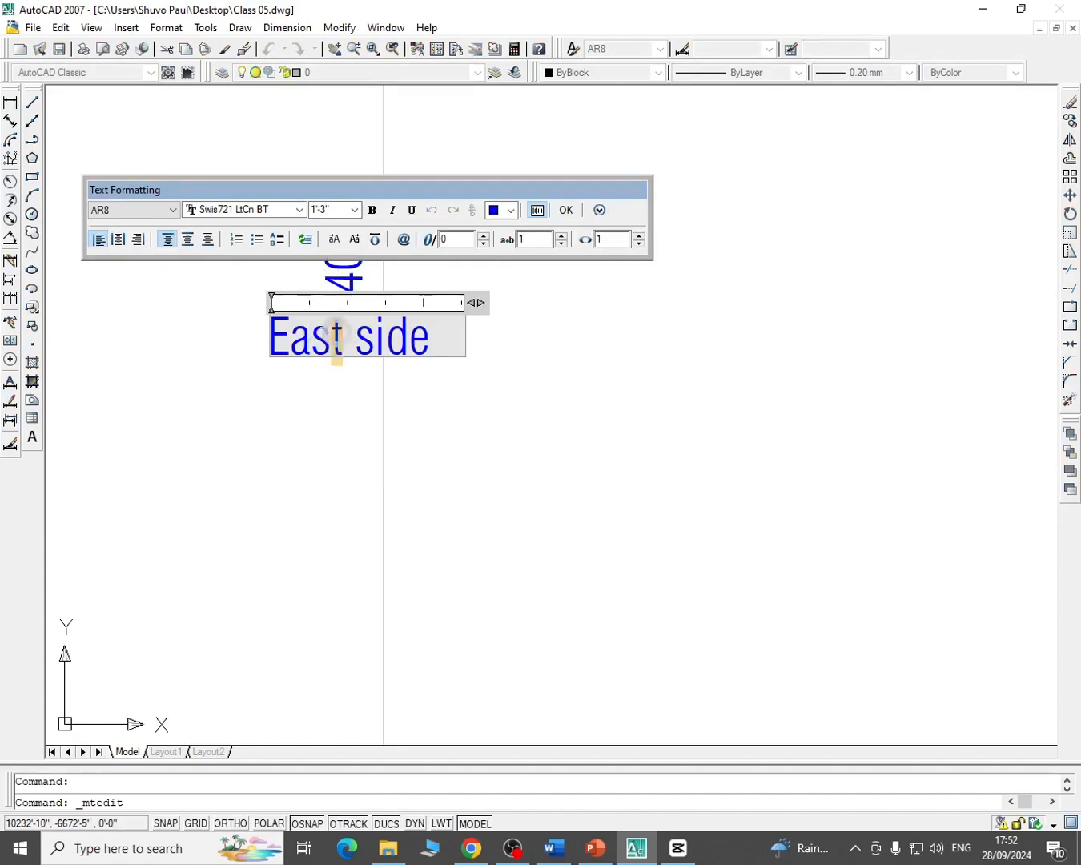
drag(341, 336, 238, 350)
text(W)
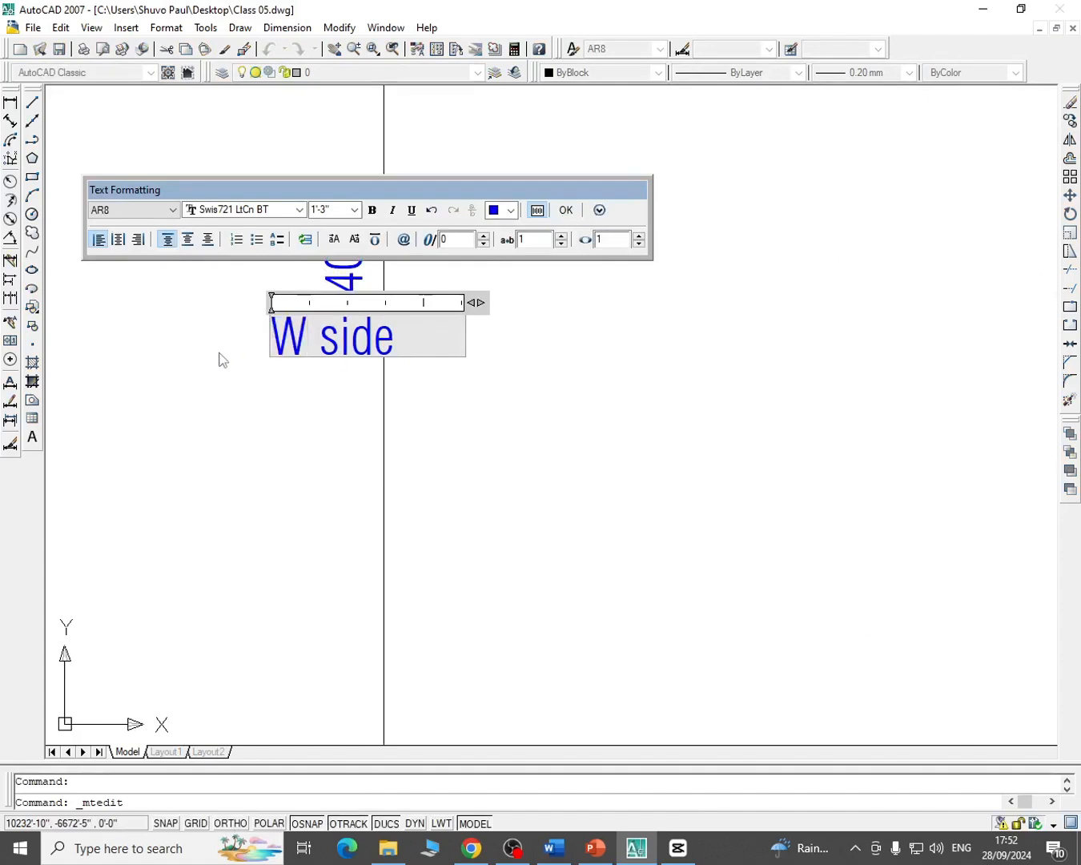
text(est)
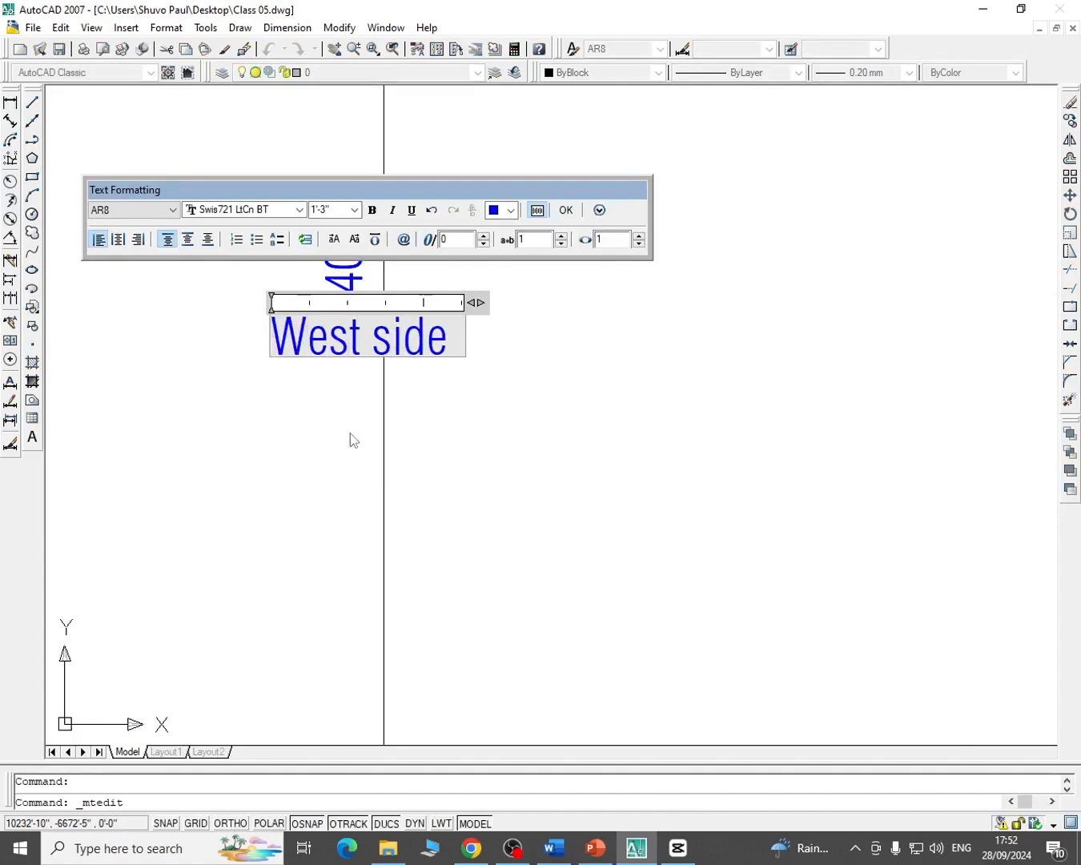
click(481, 445)
scroll(480, 444, down, 3)
scroll(627, 463, down, 2)
scroll(694, 407, up, 4)
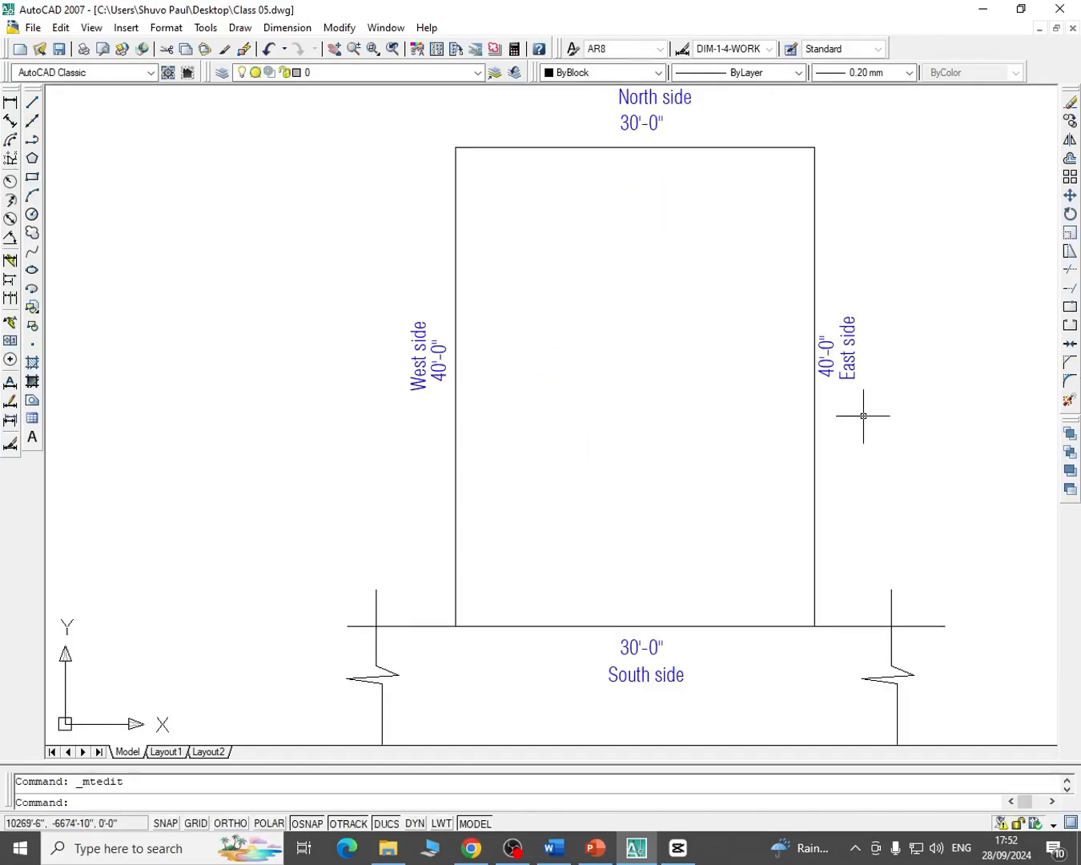
middle_drag(872, 416, 792, 473)
scroll(551, 175, up, 1)
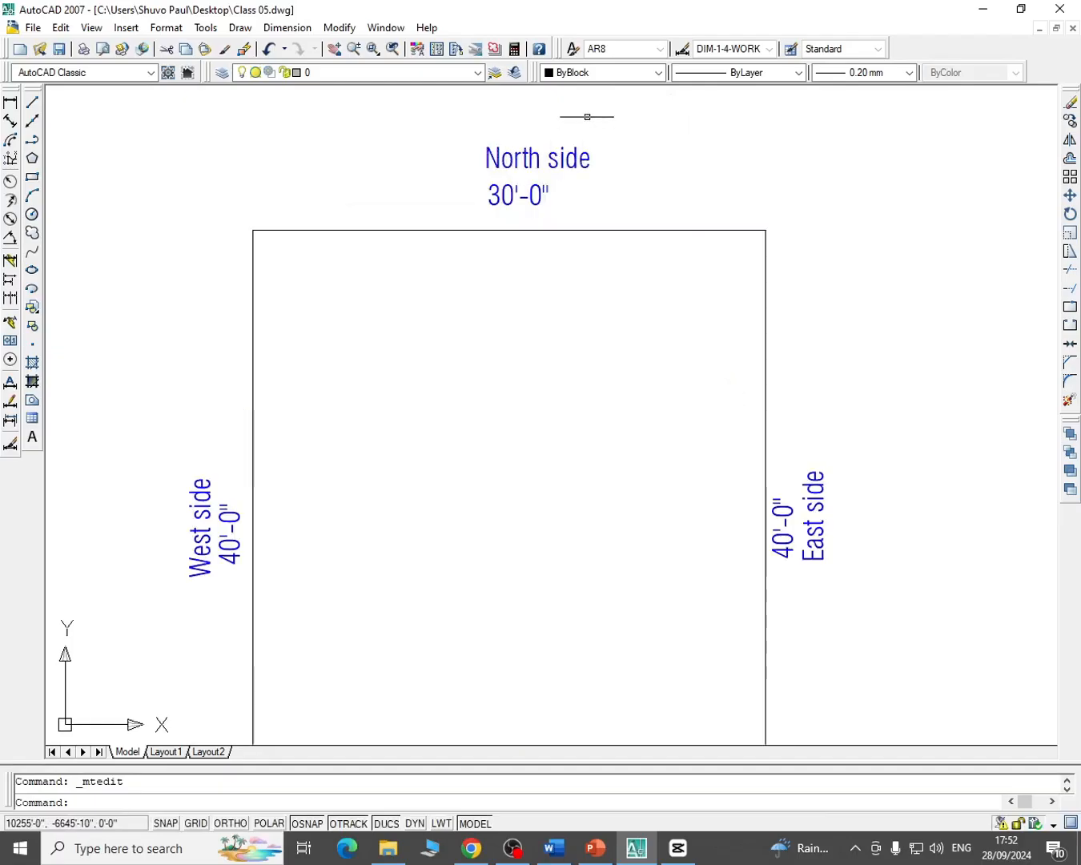
scroll(578, 152, up, 1)
middle_drag(576, 194, 647, 288)
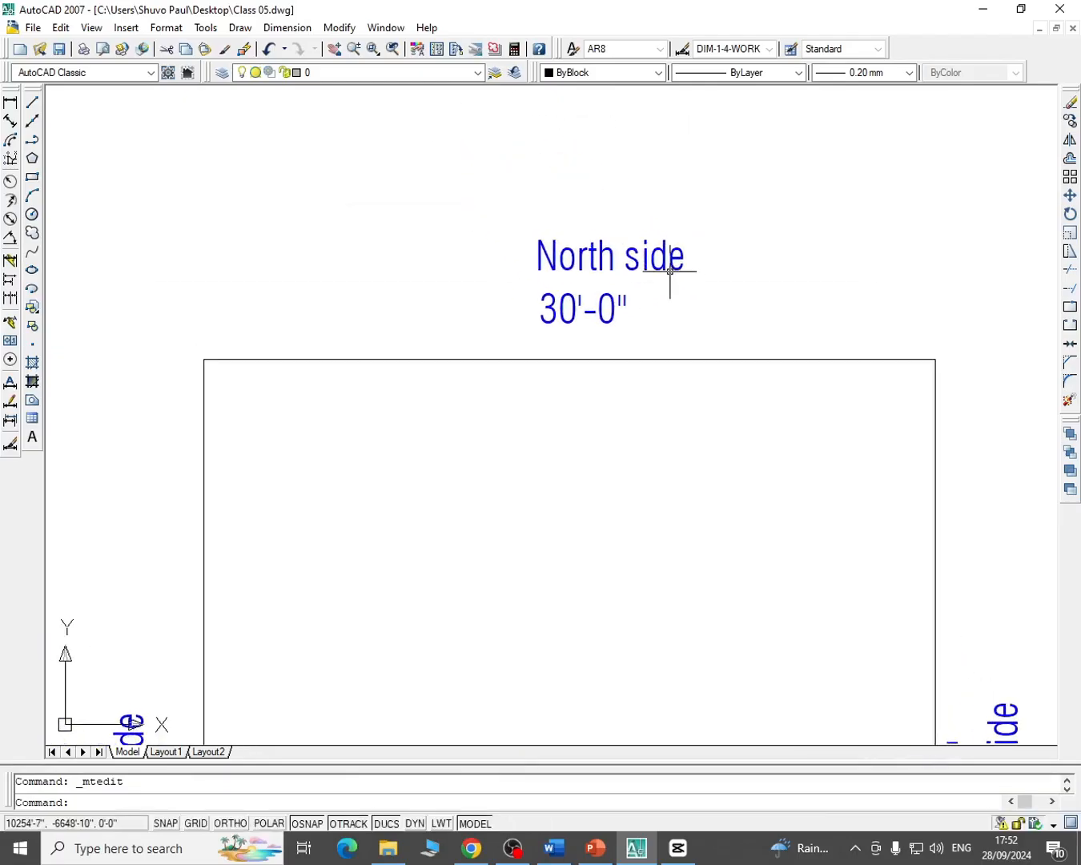
middle_drag(672, 271, 743, 424)
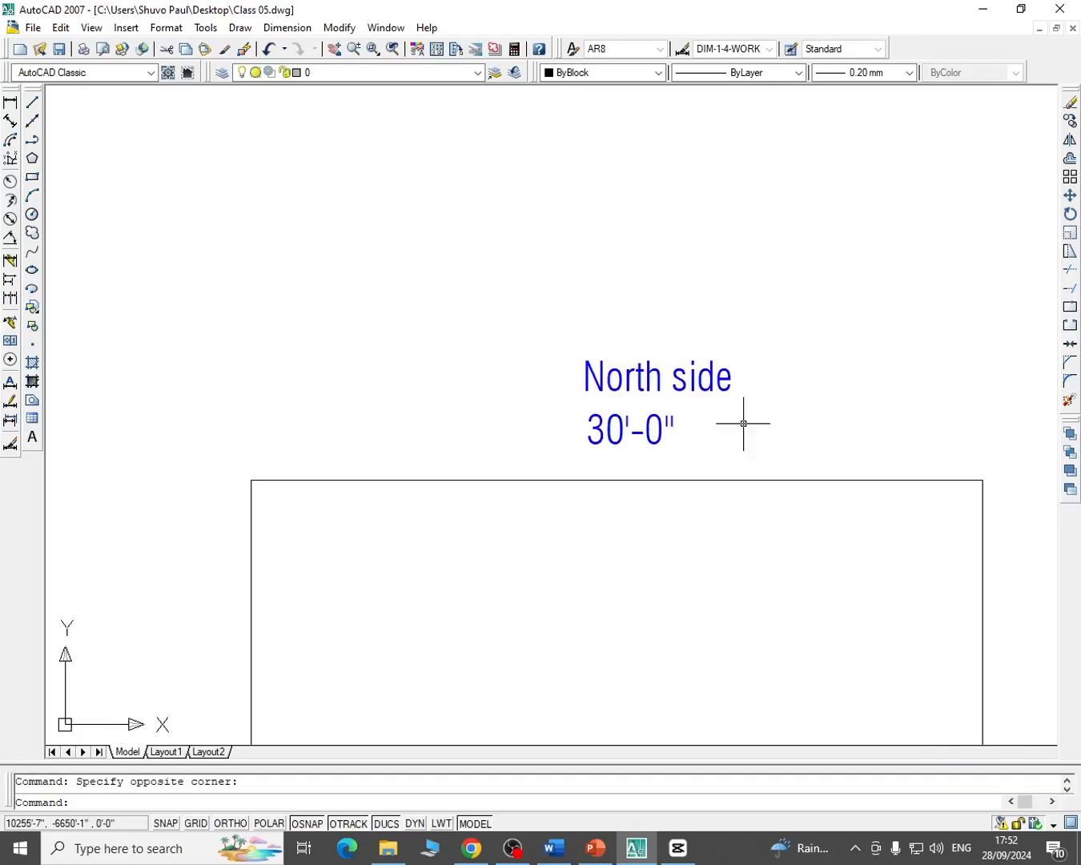
click(834, 207)
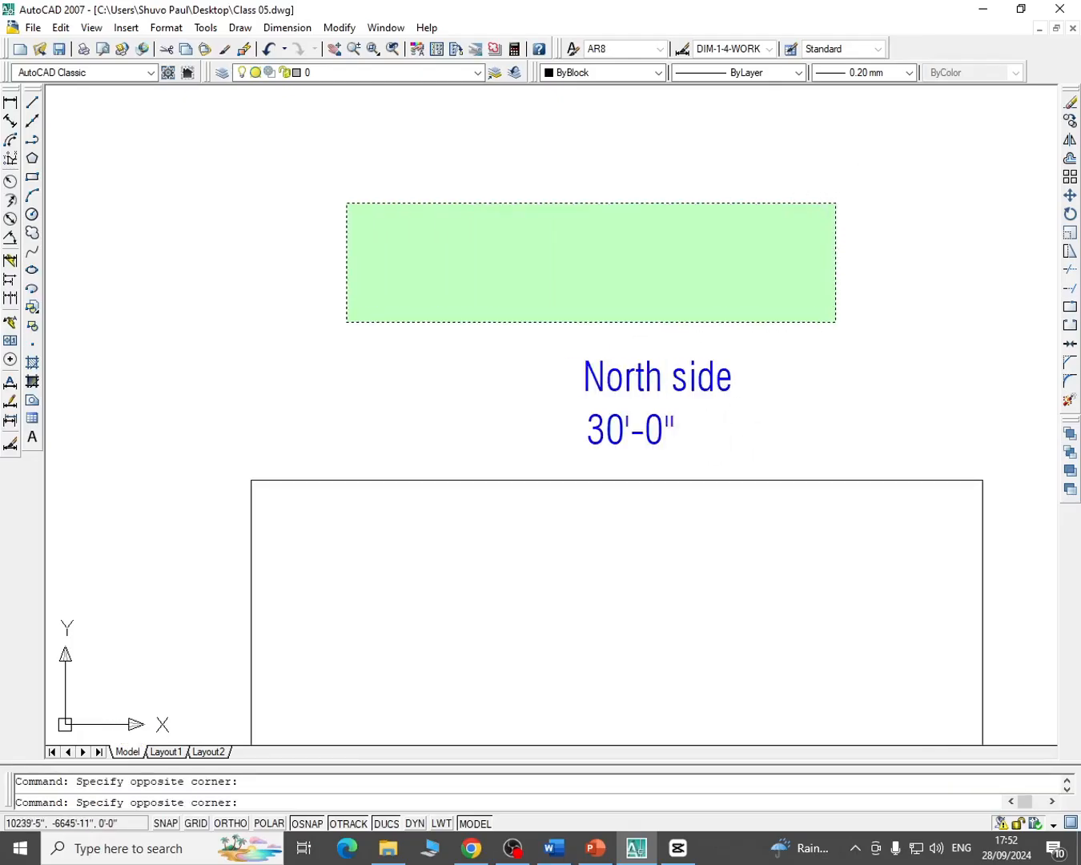
click(339, 317)
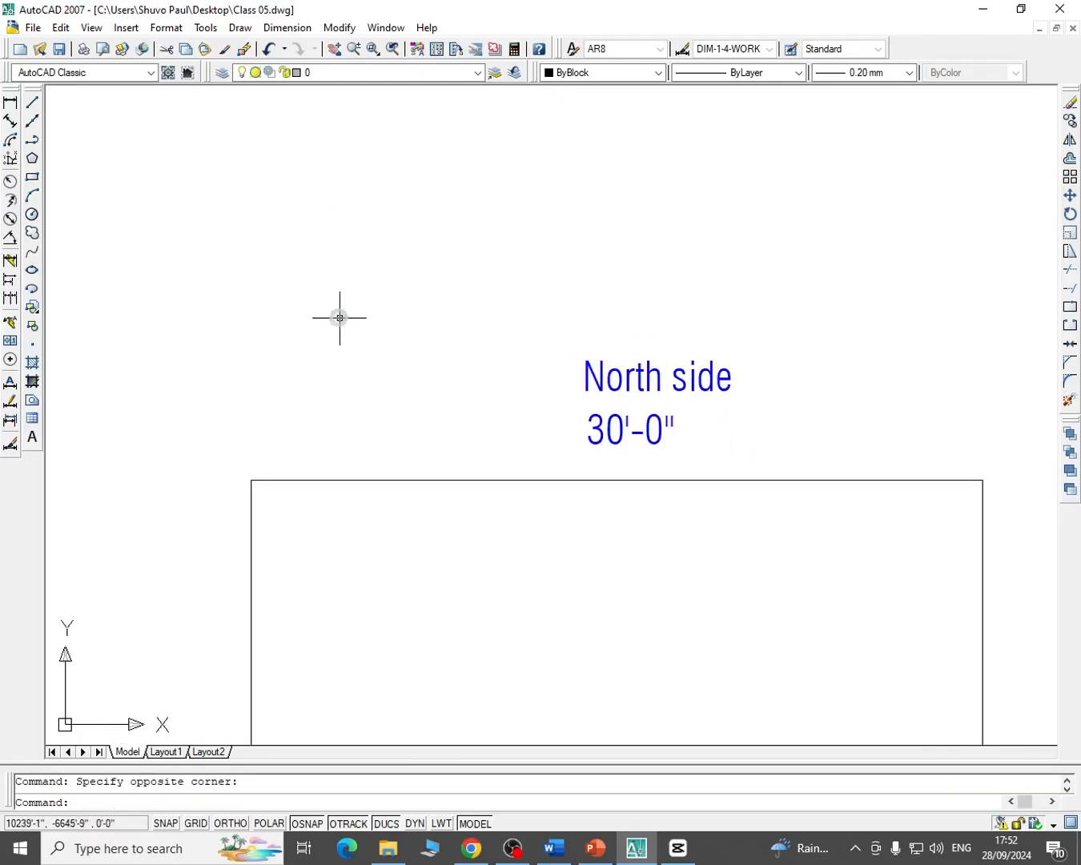
Extend the North side text to read "North side- Mr a" and widen its text box so it fits on one line
double_click(696, 396)
click(734, 386)
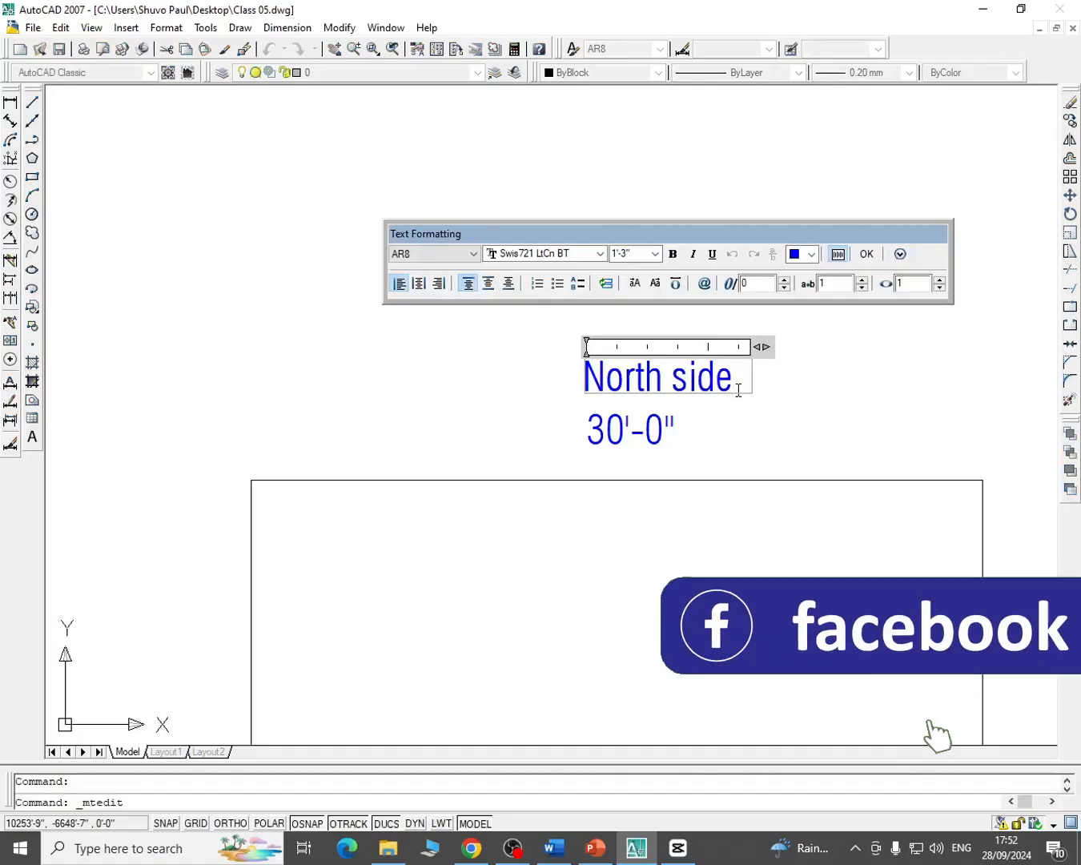
text(-)
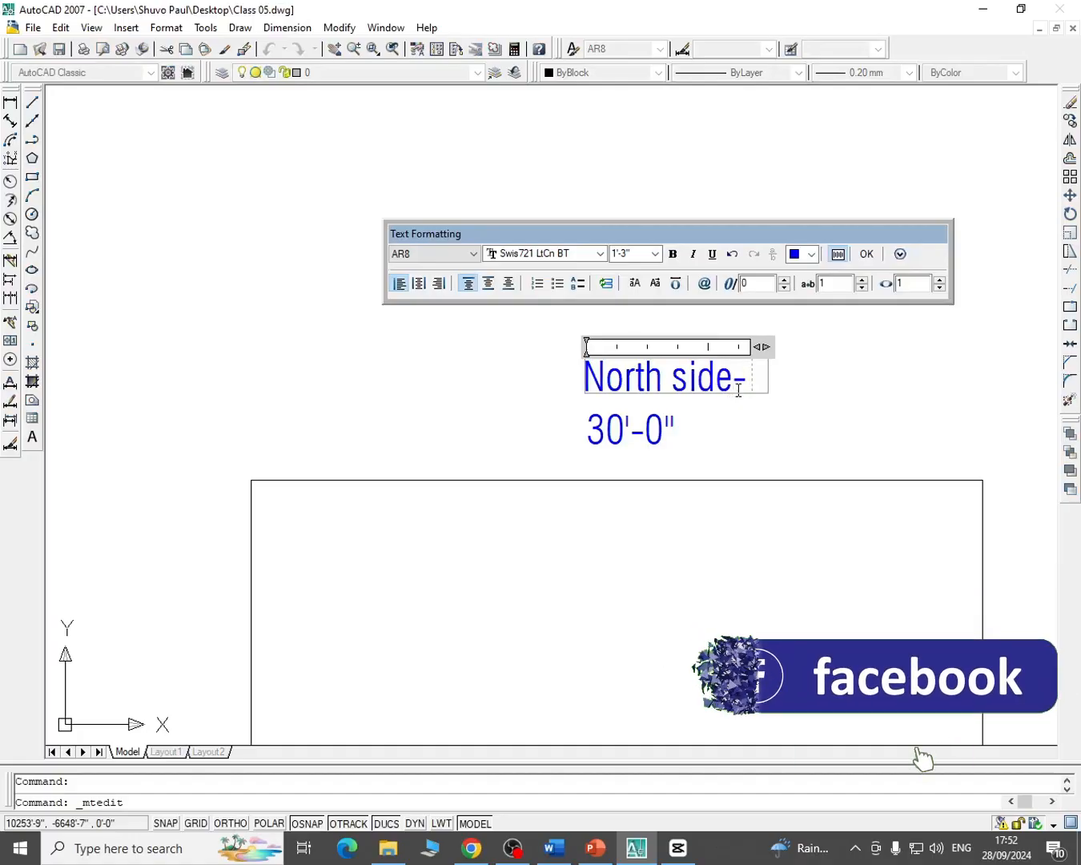
key(Return)
text(30)
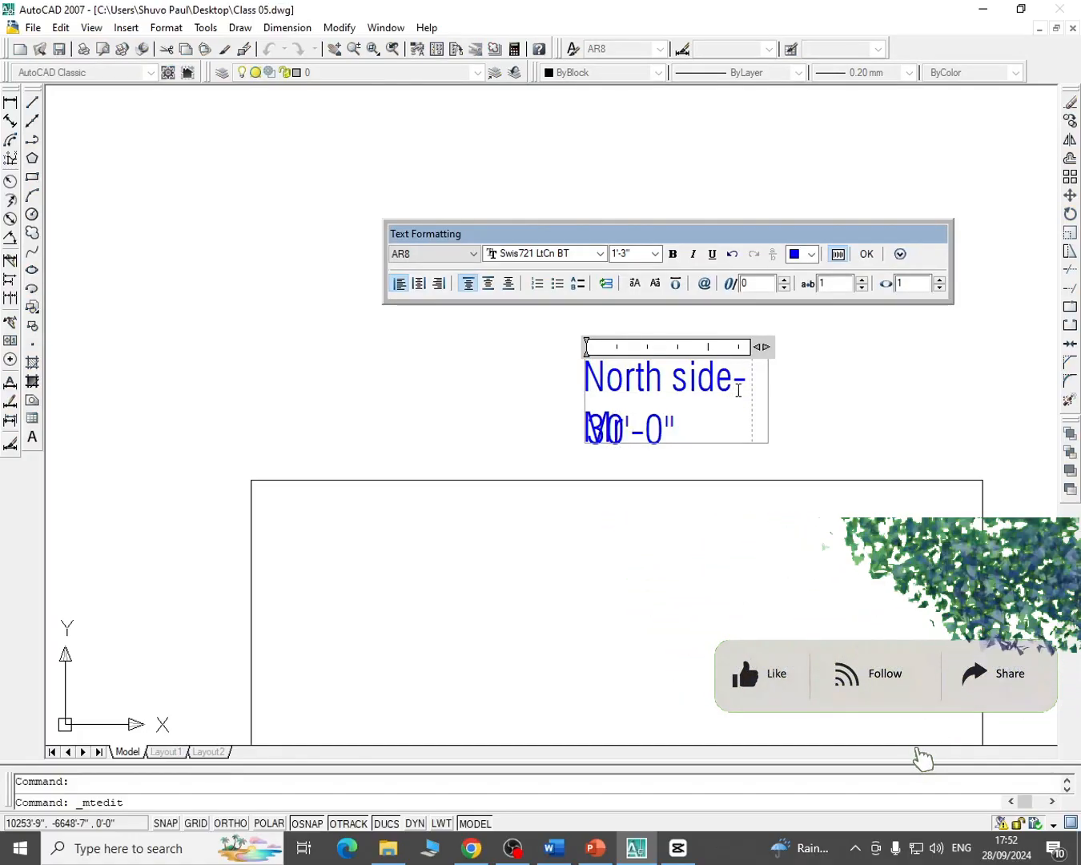
text(a)
scroll(739, 390, up, 2)
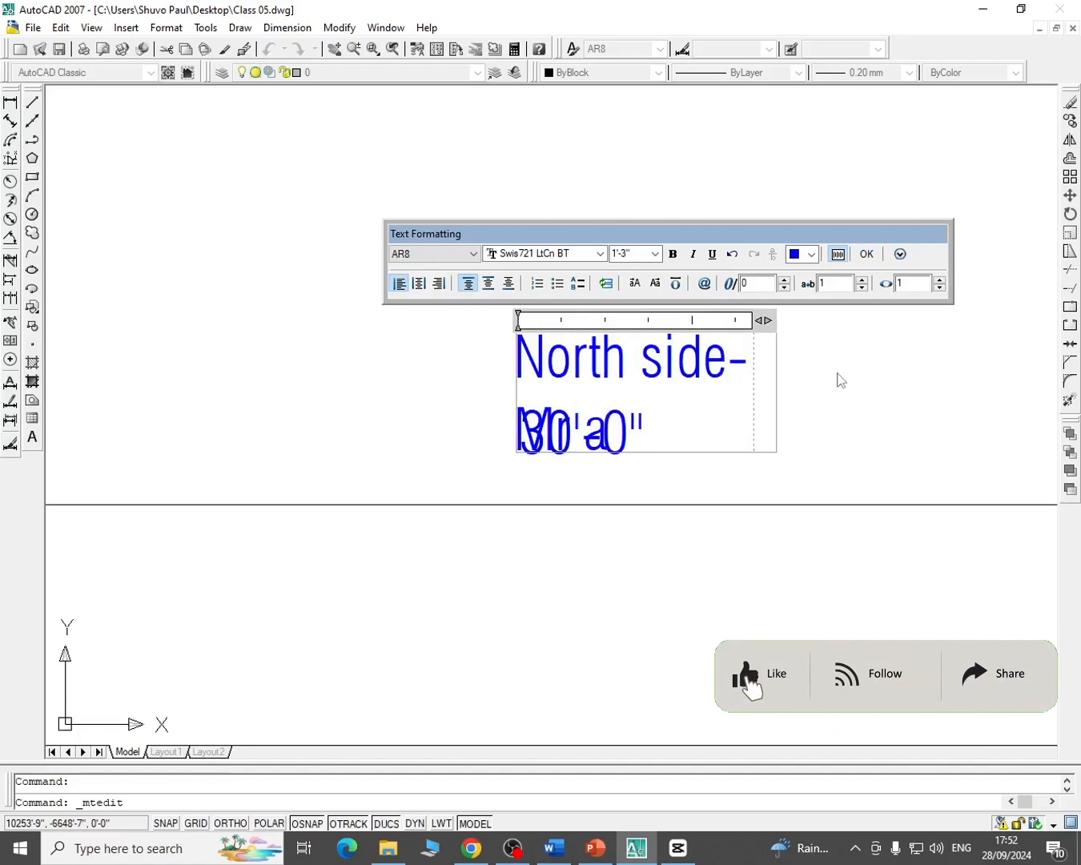
key(BackSpace)
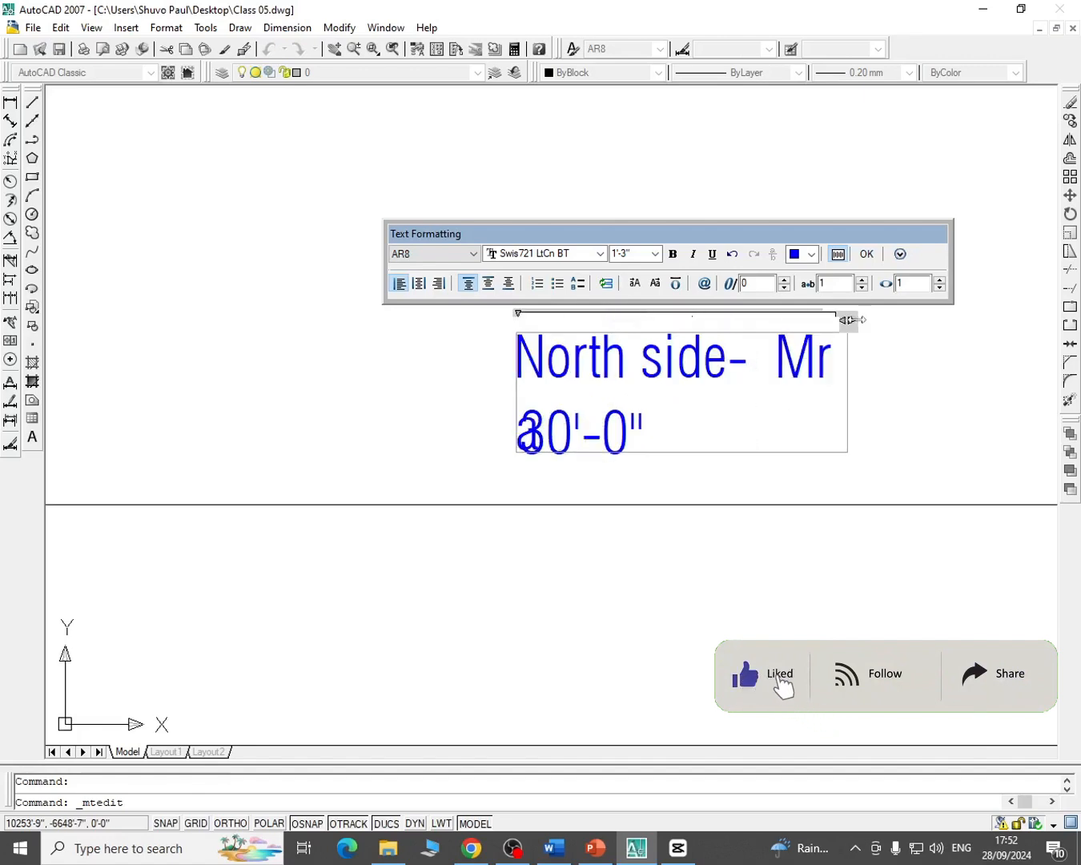
scroll(854, 422, down, 5)
click(850, 424)
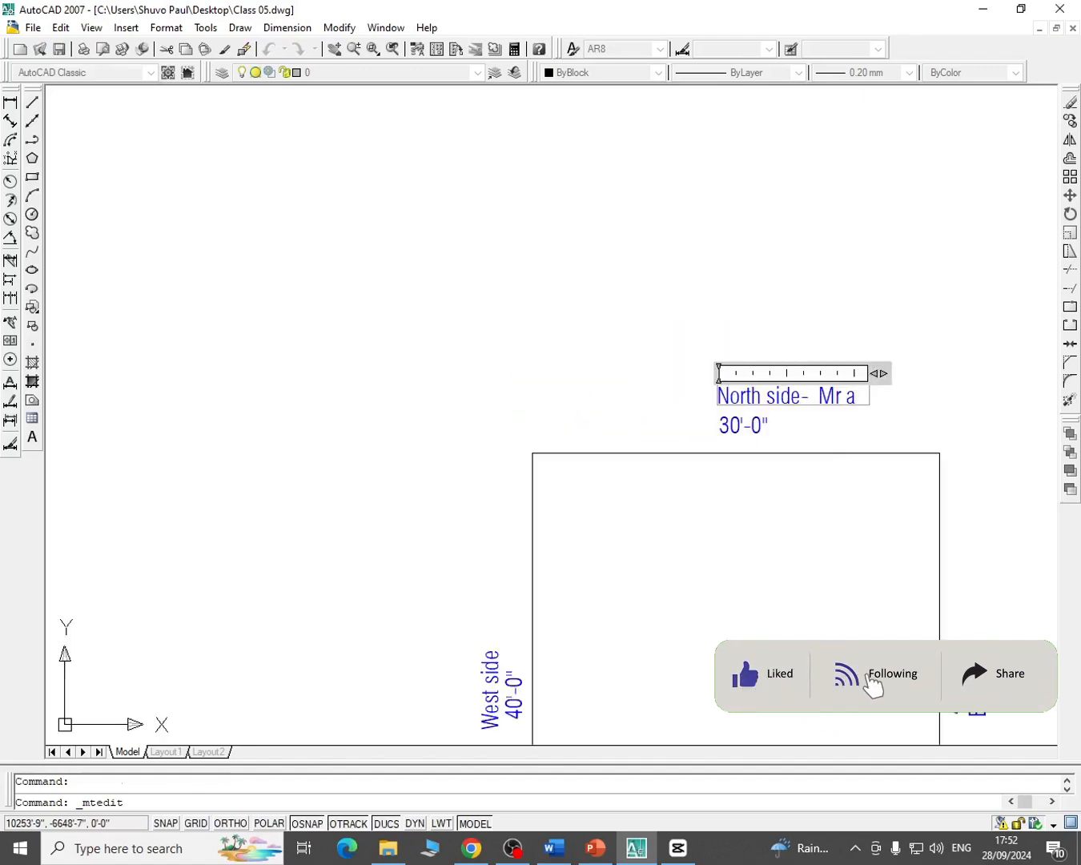
mouse_move(842, 433)
middle_down()
mouse_move(664, 401)
mouse_move(650, 387)
mouse_move(702, 395)
mouse_move(785, 385)
middle_up()
scroll(658, 346, up, 4)
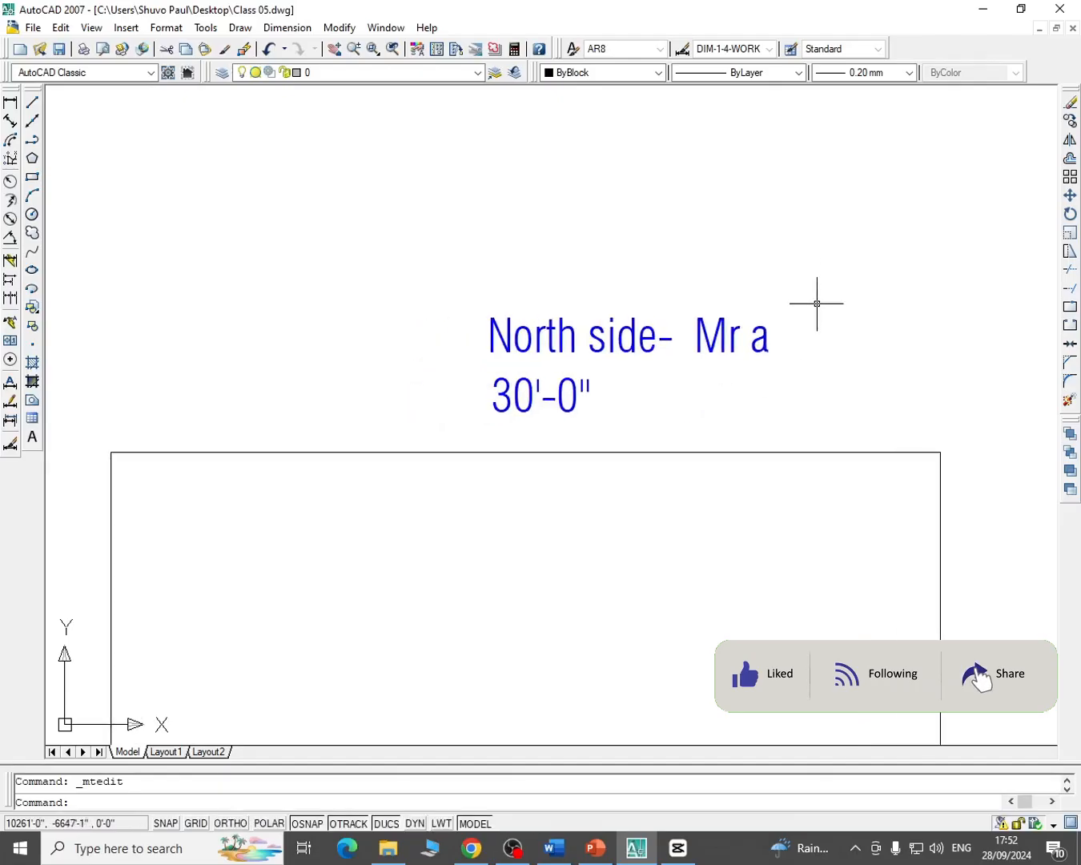
click(814, 279)
scroll(768, 315, down, 1)
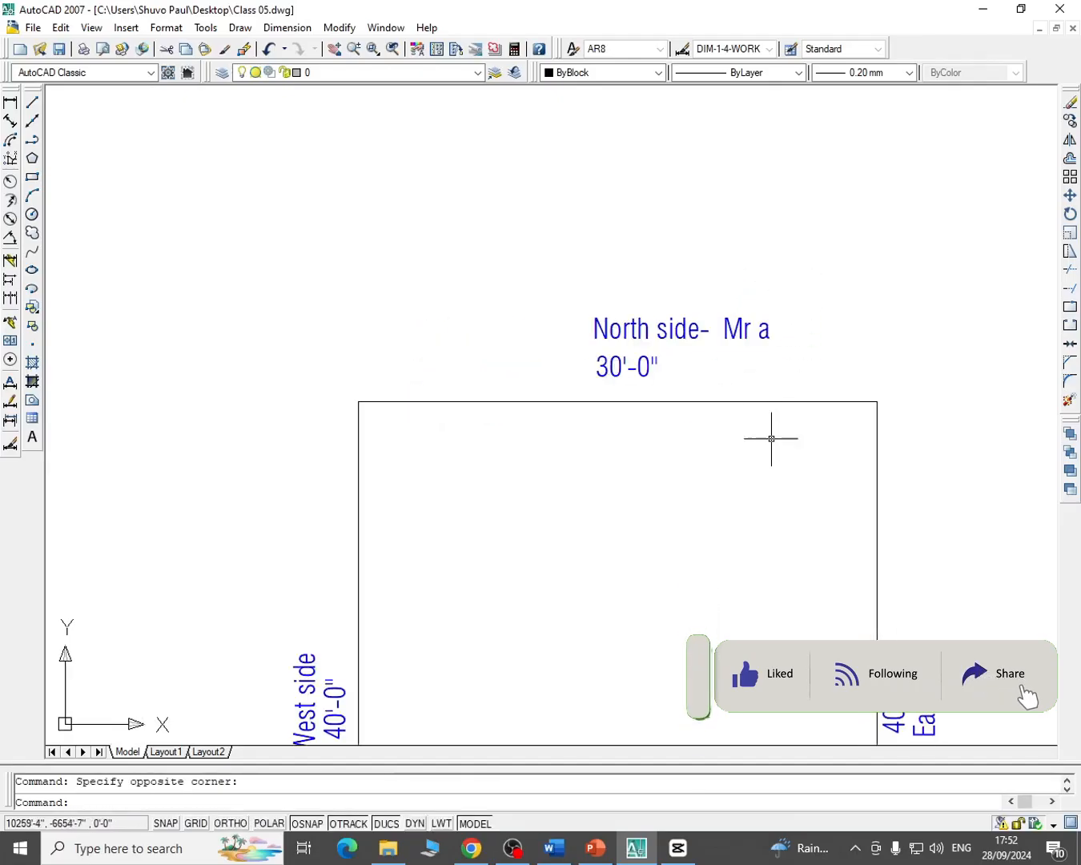
Extend the text inside the strip to read "South side-UP Road" and widen its text box to hold one line
middle_drag(769, 633, 692, 128)
middle_drag(683, 582, 668, 388)
scroll(669, 388, down, 1)
scroll(584, 451, up, 3)
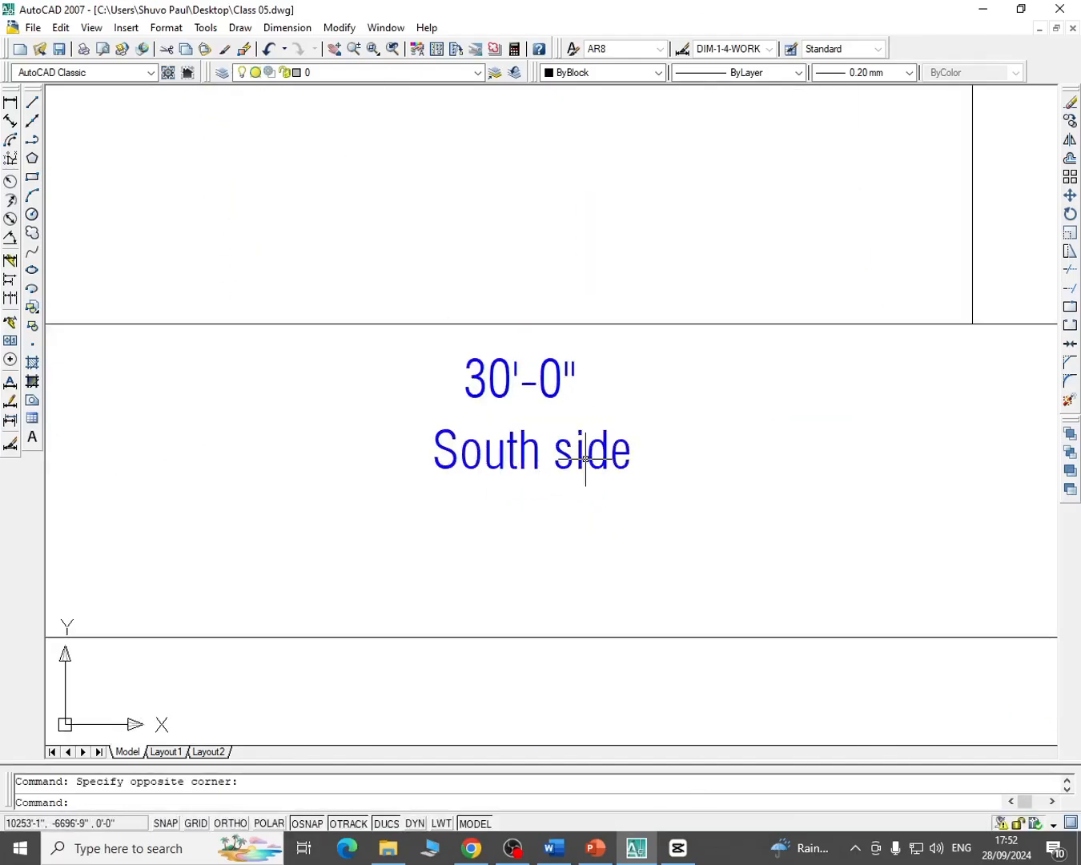
scroll(584, 450, down, 4)
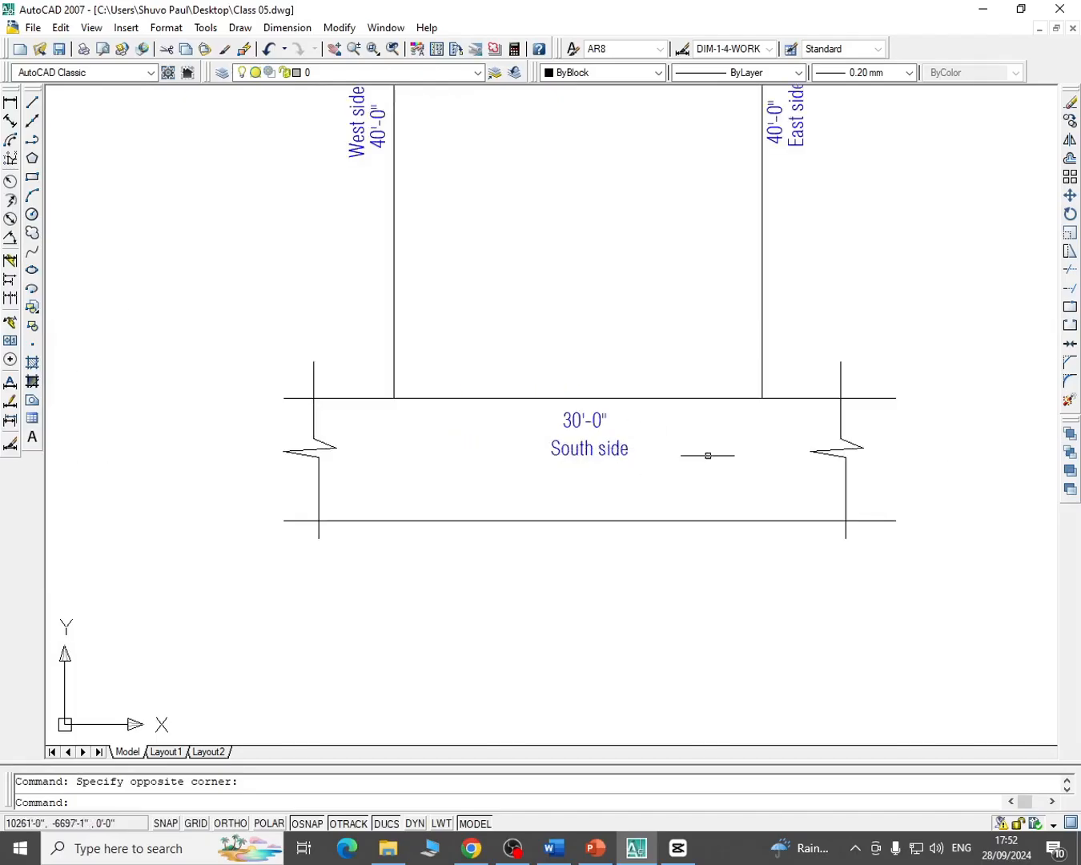
scroll(607, 448, up, 3)
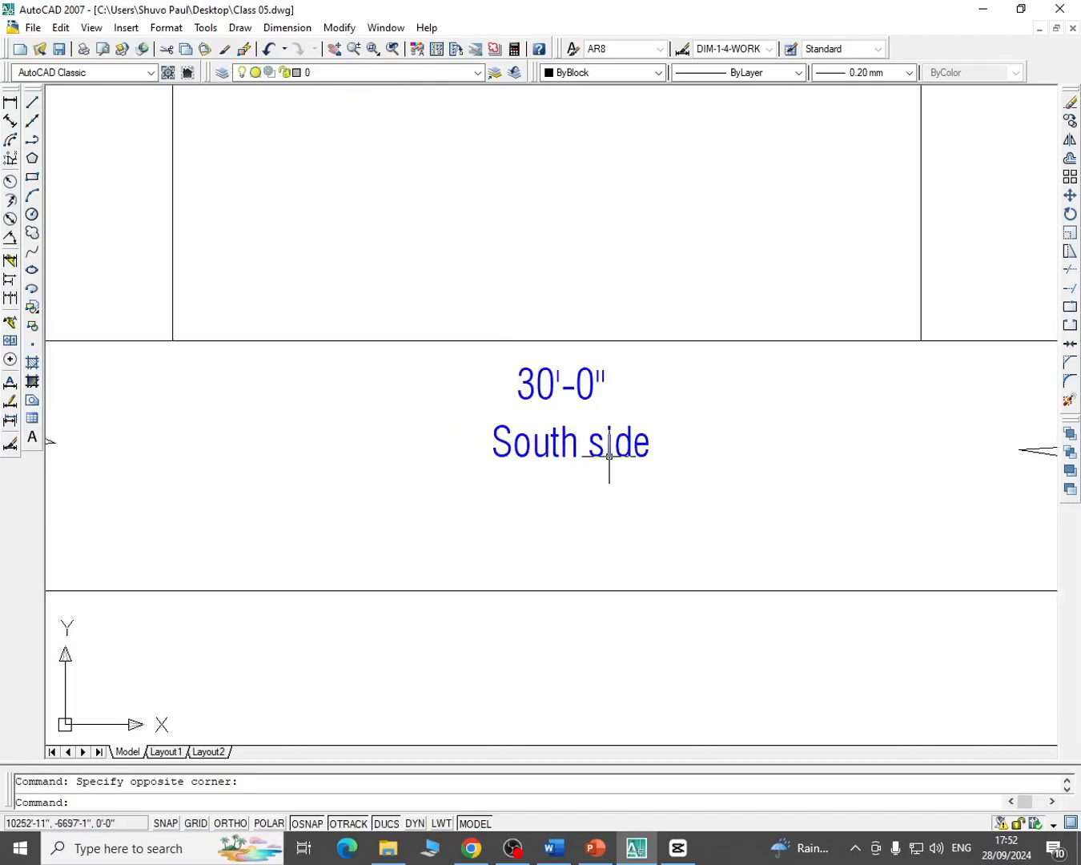
double_click(609, 446)
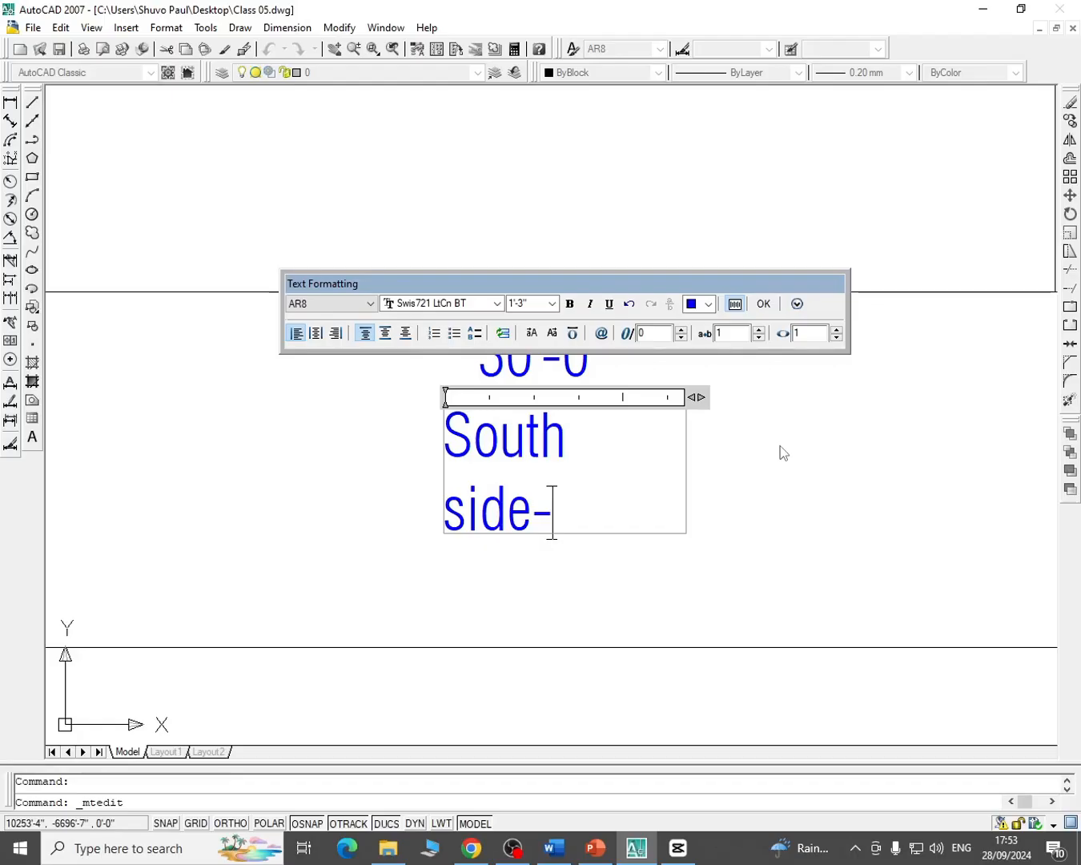
text(Road)
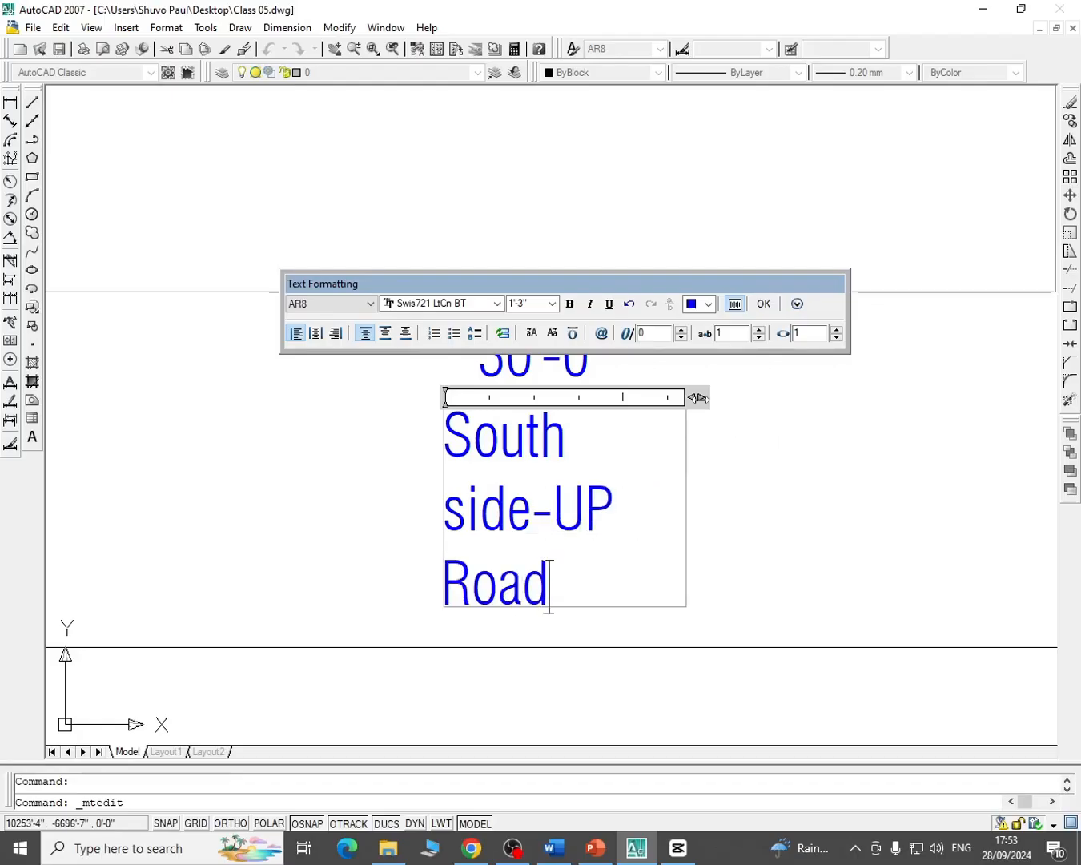
drag(698, 398, 949, 397)
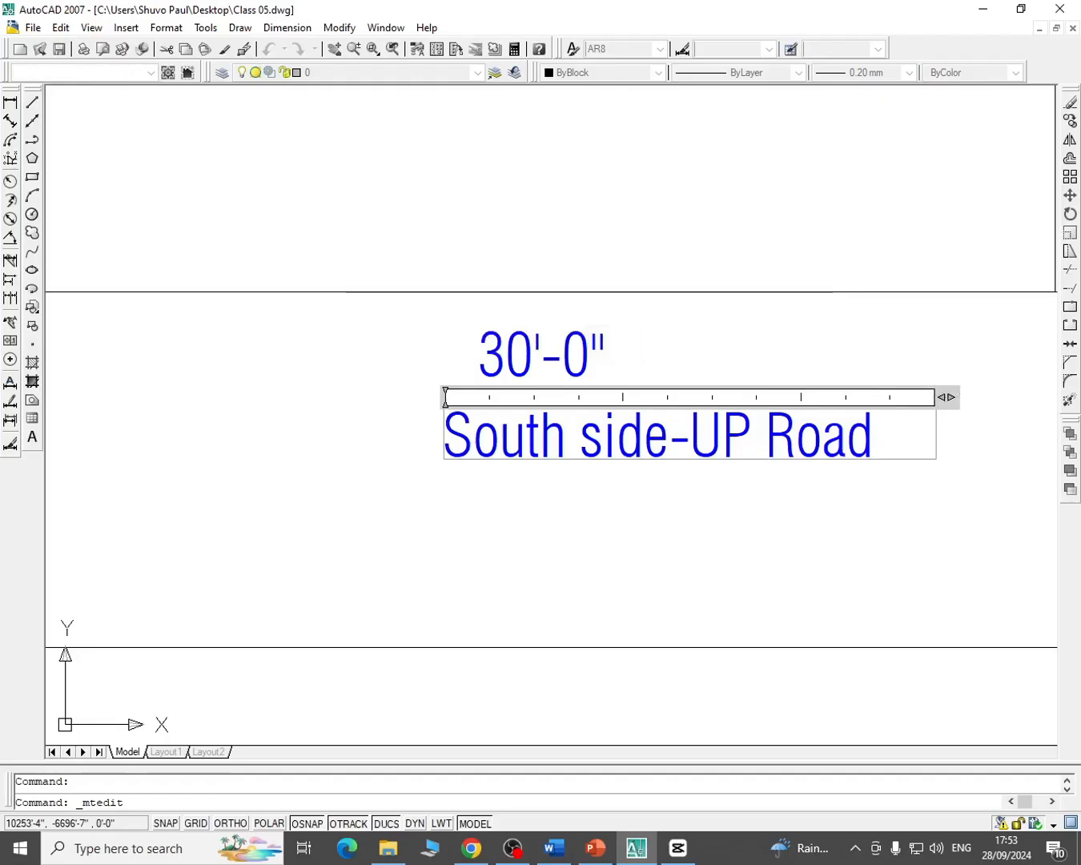
Extend the East side text to read "East side-Mr. b" and widen its text box so it stays on one line
scroll(681, 397, down, 2)
middle_drag(879, 334, 675, 579)
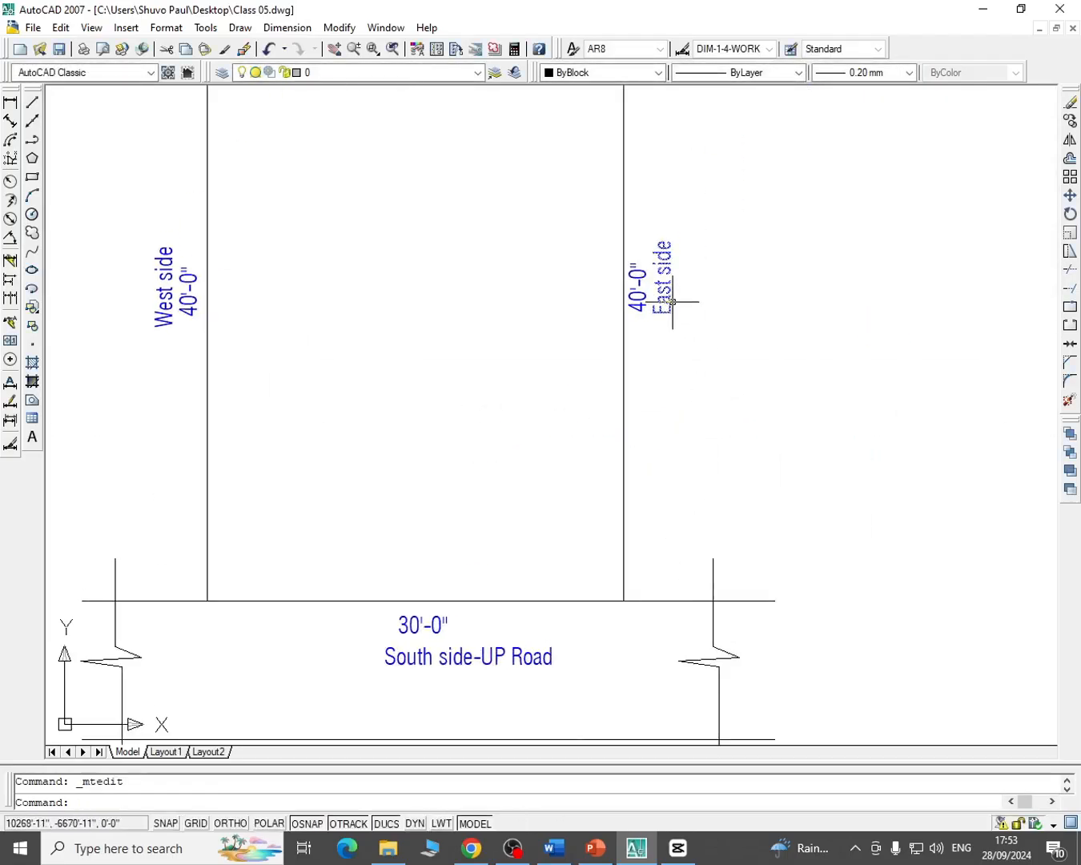
double_click(672, 302)
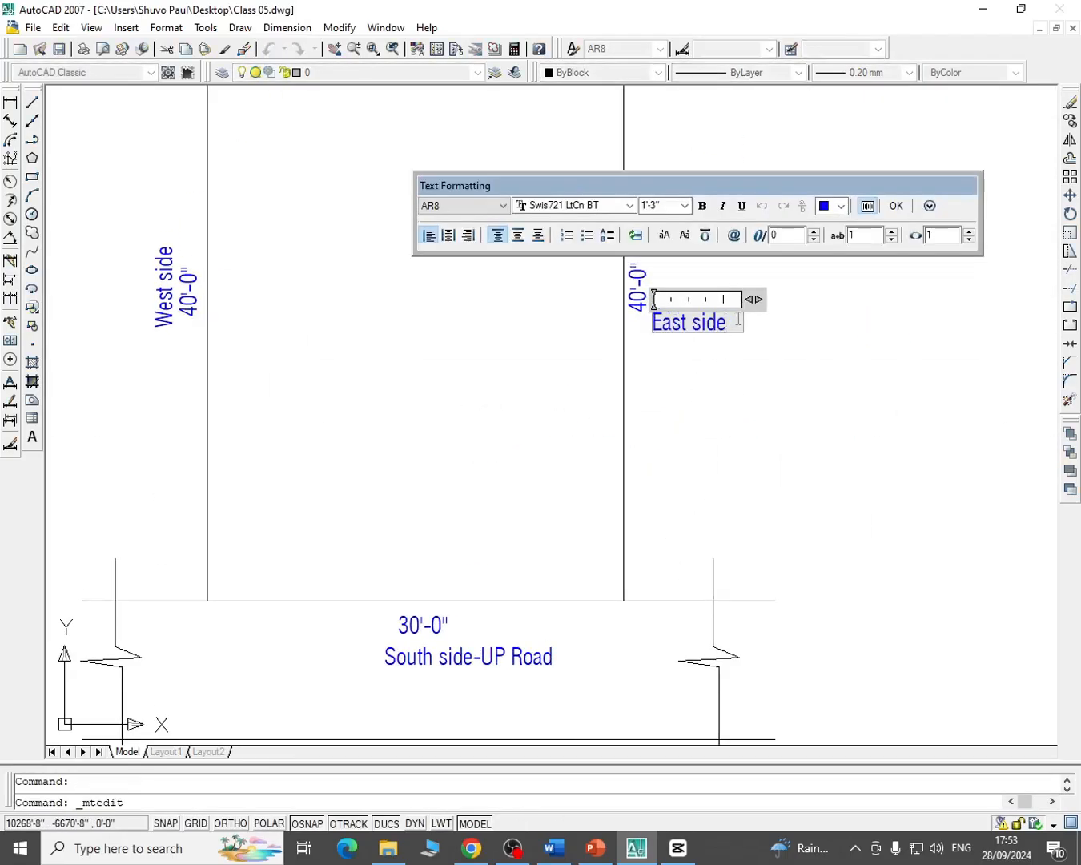
text(-Mr. b)
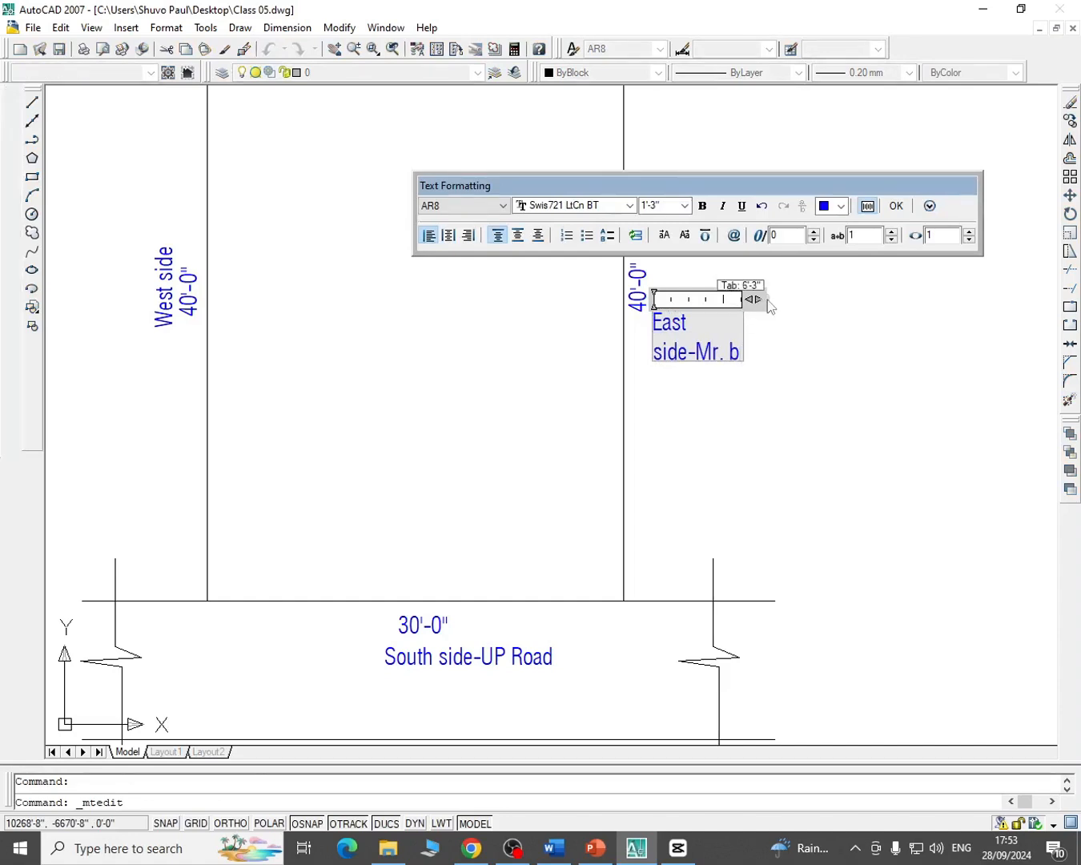
drag(757, 299, 833, 300)
click(842, 349)
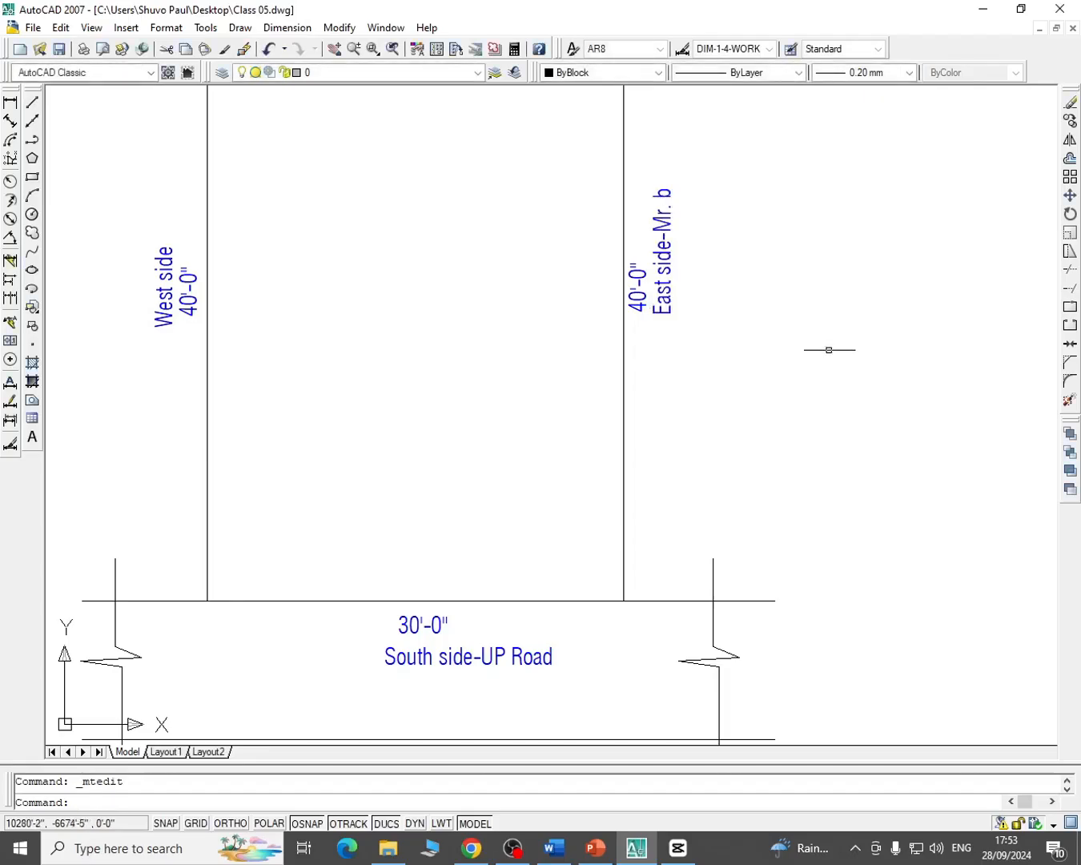
Widen the West side text box and extend its text to read "West side-Mr. c"
middle_drag(718, 368, 928, 369)
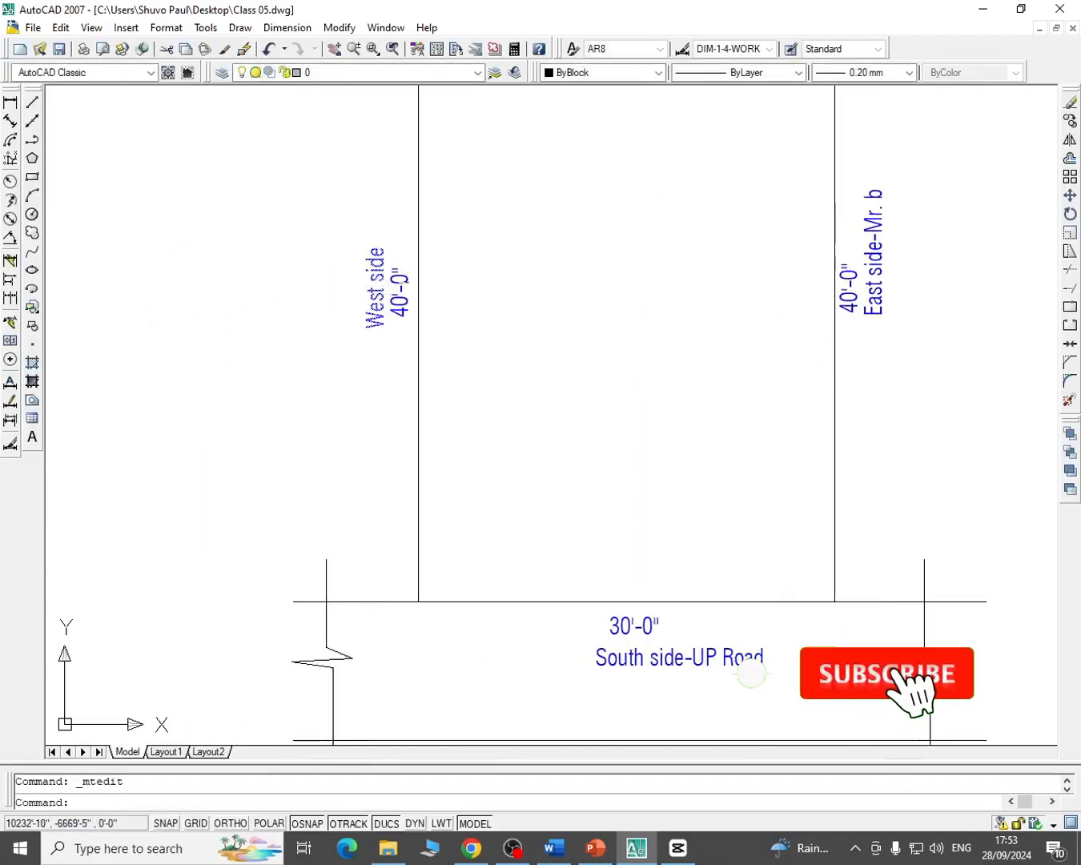
double_click(370, 269)
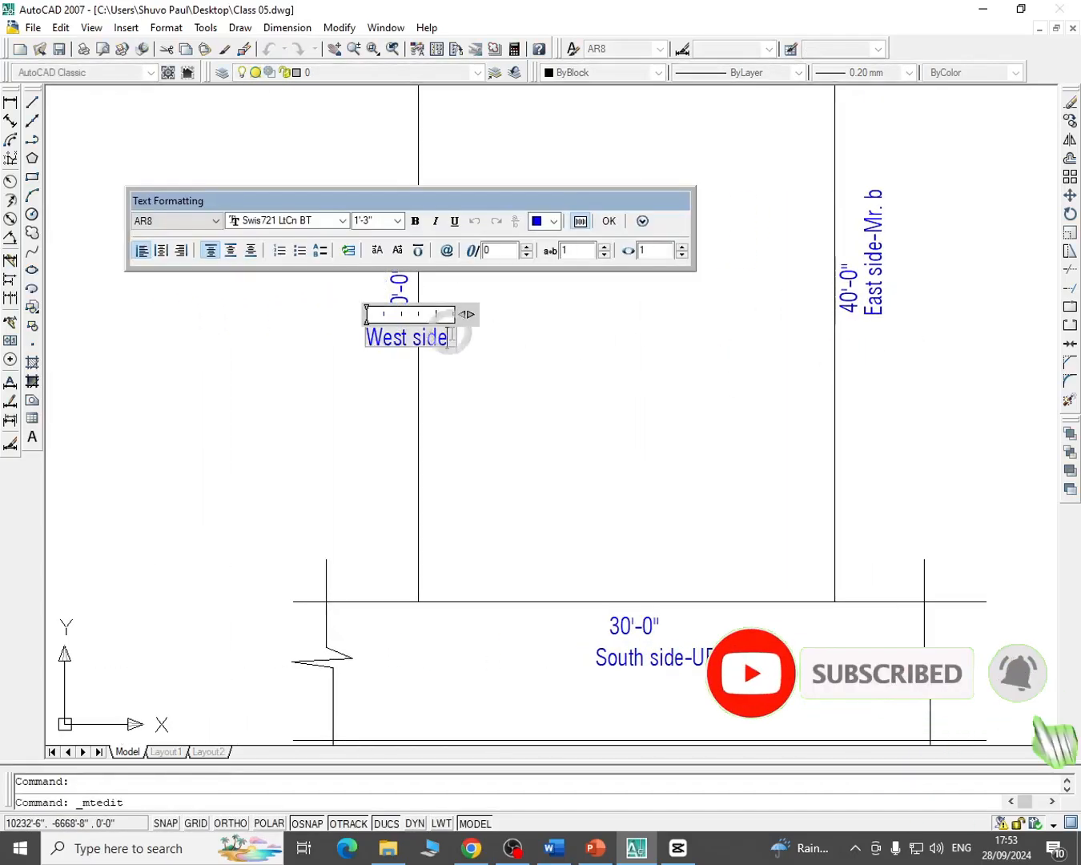
drag(465, 314, 645, 314)
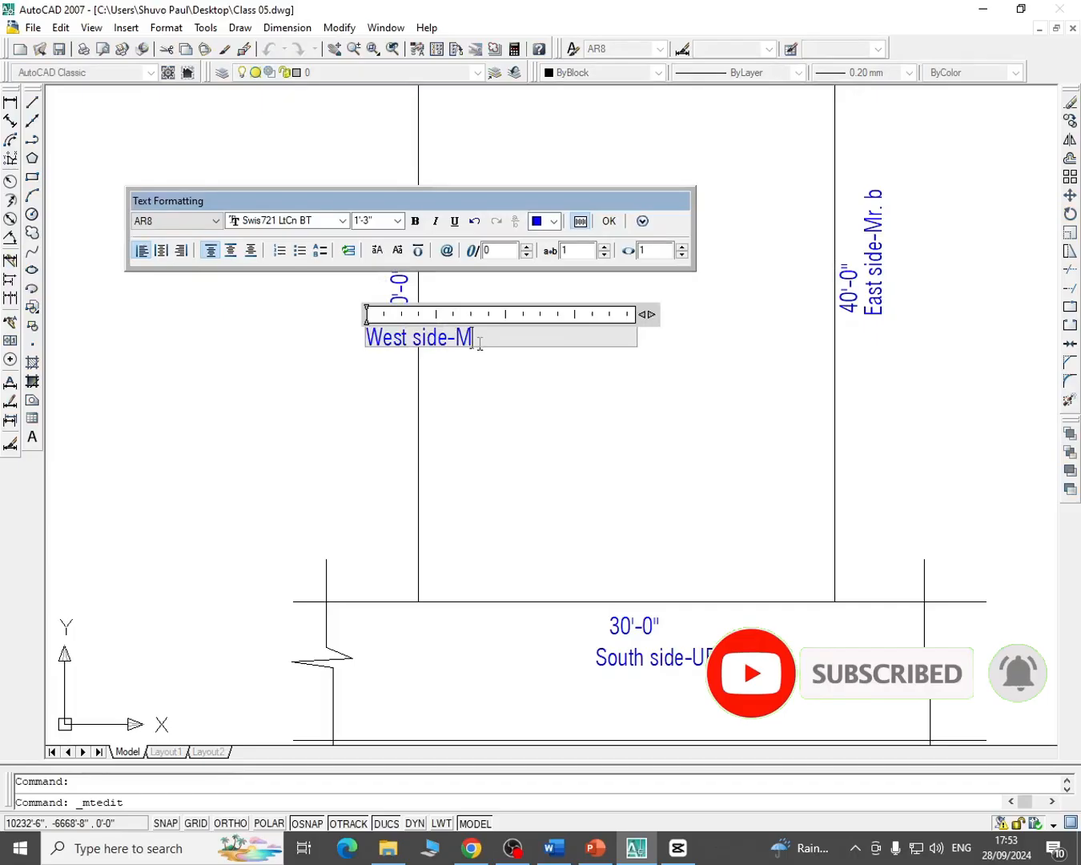
text(-Mr. c)
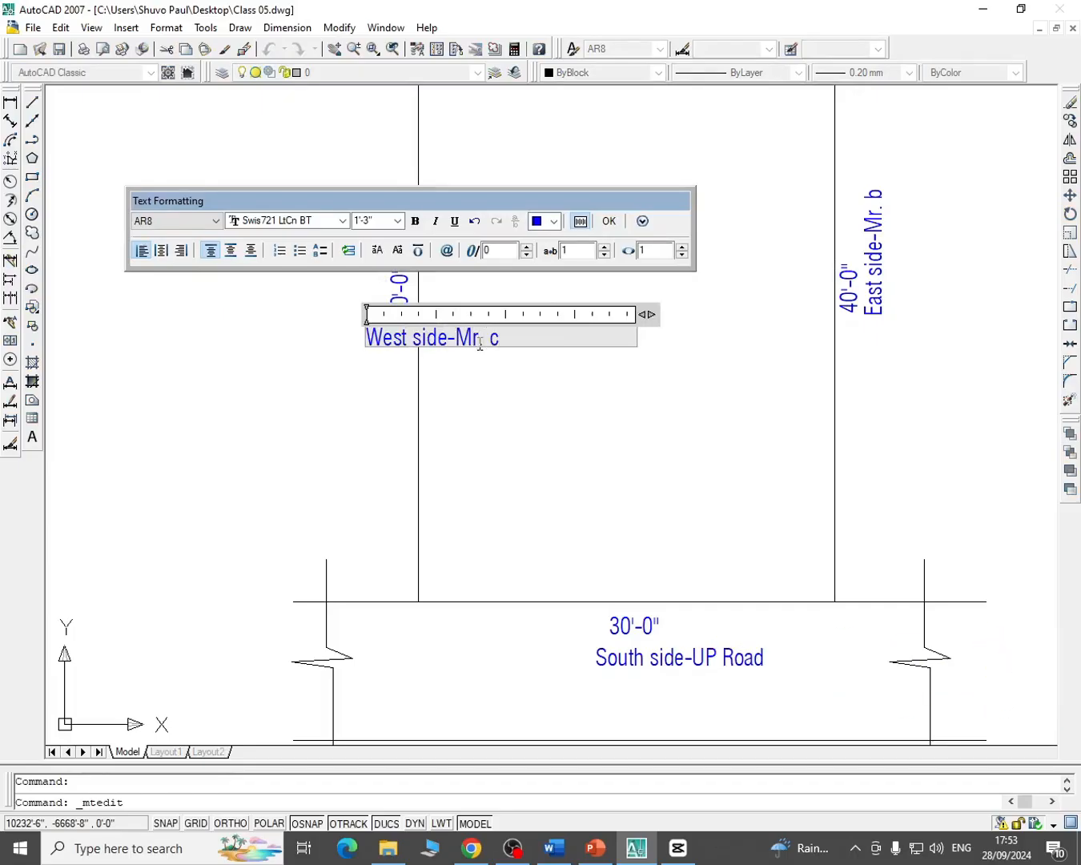
click(609, 224)
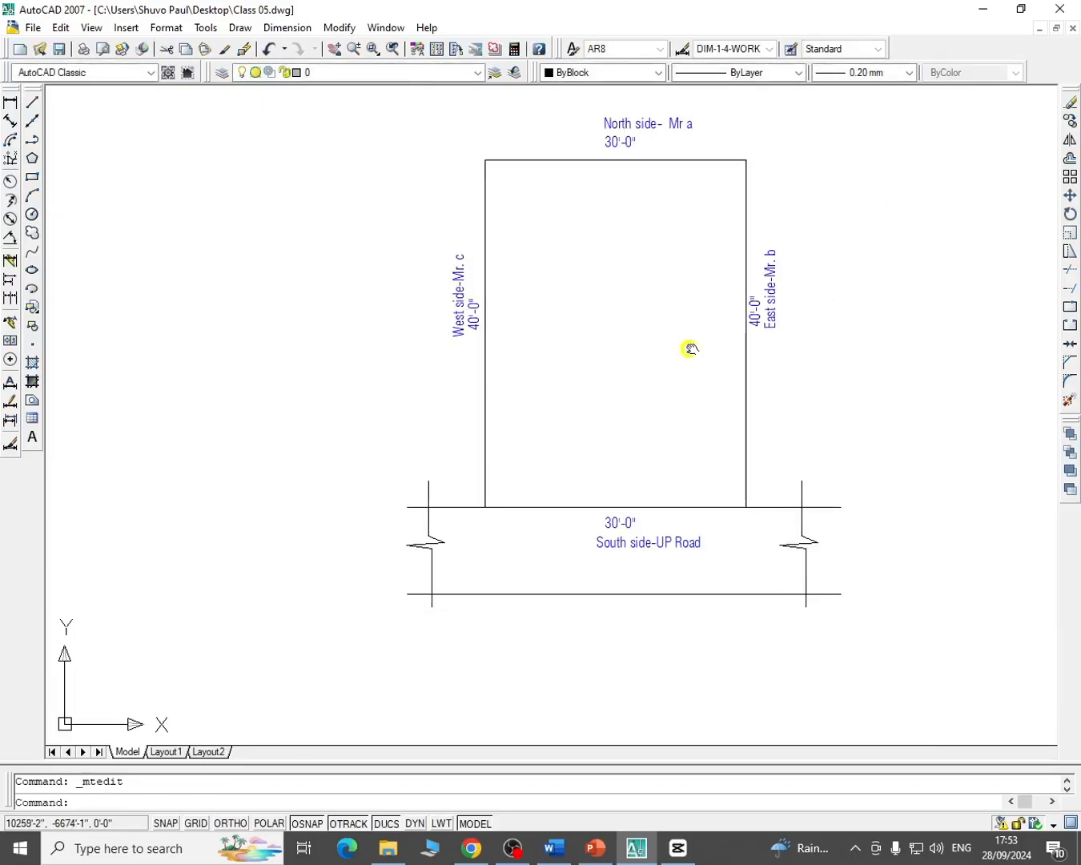
scroll(699, 238, down, 1)
scroll(735, 267, up, 7)
scroll(735, 267, down, 2)
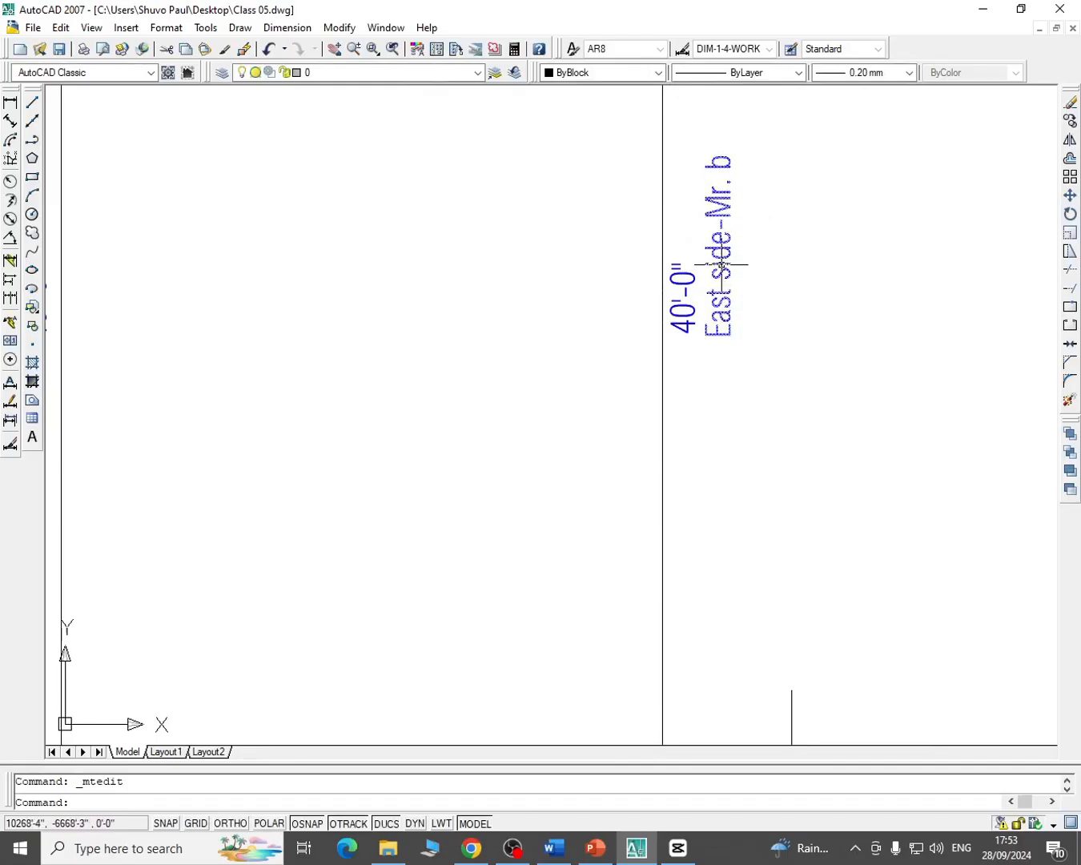
Move the East side text straight down so it is centred beside the 40'-0" dimension text
click(1070, 194)
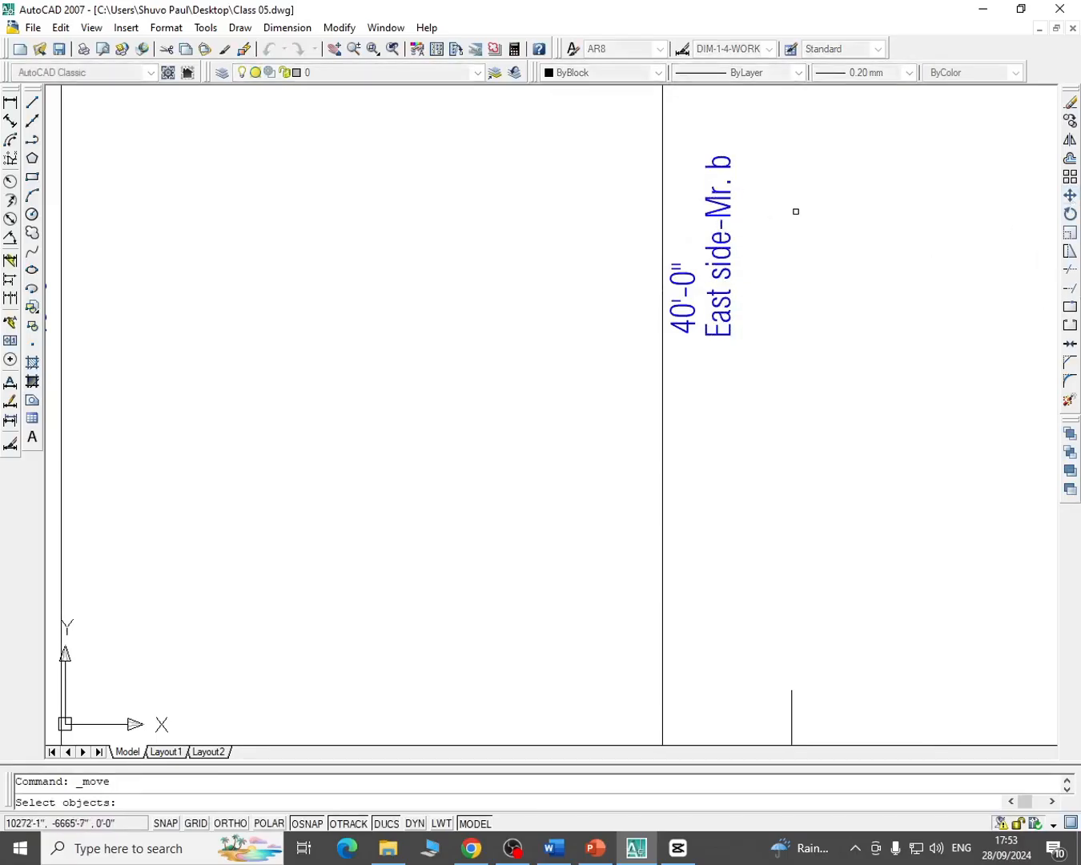
click(794, 209)
click(777, 221)
key(Return)
click(812, 203)
click(813, 243)
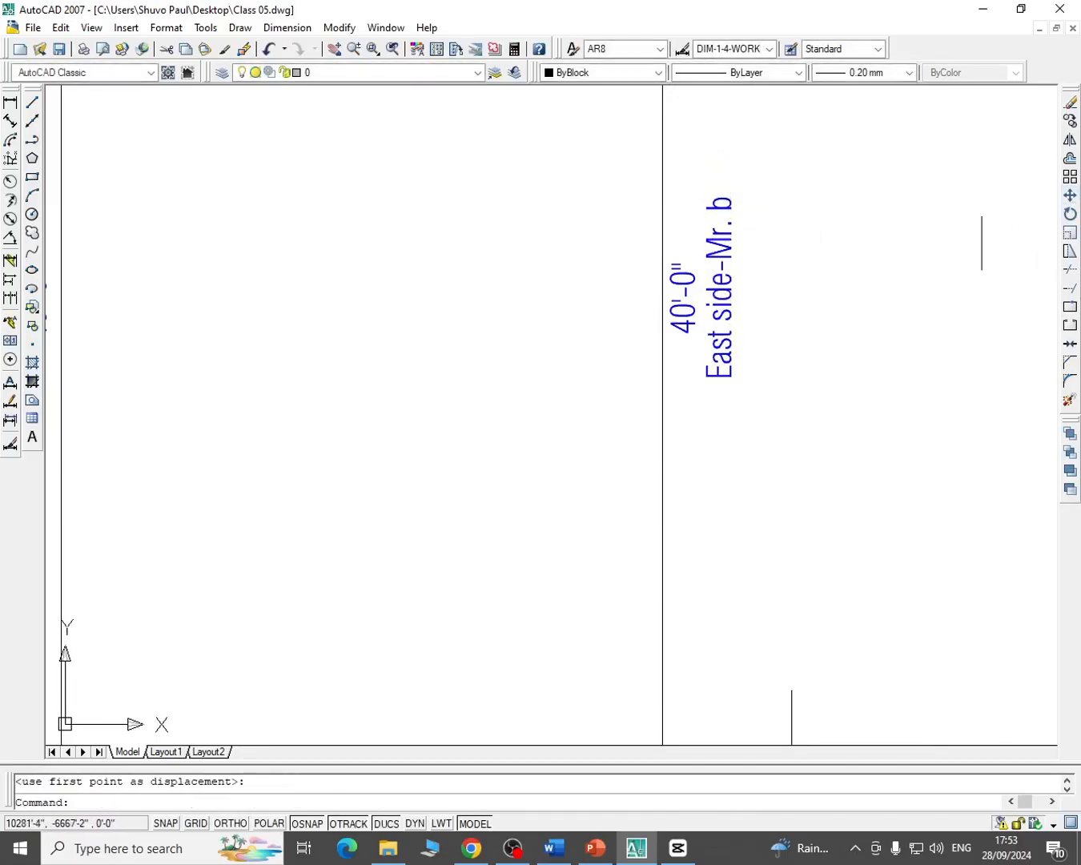
Move the North side text to the left so it is centred above the 30'-0" dimension text
scroll(710, 385, down, 2)
middle_drag(490, 298, 535, 423)
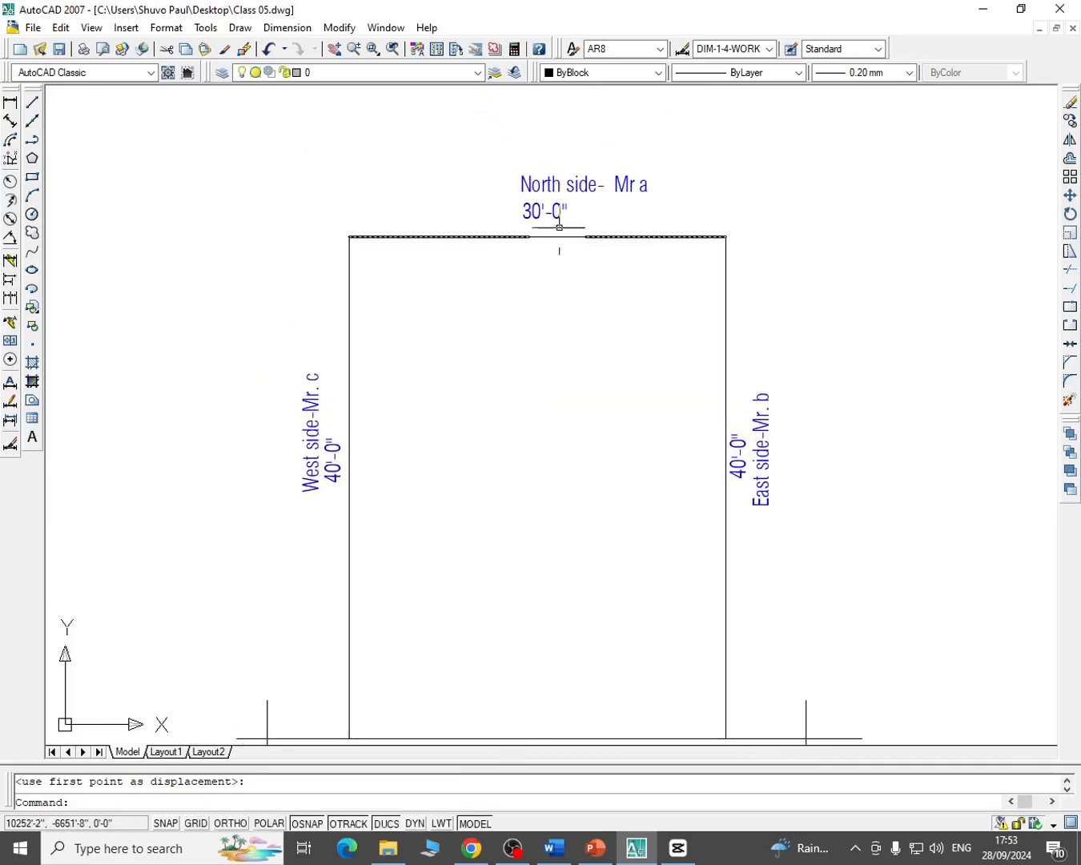
click(564, 182)
click(527, 175)
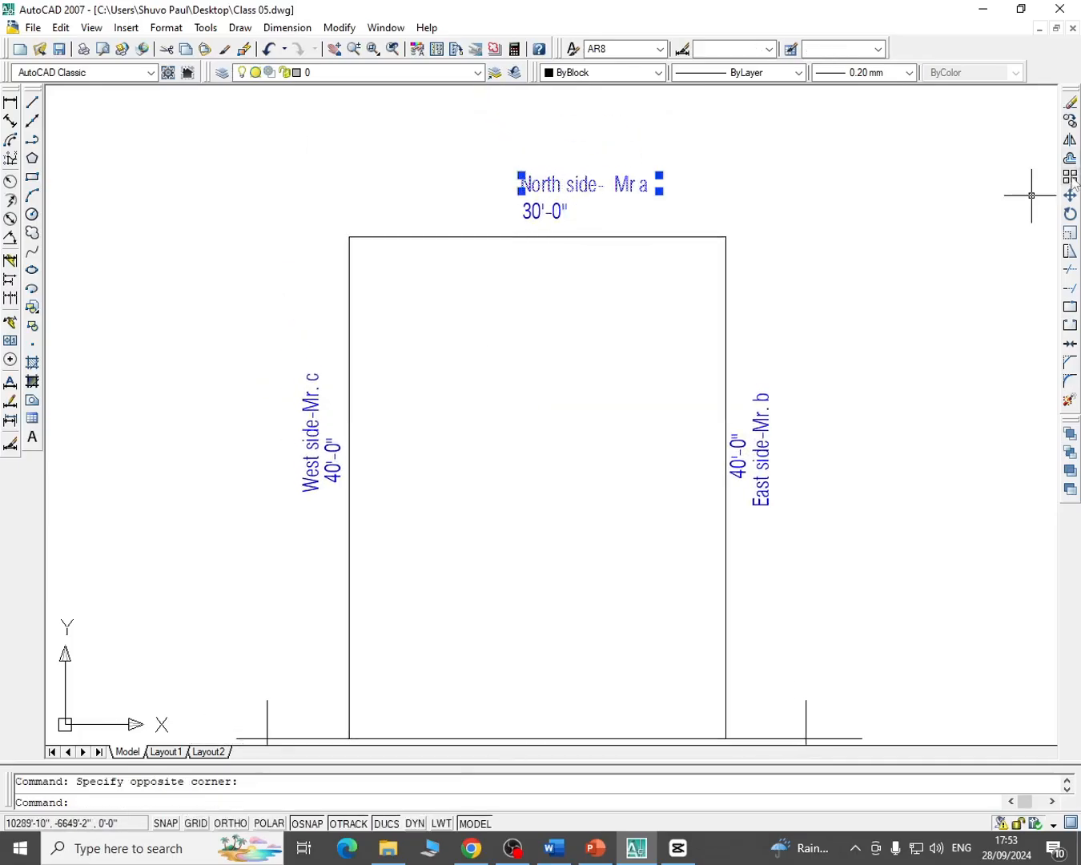
click(1071, 194)
scroll(754, 356, up, 3)
scroll(757, 356, down, 2)
scroll(715, 370, up, 1)
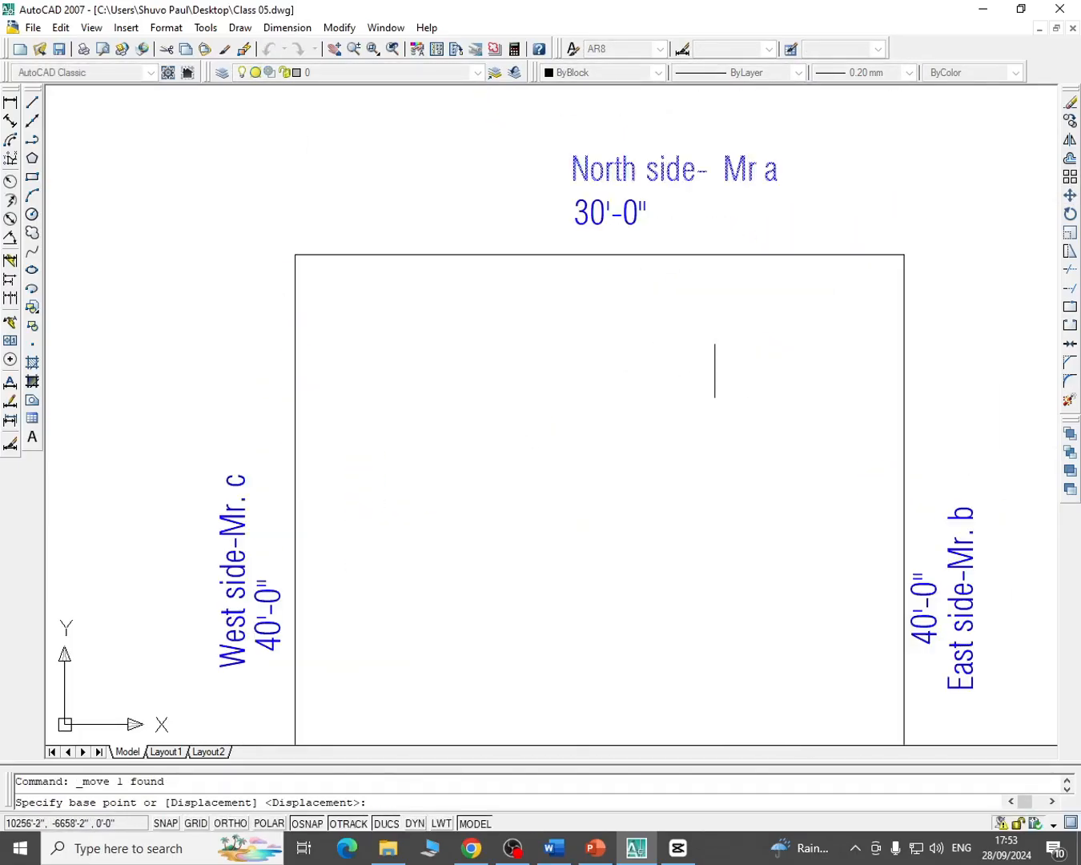
click(715, 370)
click(664, 374)
Move the "South side-UP Road" text to the left so it is centred below the 30'-0" dimension text
scroll(442, 300, down, 2)
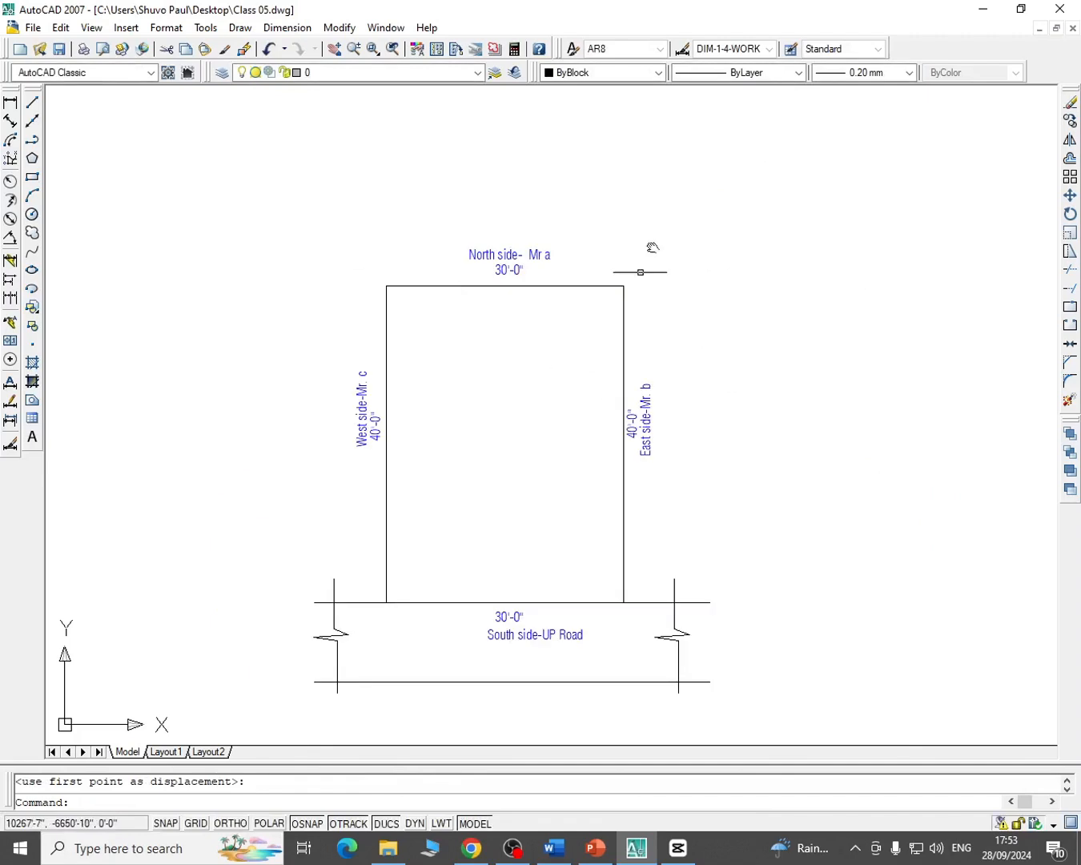
middle_drag(652, 247, 706, 117)
scroll(572, 533, up, 3)
click(608, 448)
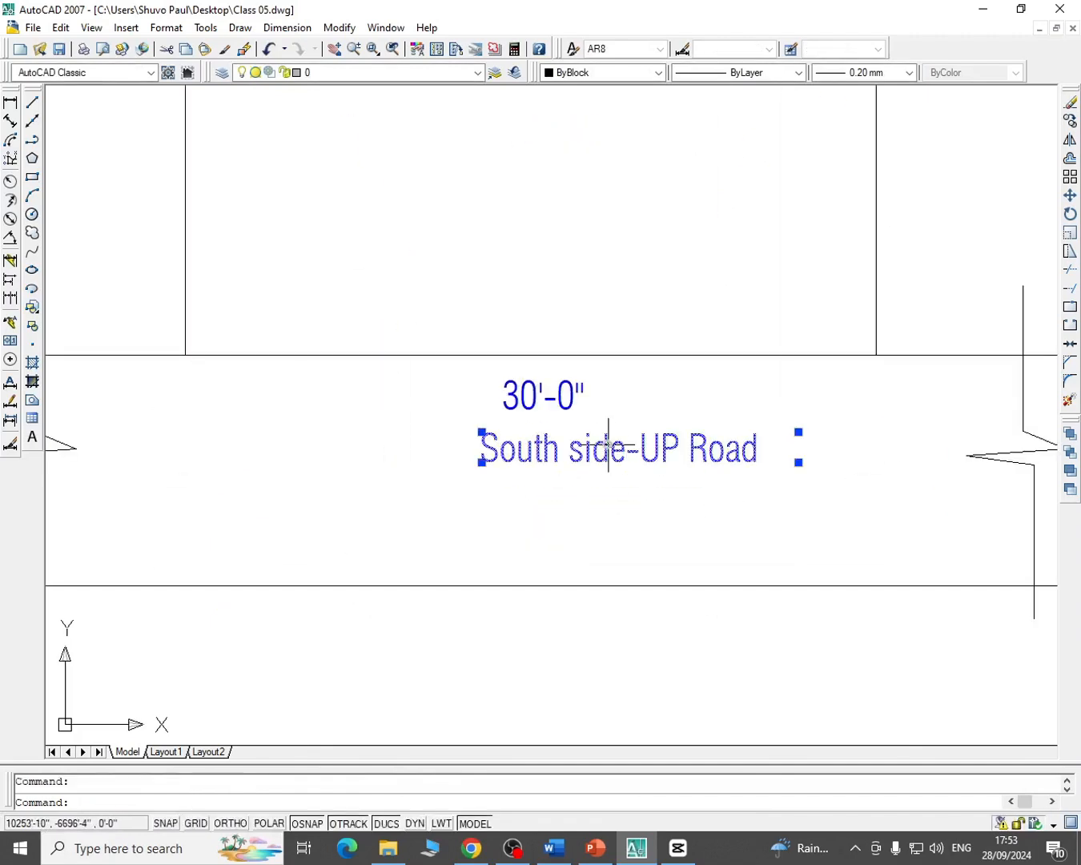
click(1072, 197)
click(917, 495)
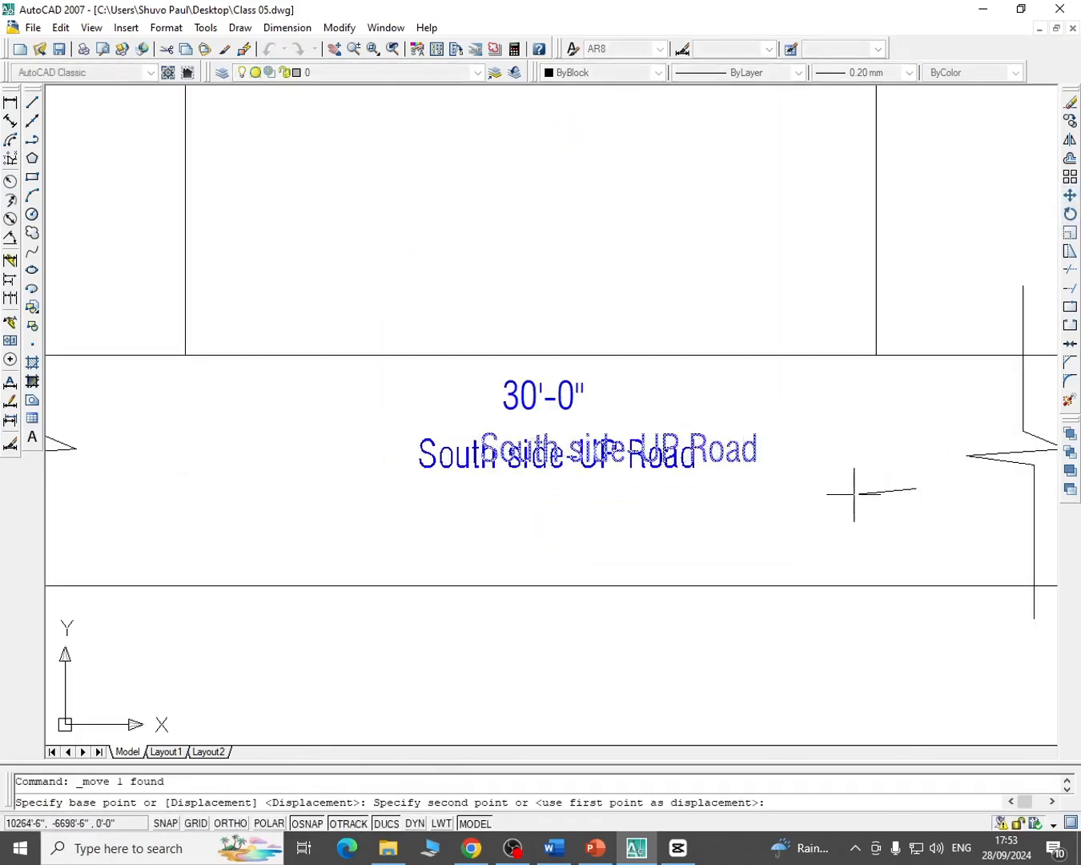
click(849, 496)
scroll(729, 390, down, 2)
scroll(729, 390, down, 2)
middle_drag(720, 403, 639, 580)
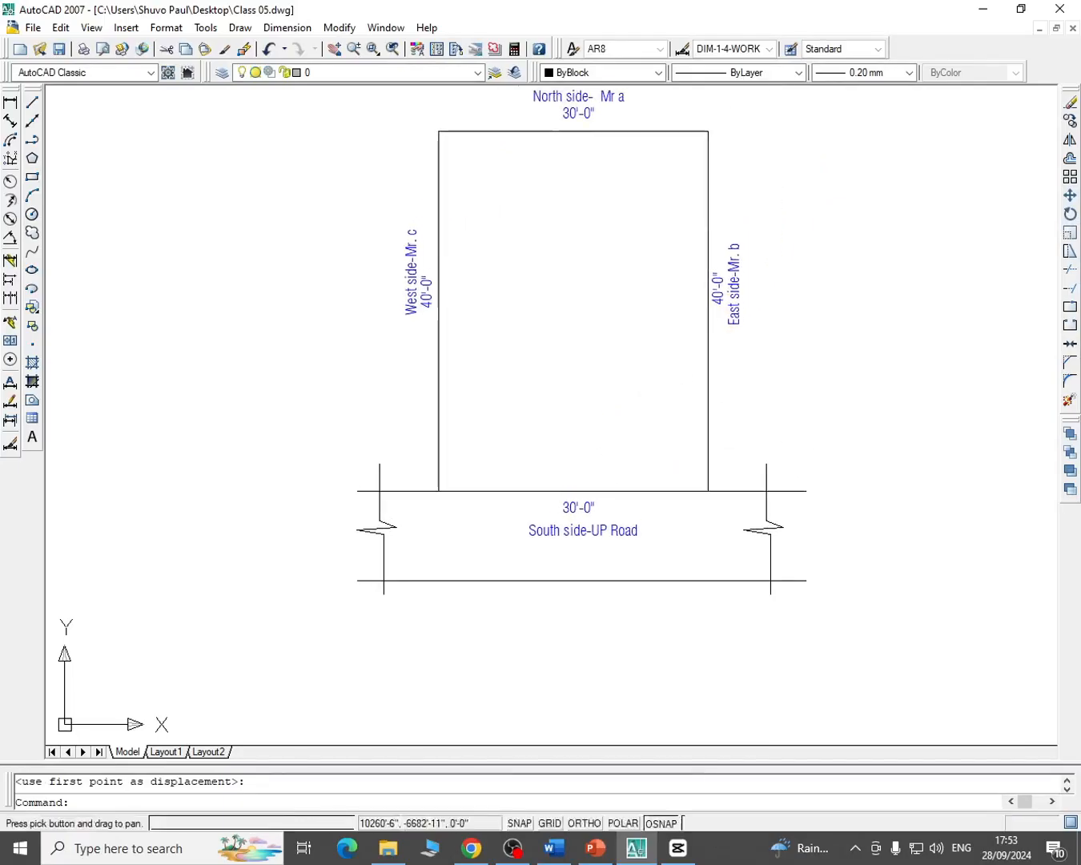
scroll(603, 326, down, 2)
middle_drag(603, 326, 640, 343)
scroll(619, 263, up, 4)
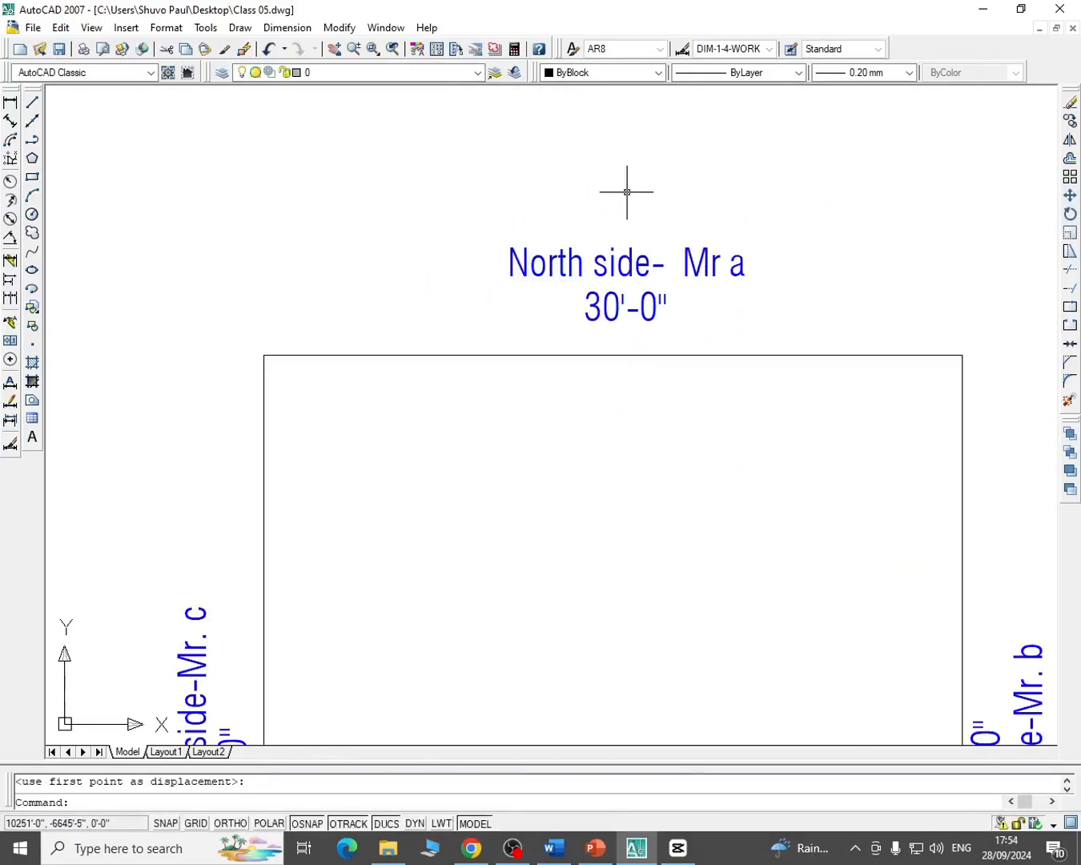
click(701, 238)
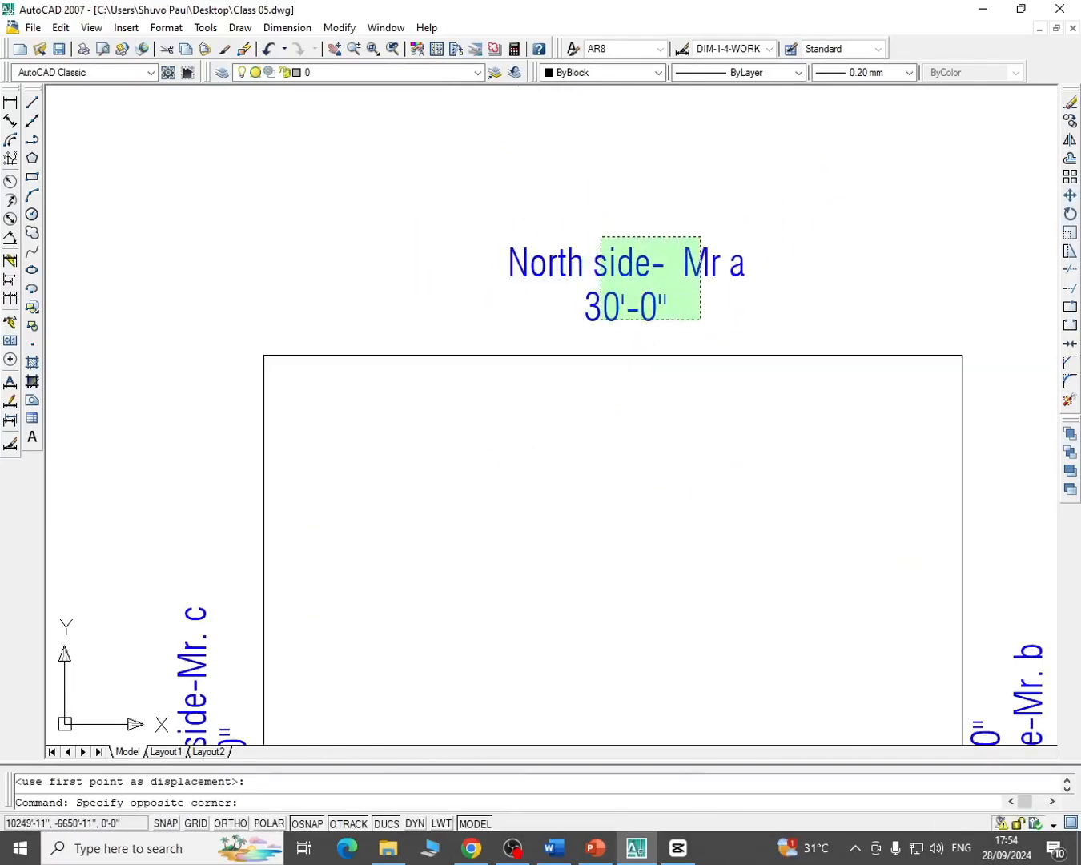
click(708, 201)
click(736, 344)
click(688, 395)
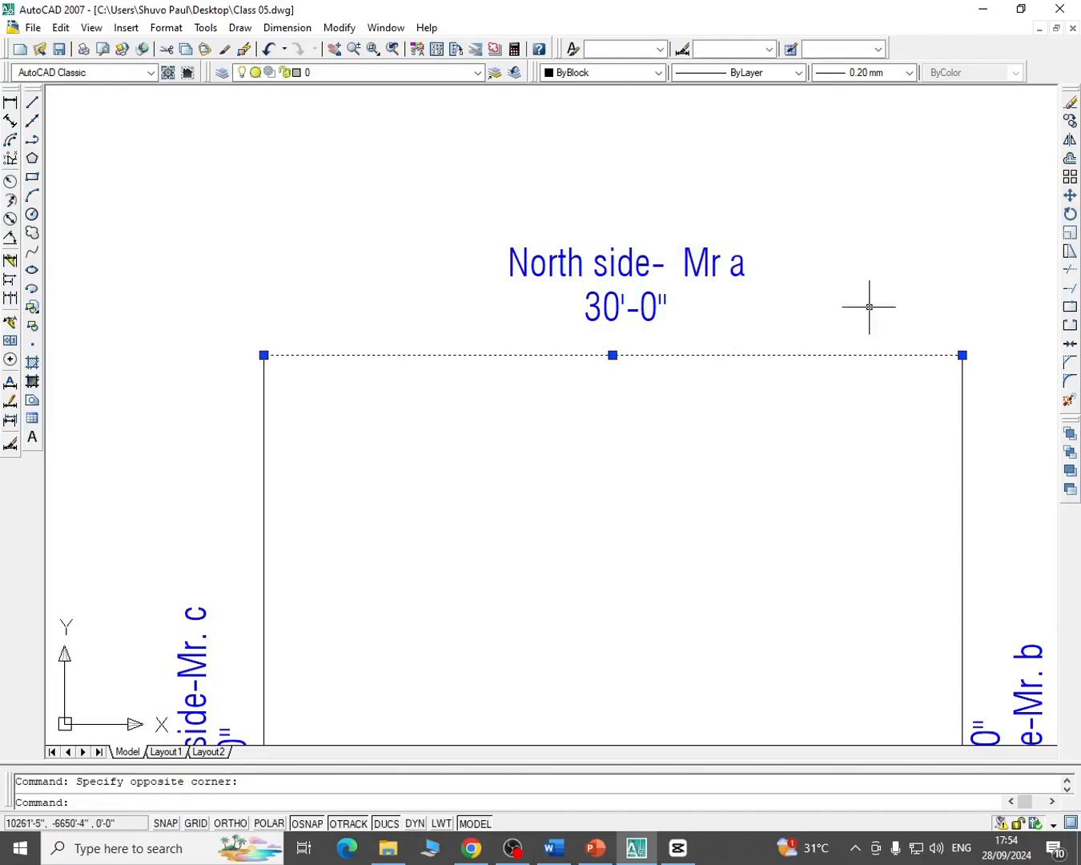
key(Escape)
click(712, 221)
key(Escape)
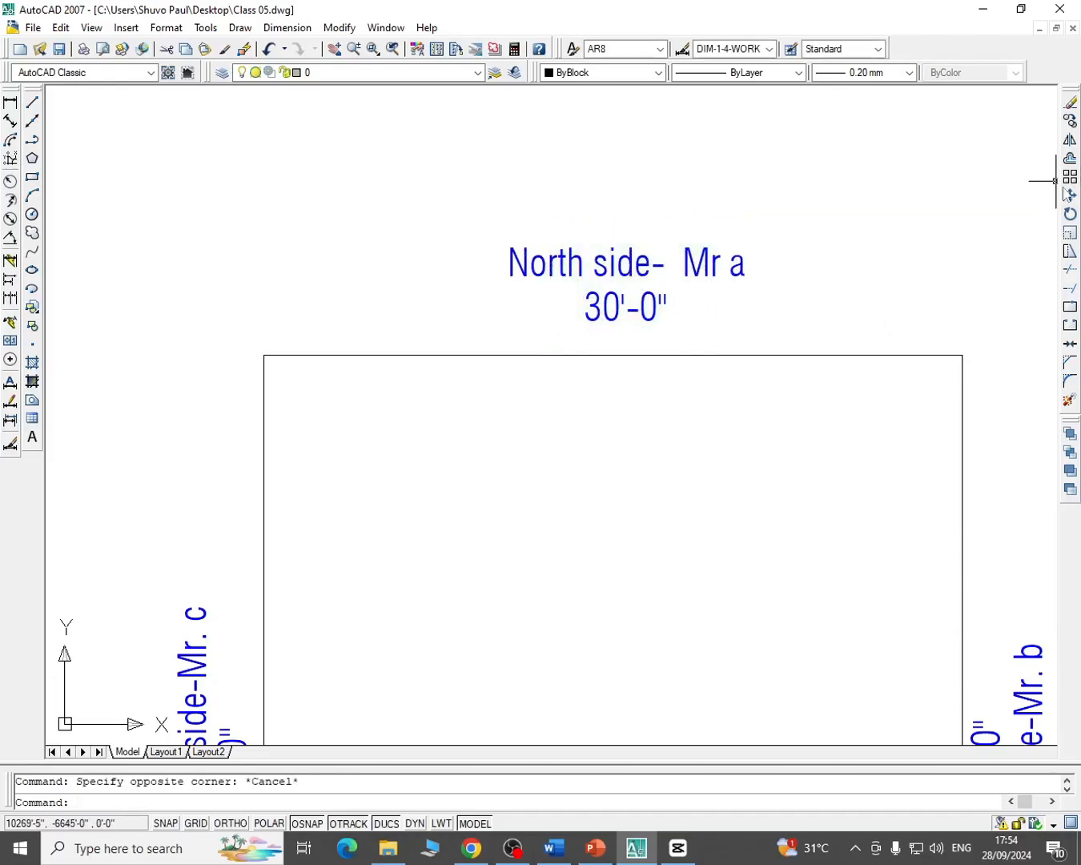
Move the North side text and its 30'-0" dimension text together slightly left to centre them above the plot's north line
click(1070, 194)
click(850, 169)
click(621, 319)
key(Return)
click(809, 205)
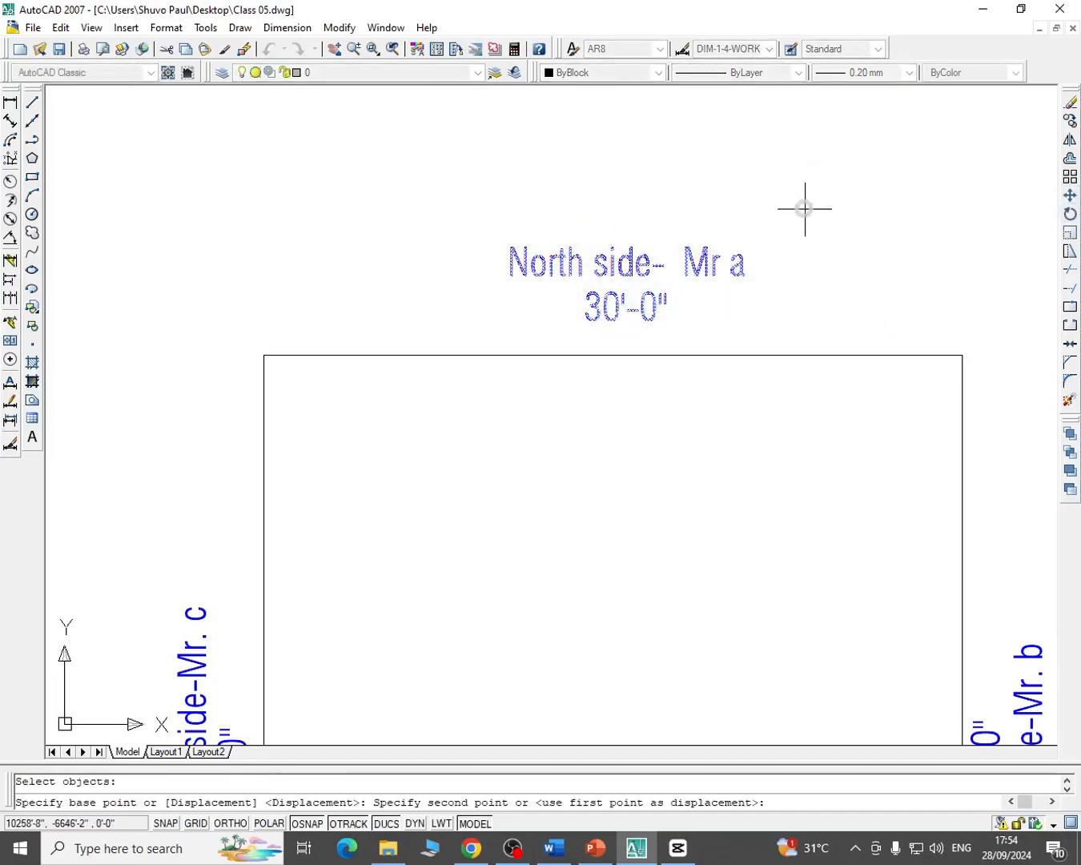
click(791, 214)
Move the West side text down so it is centred beside the 40'-0" dimension text
scroll(791, 214, down, 5)
middle_drag(794, 378, 689, 300)
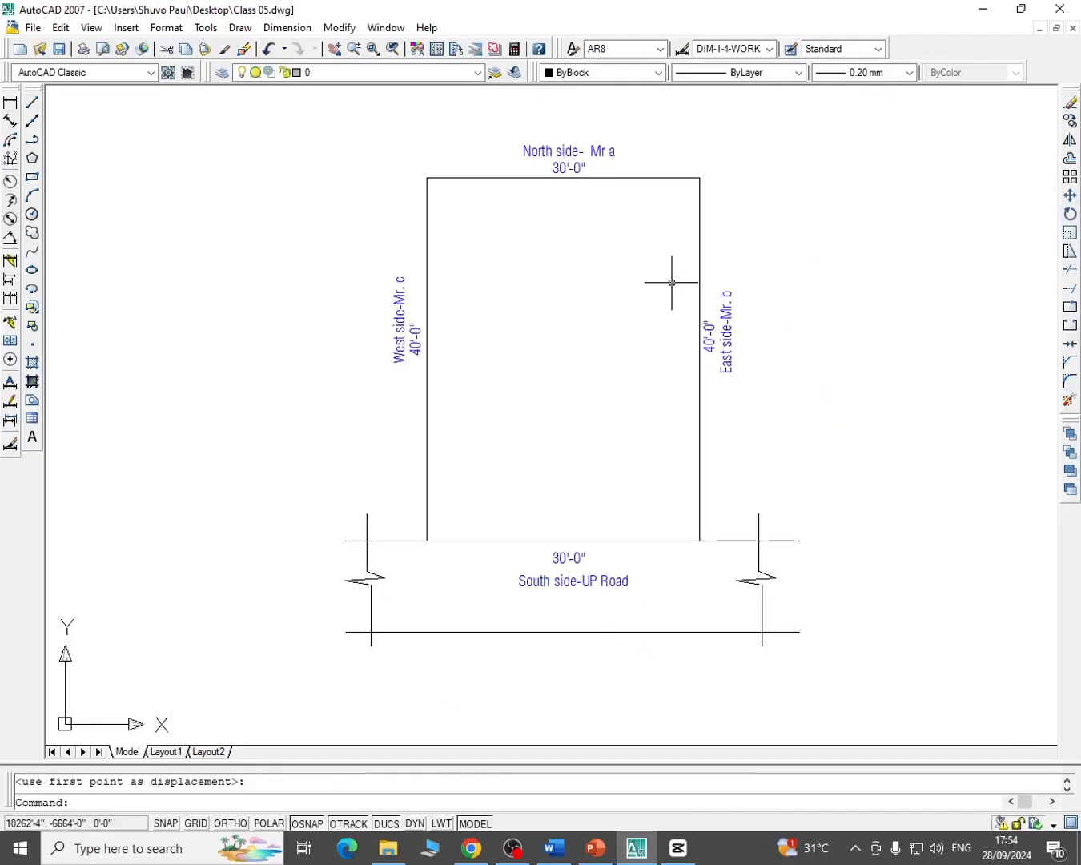
scroll(393, 353, up, 2)
click(398, 353)
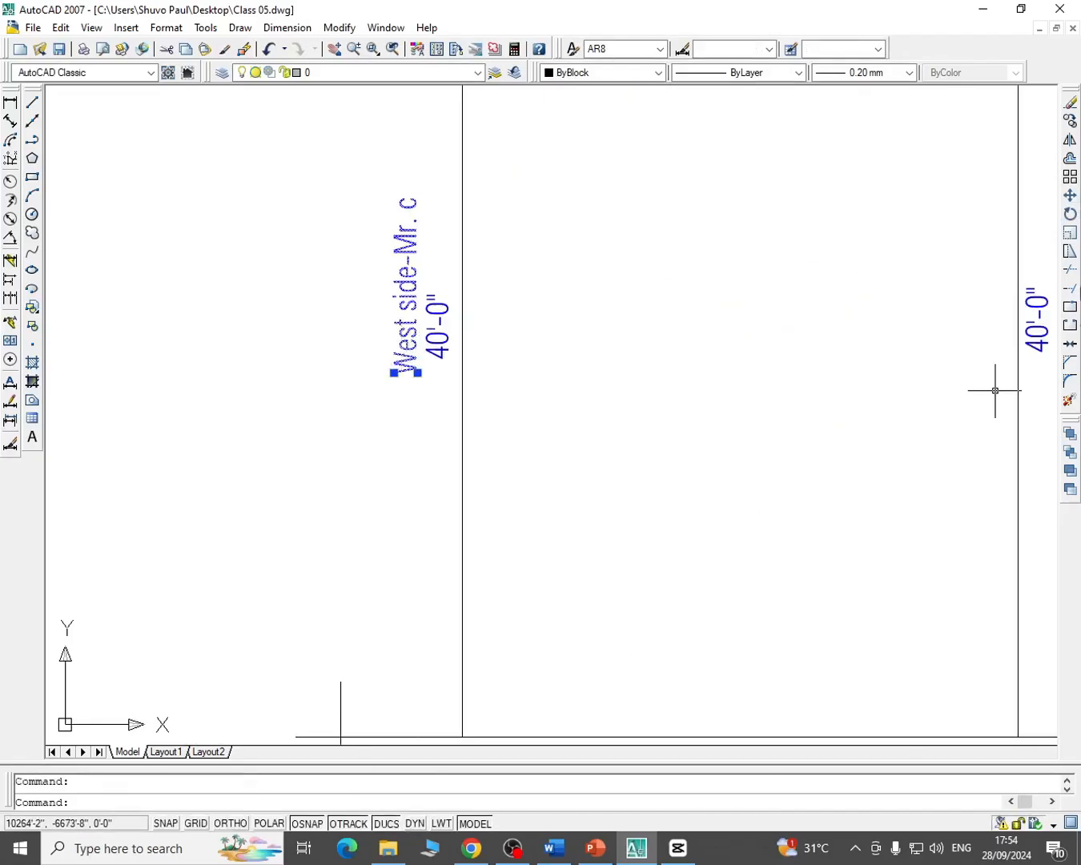
click(1070, 194)
click(582, 231)
scroll(586, 269, down, 4)
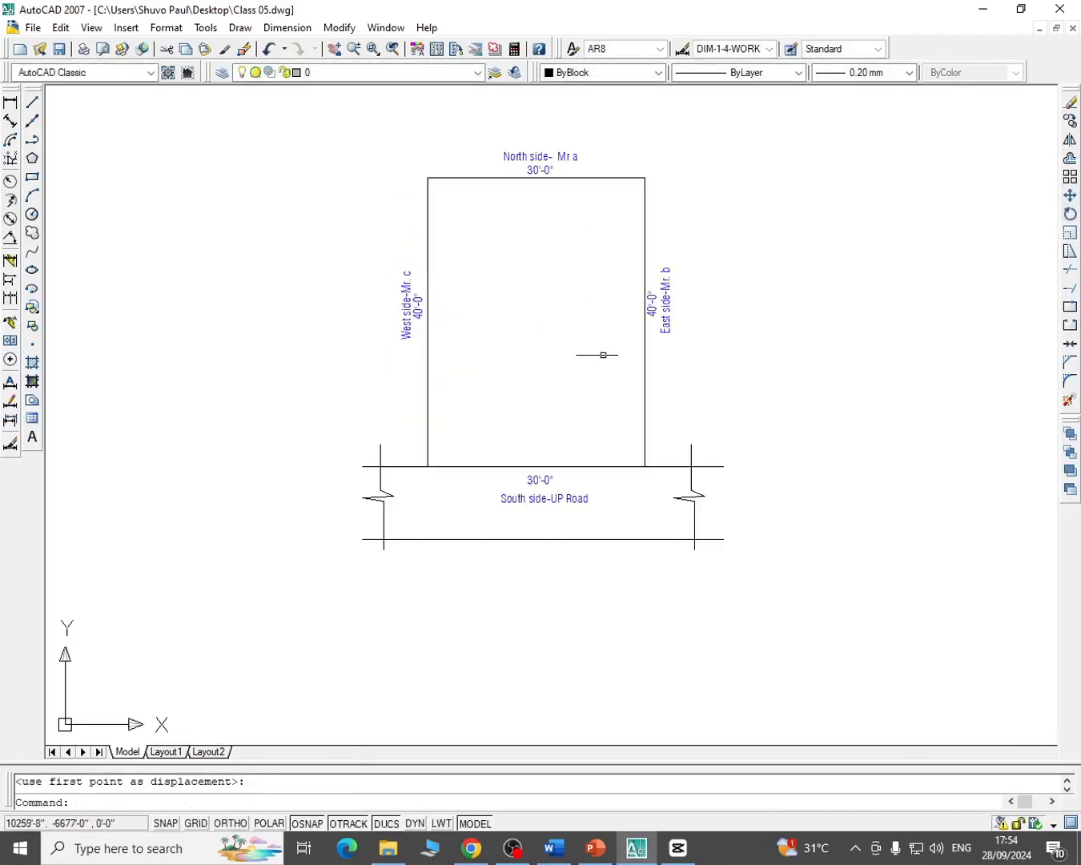
scroll(460, 364, up, 2)
middle_drag(625, 415, 555, 419)
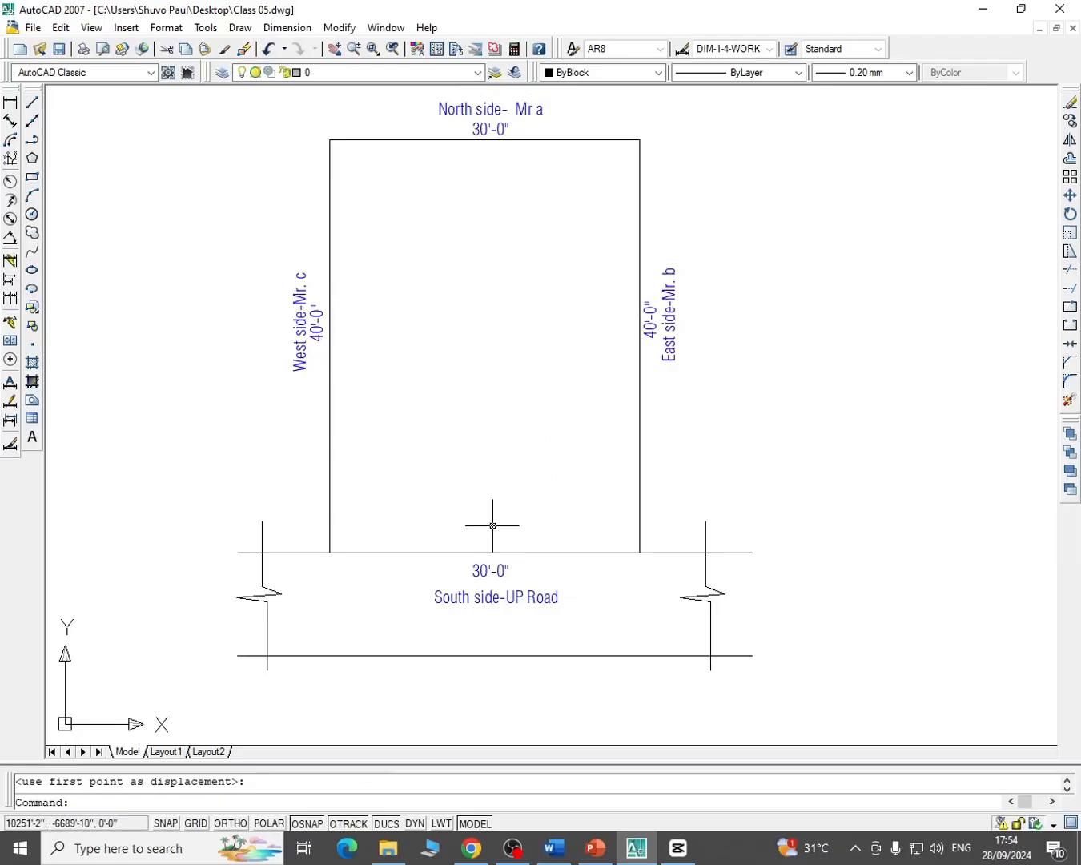
middle_drag(448, 452, 570, 472)
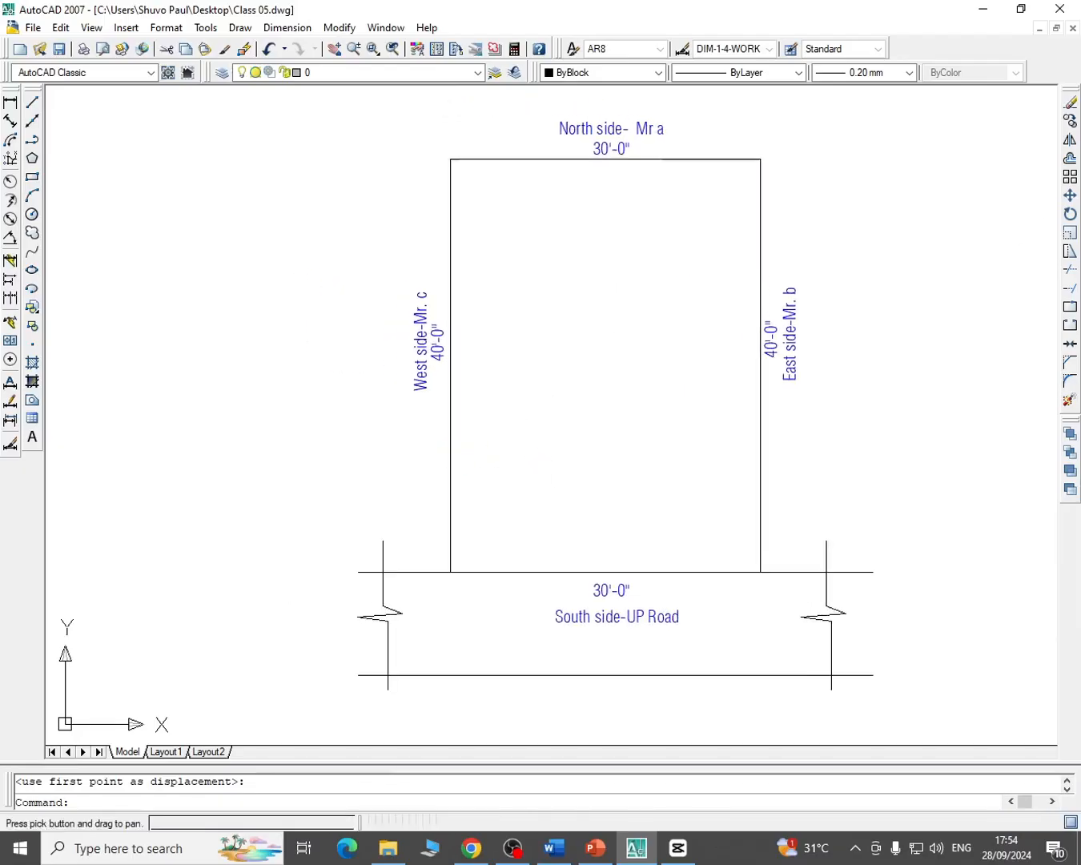
click(757, 162)
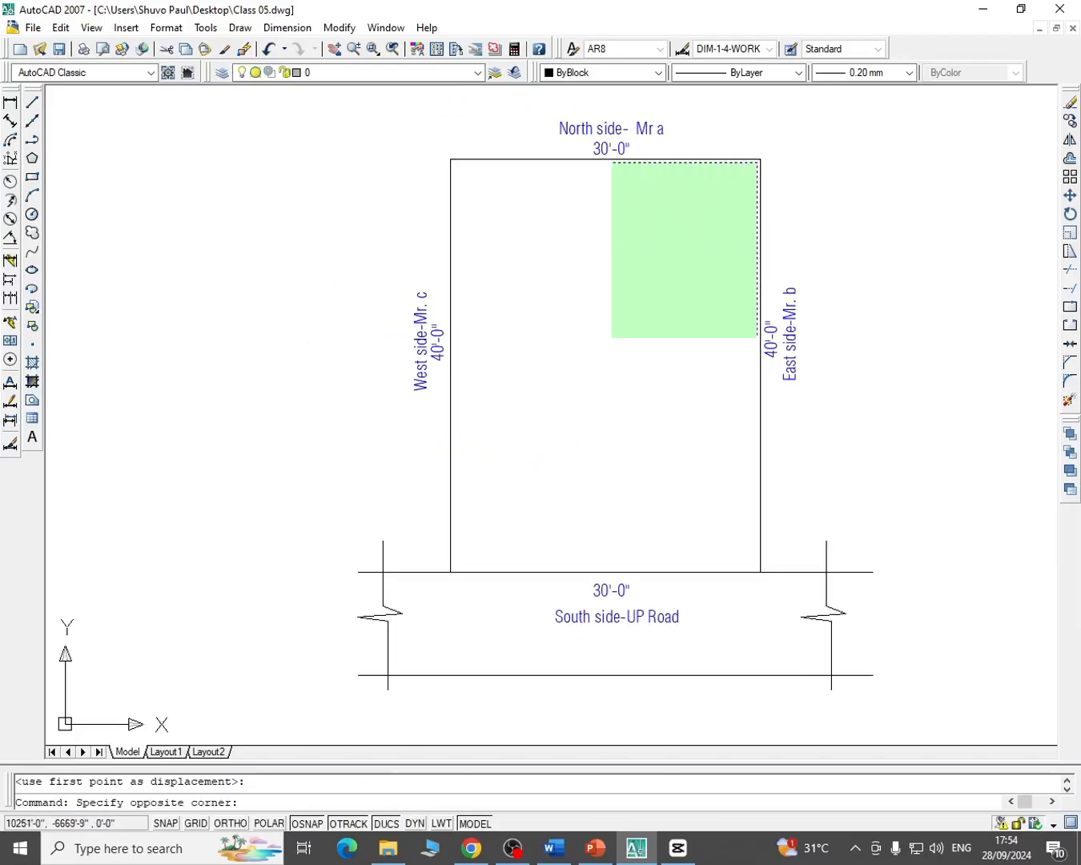
click(476, 522)
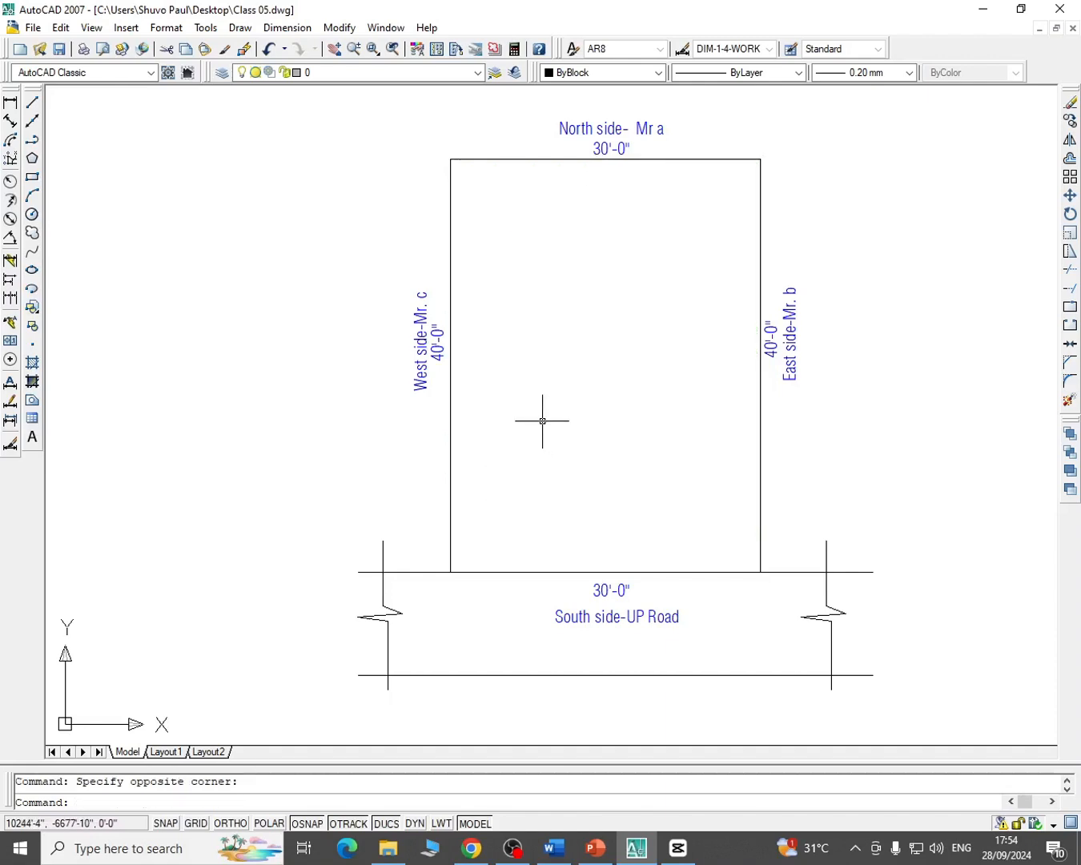
scroll(735, 162, up, 3)
click(780, 165)
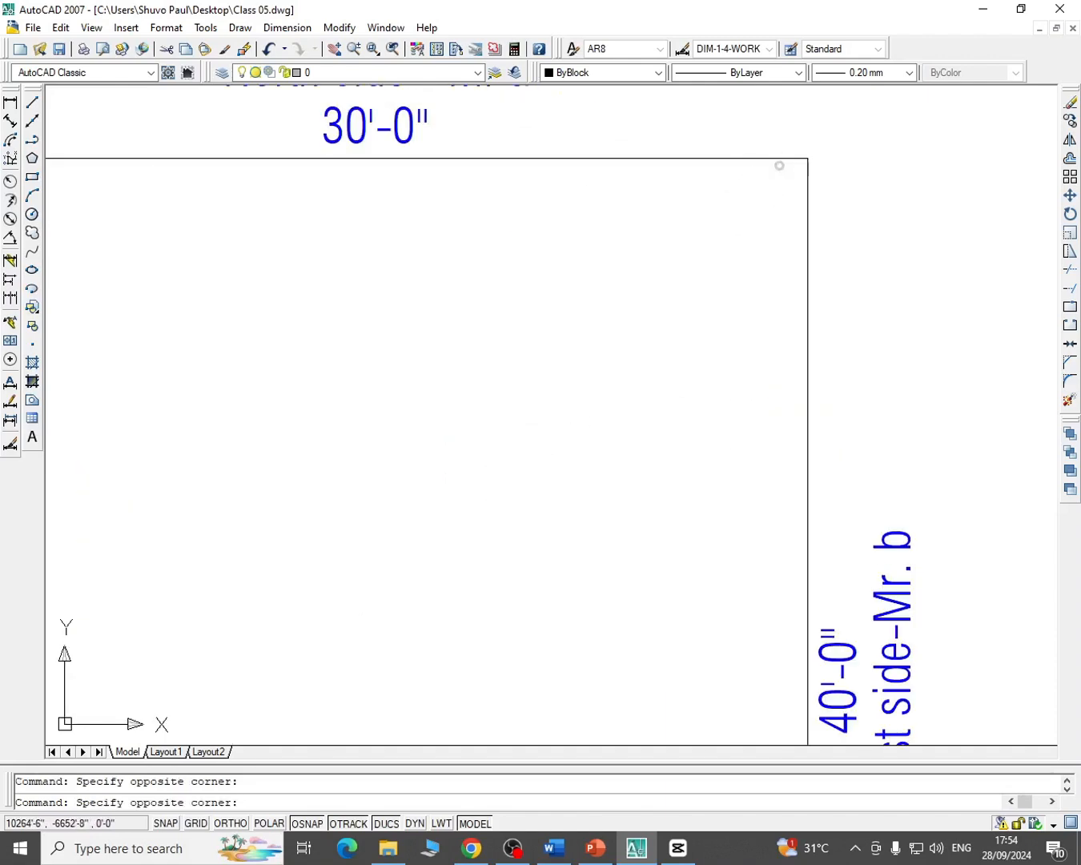
scroll(775, 170, down, 4)
scroll(633, 198, up, 3)
click(515, 180)
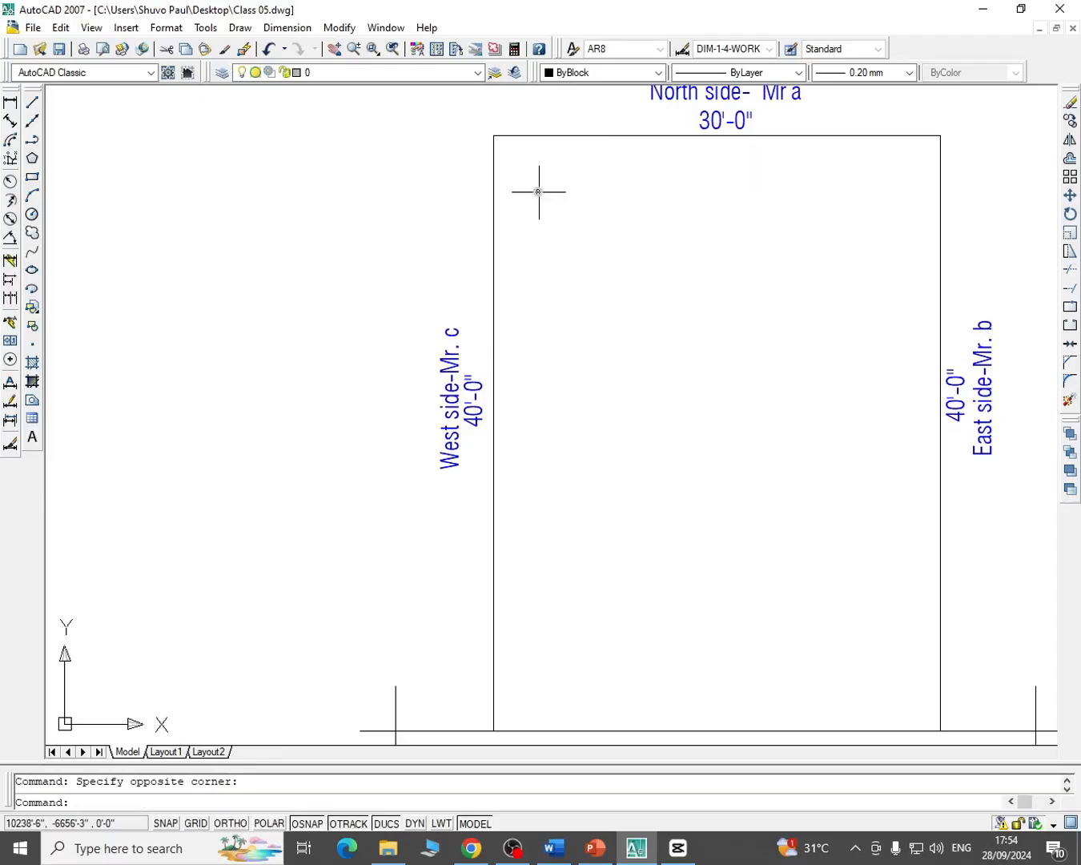
middle_drag(694, 257, 632, 337)
click(859, 212)
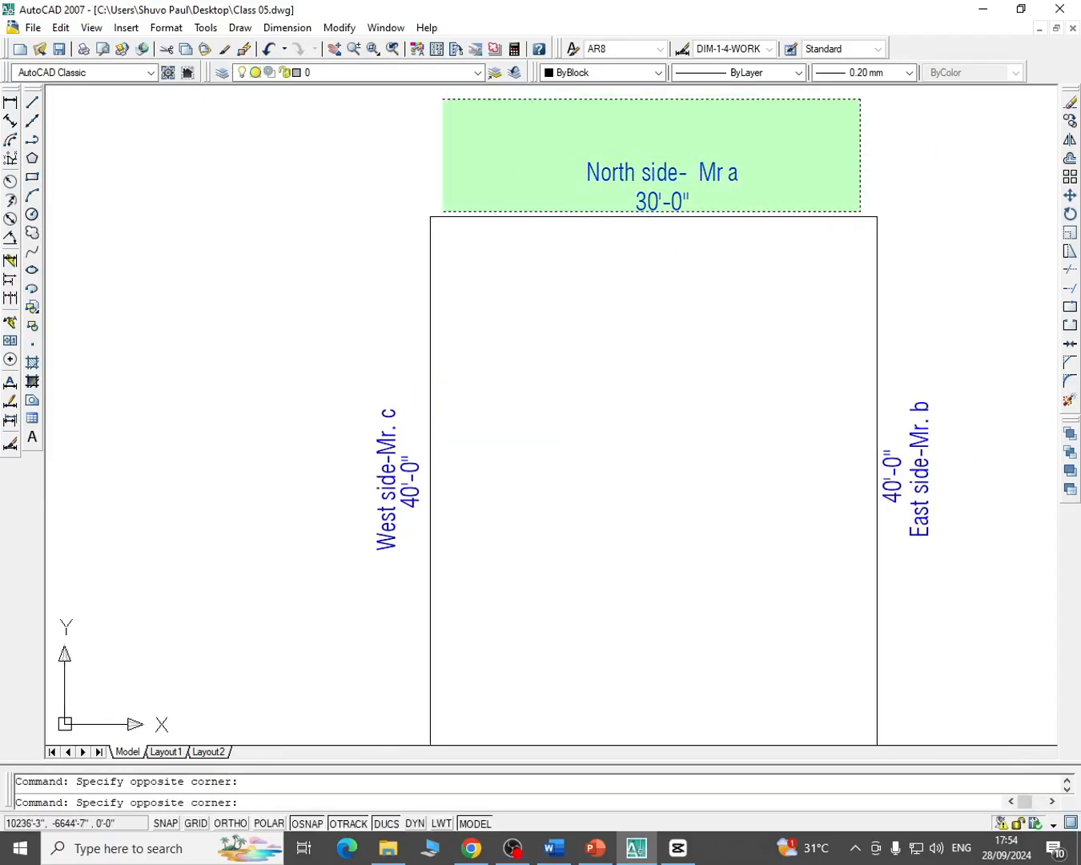
click(870, 197)
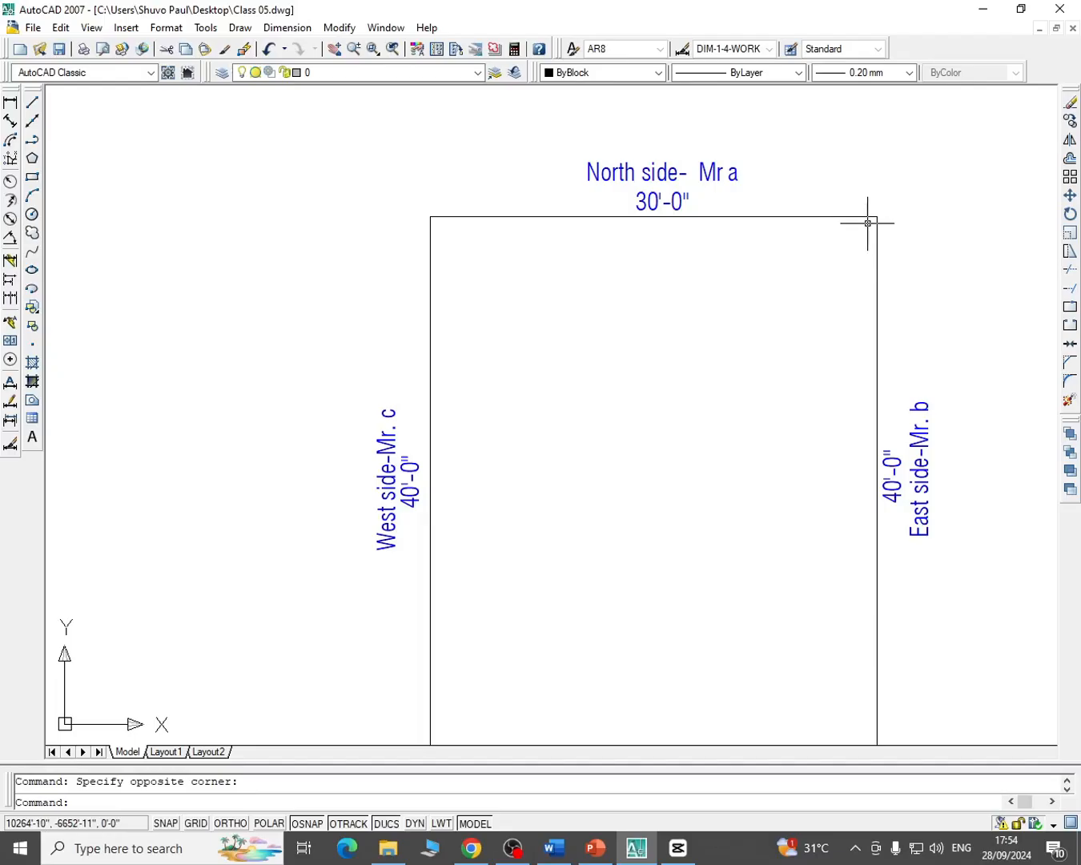
click(867, 224)
click(456, 270)
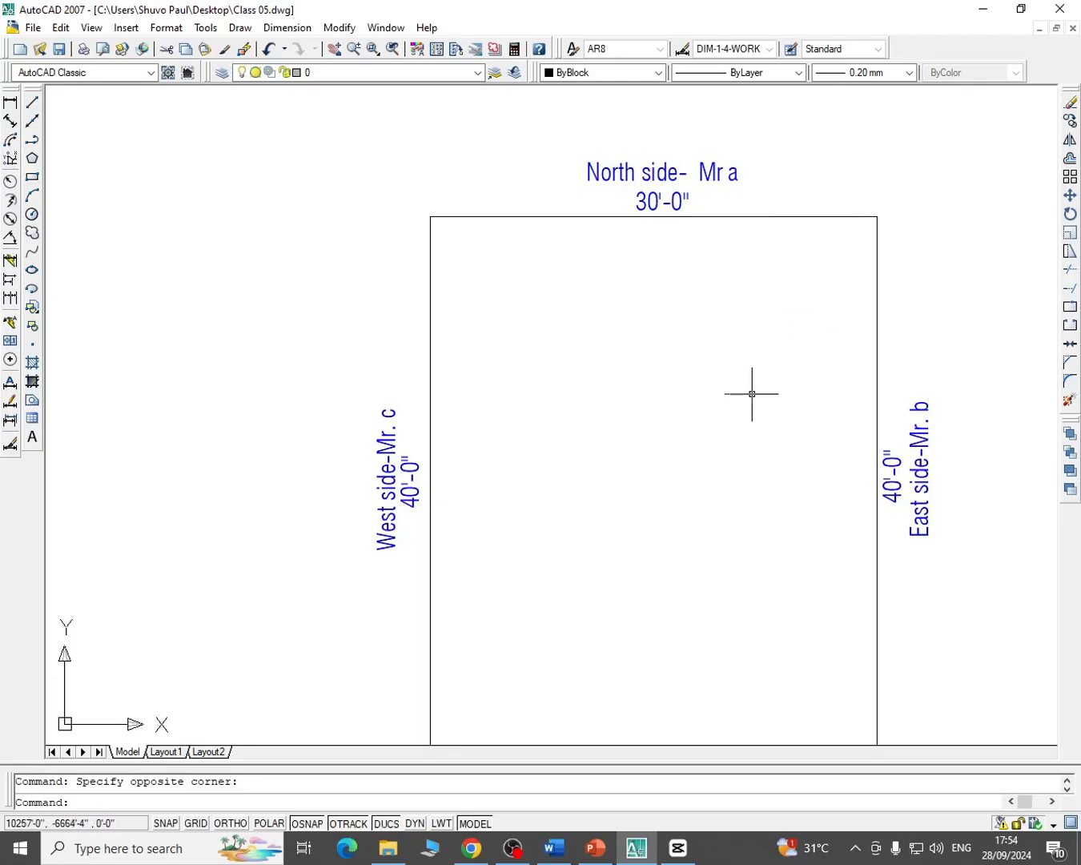
mouse_move(753, 392)
middle_down()
mouse_move(584, 406)
mouse_move(598, 403)
middle_up()
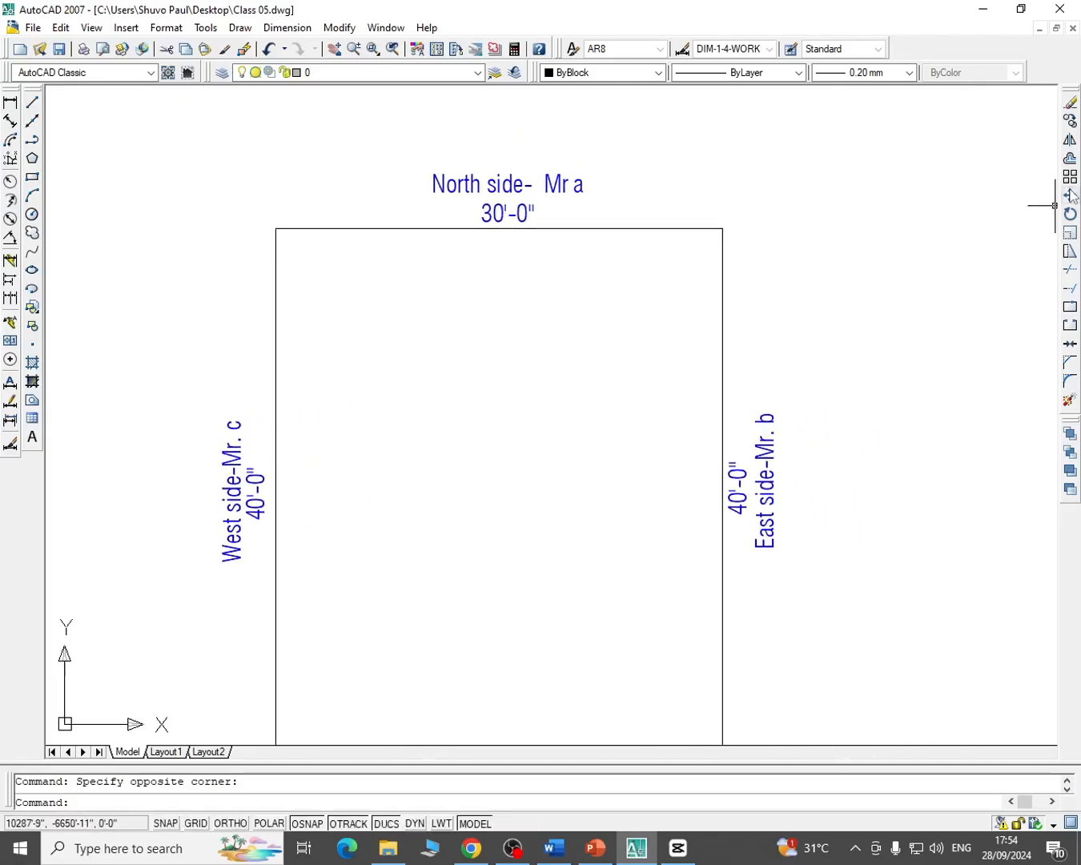
Offset the plot's north, east and west boundary lines 2' inward
click(1070, 158)
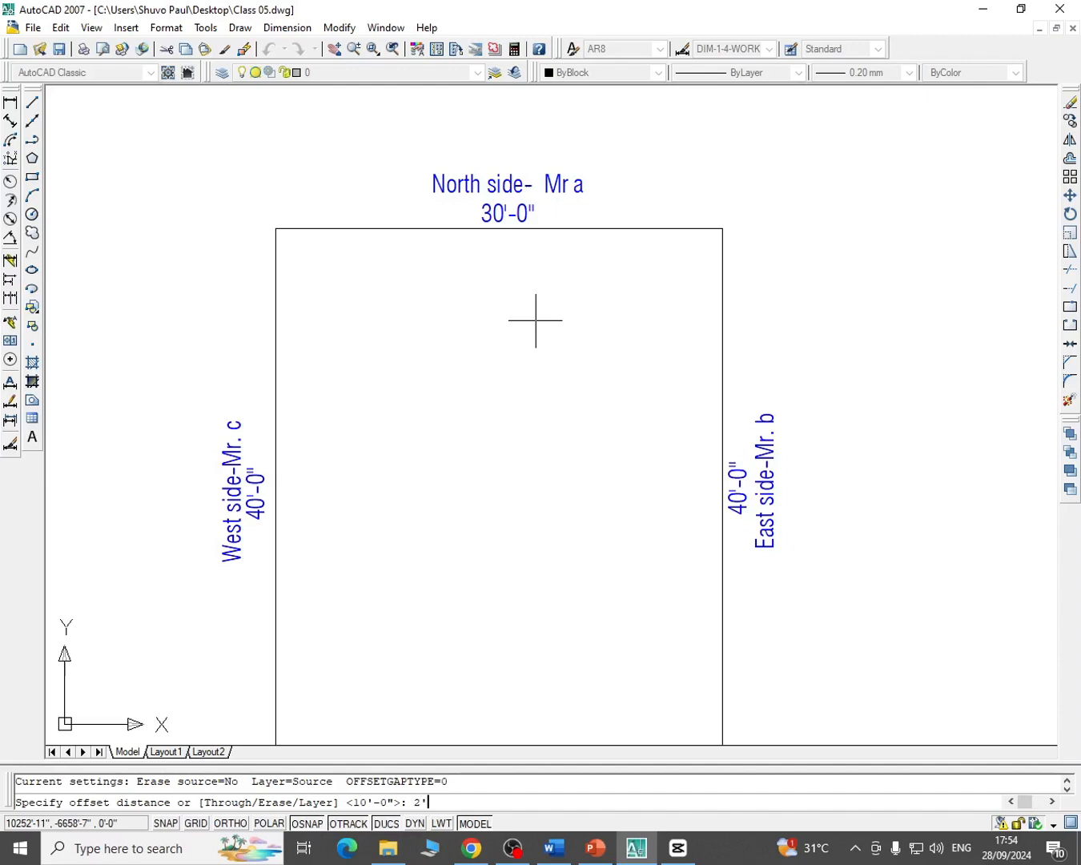
text(2')
key(Return)
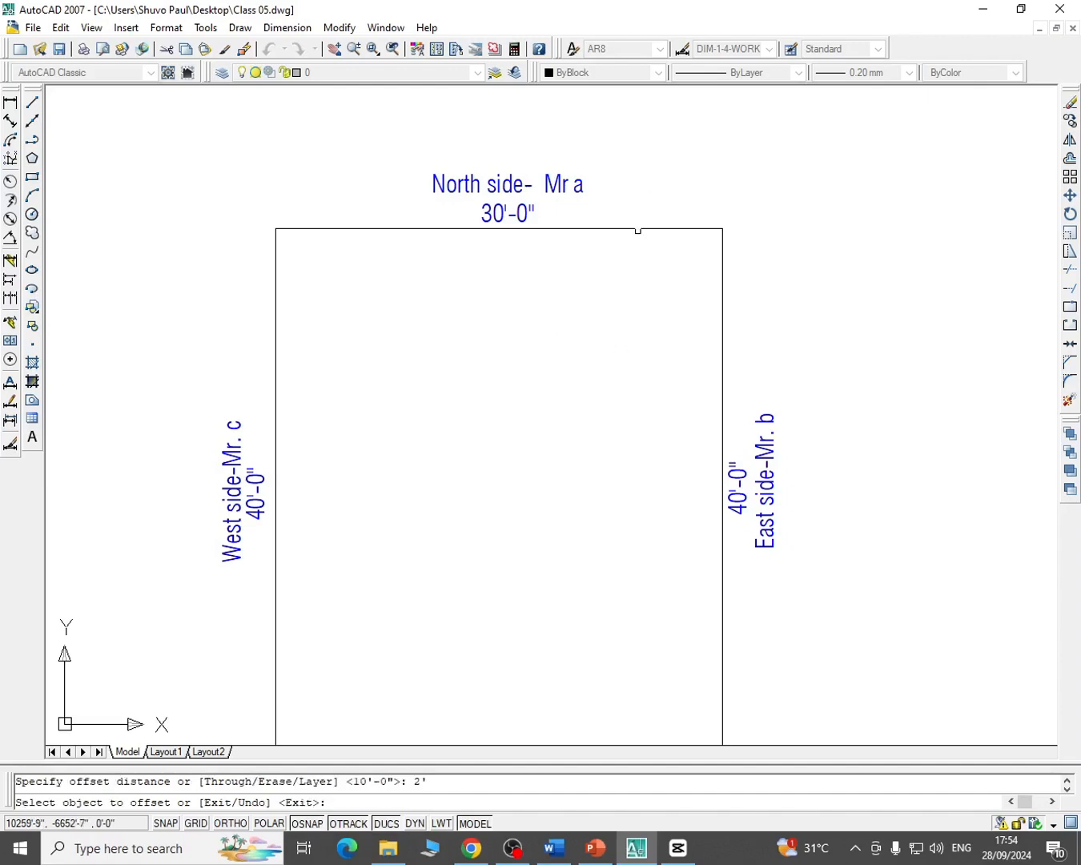
click(638, 231)
click(627, 285)
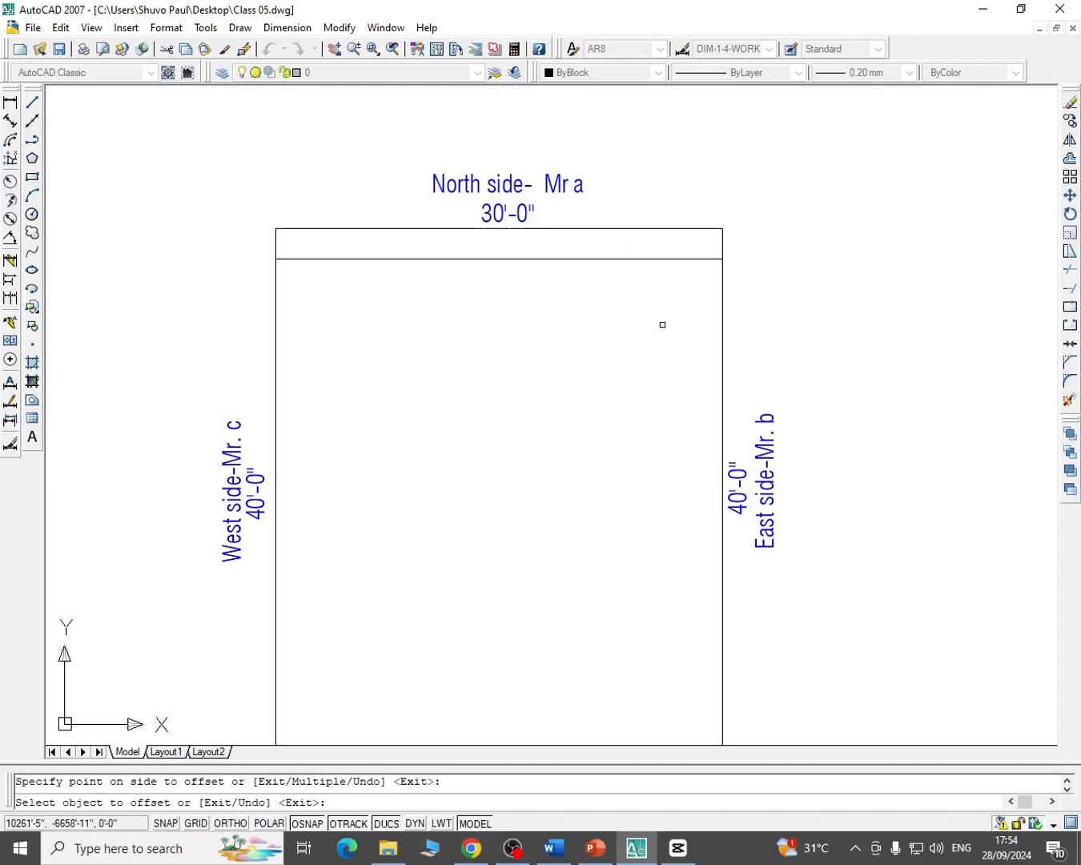
middle_drag(663, 325, 718, 281)
click(774, 355)
click(687, 318)
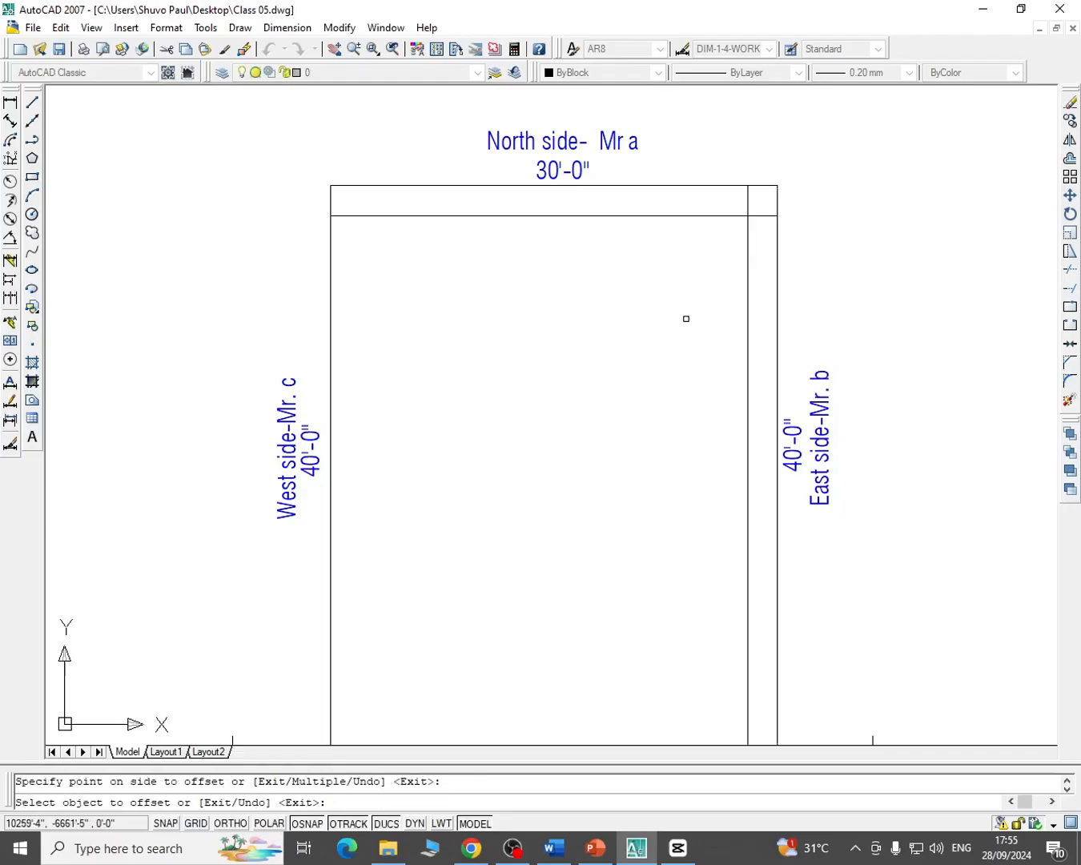
click(332, 281)
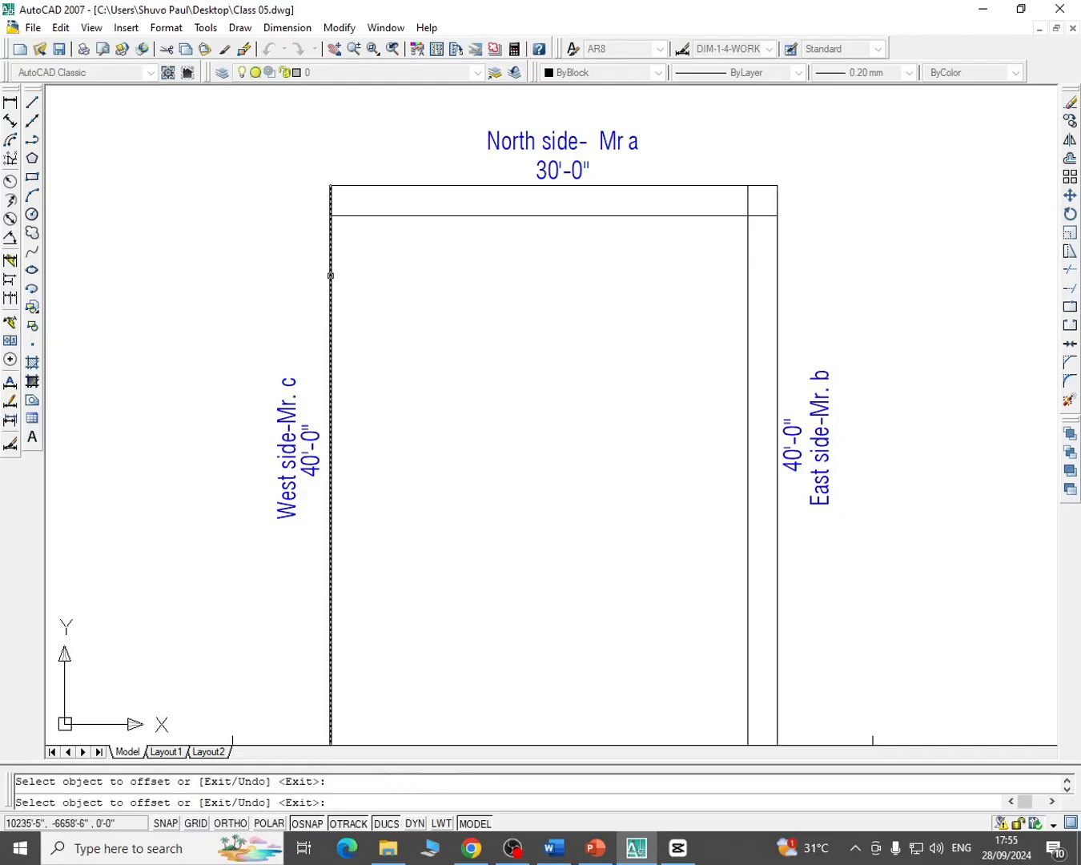
click(339, 277)
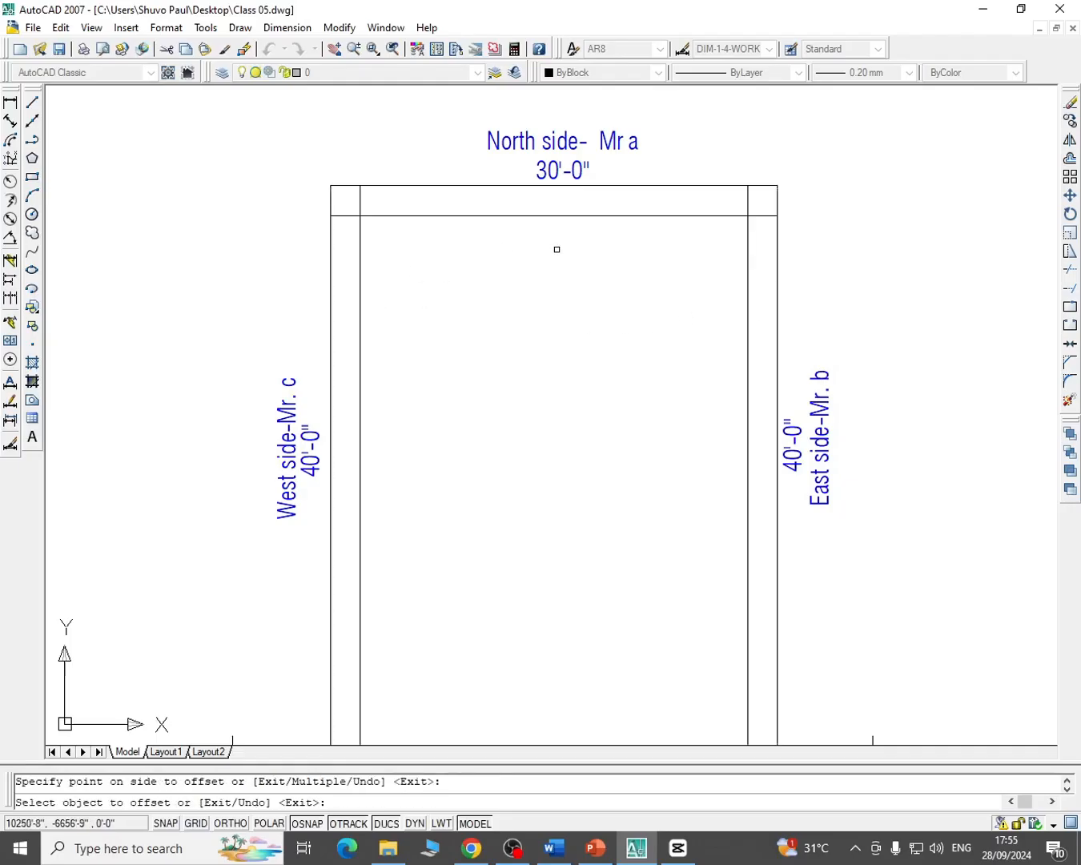
Offset the plot's south boundary line 3.5' inward
scroll(558, 250, down, 5)
scroll(613, 544, up, 5)
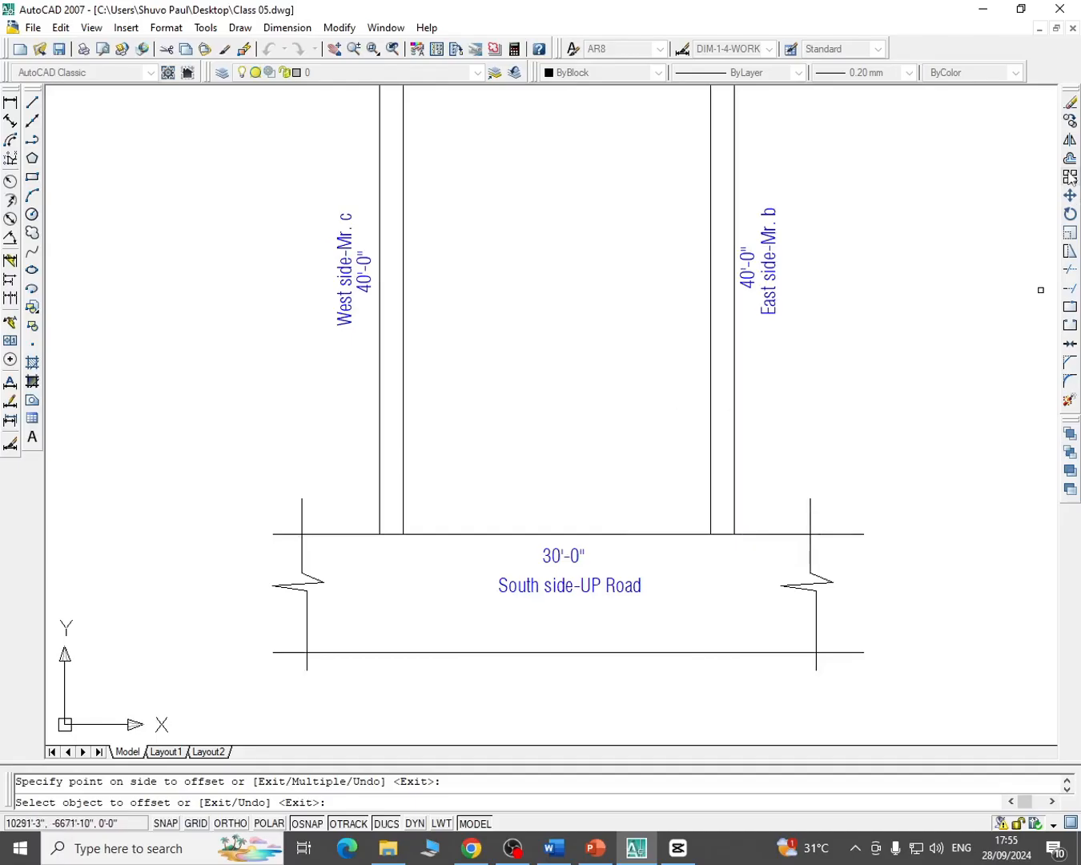
click(1073, 160)
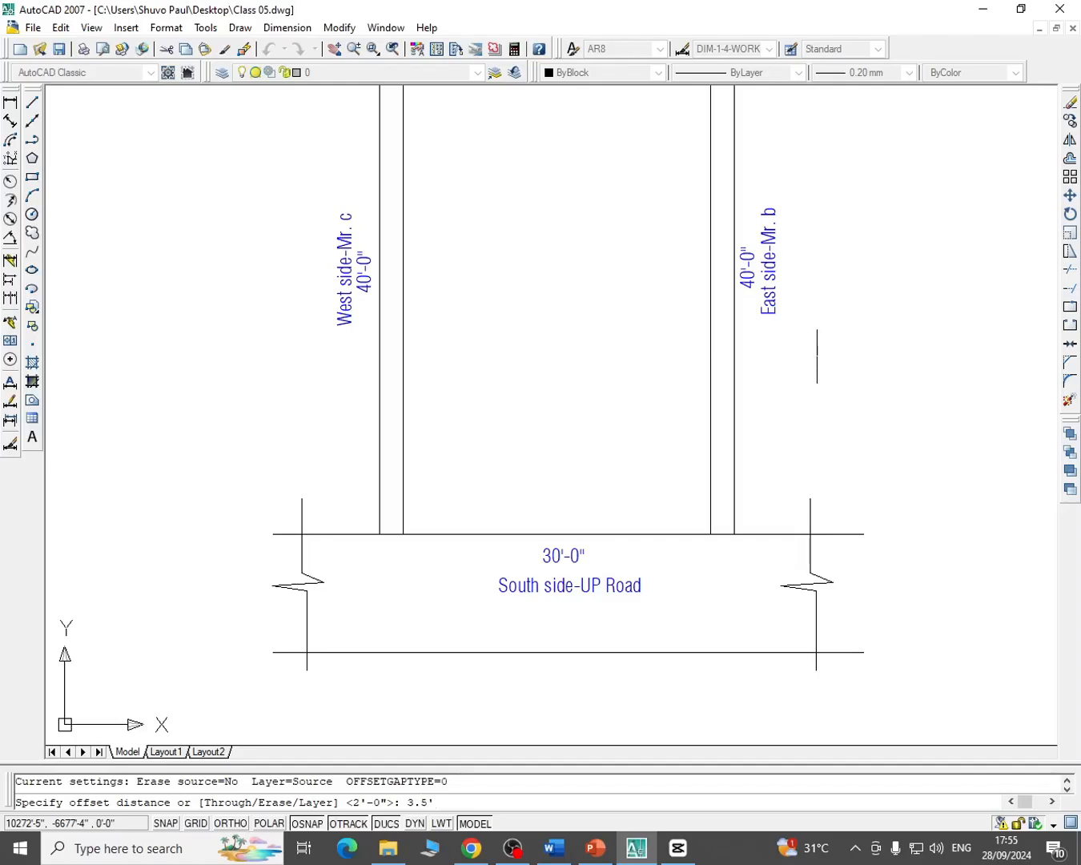
key(Return)
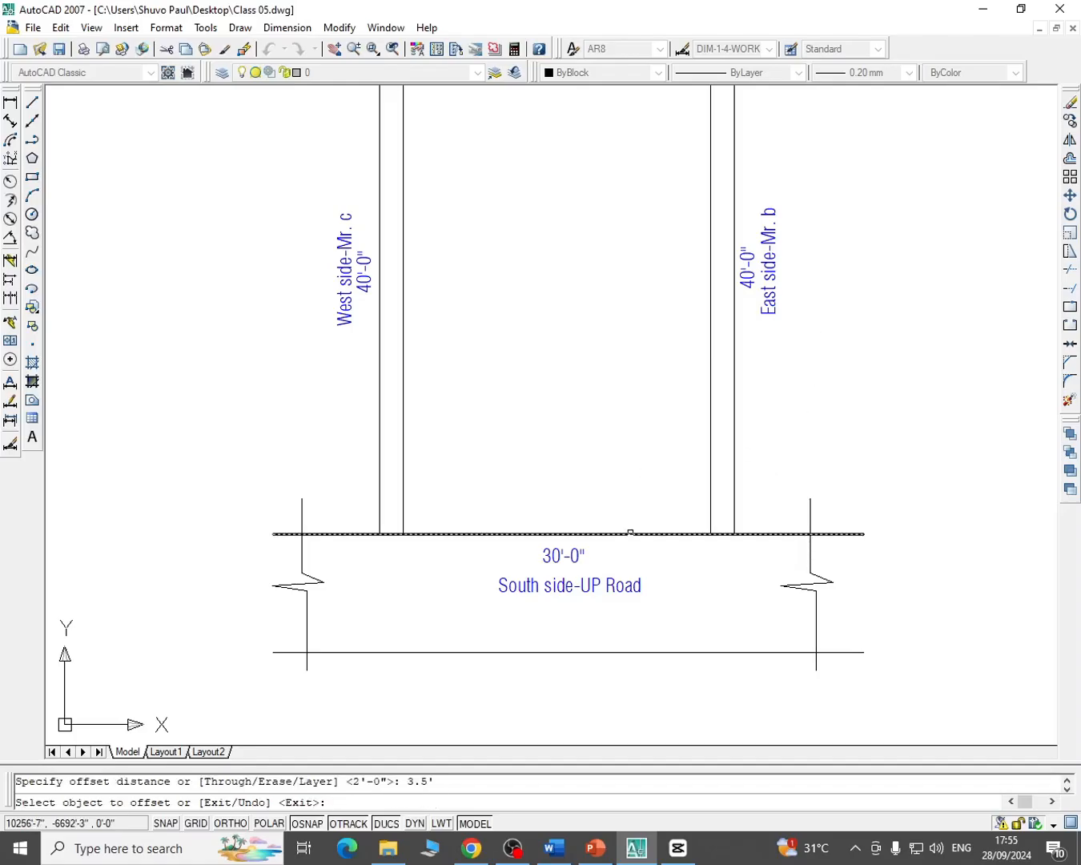
click(629, 534)
click(624, 466)
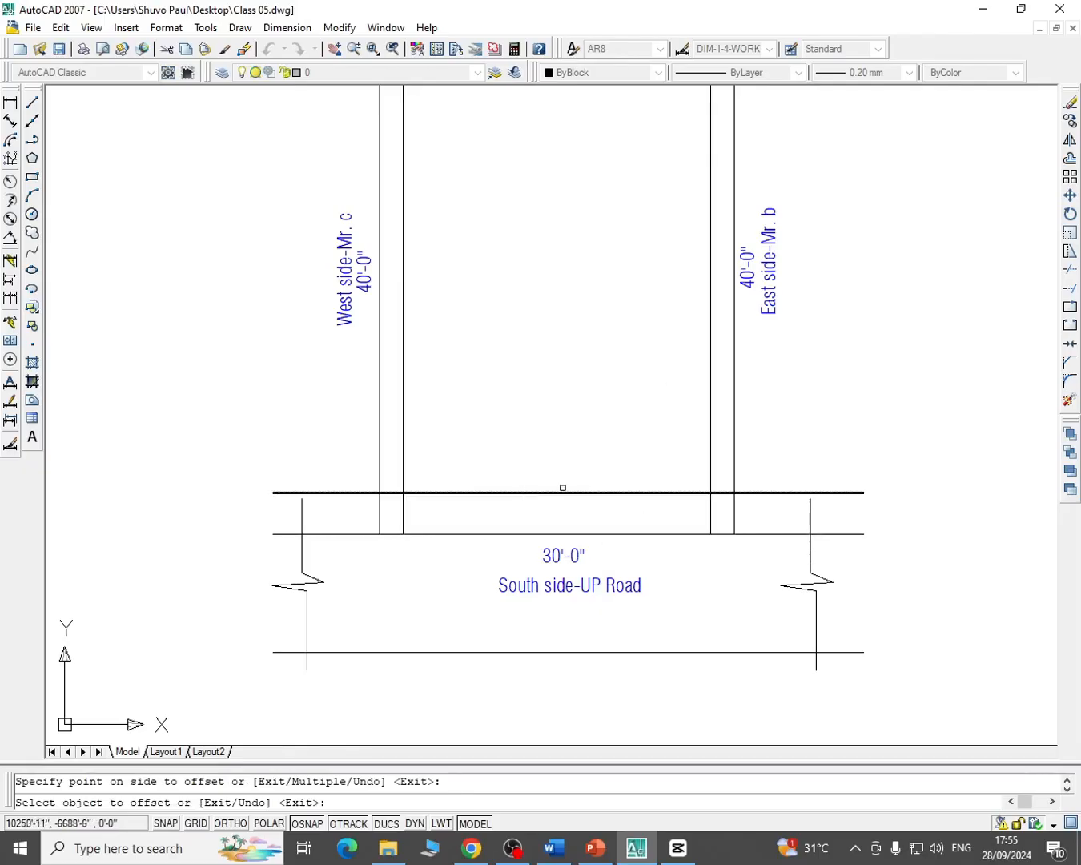
key(Escape)
Trim the overhanging ends of the inner south and east setback lines to form a clean southeast corner
scroll(607, 456, down, 2)
scroll(654, 313, up, 2)
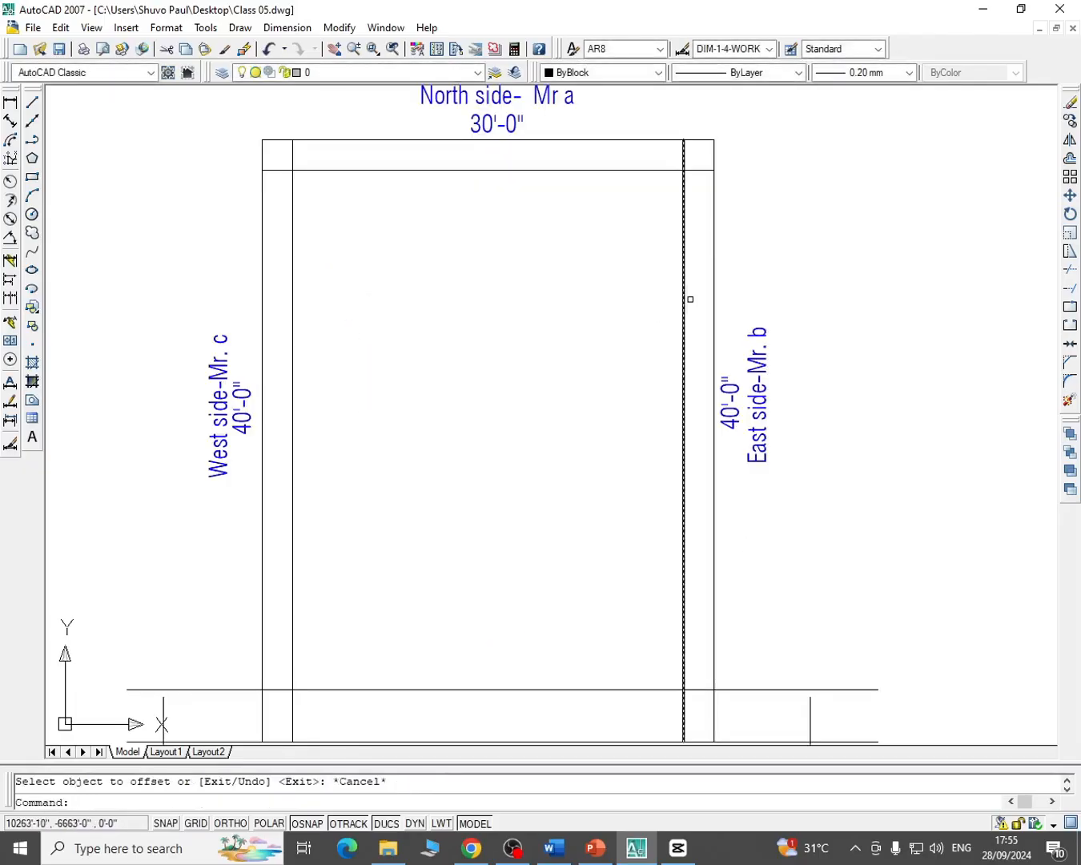
scroll(705, 368, down, 2)
scroll(413, 497, up, 3)
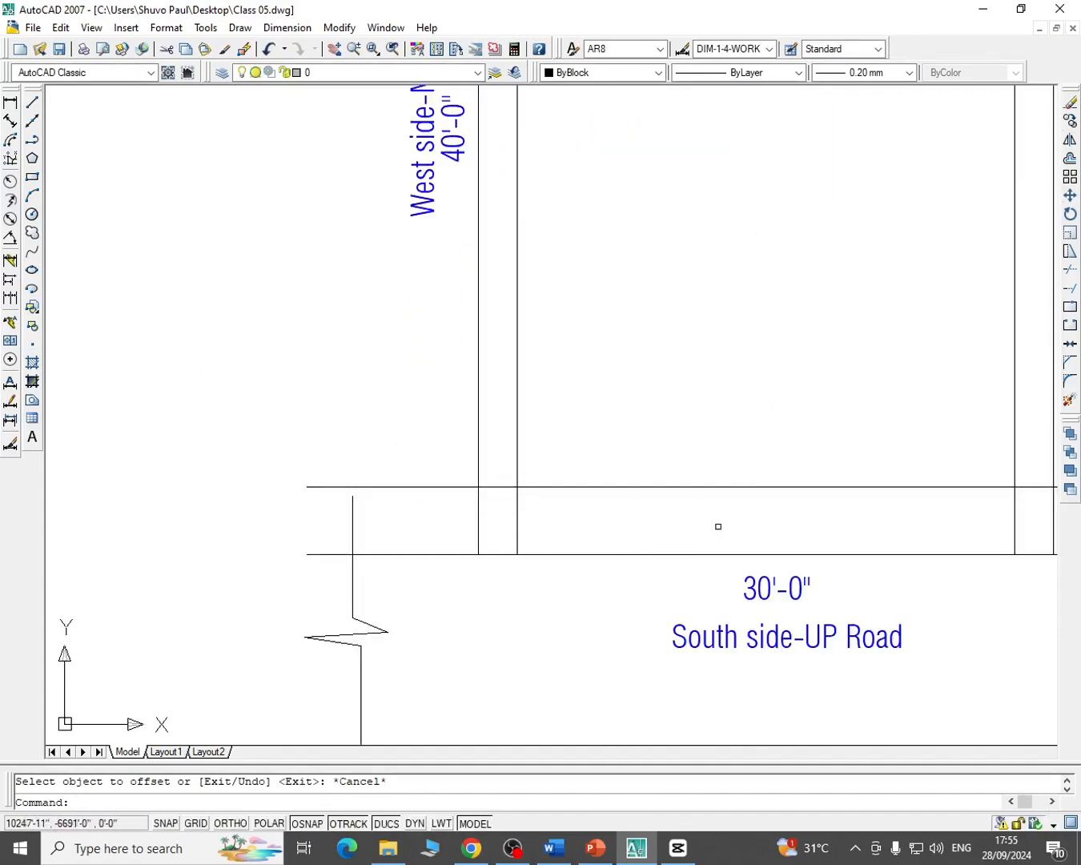
middle_drag(717, 524, 449, 487)
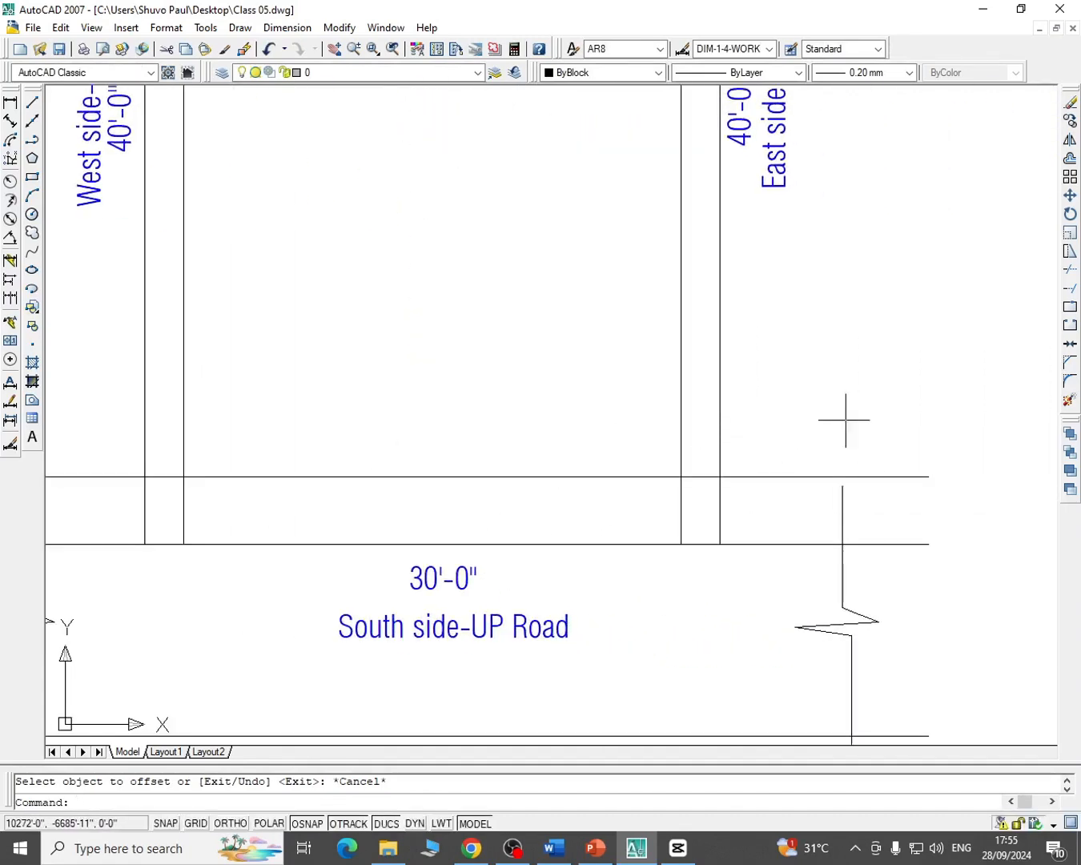
middle_drag(622, 435, 687, 417)
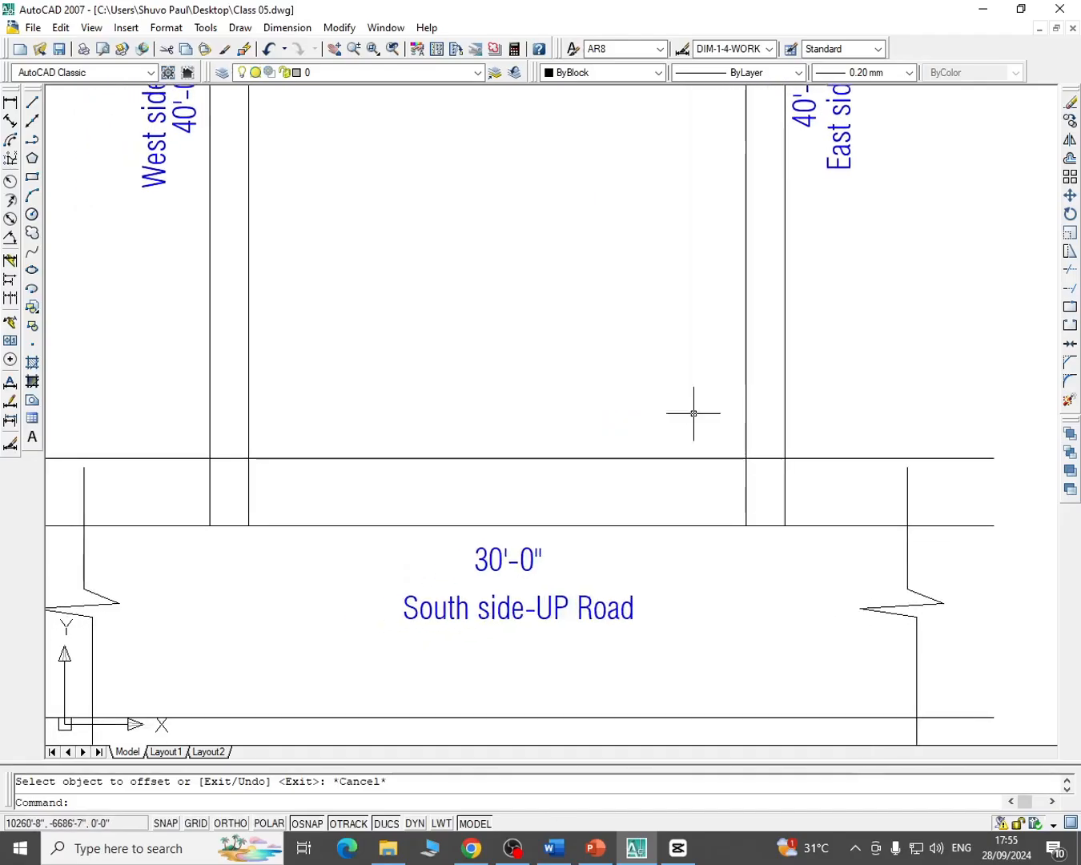
click(1073, 271)
click(1072, 271)
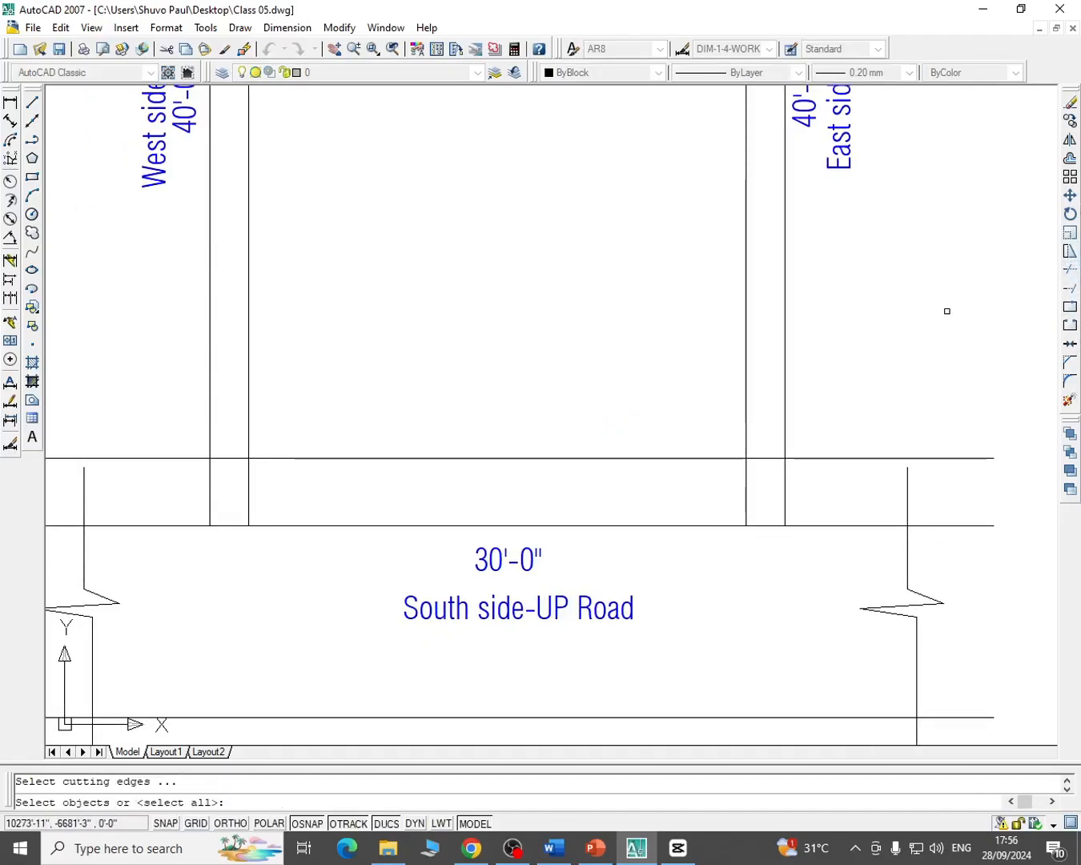
key(Return)
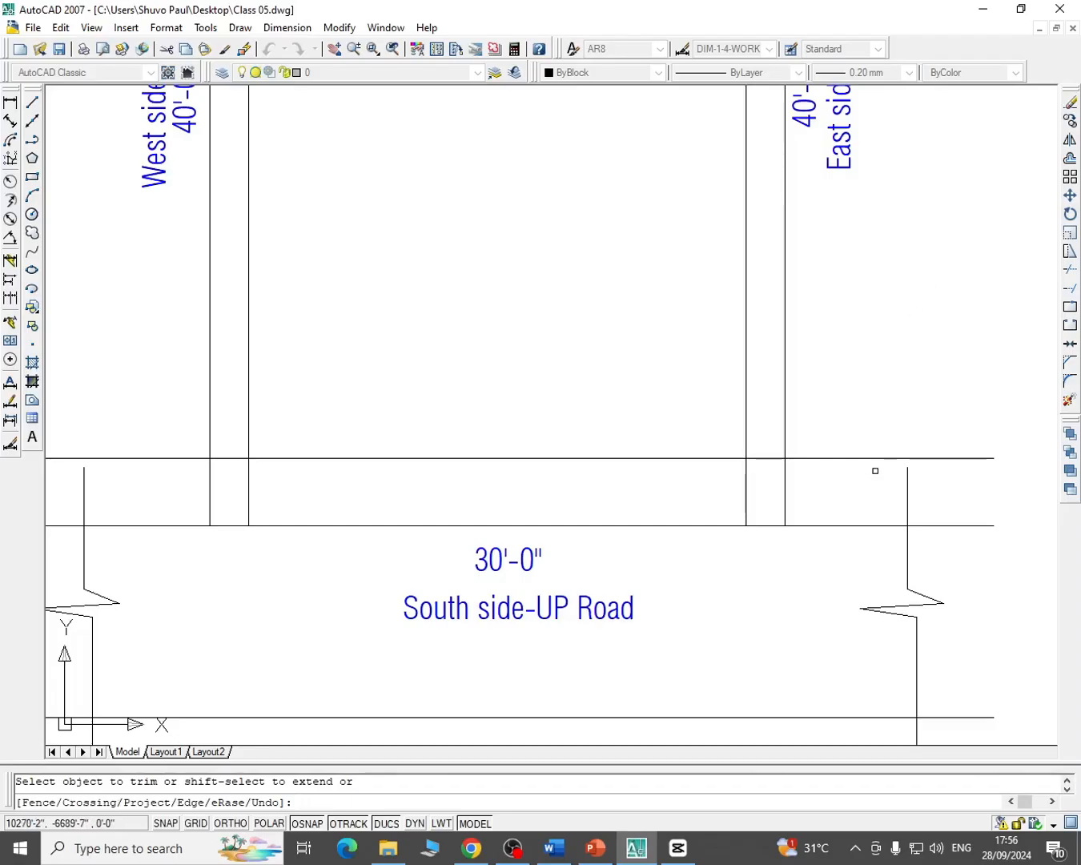
click(874, 459)
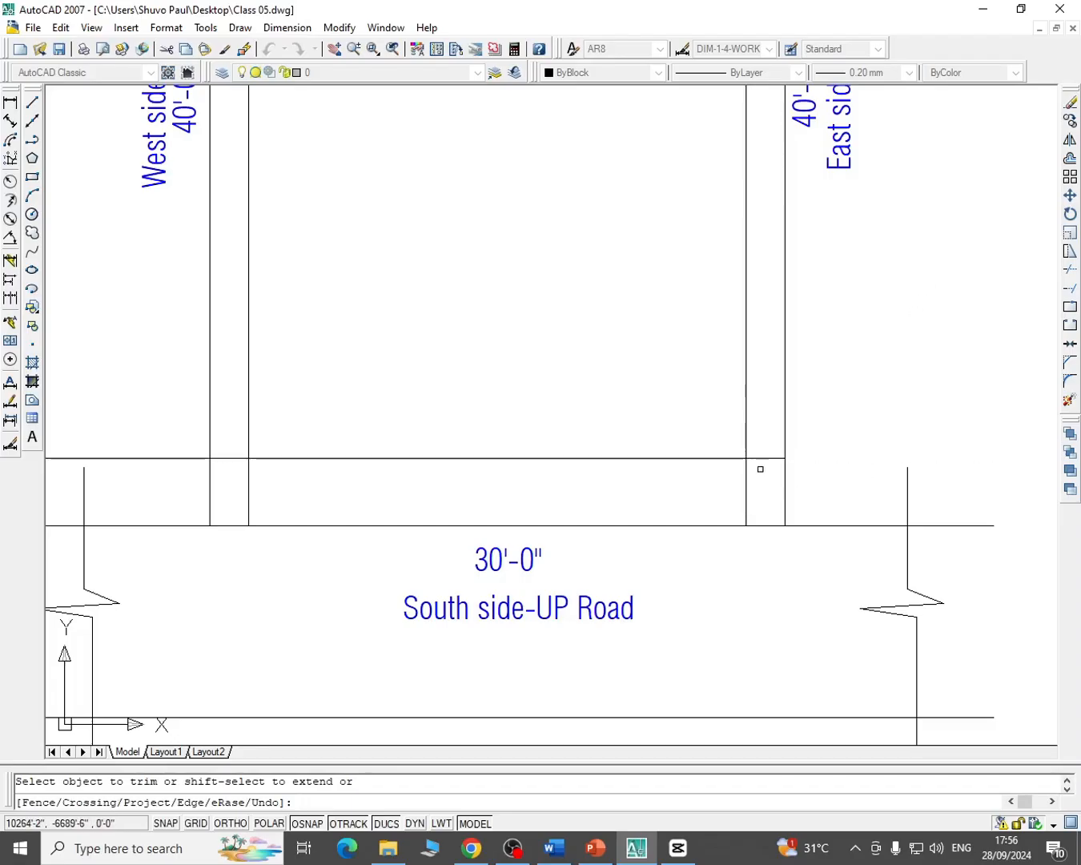
click(763, 458)
click(746, 472)
Trim the overhanging ends of the inner south and west setback lines to form a clean southwest corner
middle_drag(502, 485, 908, 441)
click(563, 417)
click(559, 405)
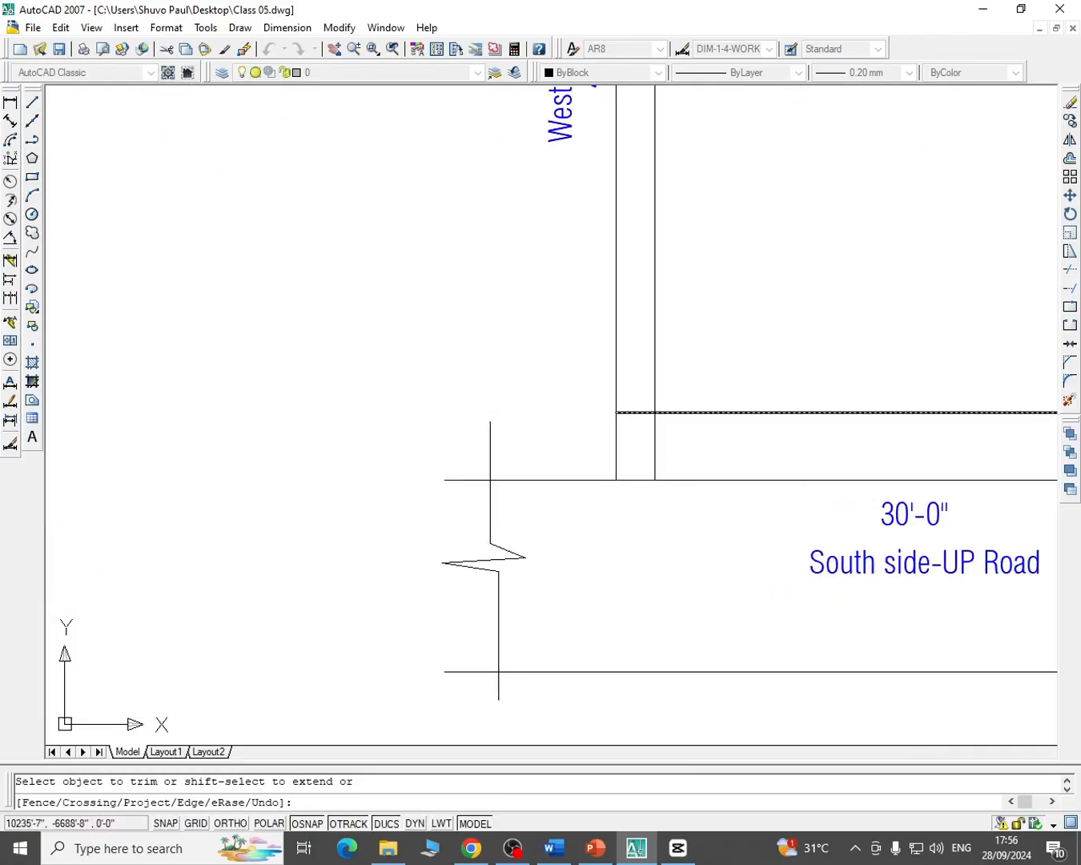
click(634, 408)
click(640, 419)
click(661, 424)
click(647, 435)
Trim the inner north and west setback lines where they extend past their intersection at the northwest corner
scroll(646, 435, down, 2)
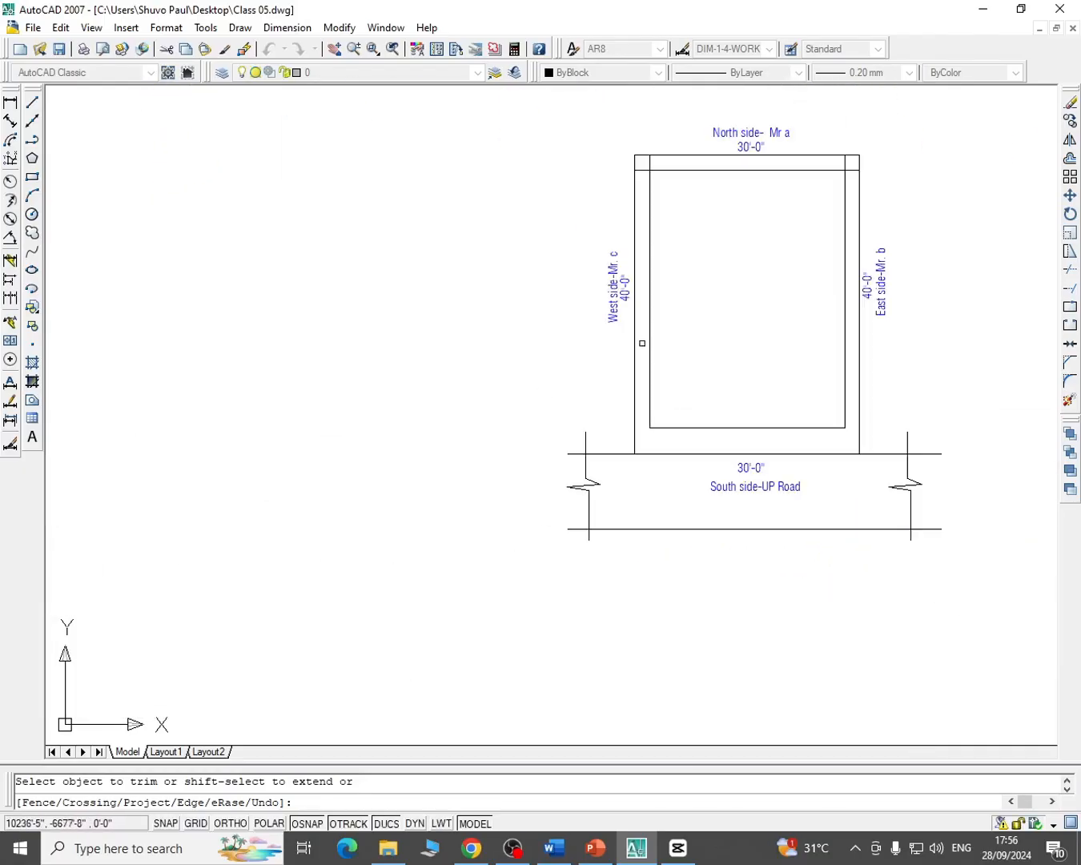
scroll(650, 178, up, 3)
click(628, 148)
middle_drag(644, 178, 559, 309)
click(557, 253)
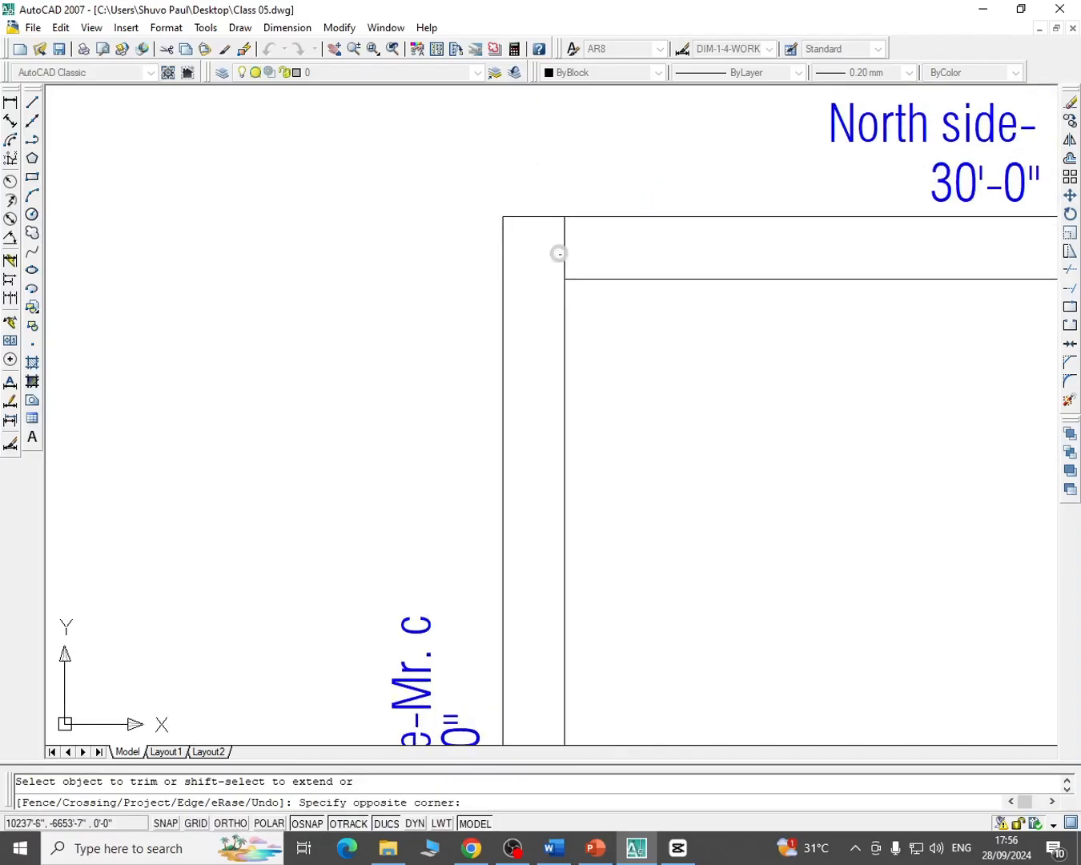
click(584, 244)
Trim the inner north and east setback lines where they extend past their intersection at the northeast corner
scroll(584, 244, down, 2)
scroll(893, 242, up, 3)
click(899, 238)
click(866, 260)
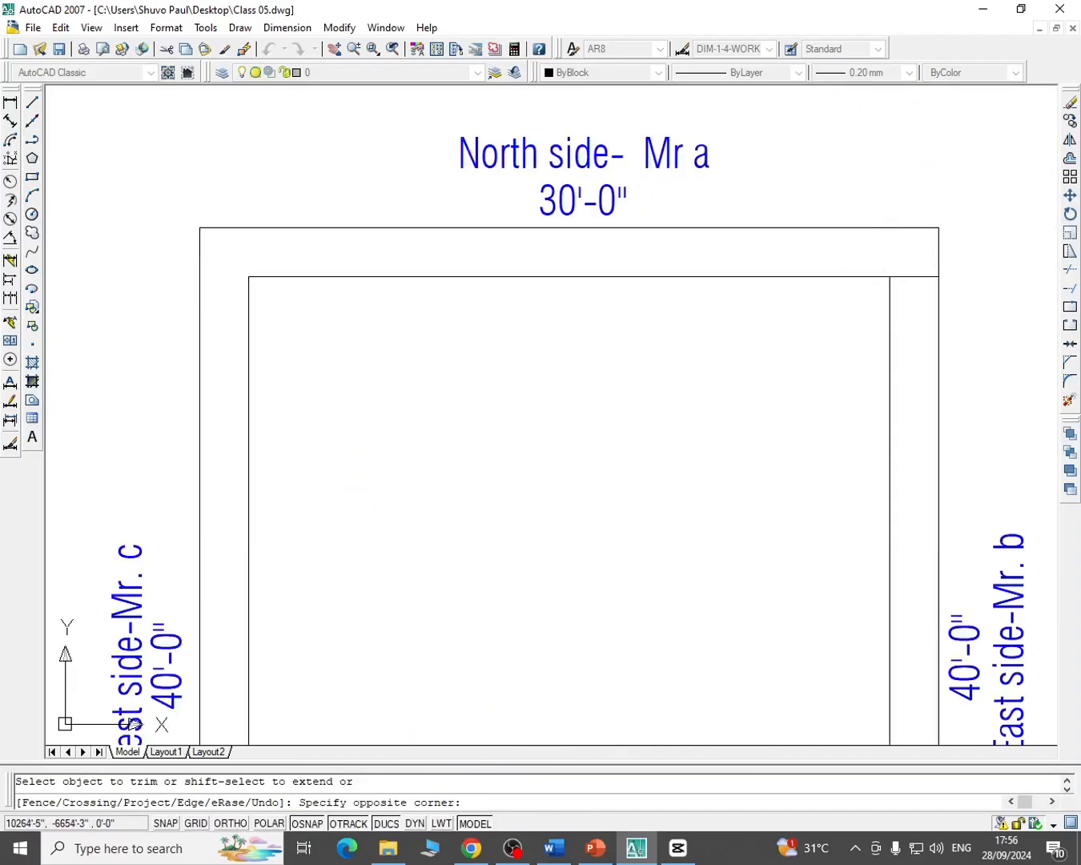
scroll(898, 410, down, 5)
scroll(817, 407, up, 2)
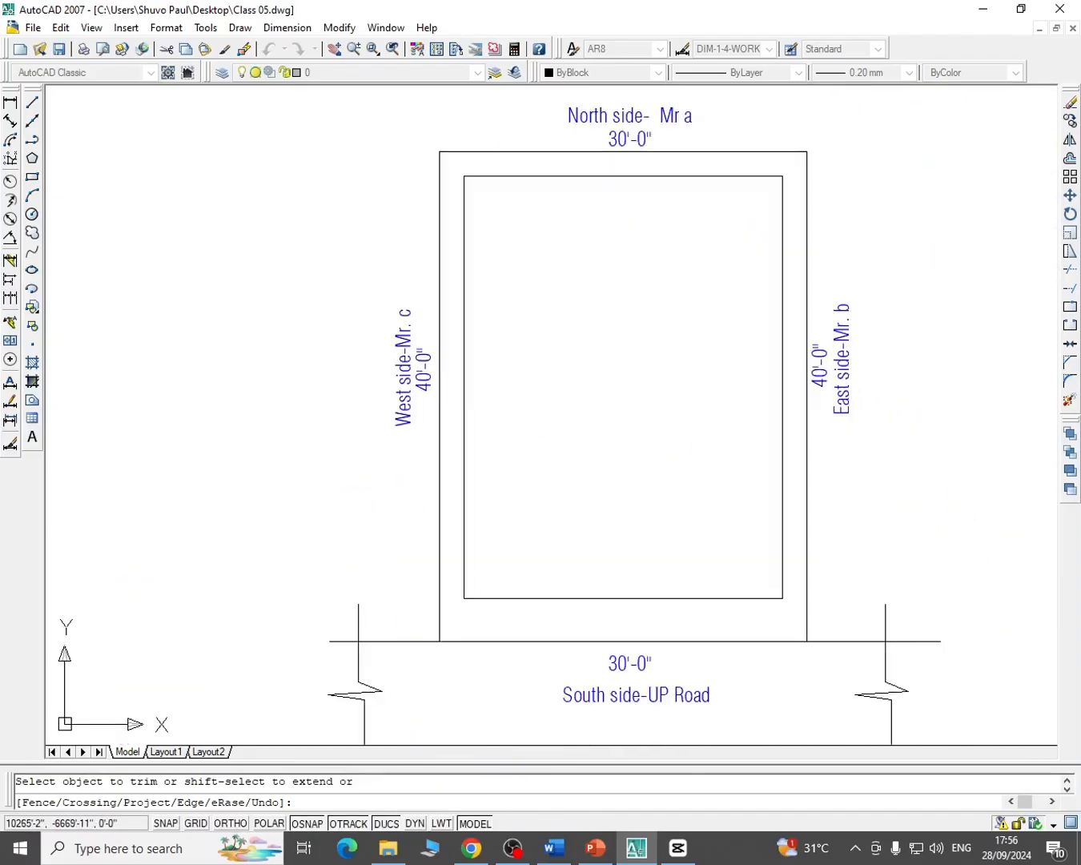
key(Escape)
click(795, 171)
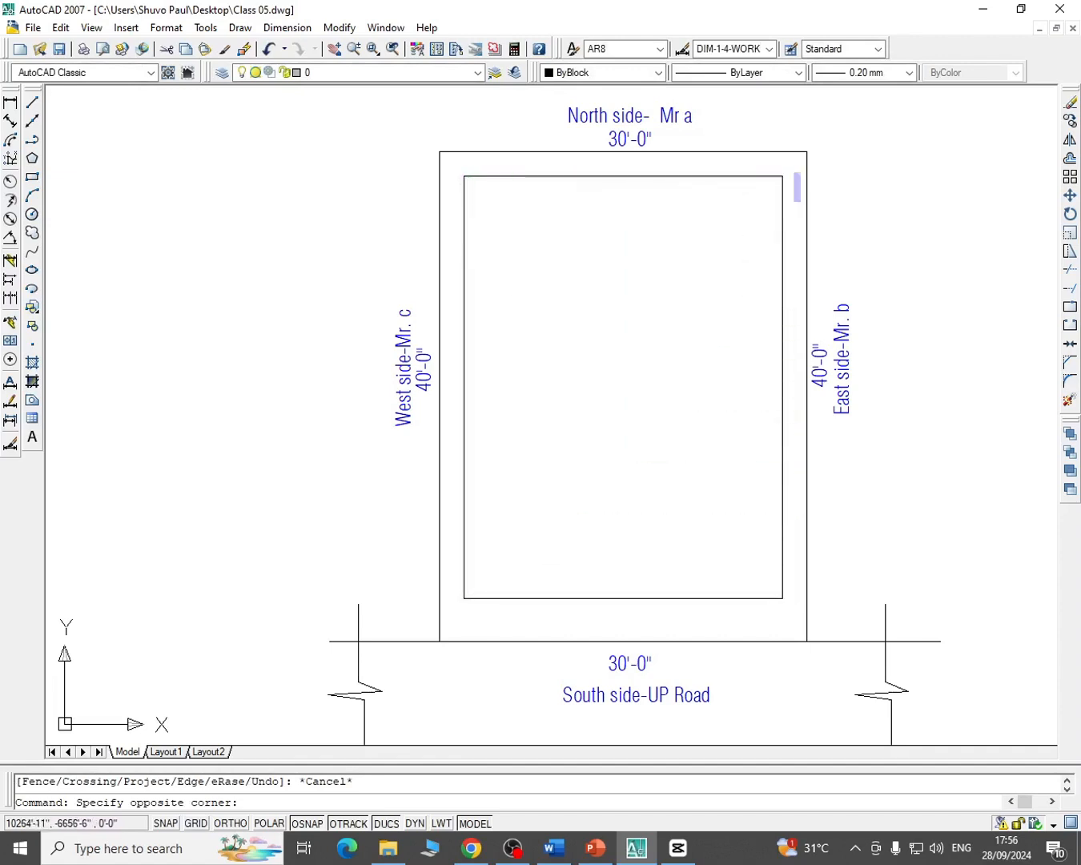
click(796, 183)
middle_drag(921, 491, 894, 508)
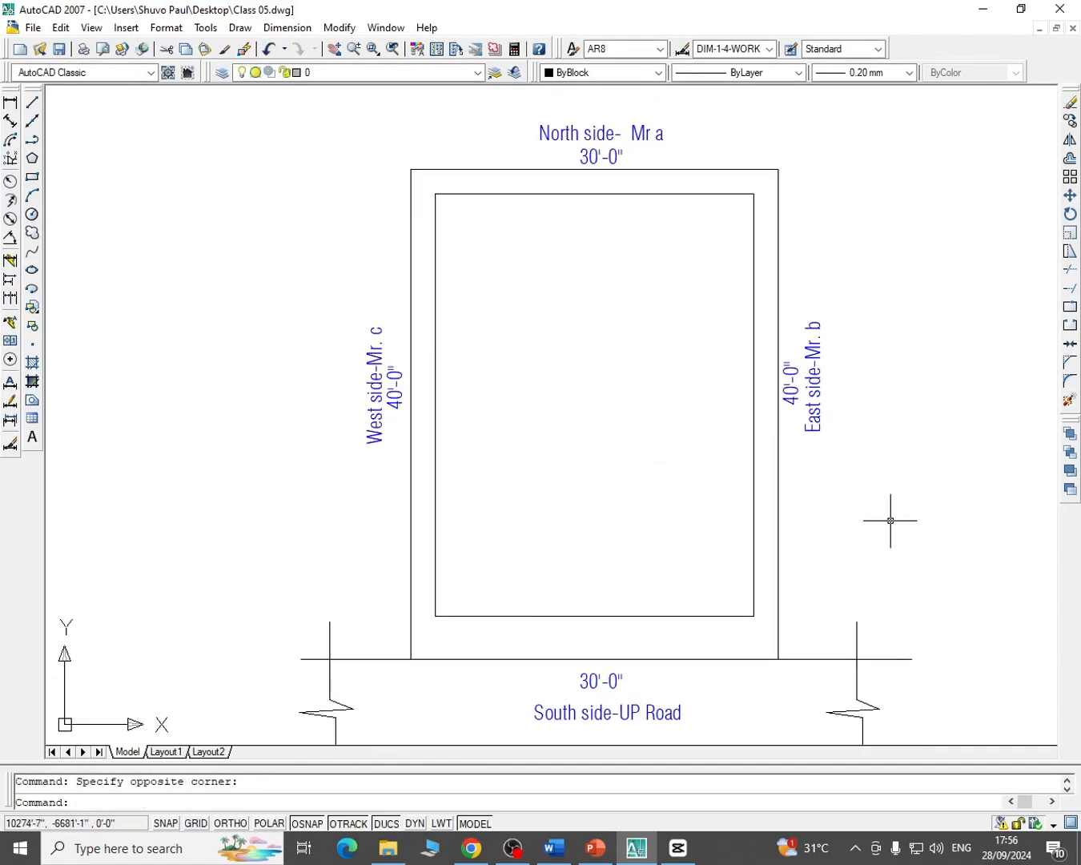
key(Escape)
click(763, 185)
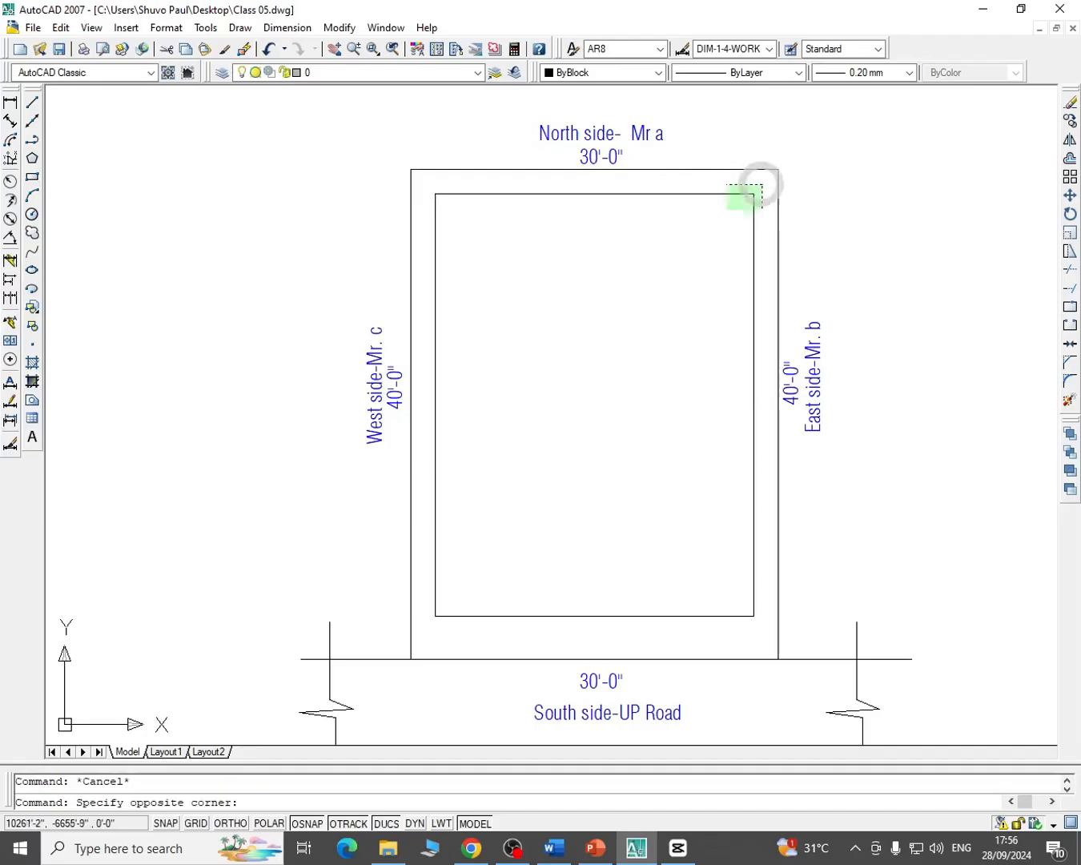
key(Escape)
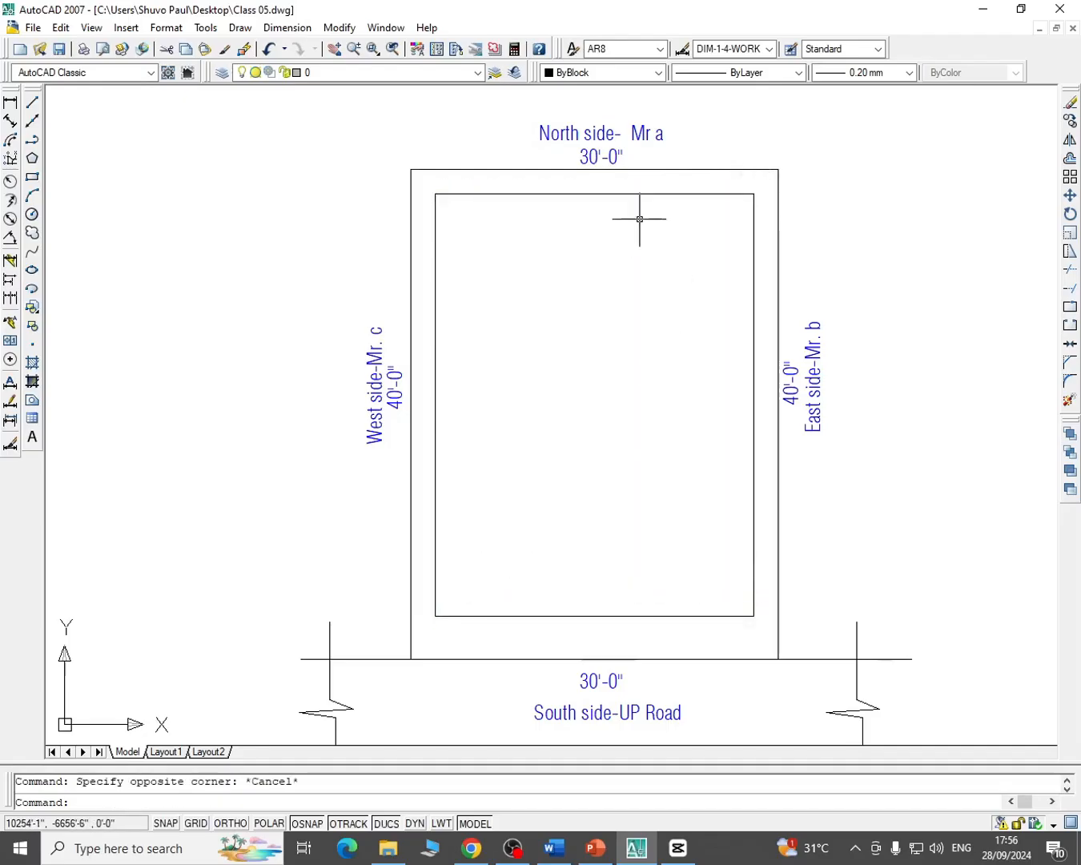
middle_drag(640, 235, 657, 241)
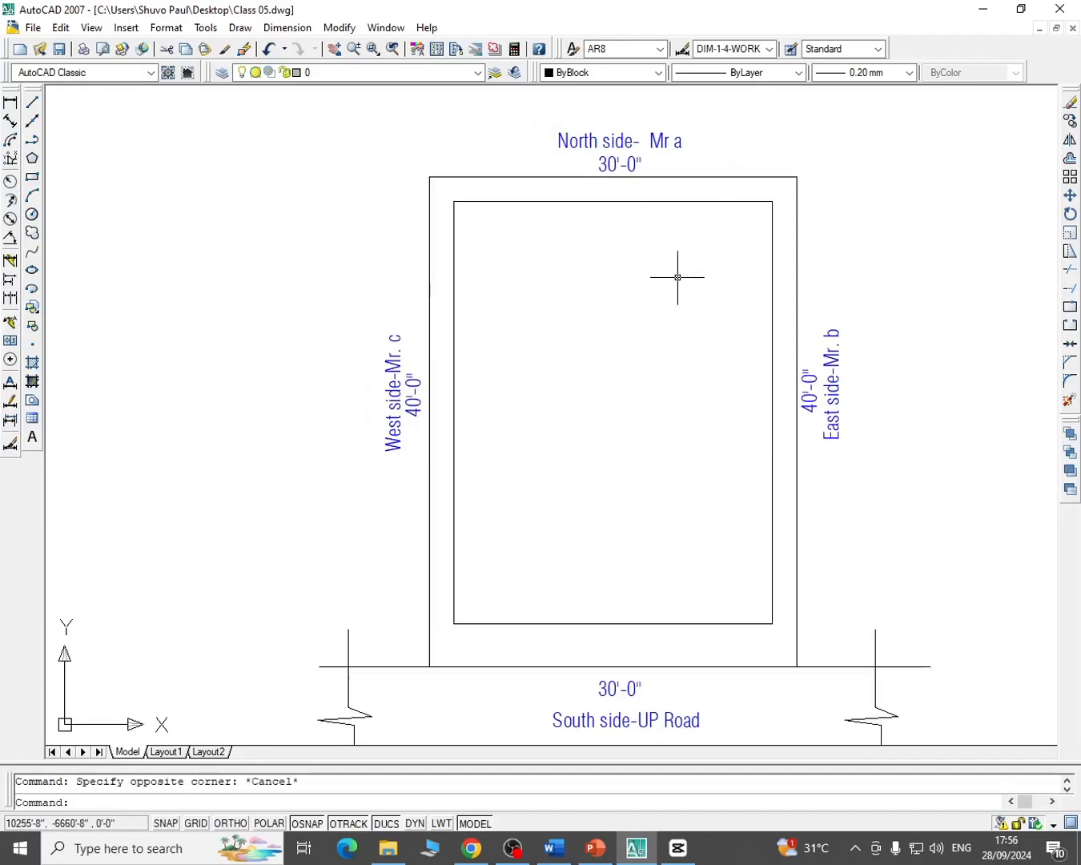
Add a linear dimension across the inner rectangle's north line, placed just below that line
click(9, 101)
scroll(452, 218, up, 3)
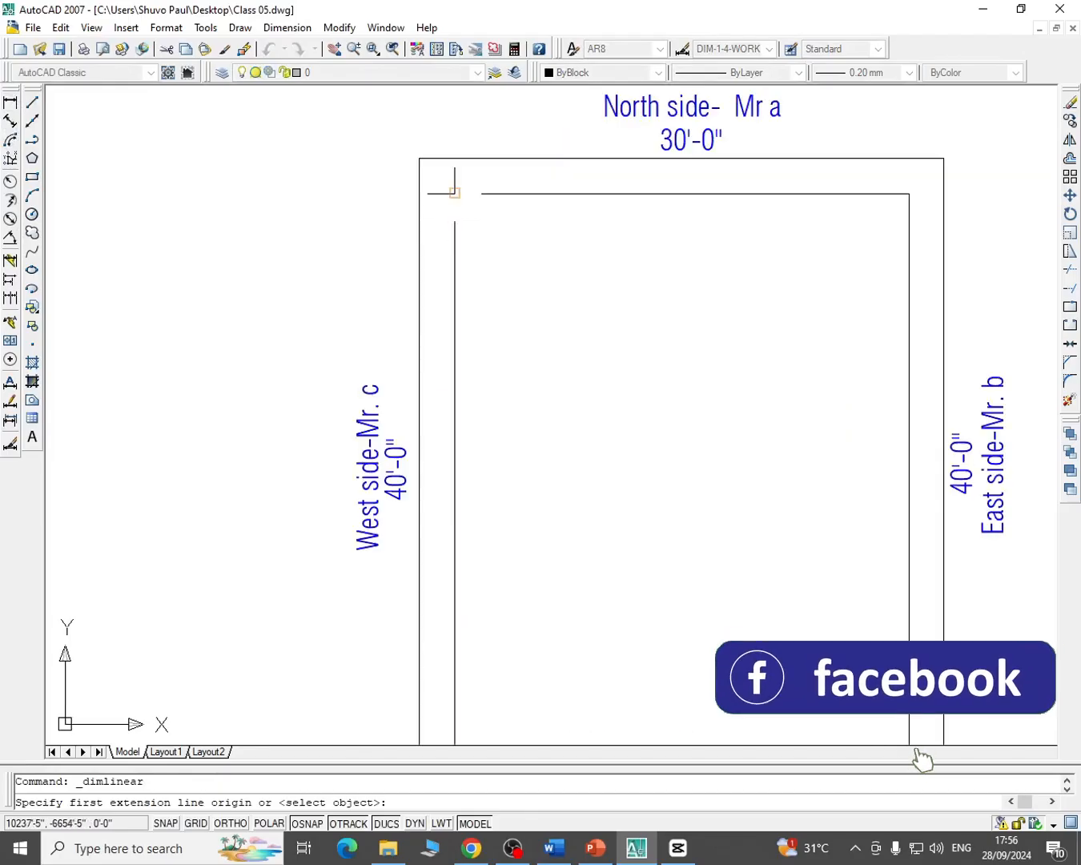
click(456, 193)
click(909, 194)
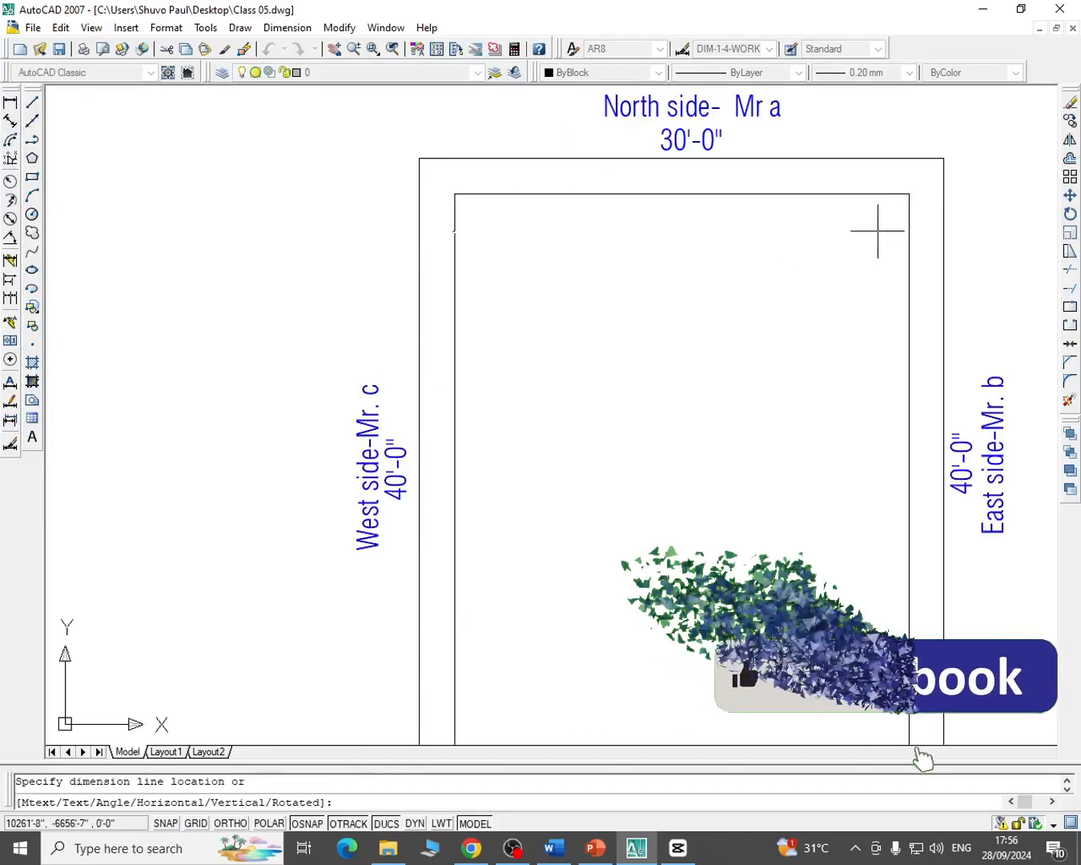
scroll(828, 232, up, 3)
click(827, 234)
middle_drag(546, 322, 724, 391)
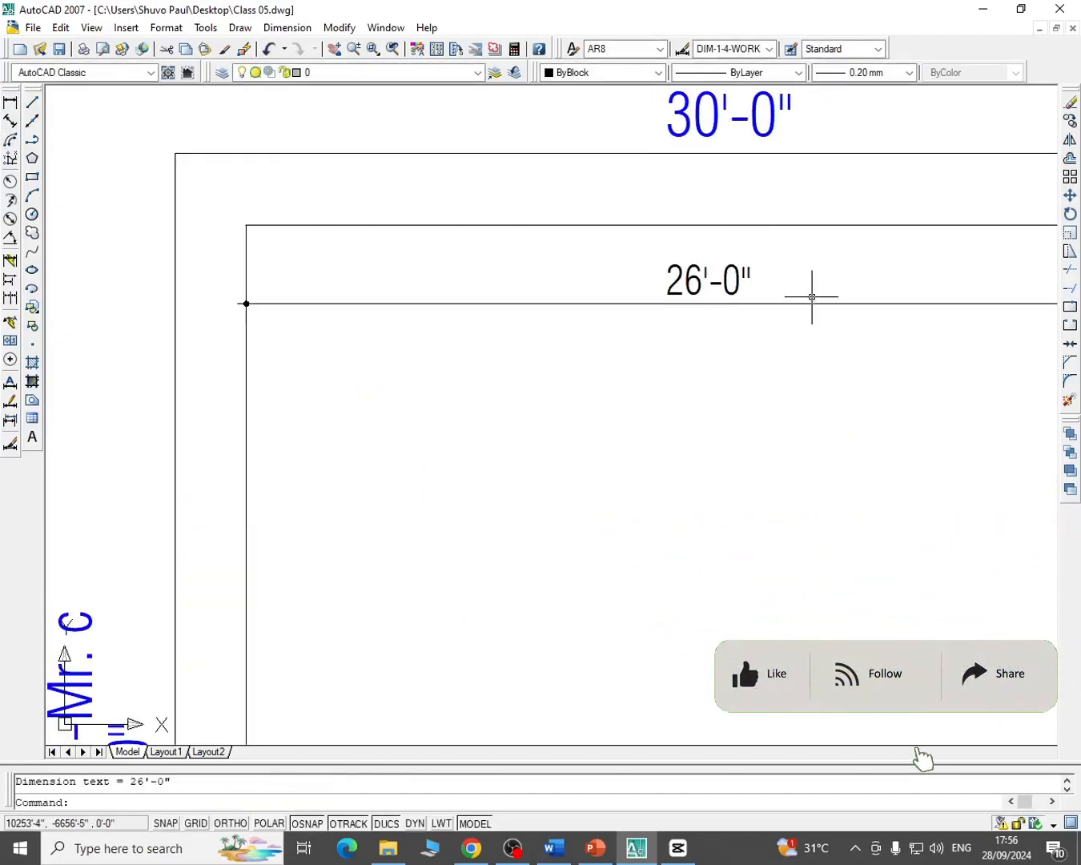
mouse_move(811, 297)
middle_down()
mouse_move(772, 275)
mouse_move(685, 368)
middle_up()
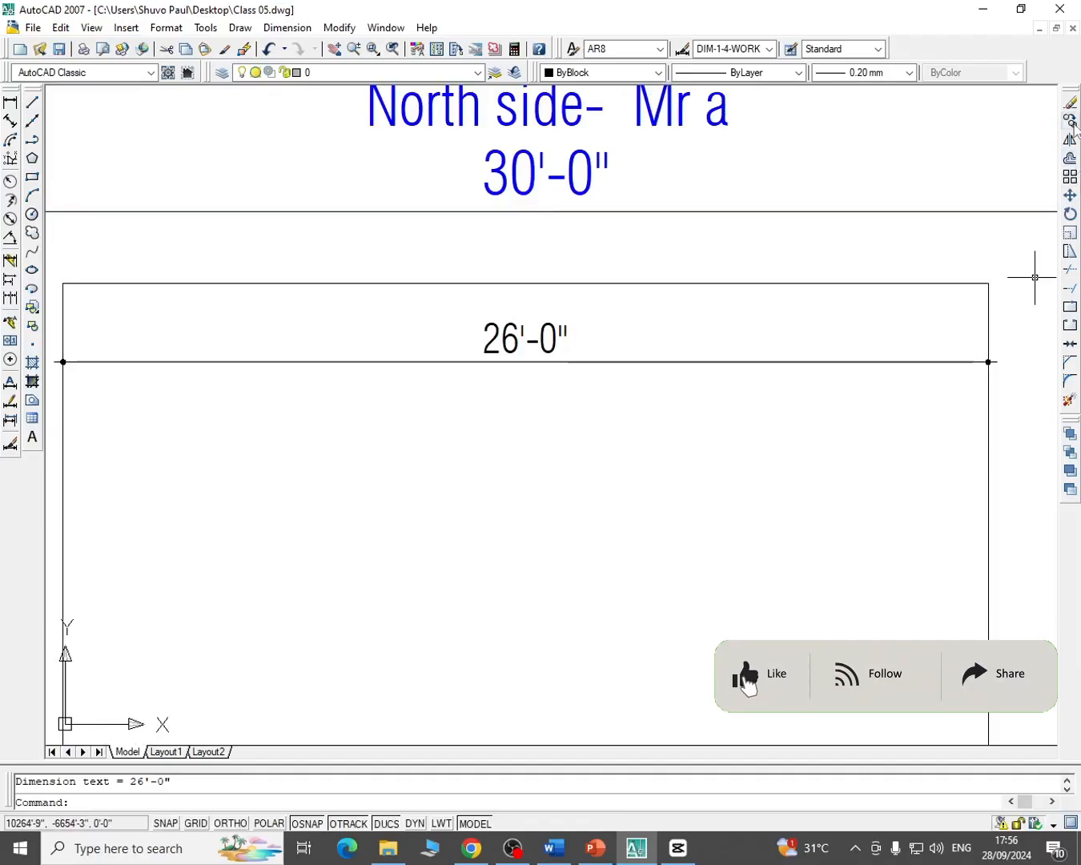
Copy the north side's 30'-0" text down into the inner rectangle, over the new linear dimension's text
click(1072, 121)
click(545, 171)
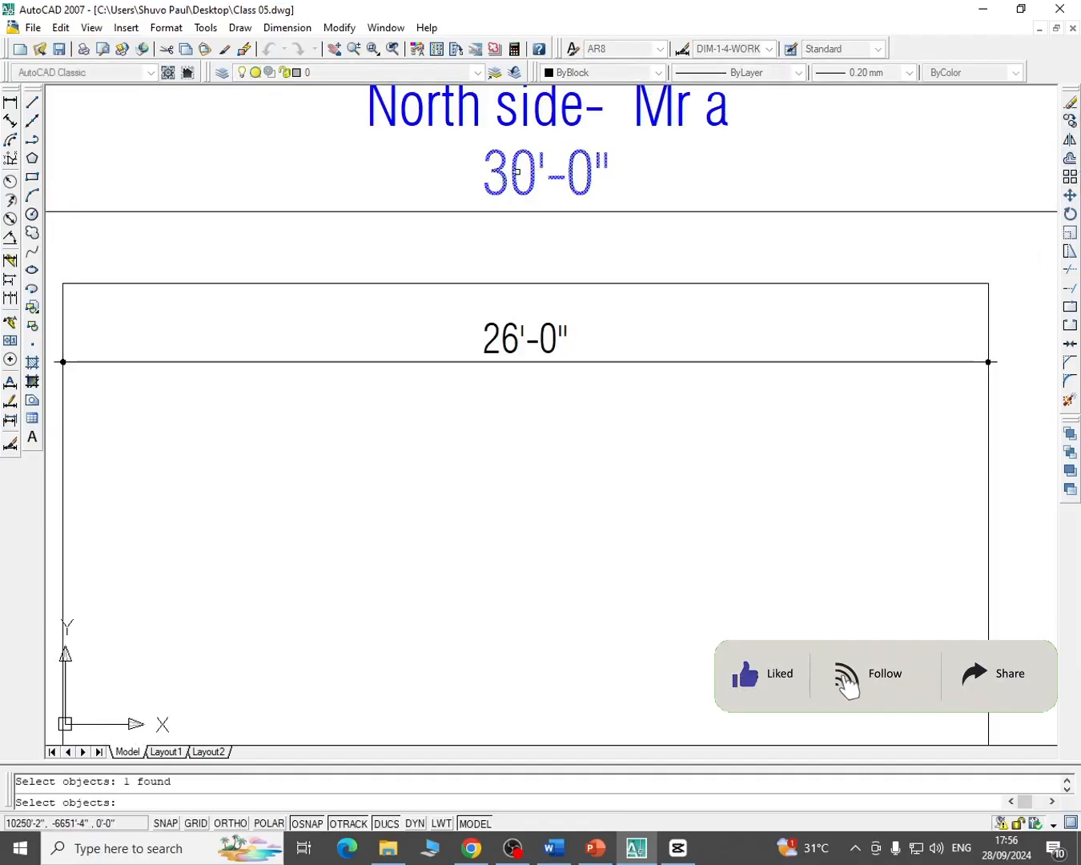
key(Return)
click(516, 173)
click(512, 336)
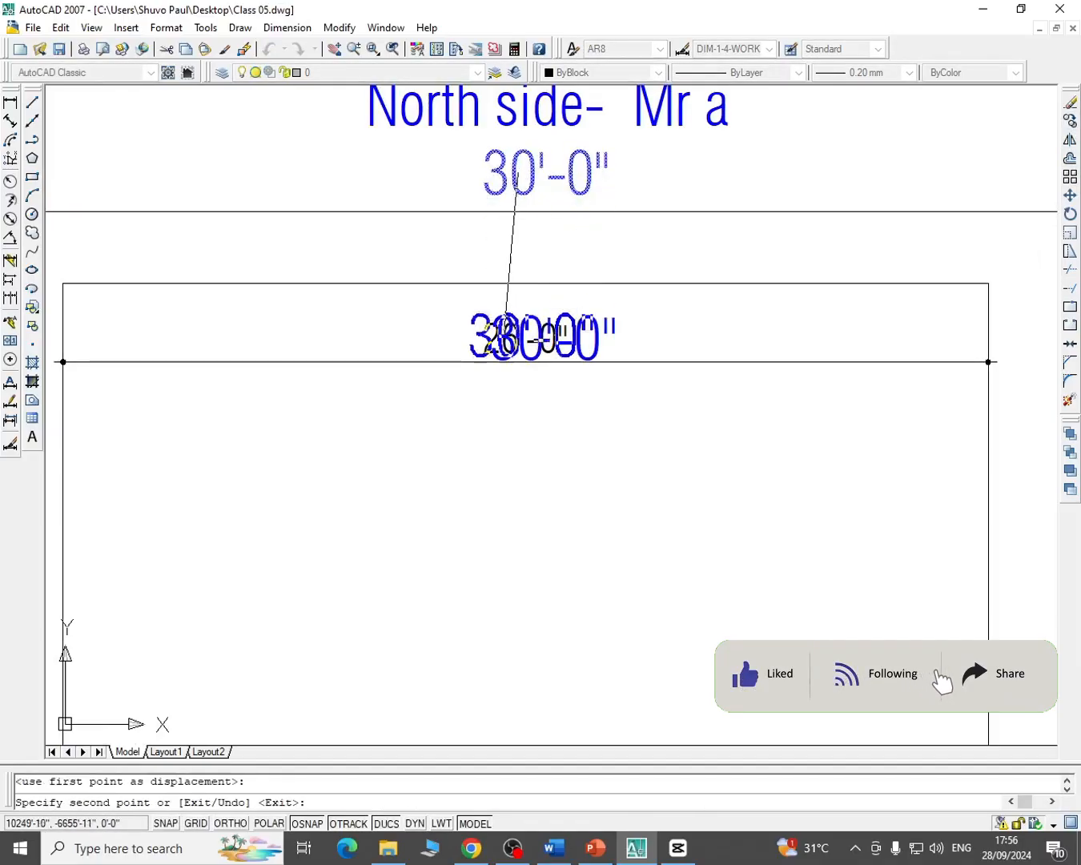
middle_drag(594, 409, 657, 387)
key(Escape)
Move the copied 30'-0" text slightly straight up, towards the inner rectangle's north line
click(704, 320)
click(740, 293)
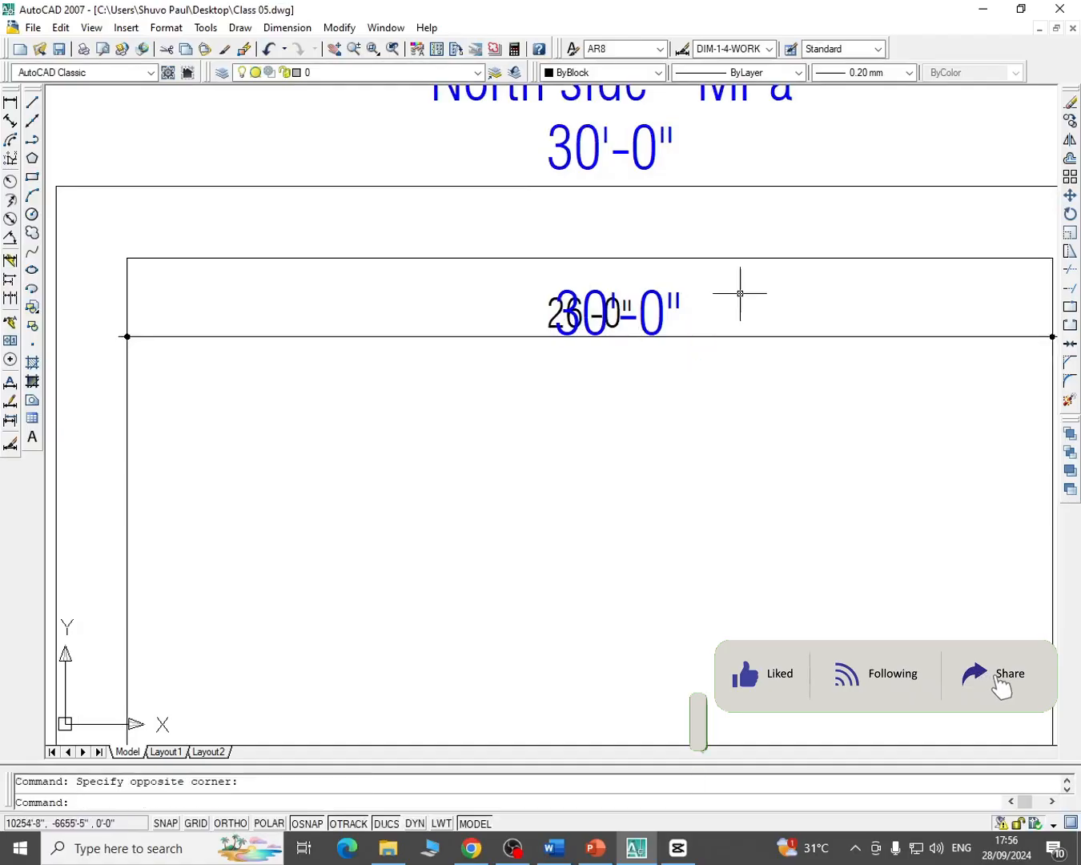
click(645, 309)
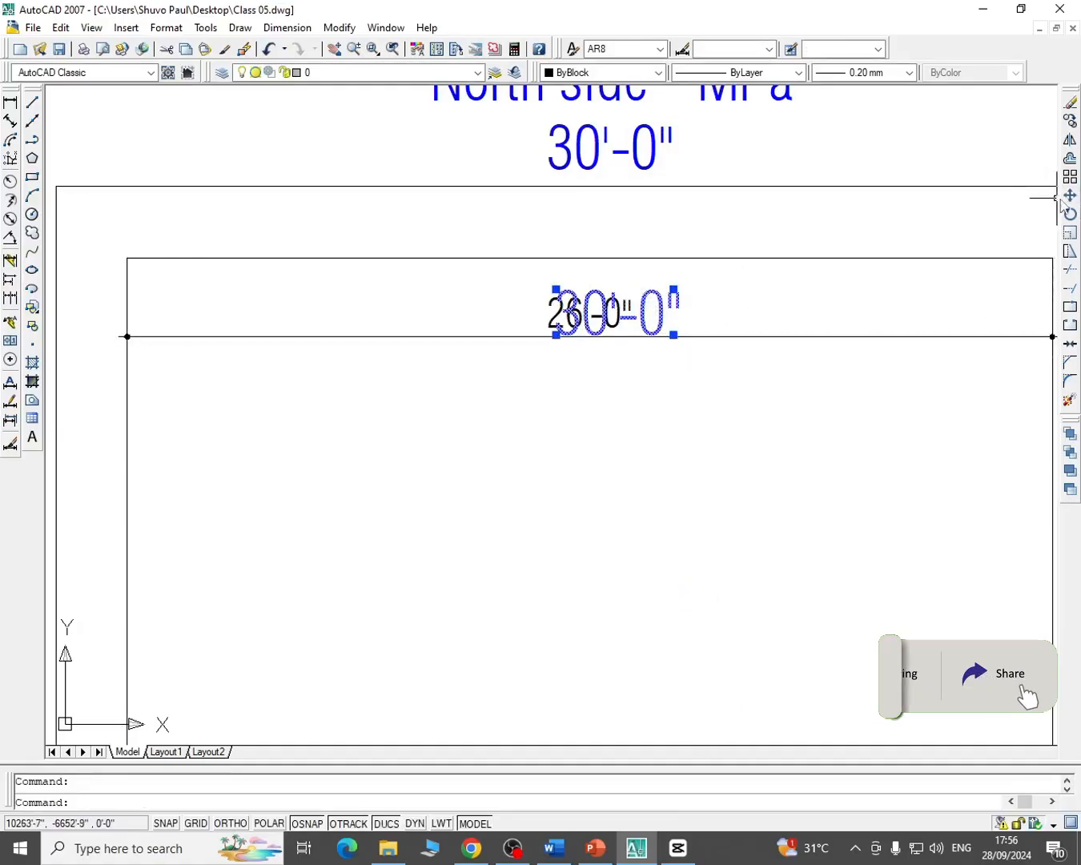
click(1071, 195)
click(833, 474)
click(833, 409)
Edit the copied text inside the inner rectangle to read 26'-0"
scroll(616, 388, up, 3)
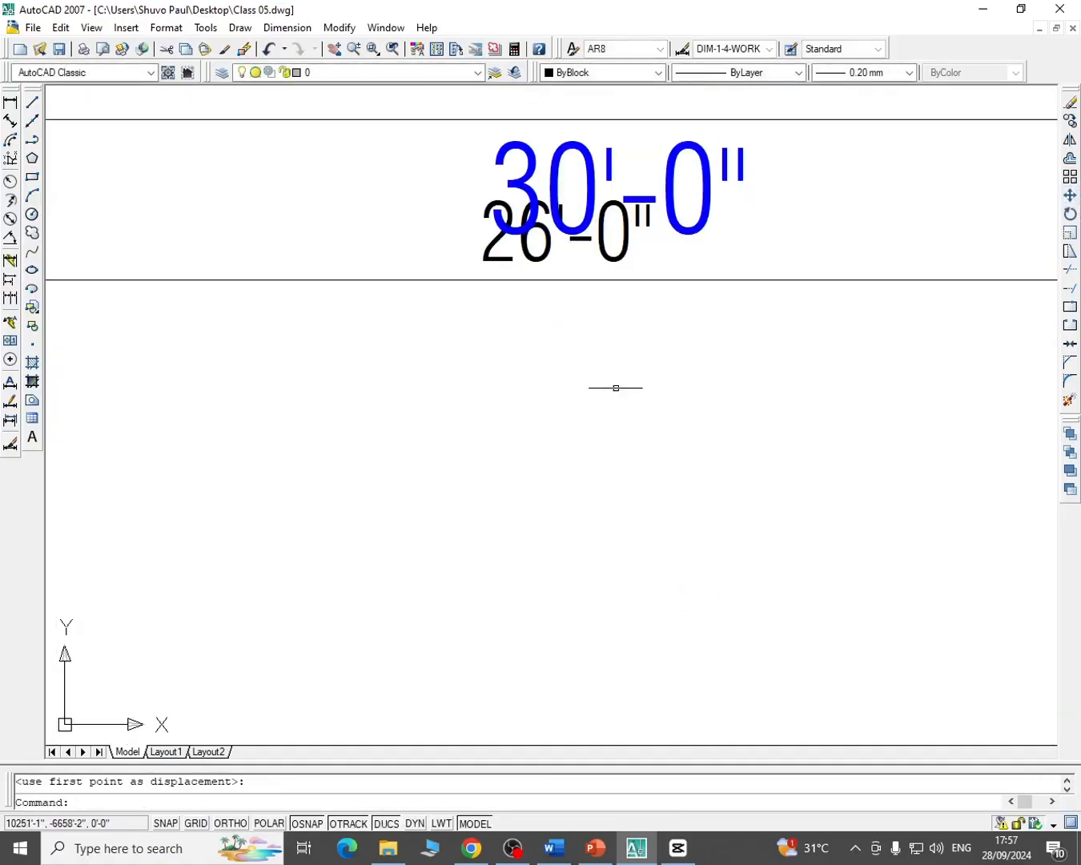
middle_drag(544, 289, 543, 367)
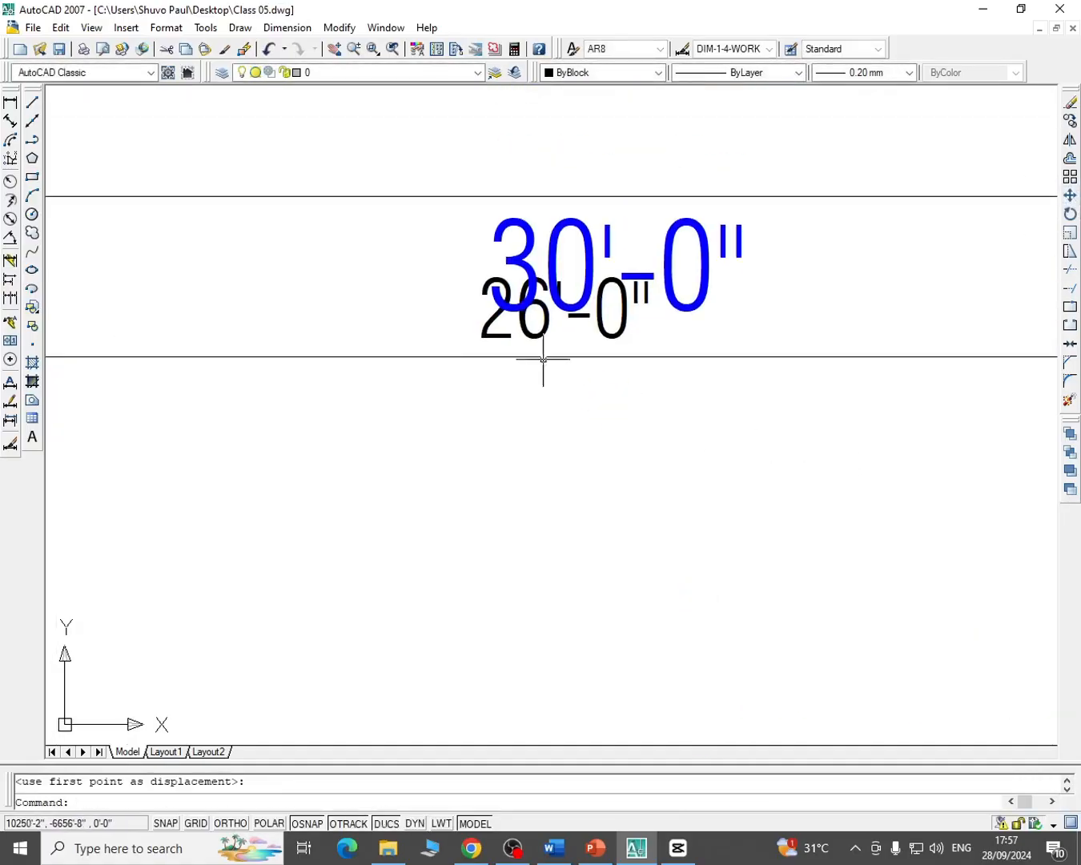
click(588, 257)
scroll(603, 256, down, 3)
key(Escape)
click(606, 252)
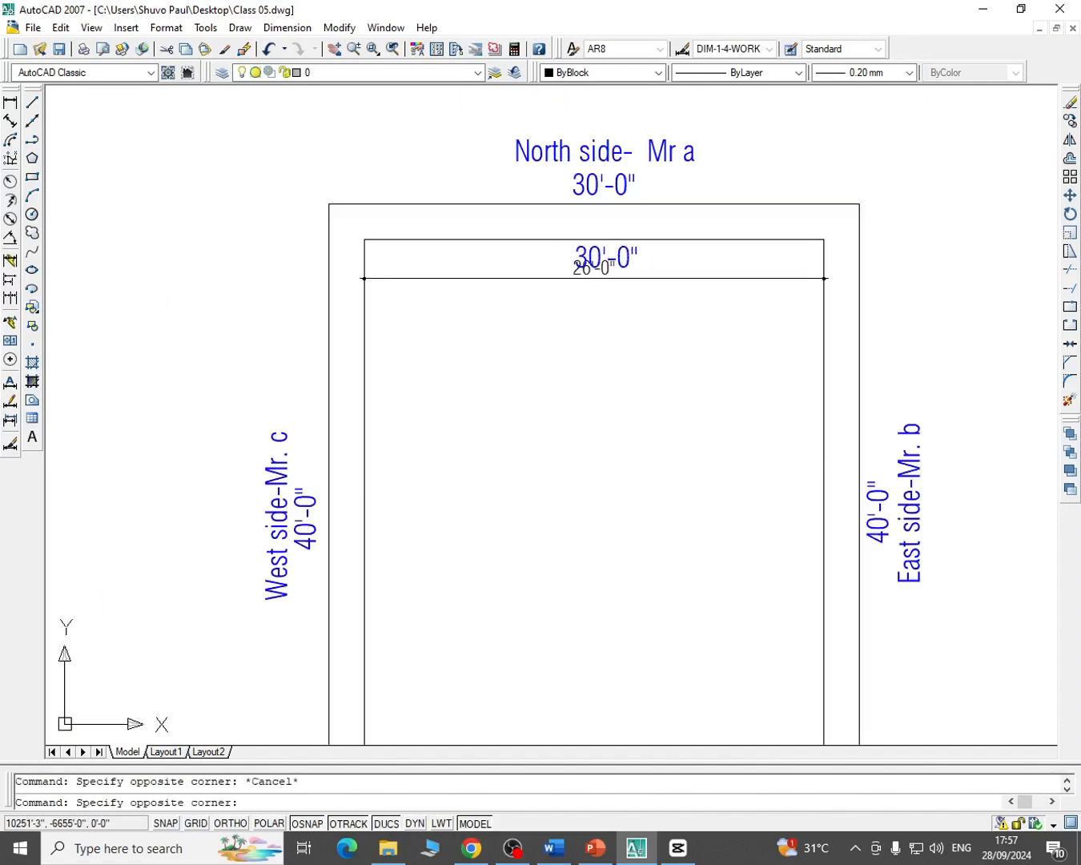
click(606, 253)
double_click(605, 256)
drag(615, 265, 474, 267)
text(26)
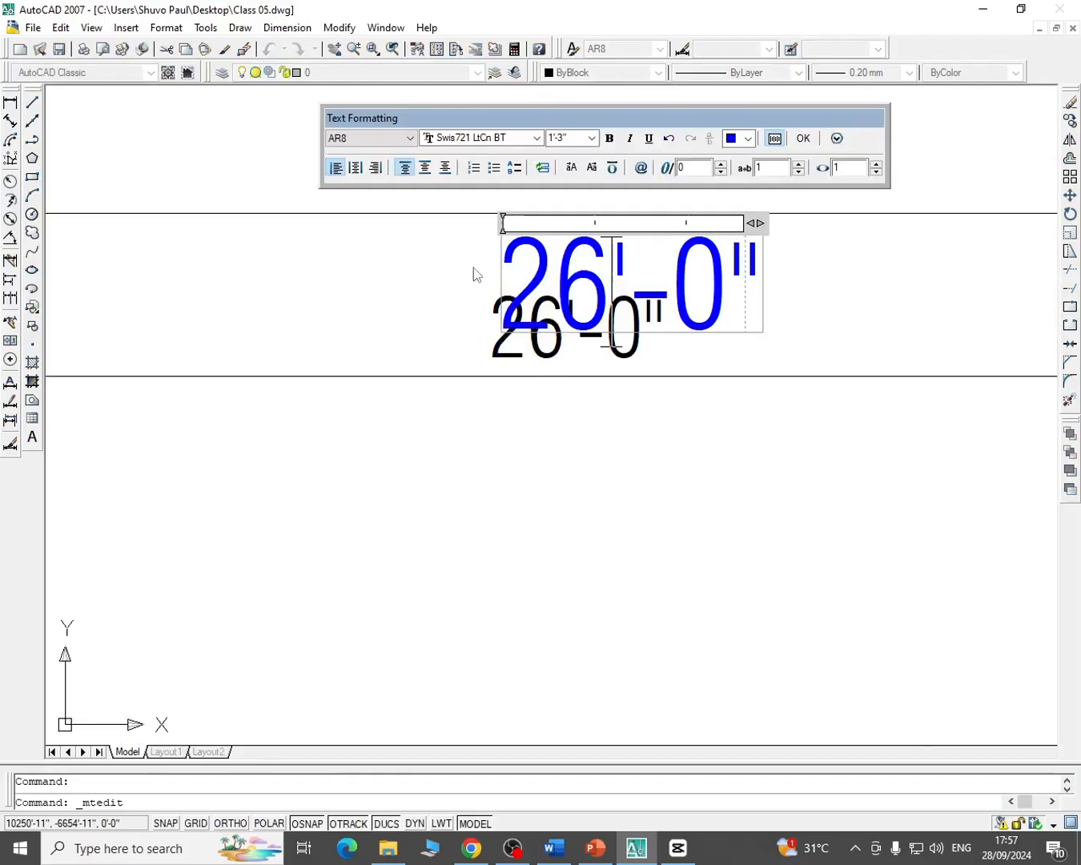
click(453, 308)
Delete the linear dimension under the inner rectangle's north line, keeping the blue 26'-0" text
click(483, 398)
click(472, 414)
scroll(472, 415, up, 2)
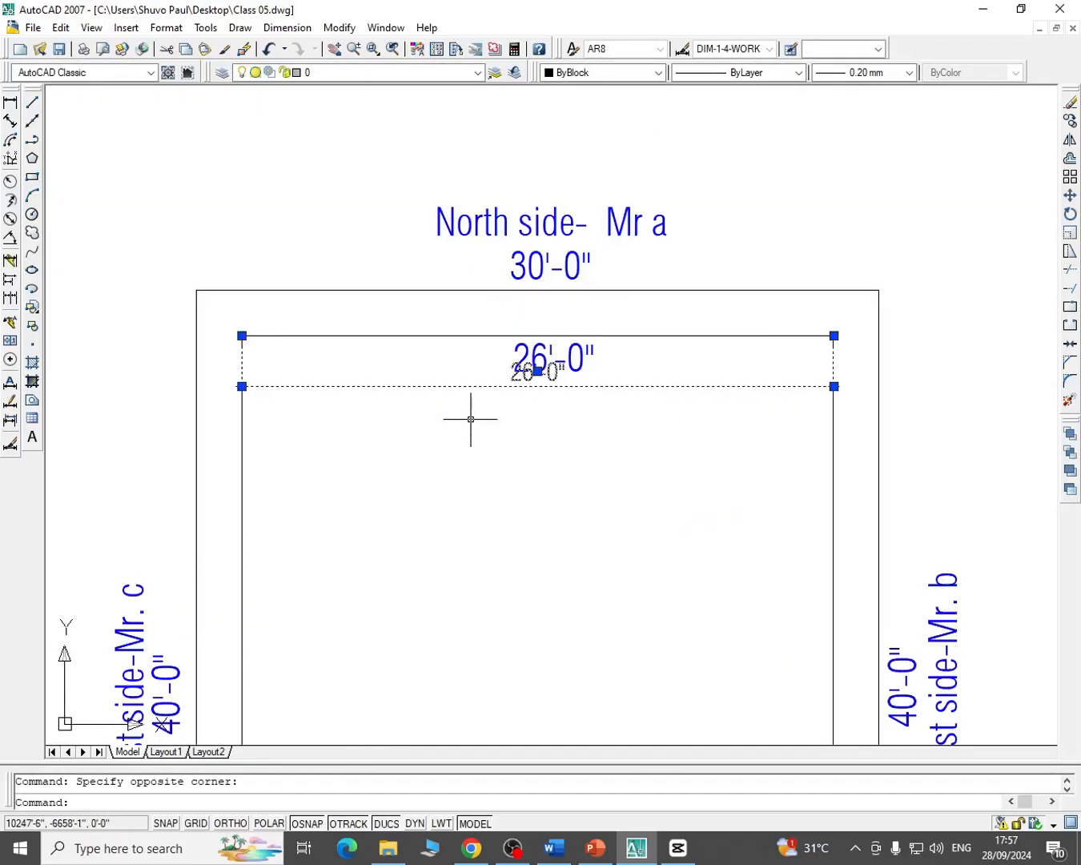
key(Delete)
scroll(477, 418, down, 5)
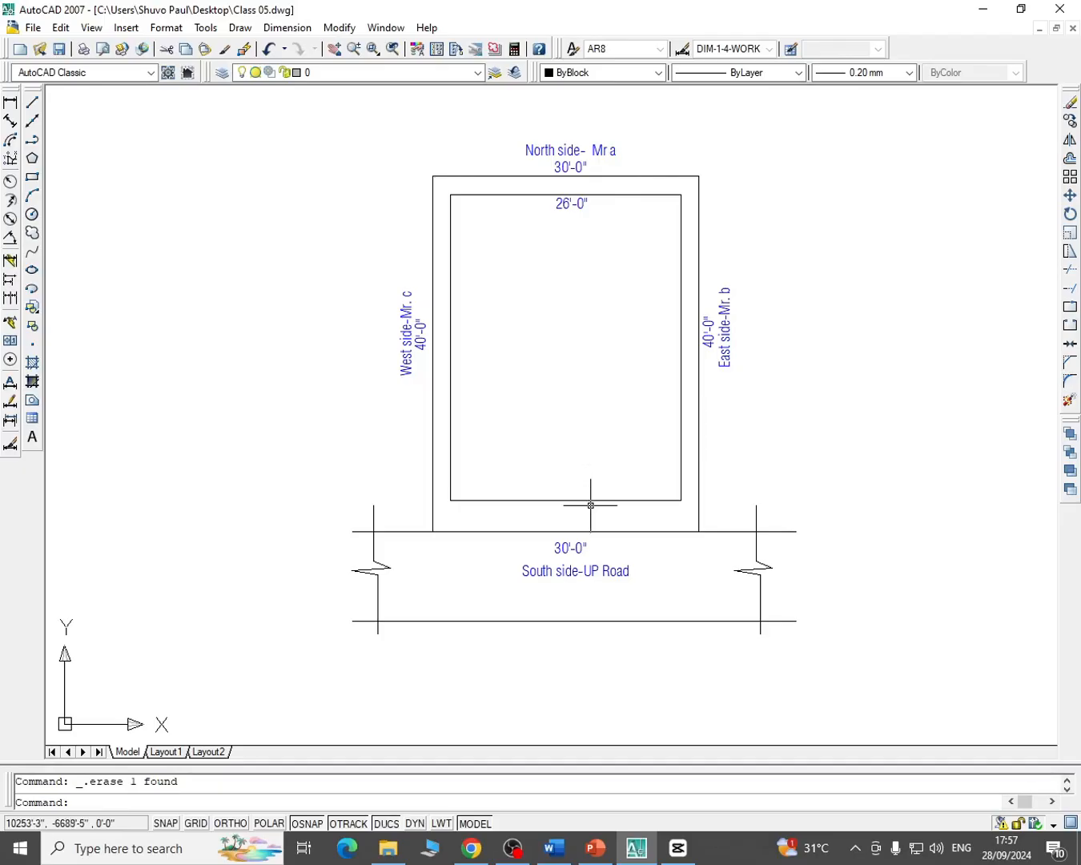
Copy the inner rectangle's 26'-0" text straight down to just above its south line
scroll(566, 210, up, 2)
click(571, 200)
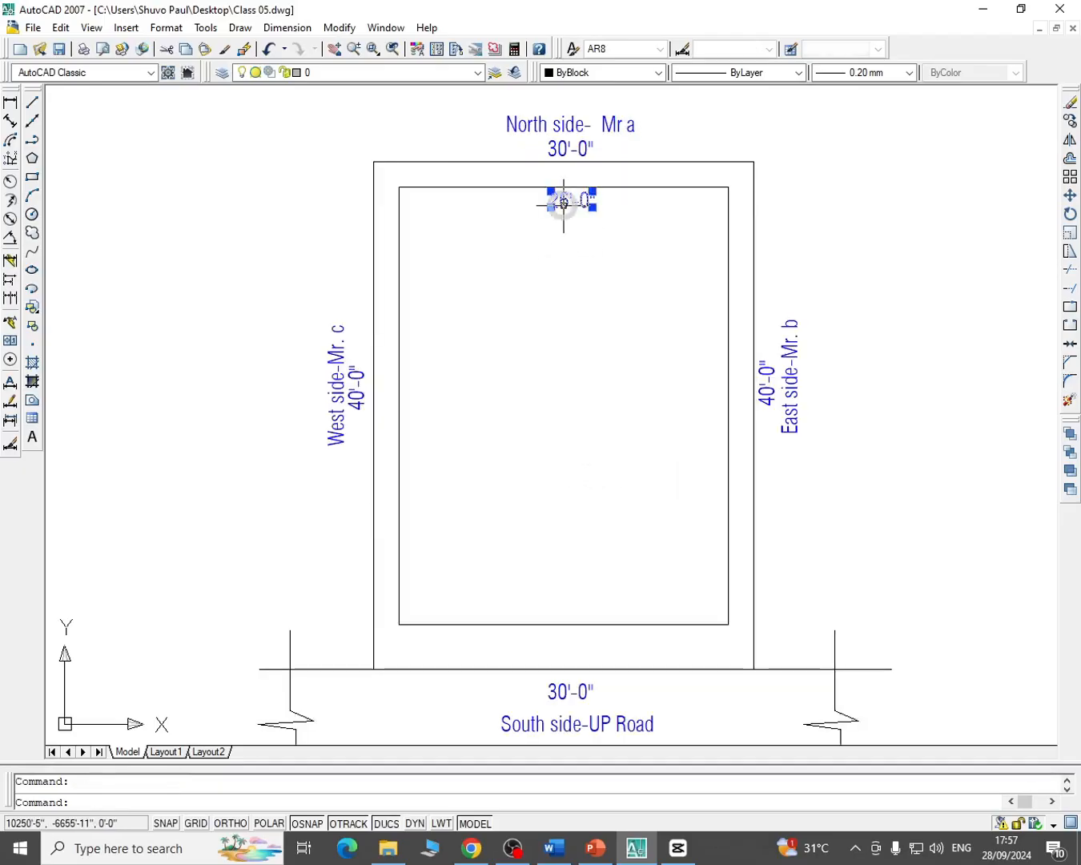
click(1070, 121)
click(624, 200)
scroll(625, 580, up, 3)
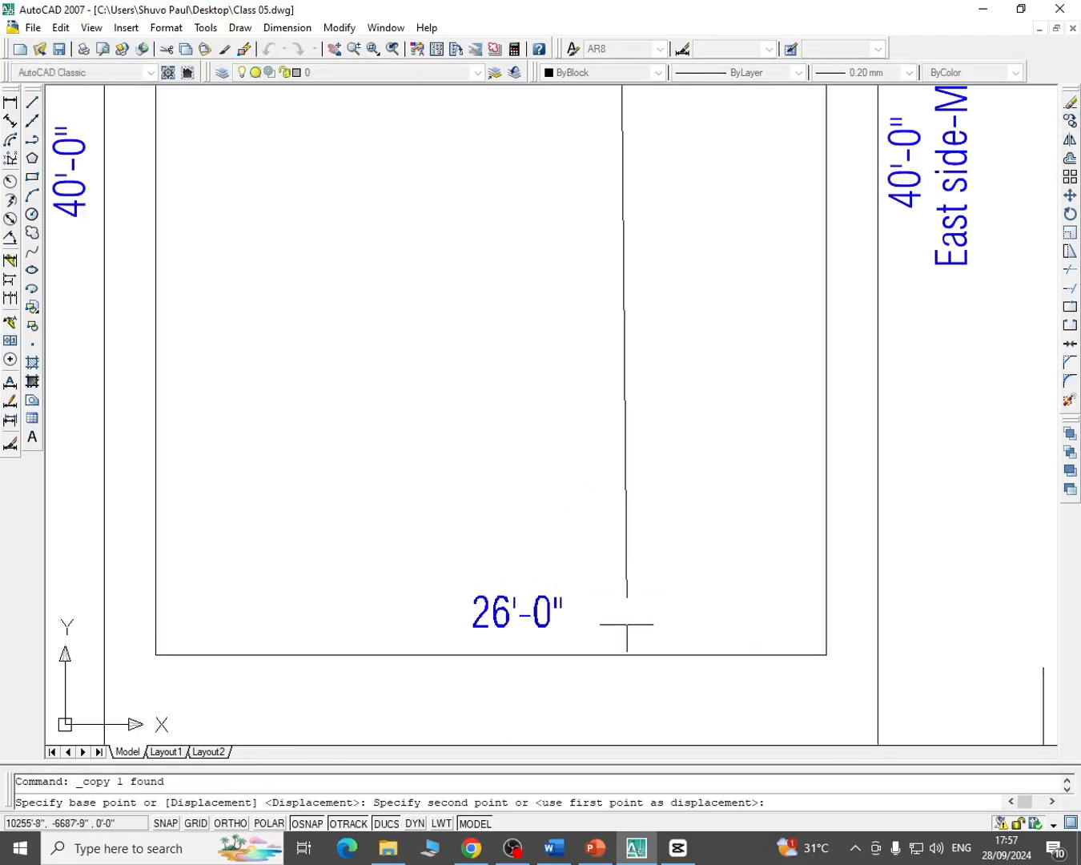
click(624, 641)
right_click(596, 409)
click(622, 425)
scroll(553, 425, down, 5)
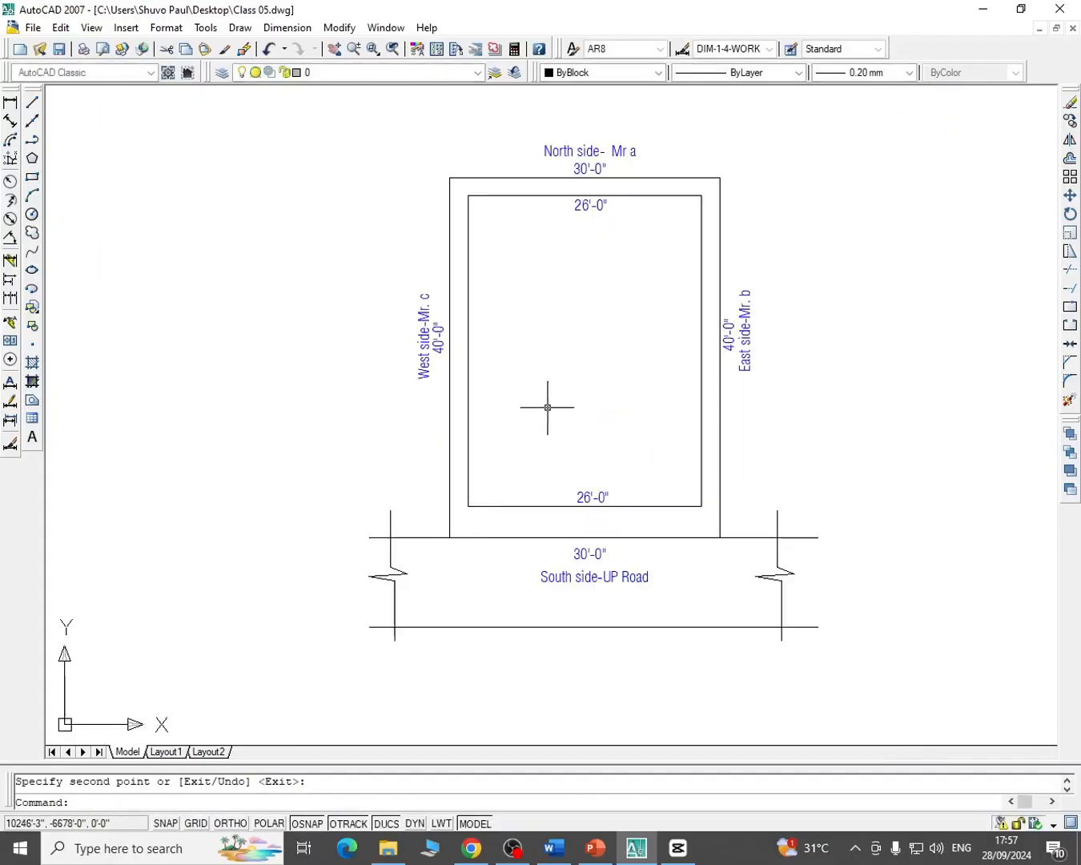
Place a vertical linear dimension between the inner rectangle's northwest and southwest corners, just inside its west line
scroll(401, 482, up, 3)
scroll(660, 224, up, 2)
scroll(475, 362, down, 3)
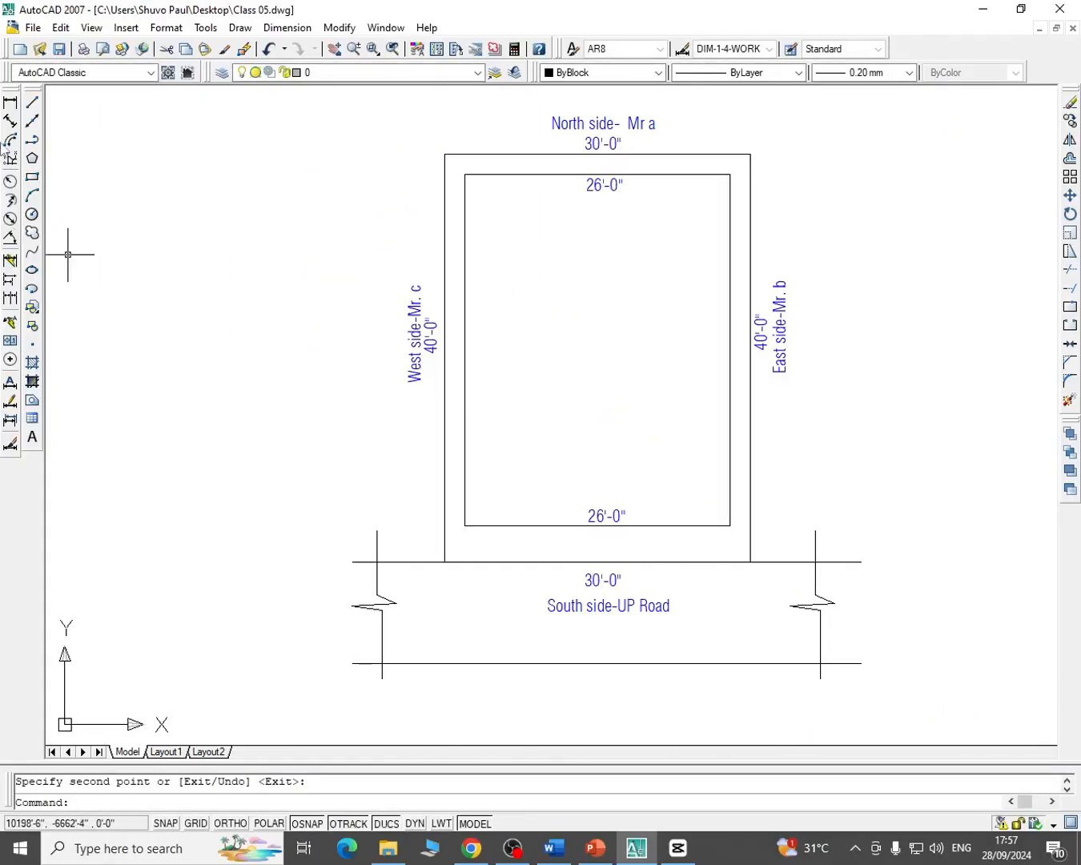
click(10, 103)
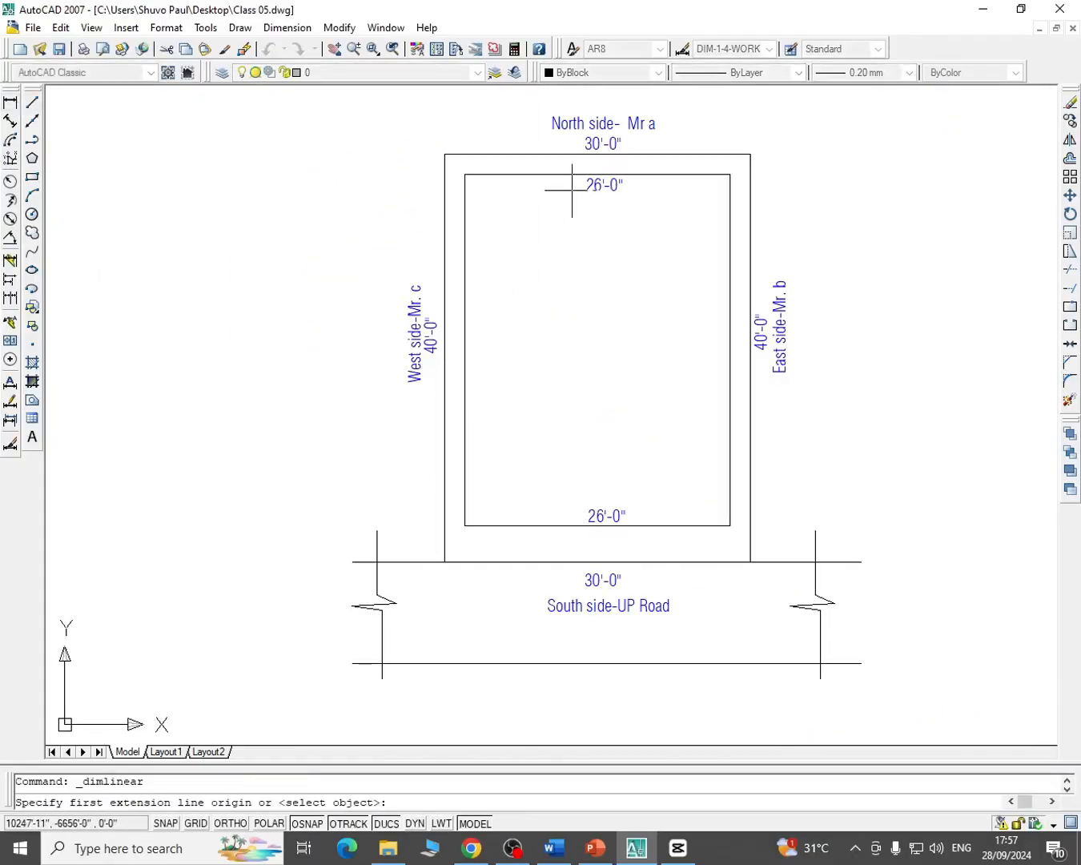
click(464, 173)
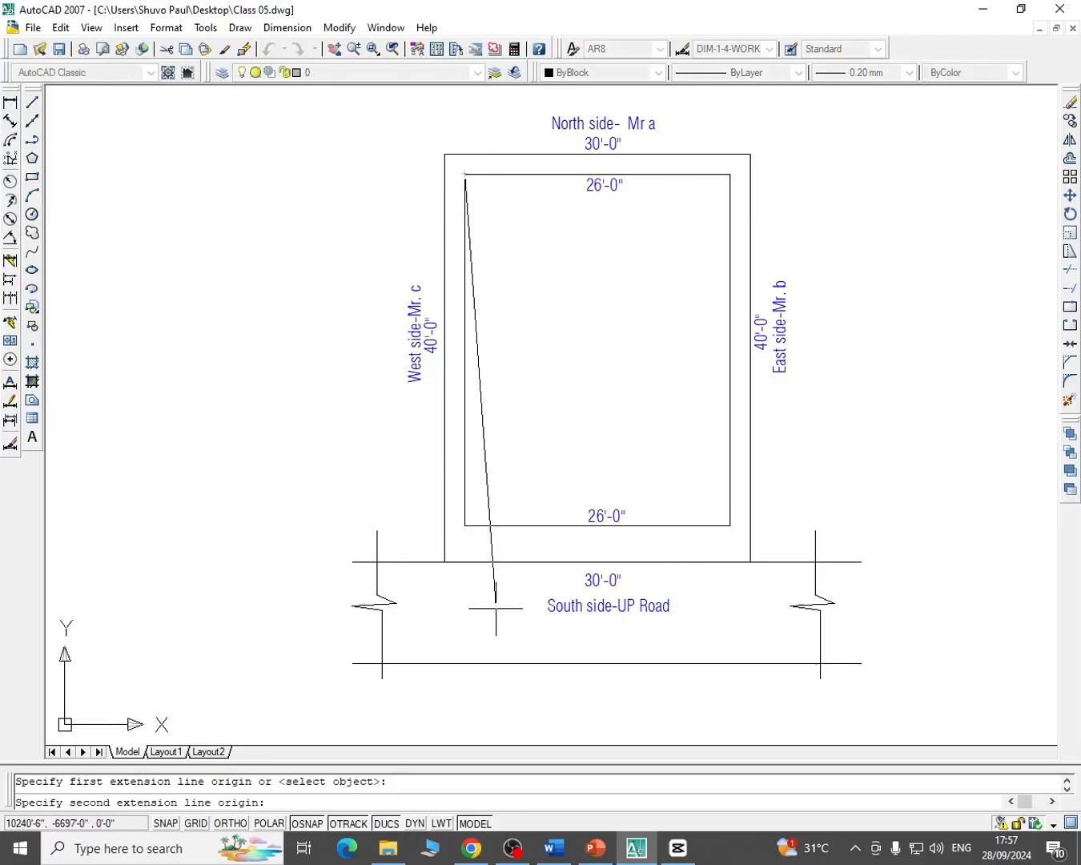
click(465, 526)
click(515, 364)
scroll(515, 364, up, 5)
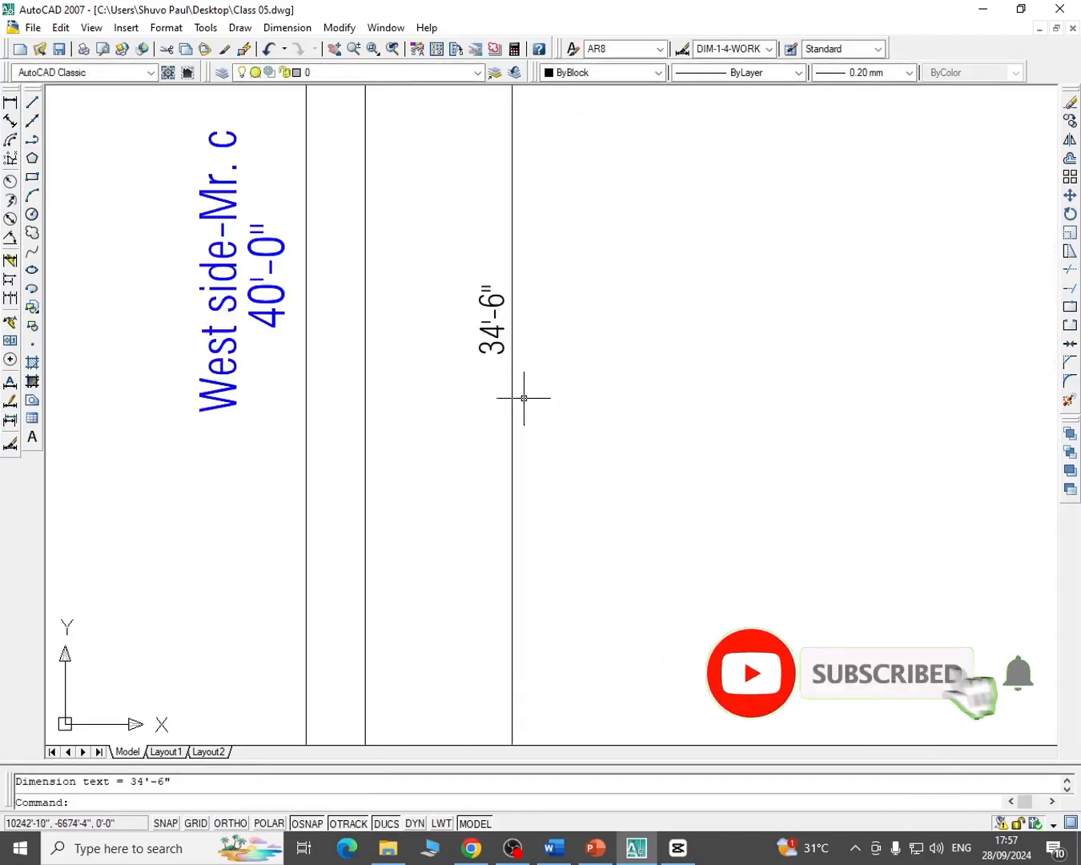
scroll(595, 398, down, 5)
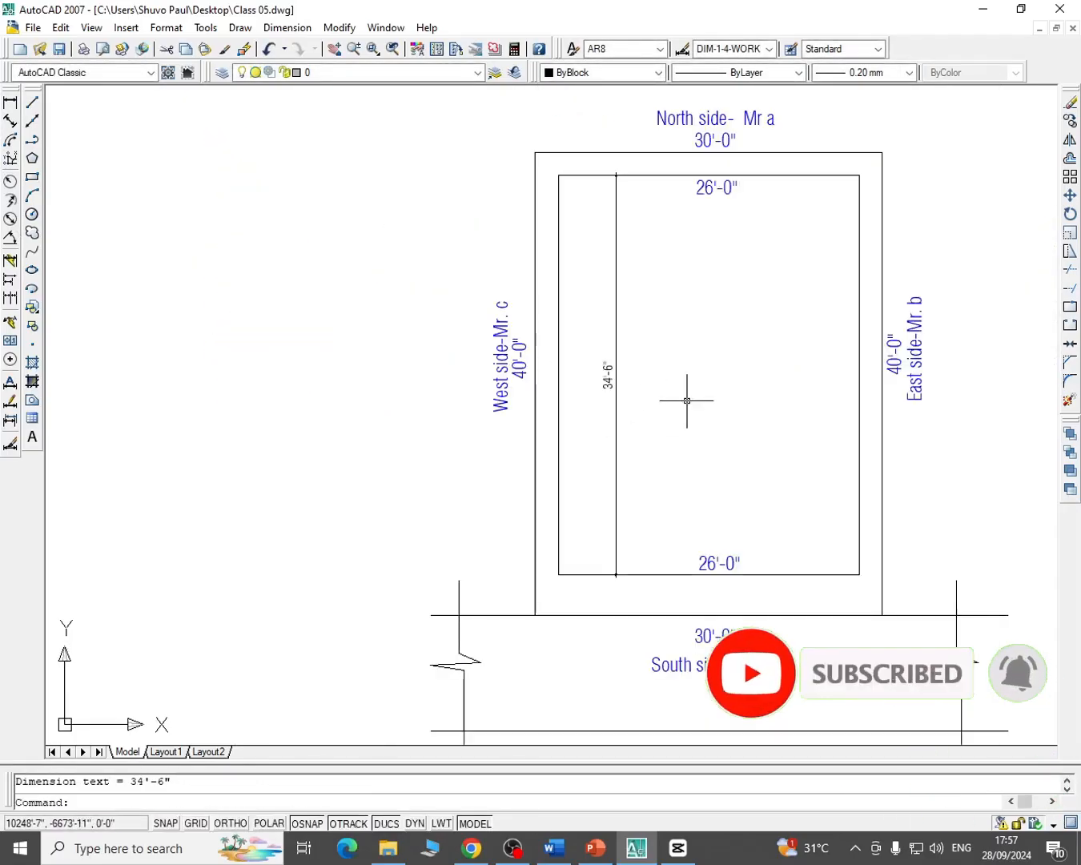
Copy the west side's 40'-0" text into the inner rectangle, right beside its west line
scroll(677, 352, up, 4)
scroll(551, 371, up, 2)
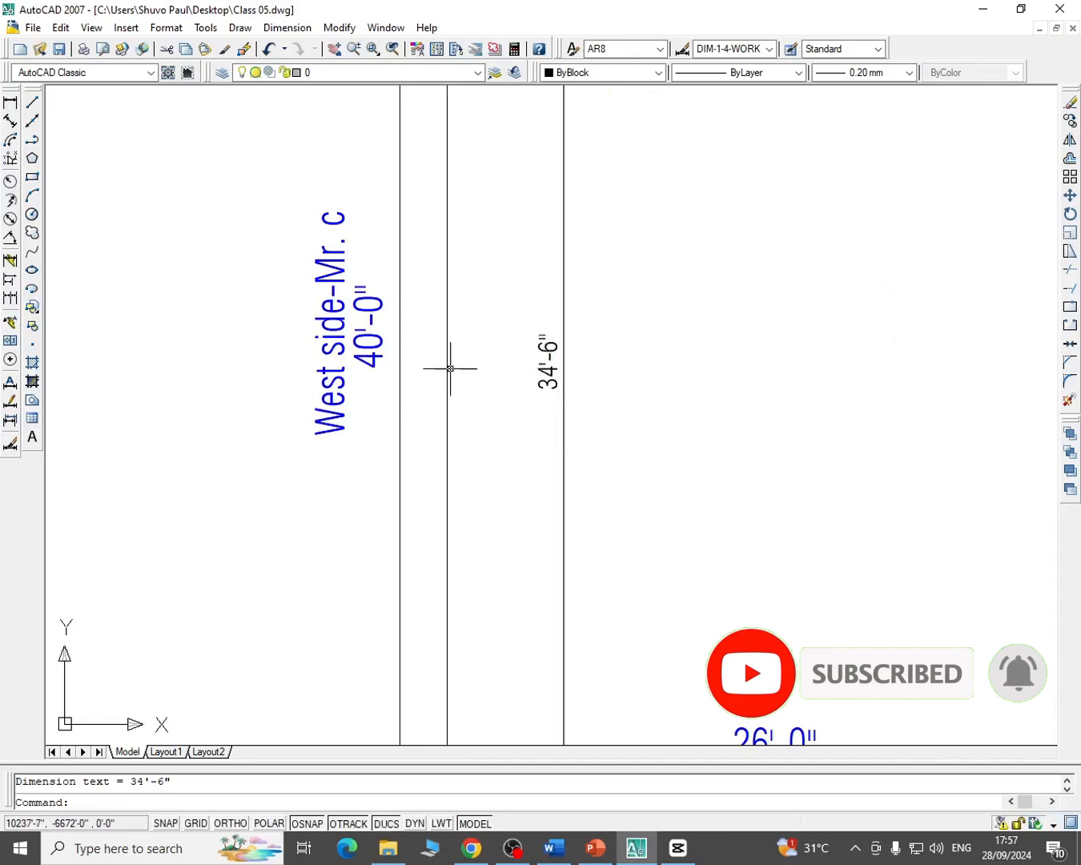
click(1070, 120)
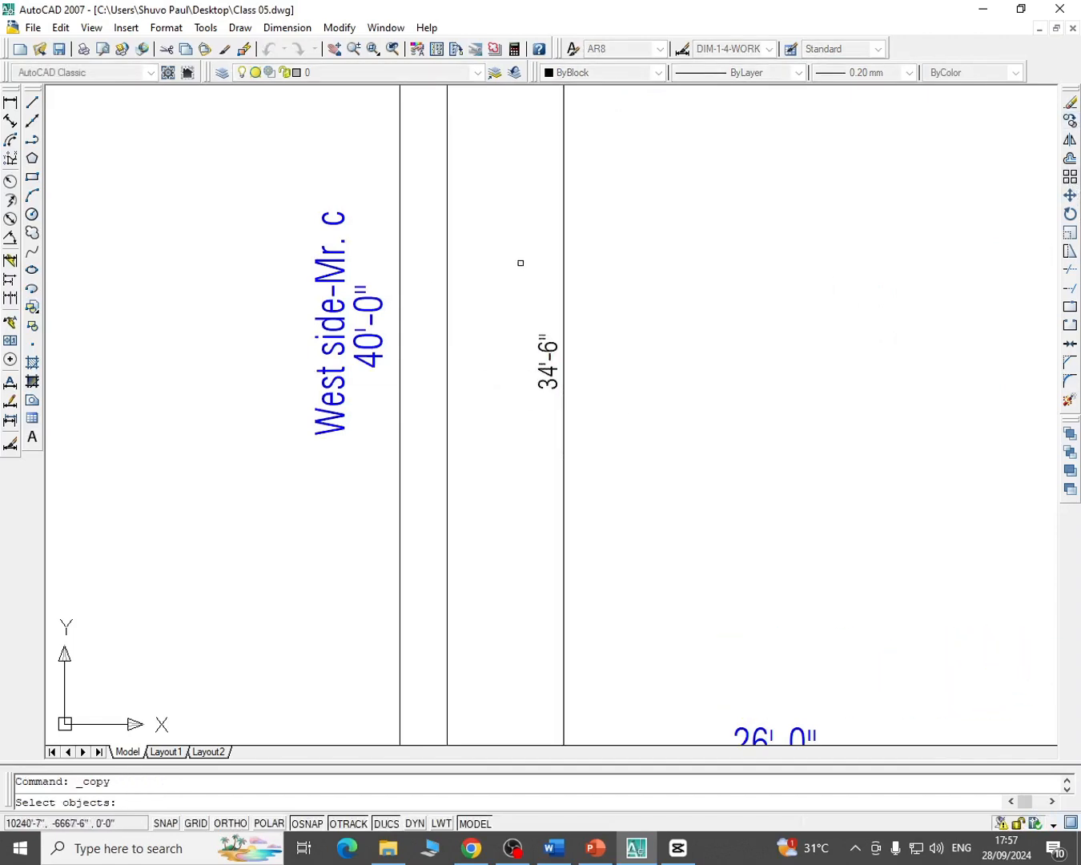
click(369, 317)
key(Return)
click(369, 306)
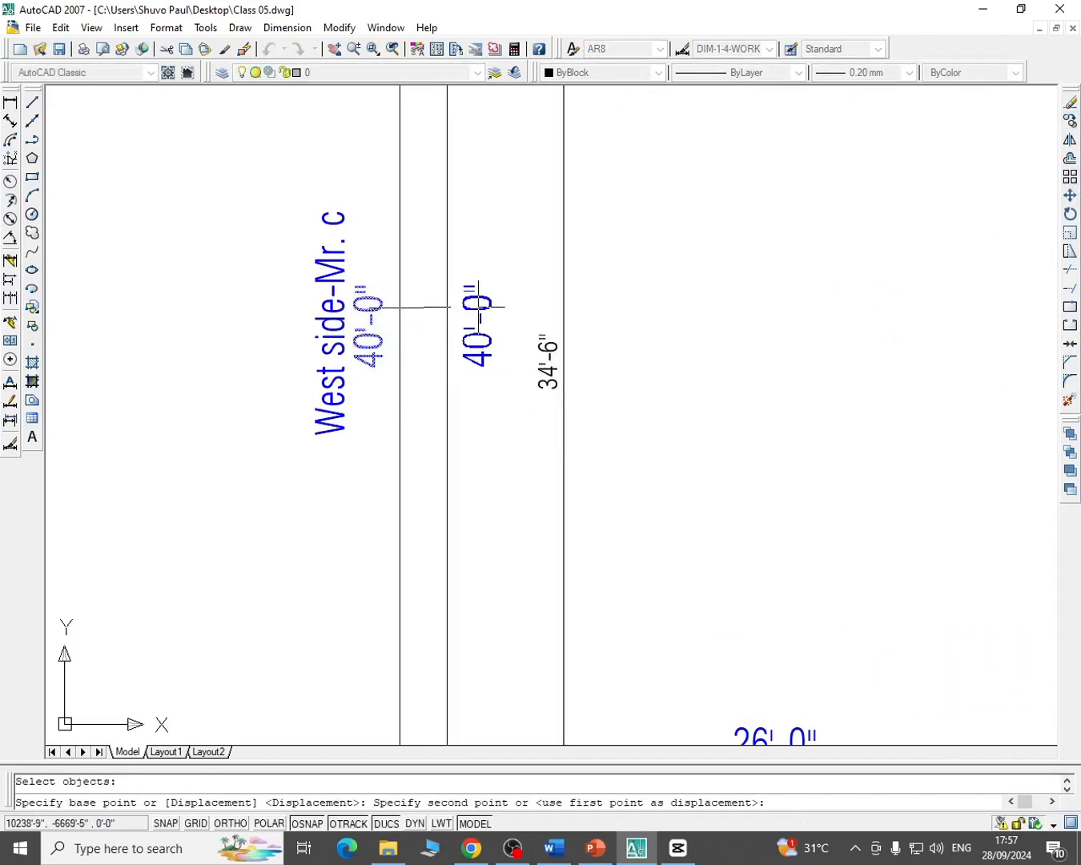
click(472, 309)
key(Escape)
Edit the copied 40'-0" text inside the inner rectangle to read 34'-6"
click(478, 345)
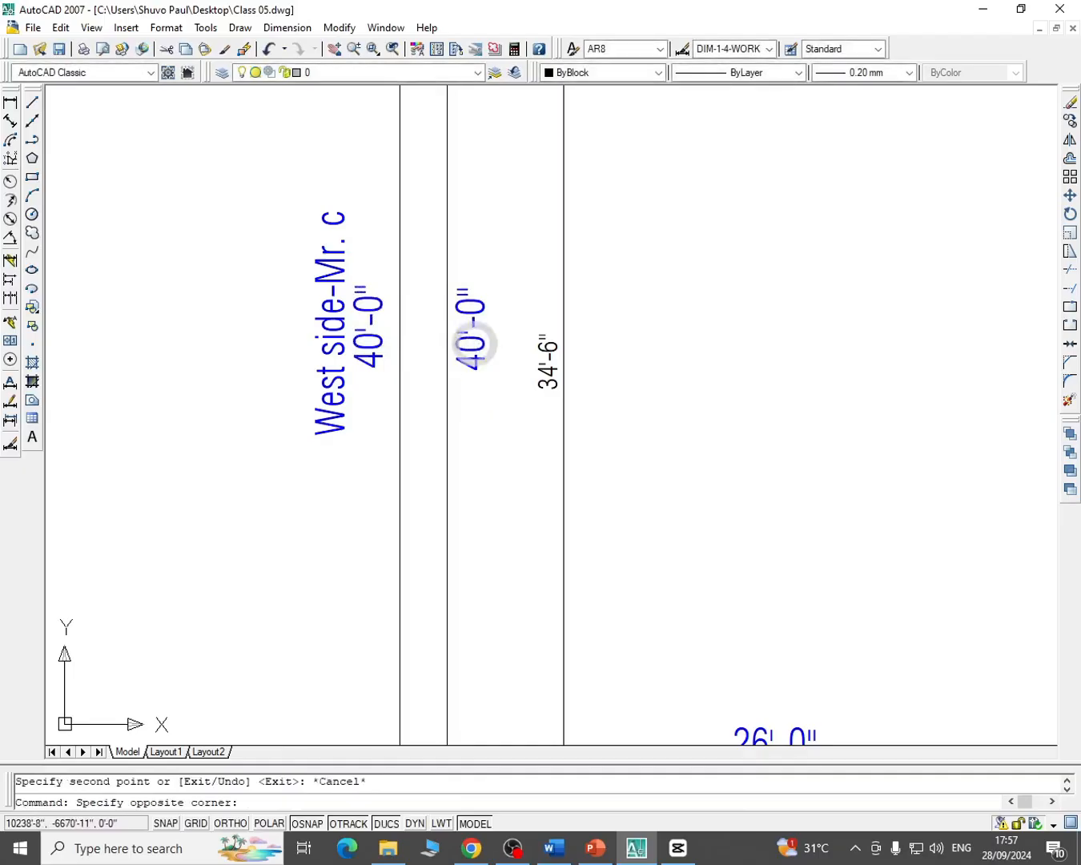
click(475, 341)
double_click(477, 341)
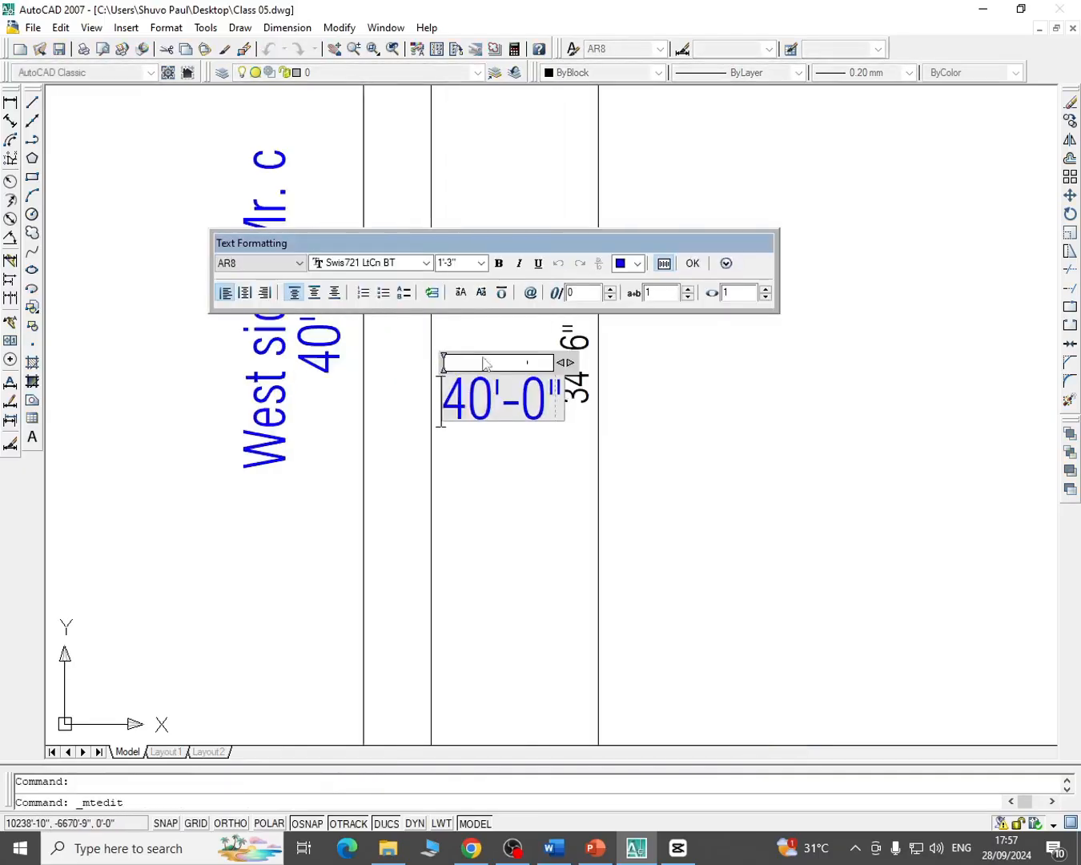
scroll(484, 362, up, 2)
drag(498, 413, 409, 437)
text(34)
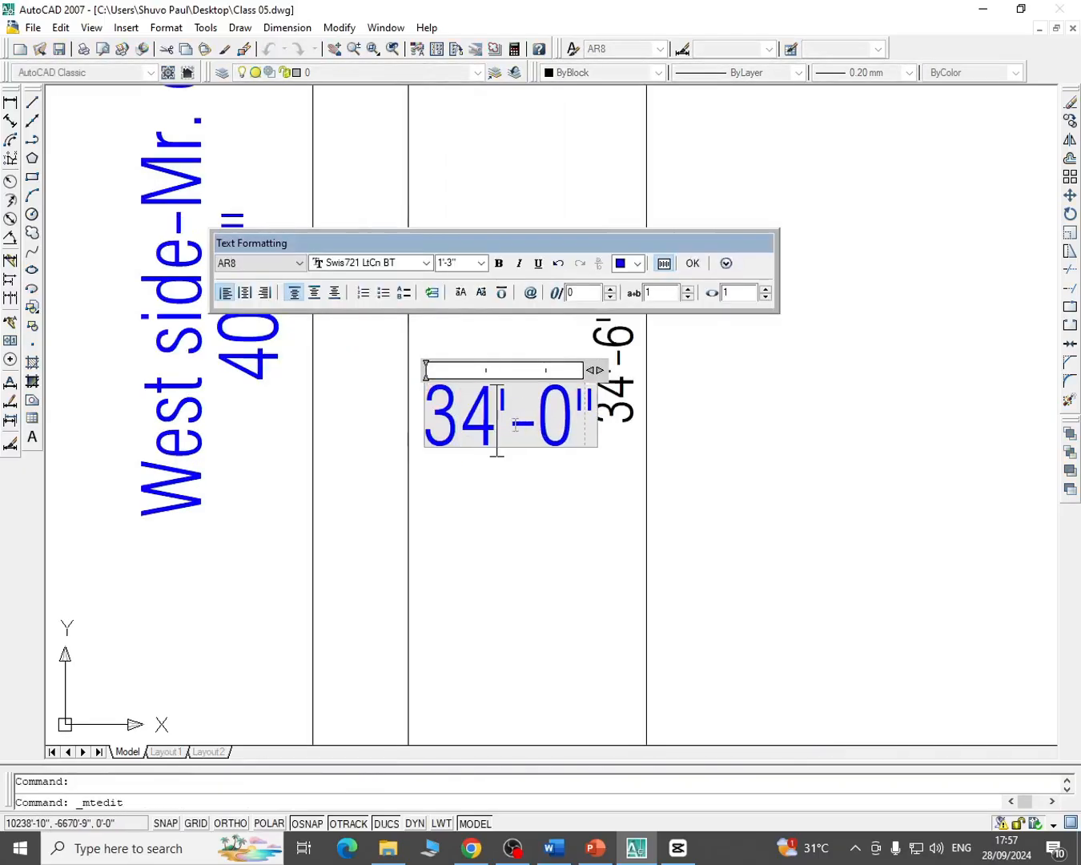
drag(565, 418, 546, 416)
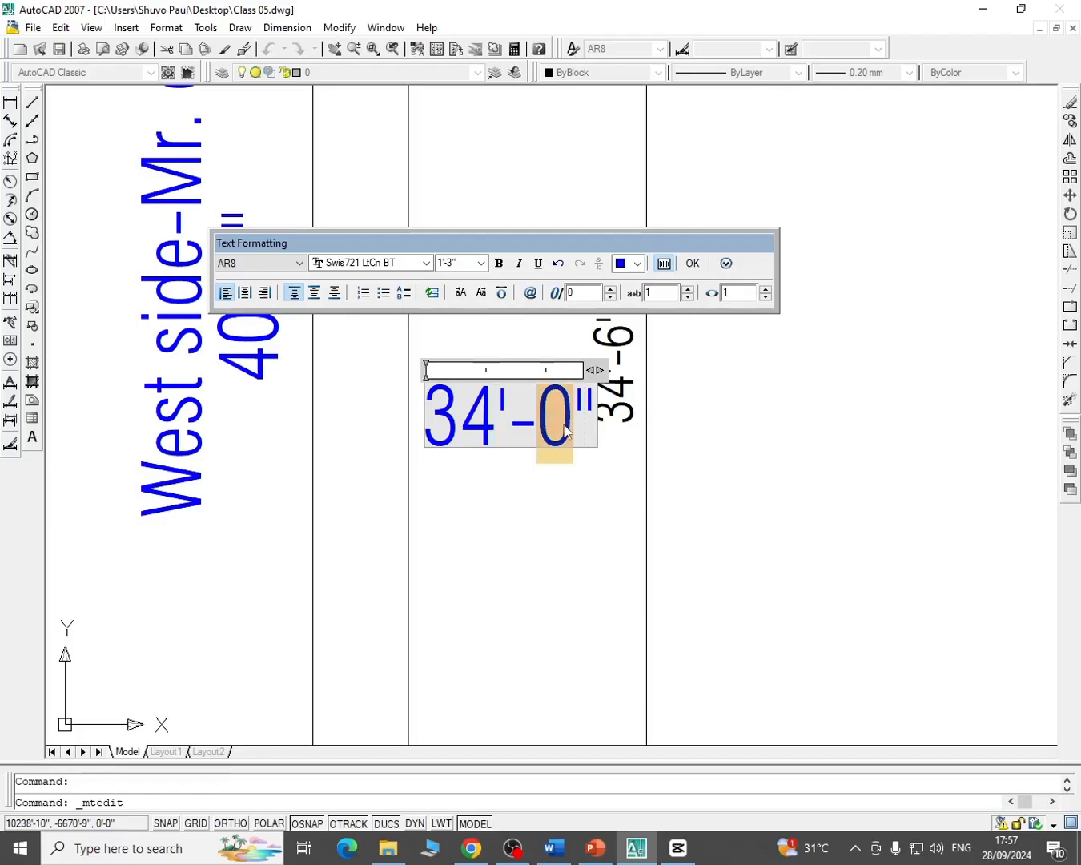
text(6)
click(708, 463)
Delete the linear dimension beside the inner rectangle's west line, keeping the blue 34'-6" text
scroll(703, 410, down, 2)
click(708, 368)
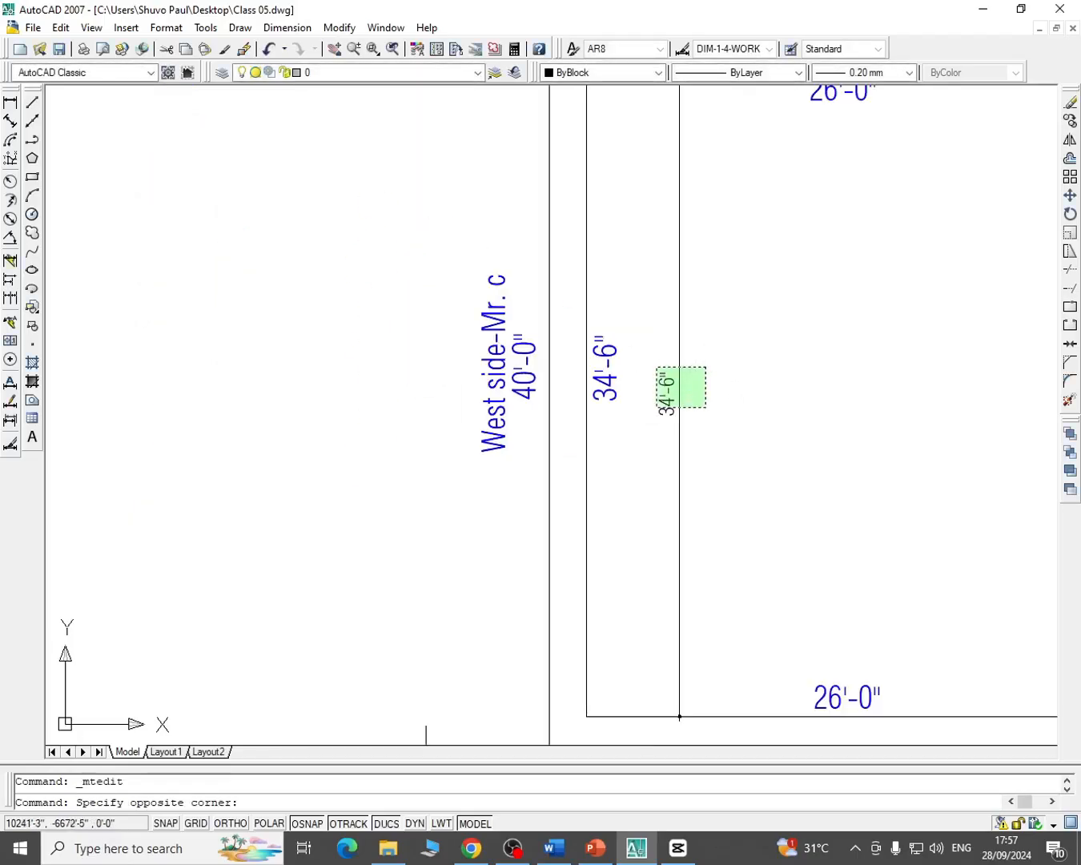
click(657, 407)
middle_drag(702, 416, 586, 432)
key(Delete)
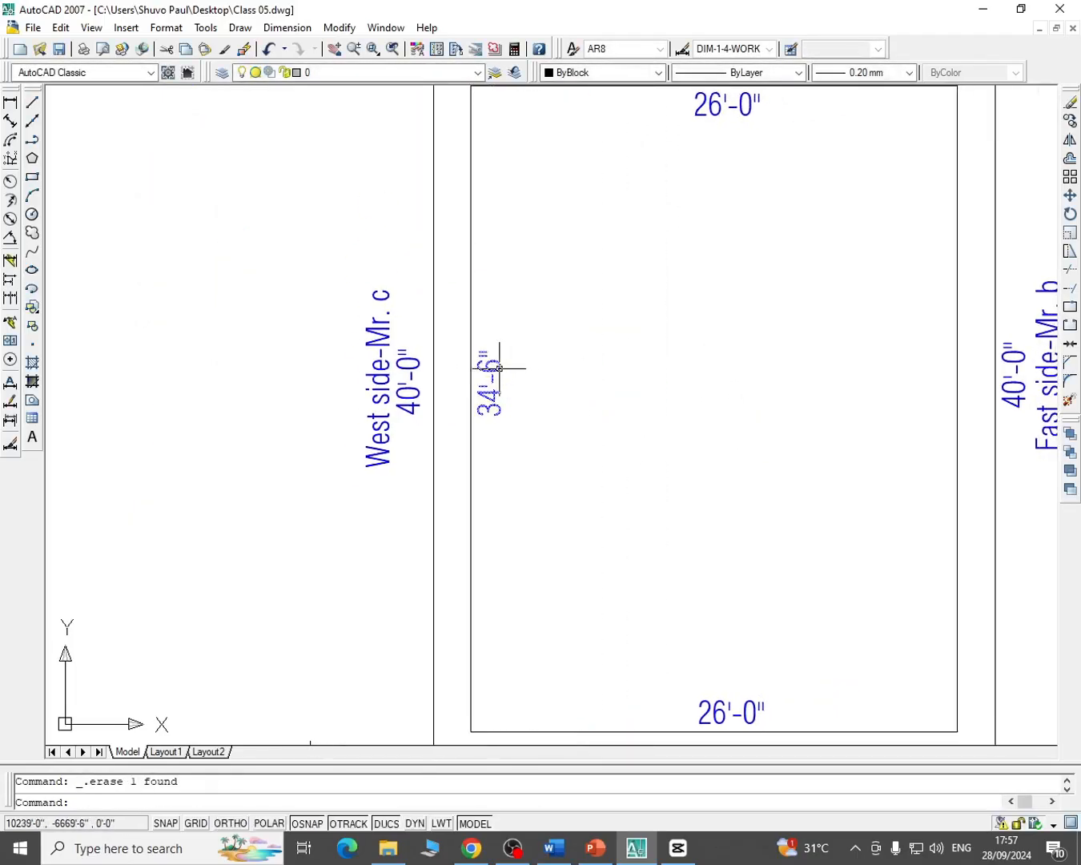
Copy the blue 34'-6" text straight across to just inside the inner rectangle's east line
click(503, 375)
click(1071, 119)
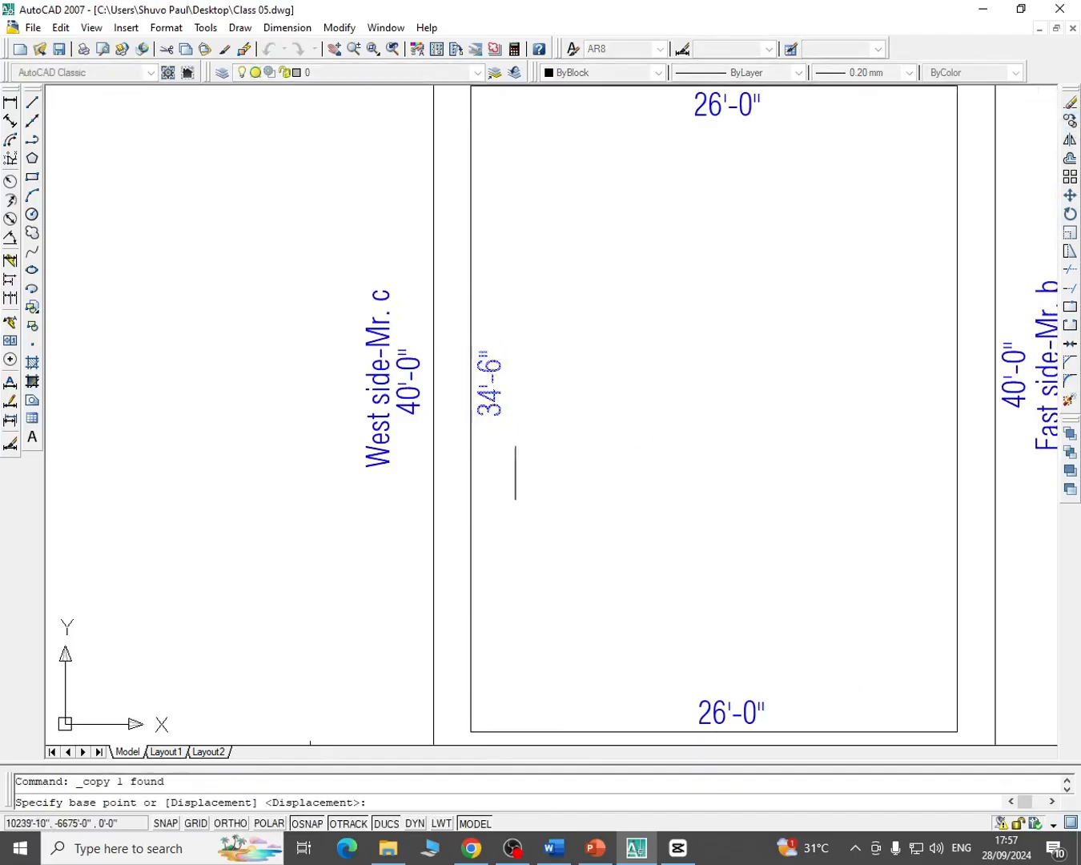
click(503, 429)
click(954, 430)
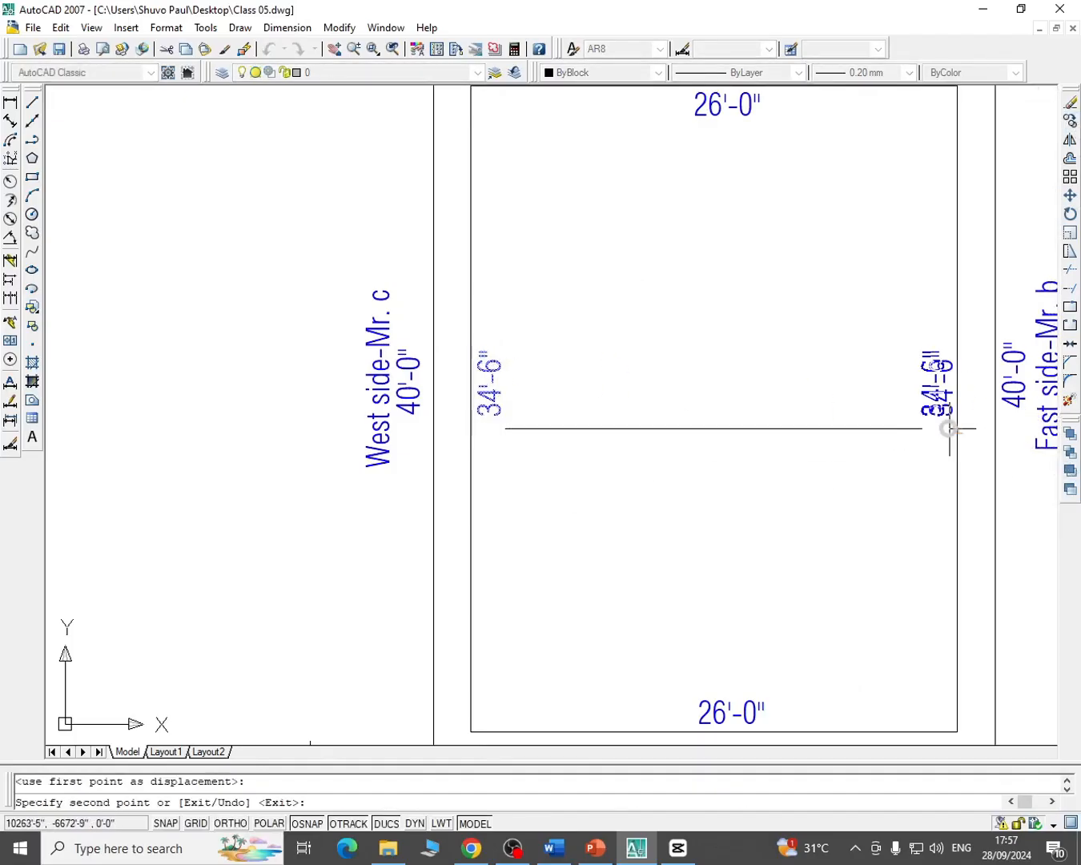
right_click(644, 379)
click(672, 386)
scroll(502, 352, down, 4)
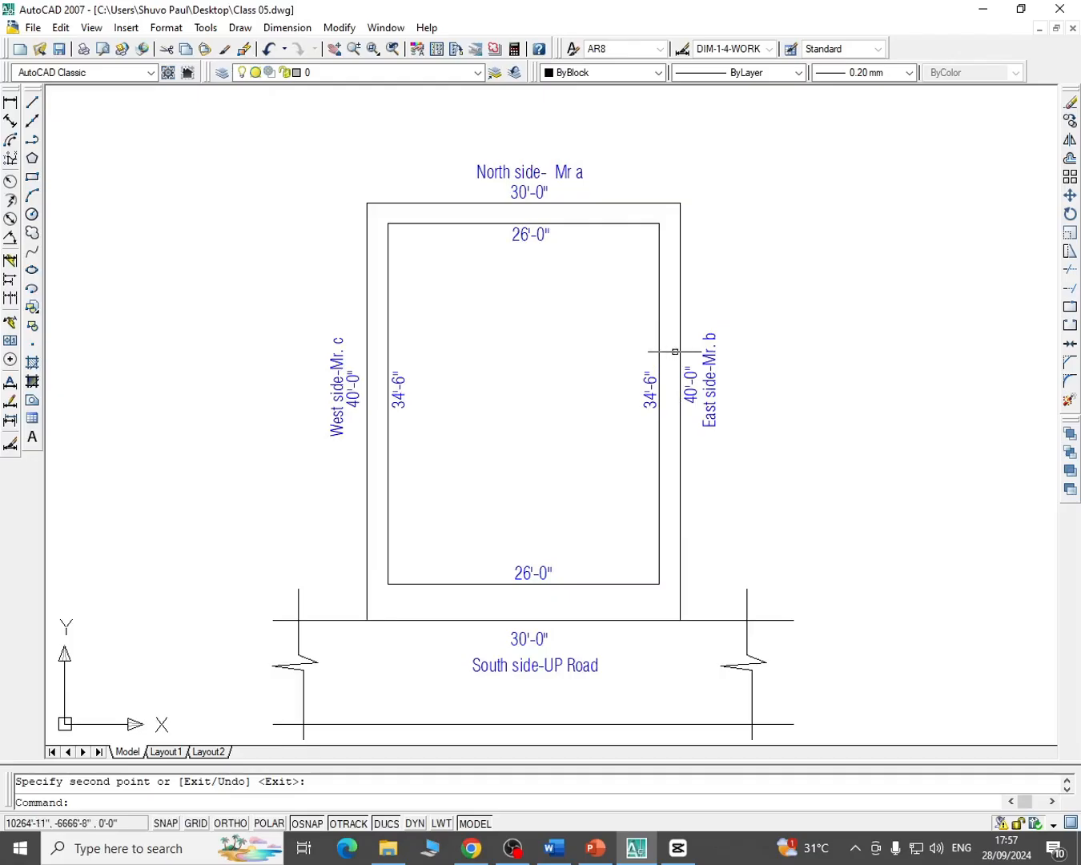
Add a vertical linear dimension between the outer and inner north lines, near their west end
scroll(523, 331, down, 1)
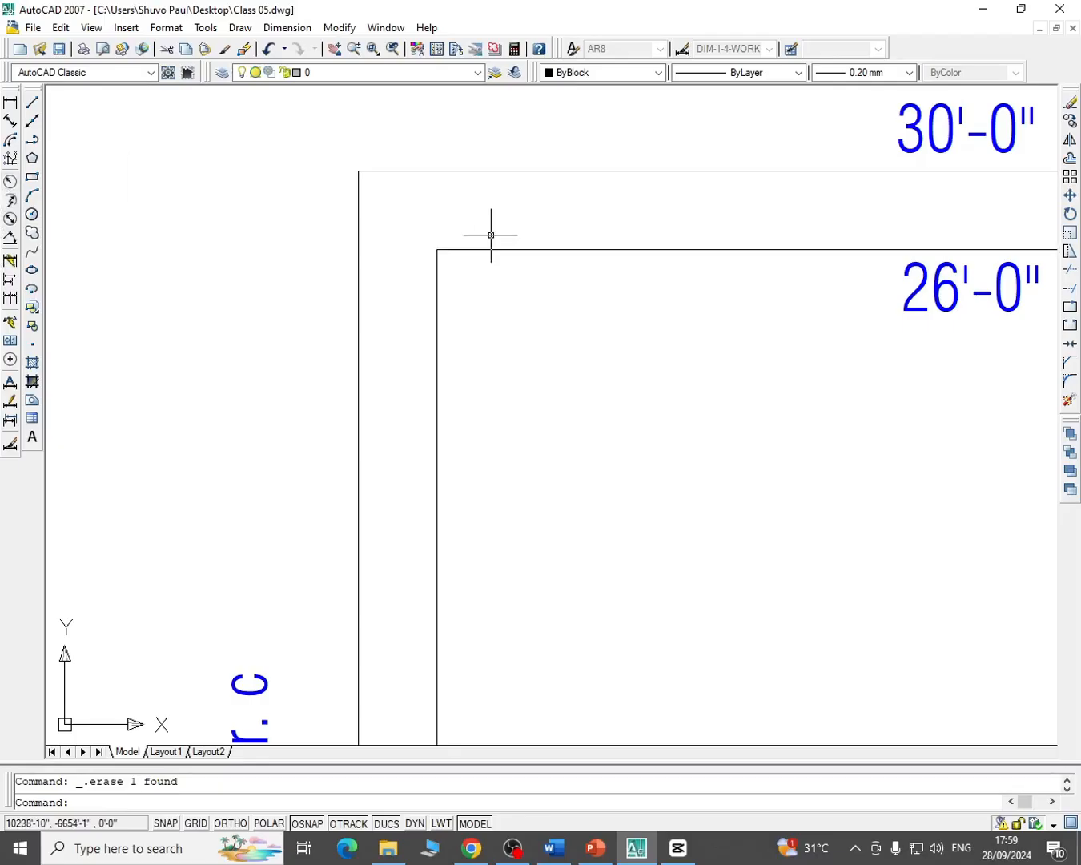
click(535, 181)
click(503, 241)
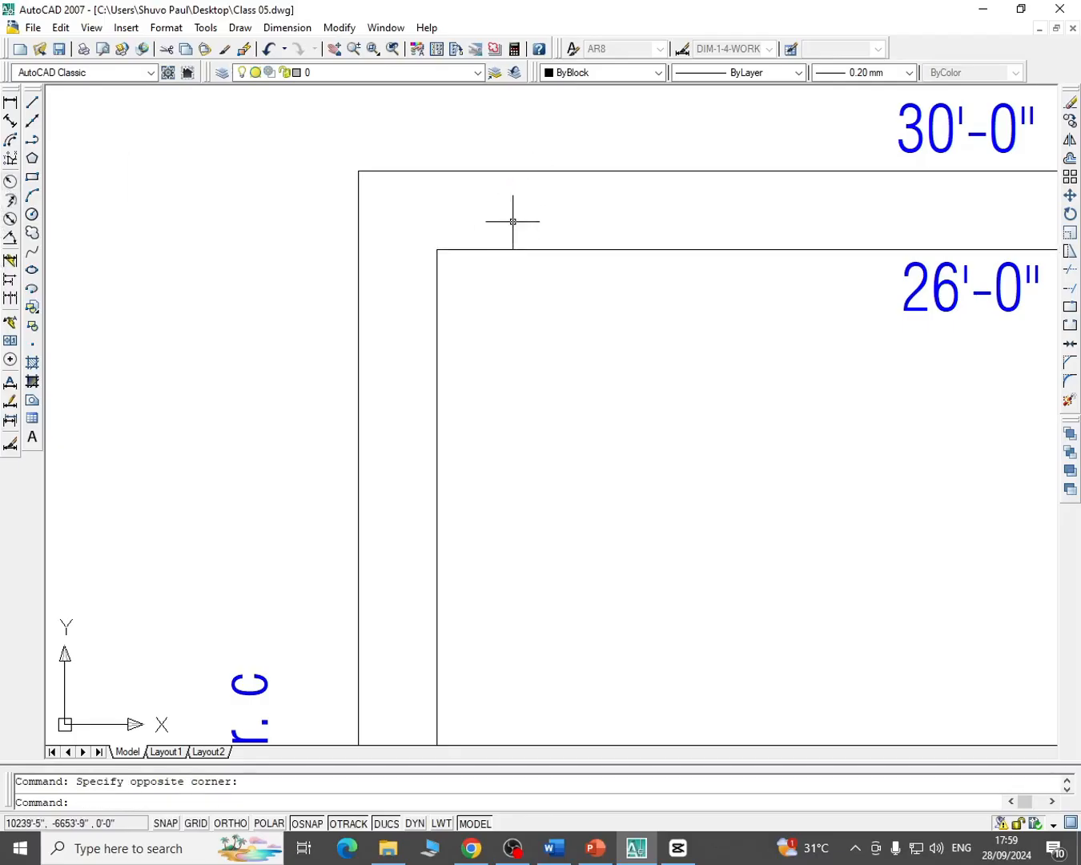
click(9, 102)
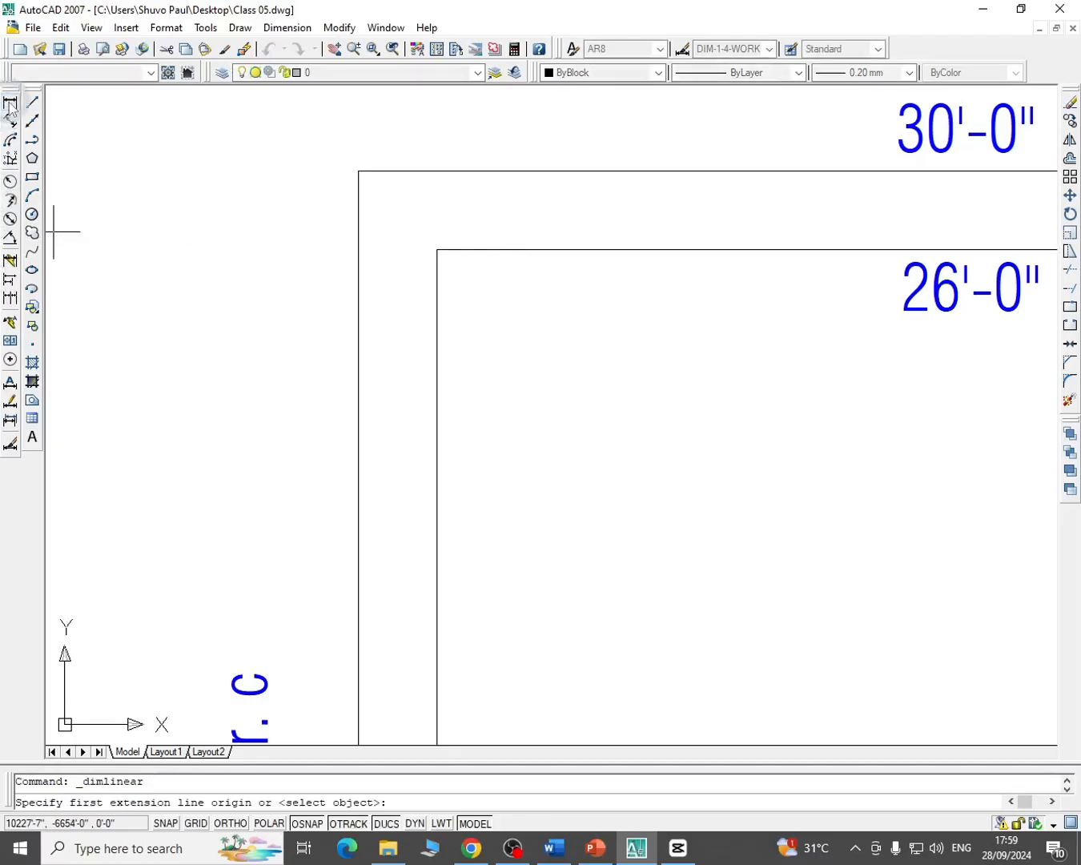
click(475, 249)
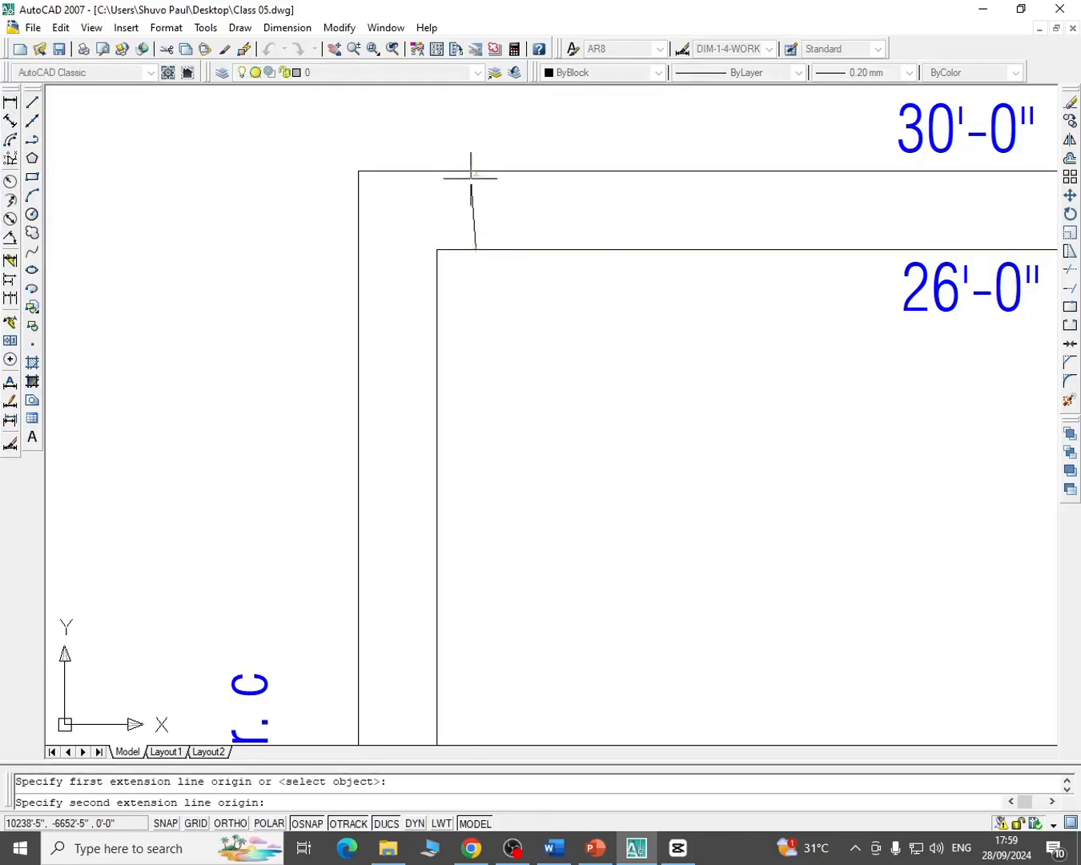
click(470, 171)
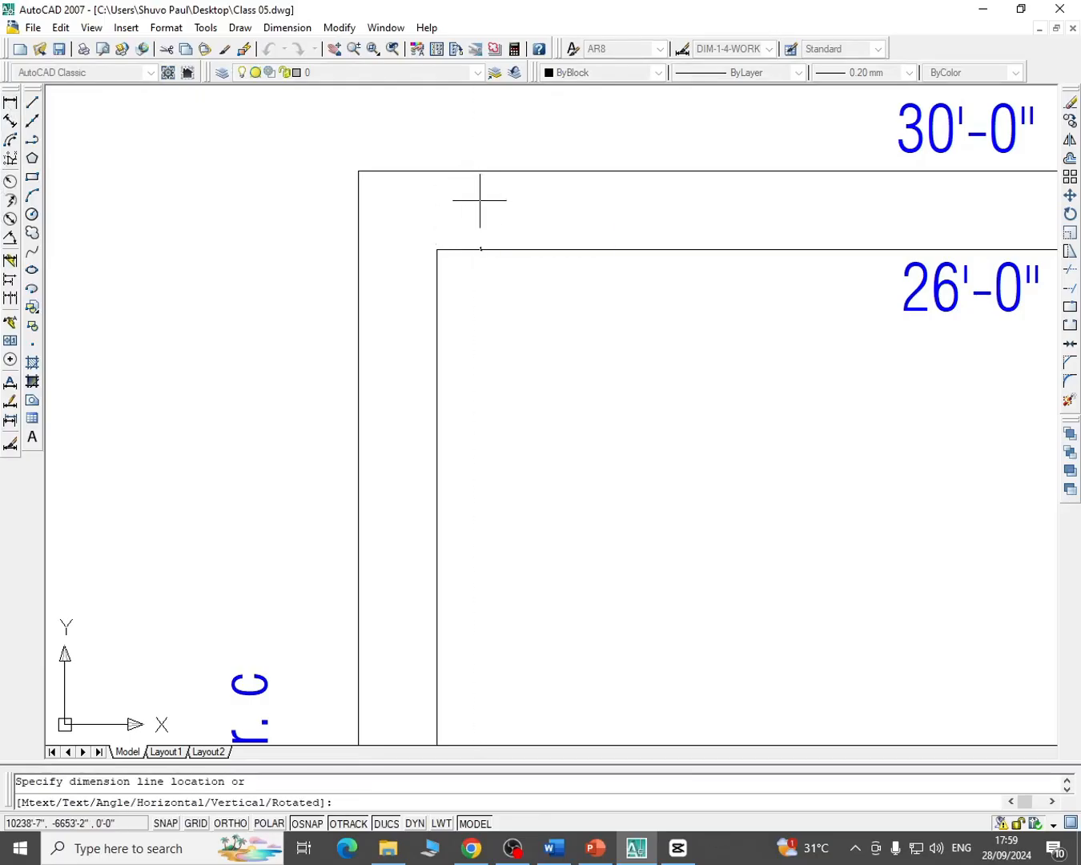
click(481, 200)
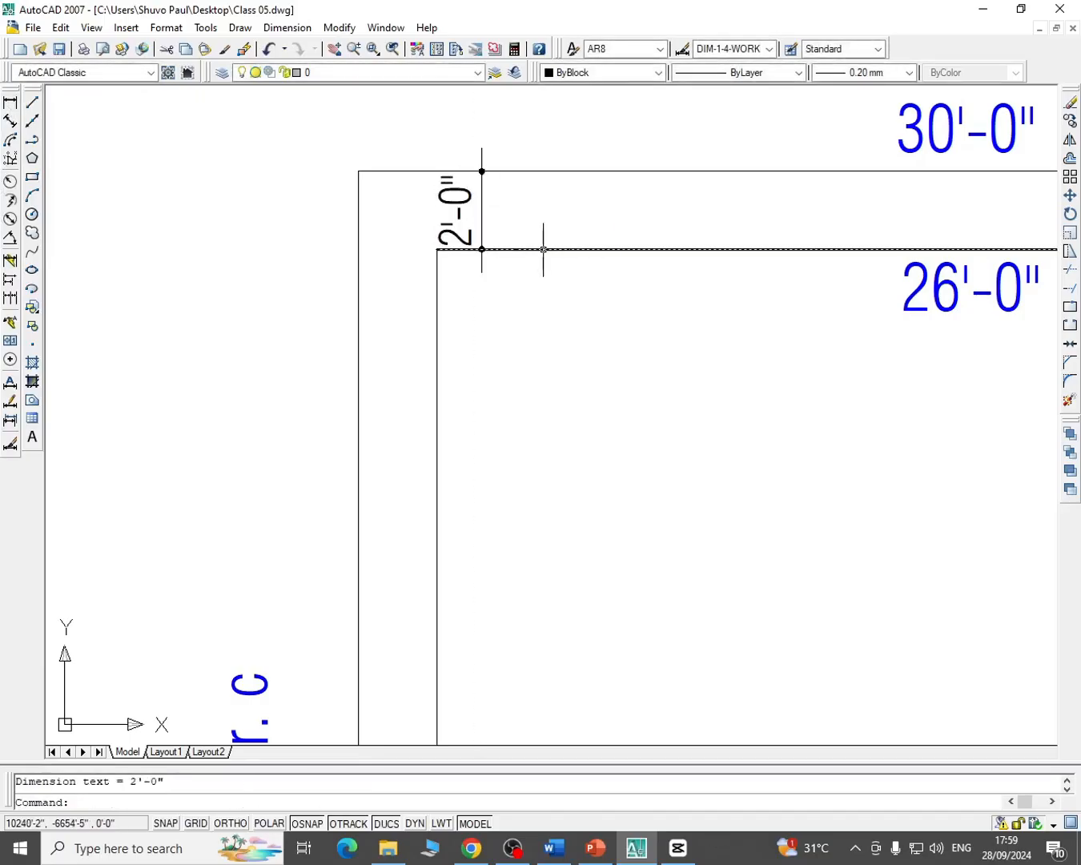
Add a vertical linear dimension between the inner and outer north lines, near their east end
scroll(594, 357, down, 1)
middle_drag(696, 456, 420, 385)
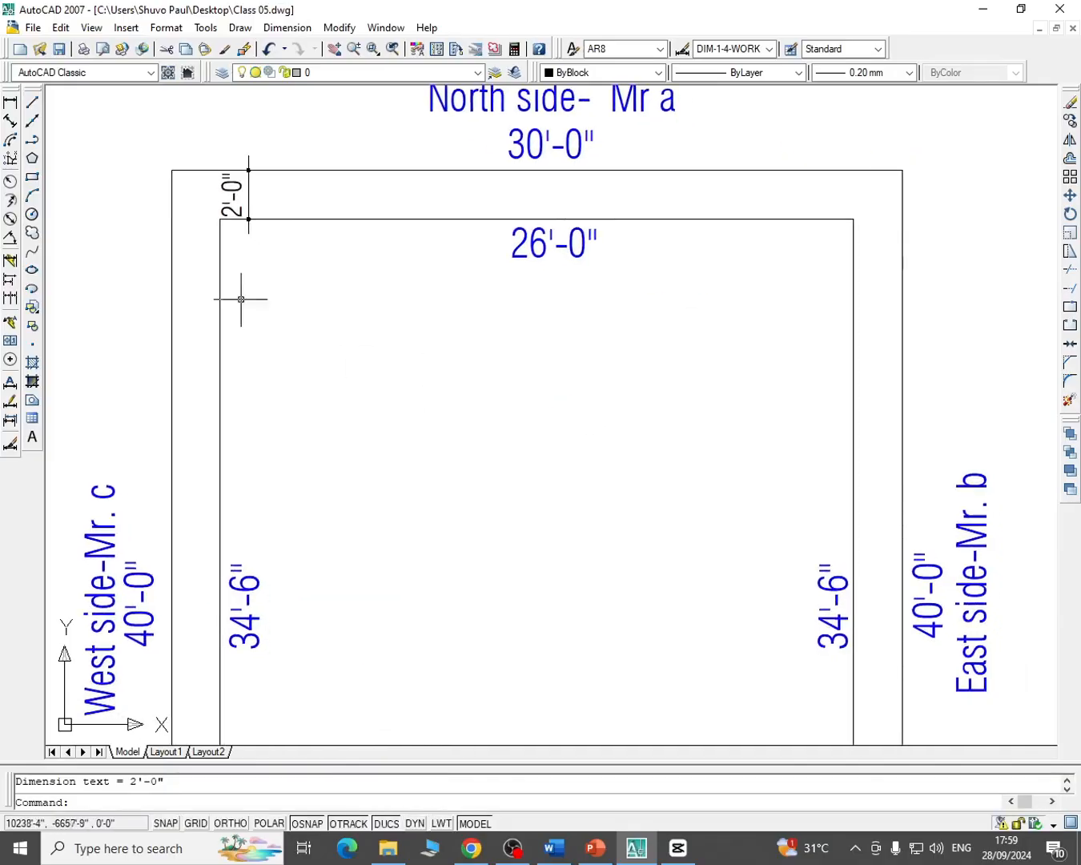
click(10, 101)
click(817, 220)
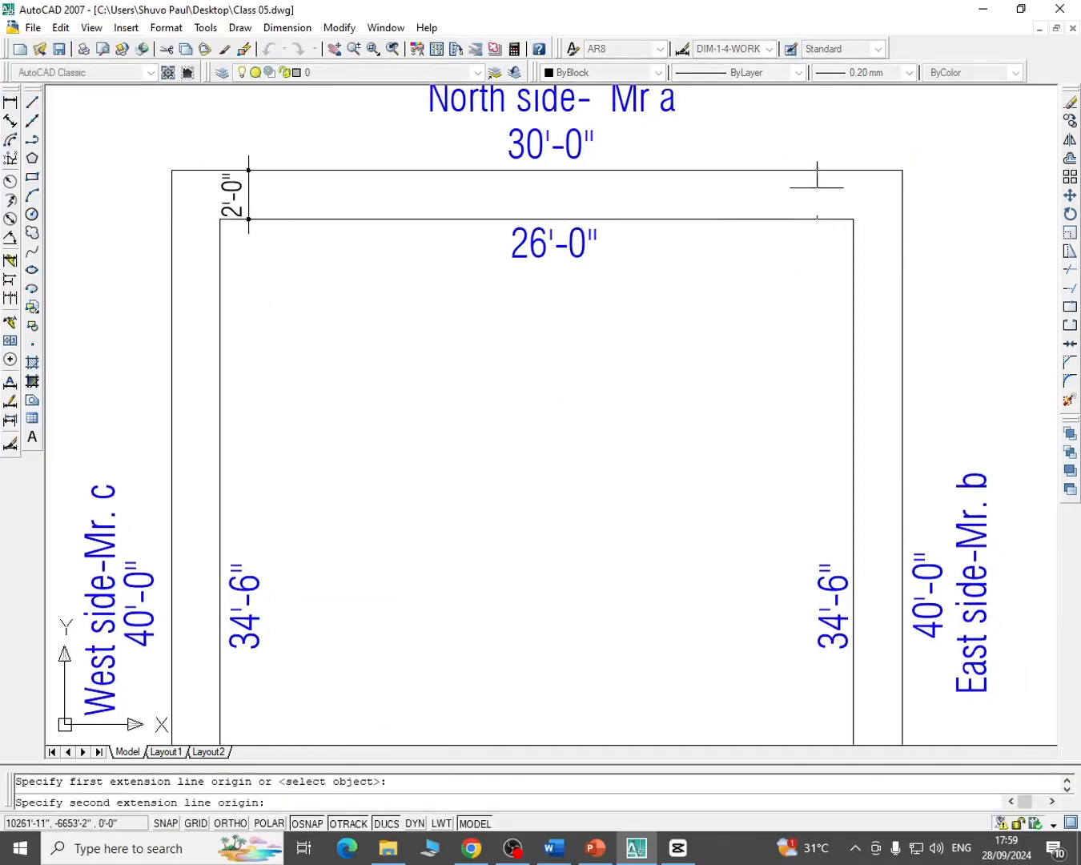
click(819, 170)
click(819, 170)
Add a horizontal linear dimension between the inner and outer east lines, near their north end
click(10, 102)
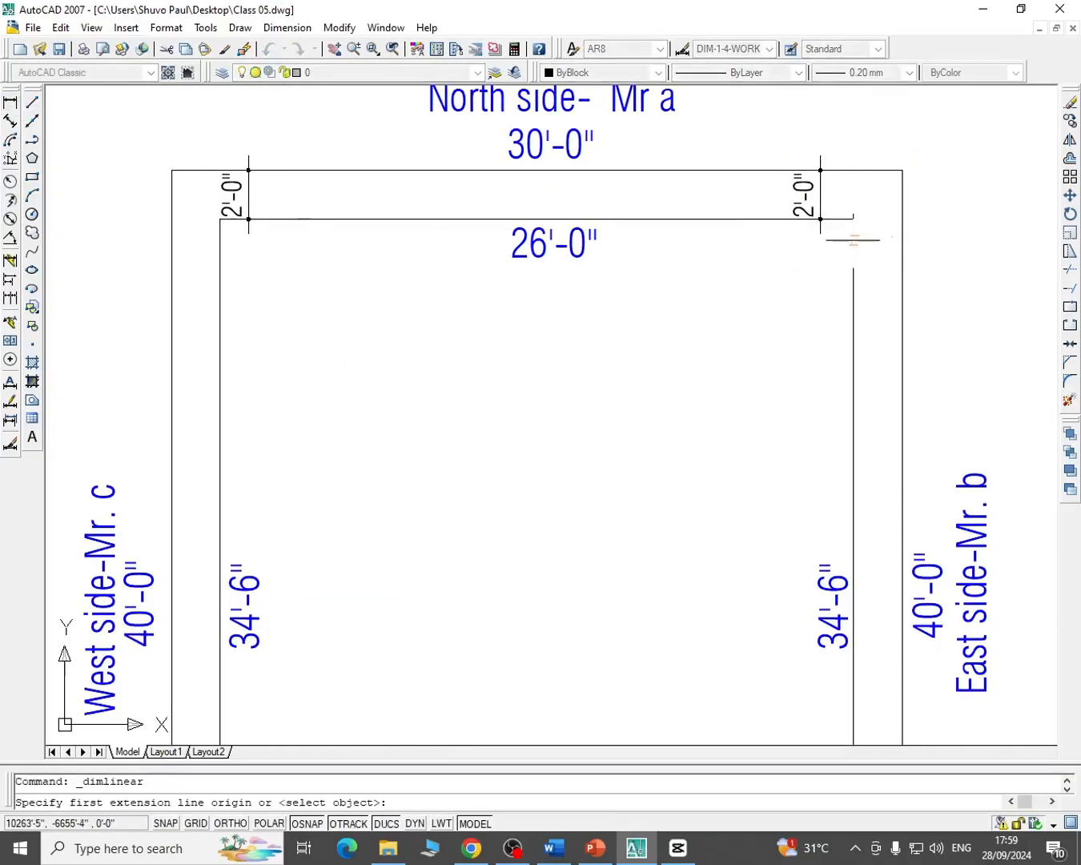
click(856, 232)
click(904, 233)
click(881, 240)
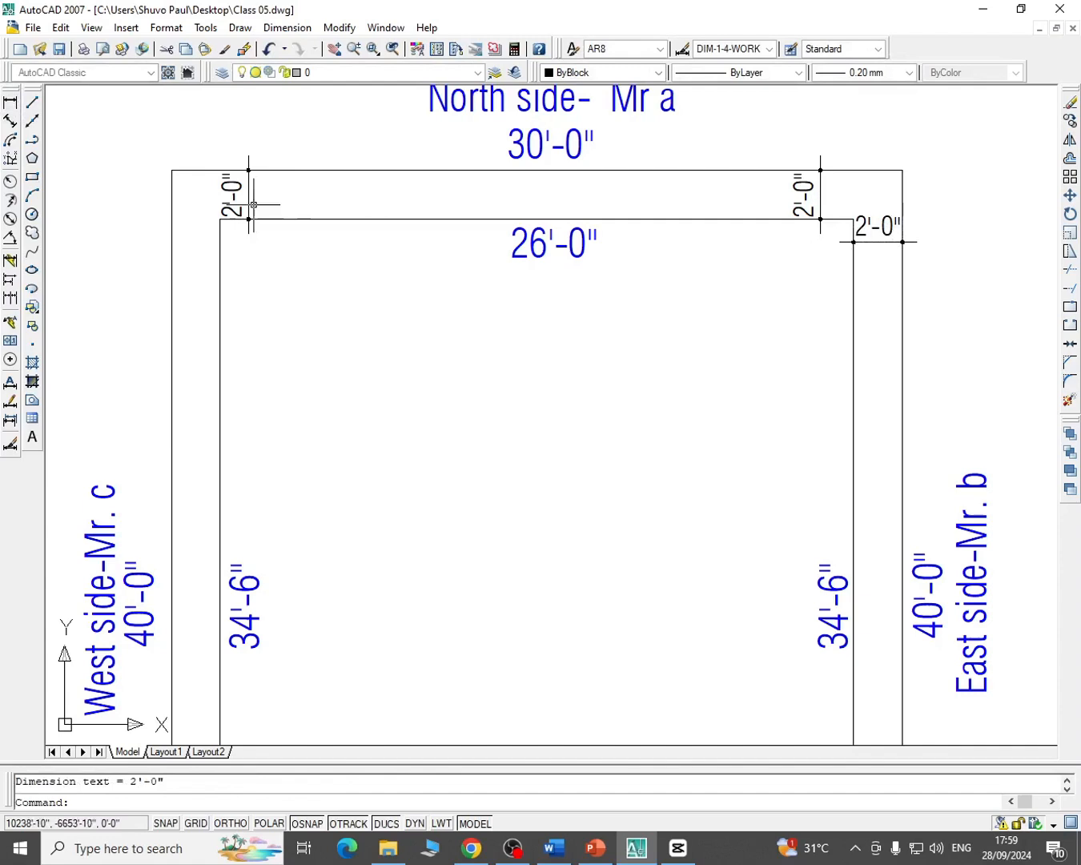
Add a horizontal linear dimension between the inner and outer east lines, near the inner rectangle's southeast corner
click(10, 101)
scroll(401, 176, down, 3)
scroll(609, 584, up, 3)
click(552, 454)
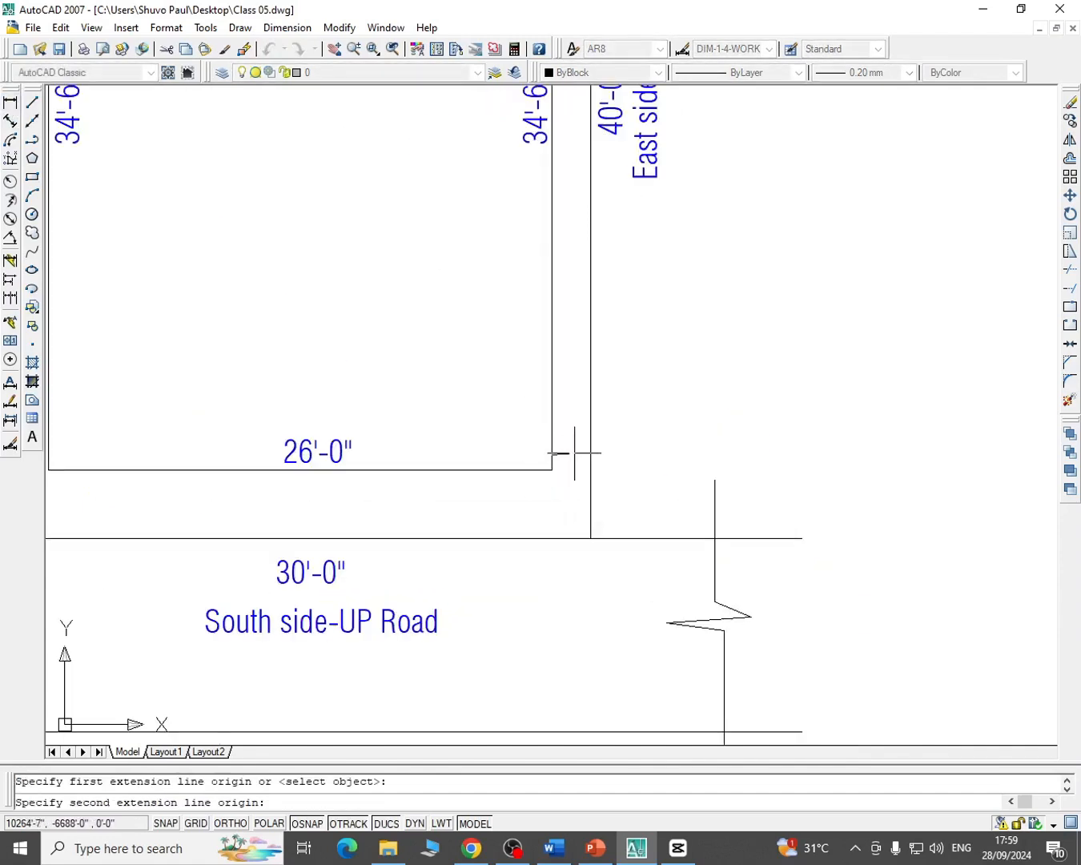
click(592, 453)
click(586, 453)
Add a vertical linear dimension between the inner and outer south lines, near the inner rectangle's southeast corner
click(10, 101)
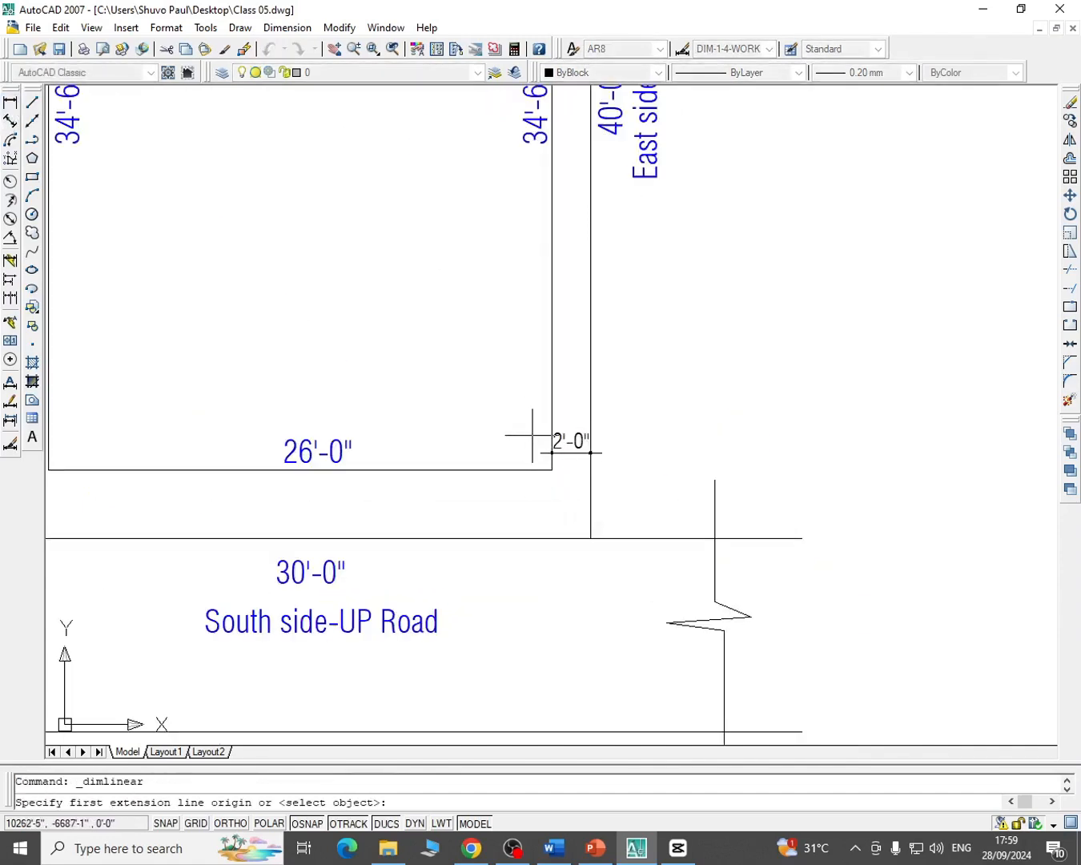
click(512, 470)
click(513, 538)
click(513, 512)
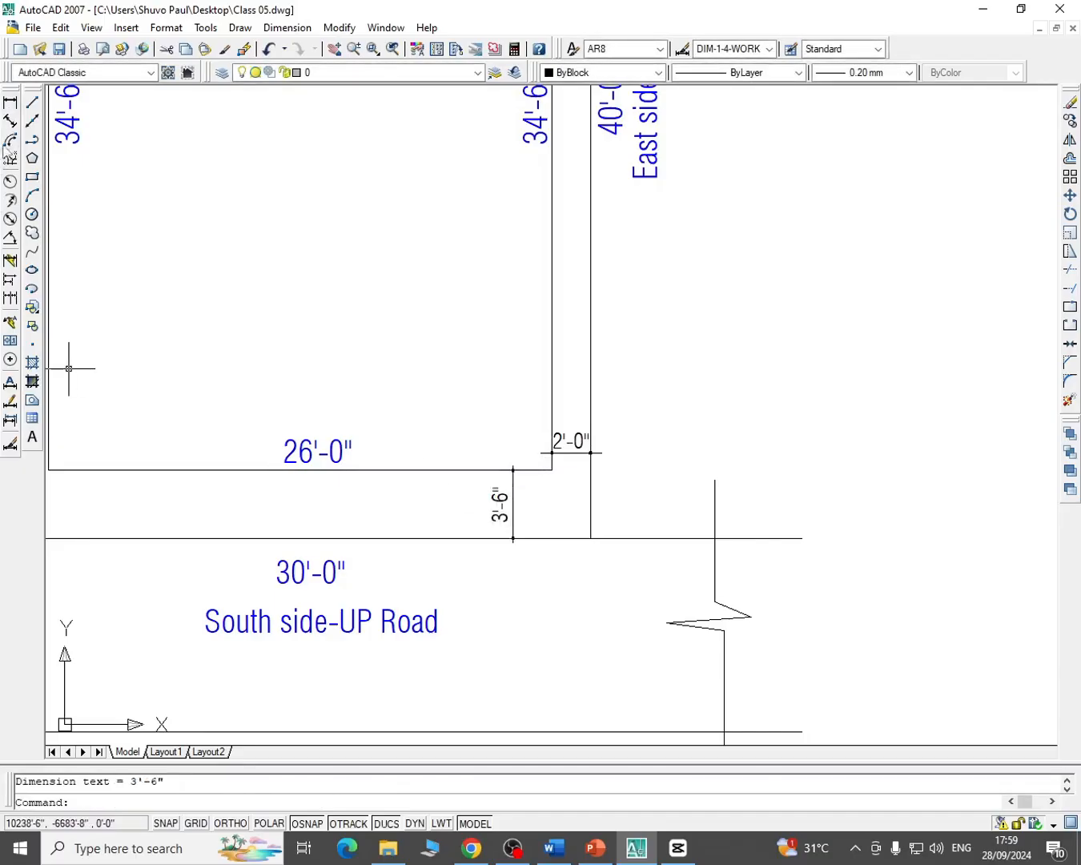
Add a vertical linear dimension between the inner and outer south lines, near the inner rectangle's southwest corner
key(Return)
middle_drag(68, 369, 596, 345)
click(606, 446)
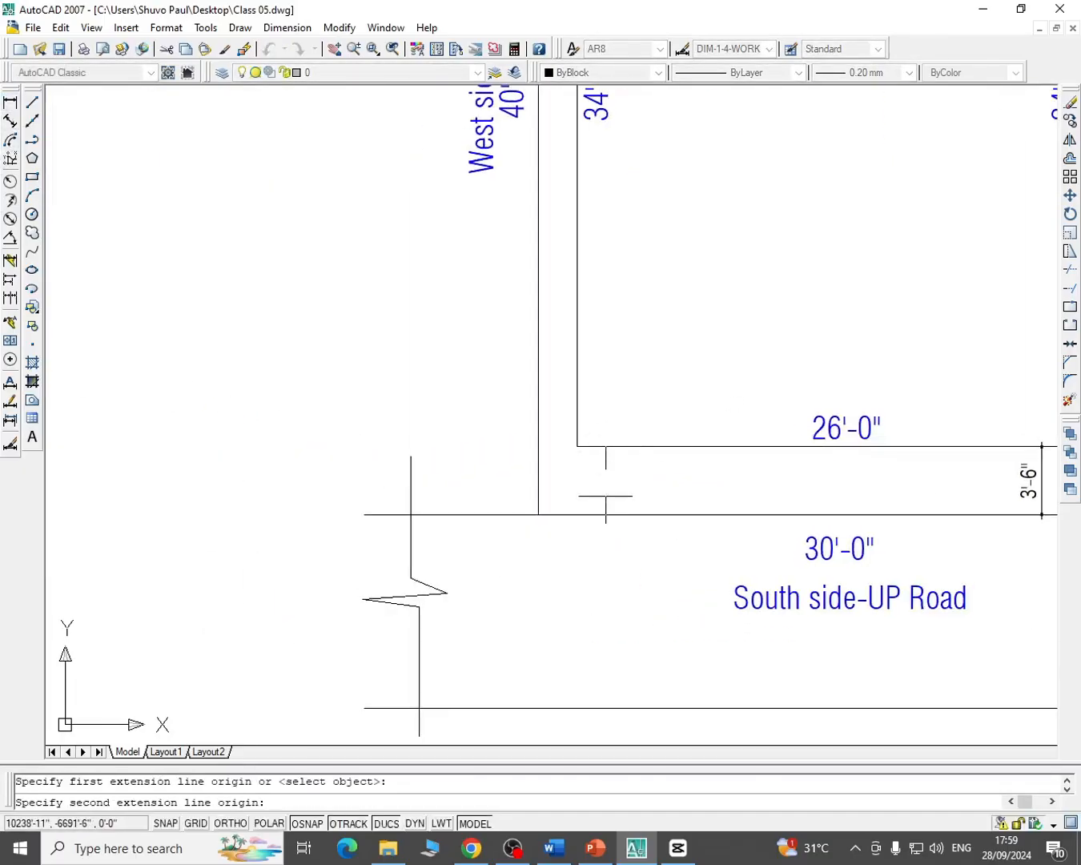
click(606, 514)
click(604, 481)
Add a horizontal linear dimension between the inner and outer west lines, near the inner rectangle's southwest corner
click(10, 101)
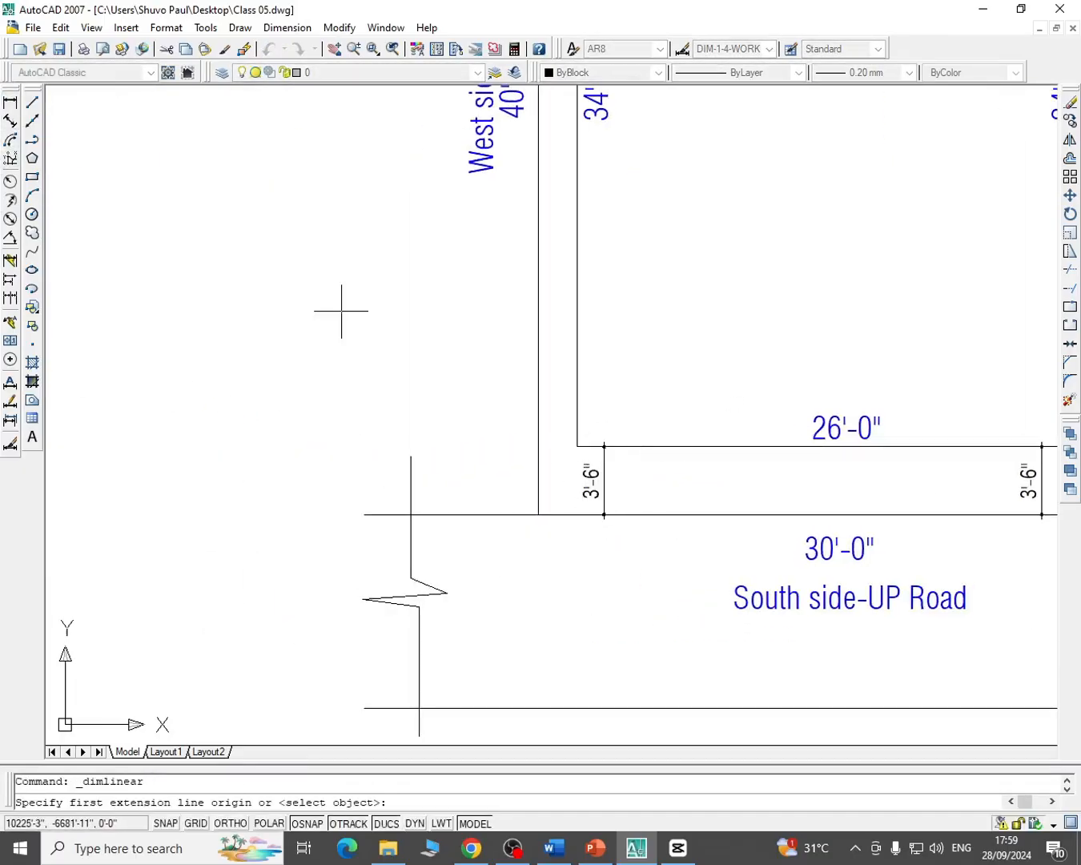
click(575, 407)
click(538, 433)
click(553, 401)
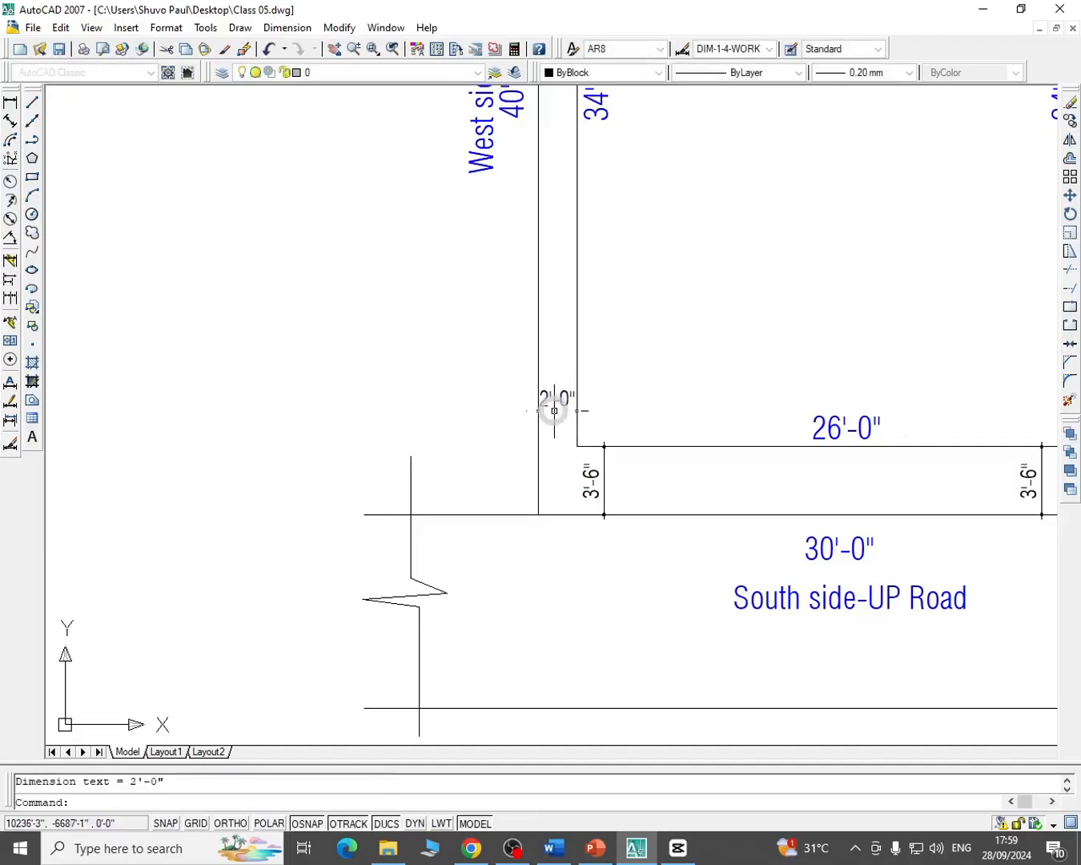
Draw a rectangle about 5 feet wide and 9 feet tall inside the inner rectangle, near its southwest corner
scroll(663, 356, down, 6)
scroll(680, 353, up, 2)
middle_drag(687, 352, 451, 386)
scroll(479, 223, up, 2)
scroll(466, 311, up, 2)
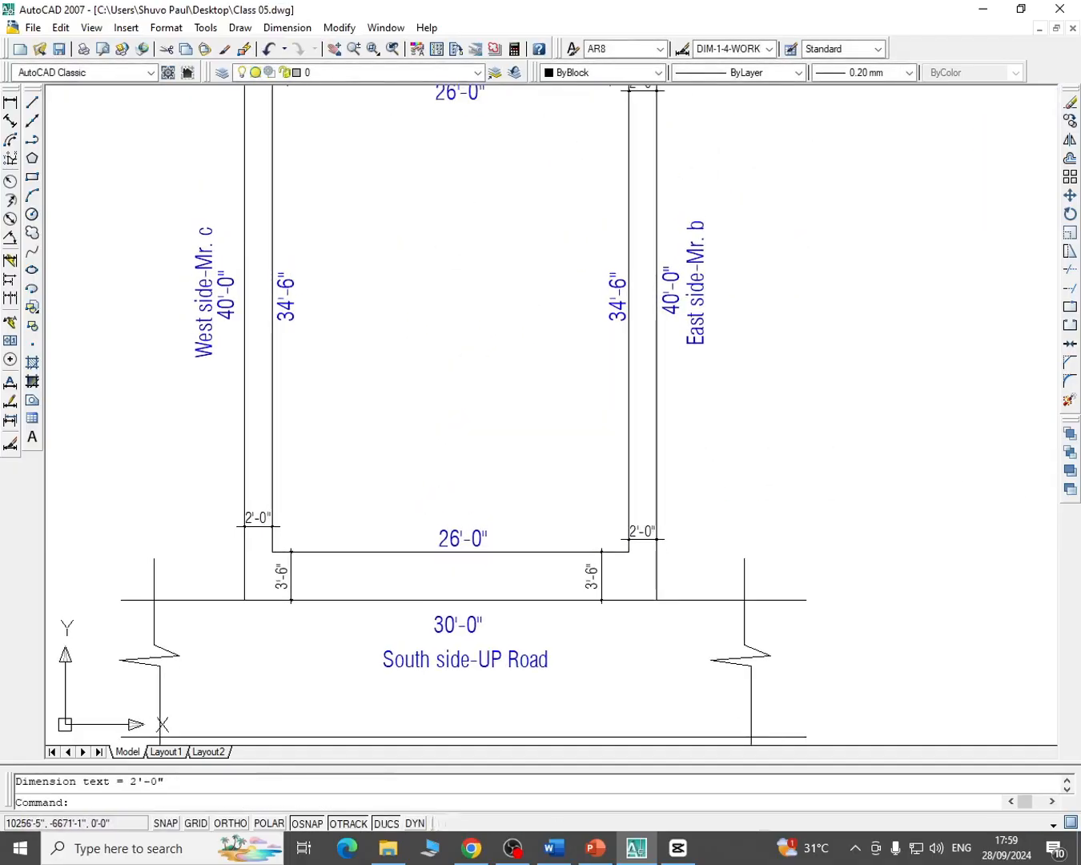
middle_drag(547, 371, 627, 434)
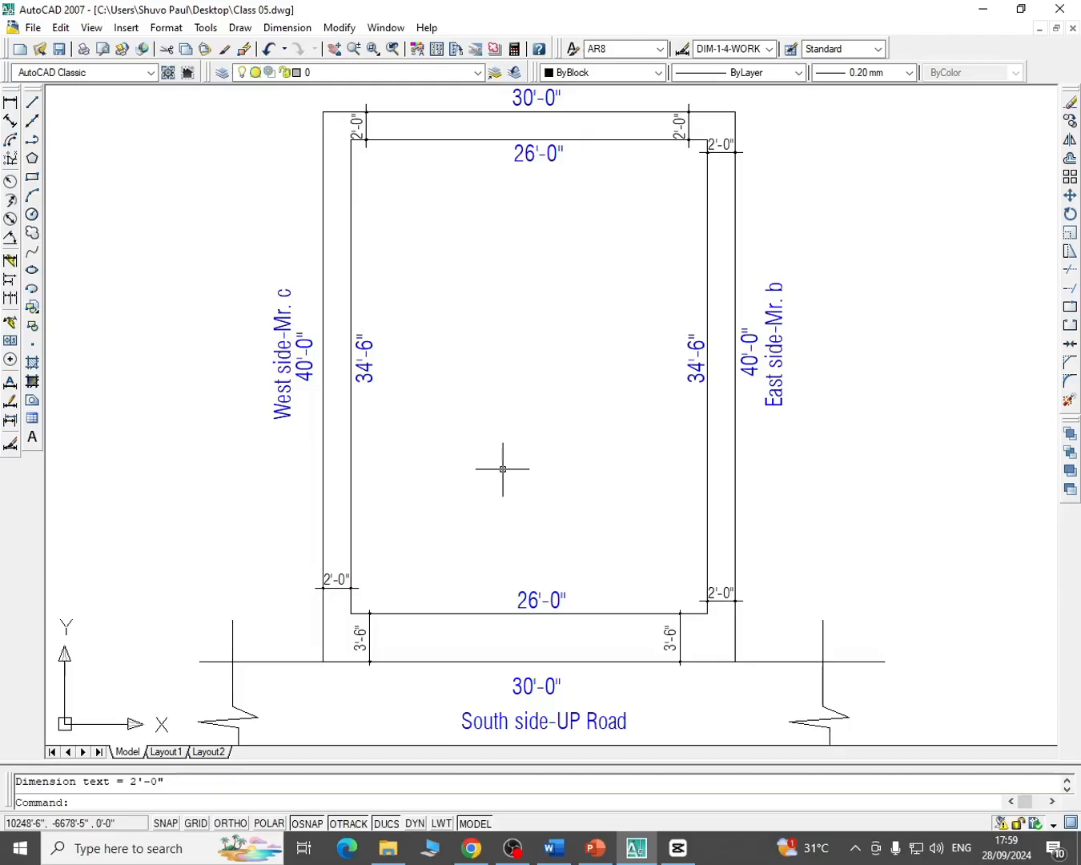
click(33, 178)
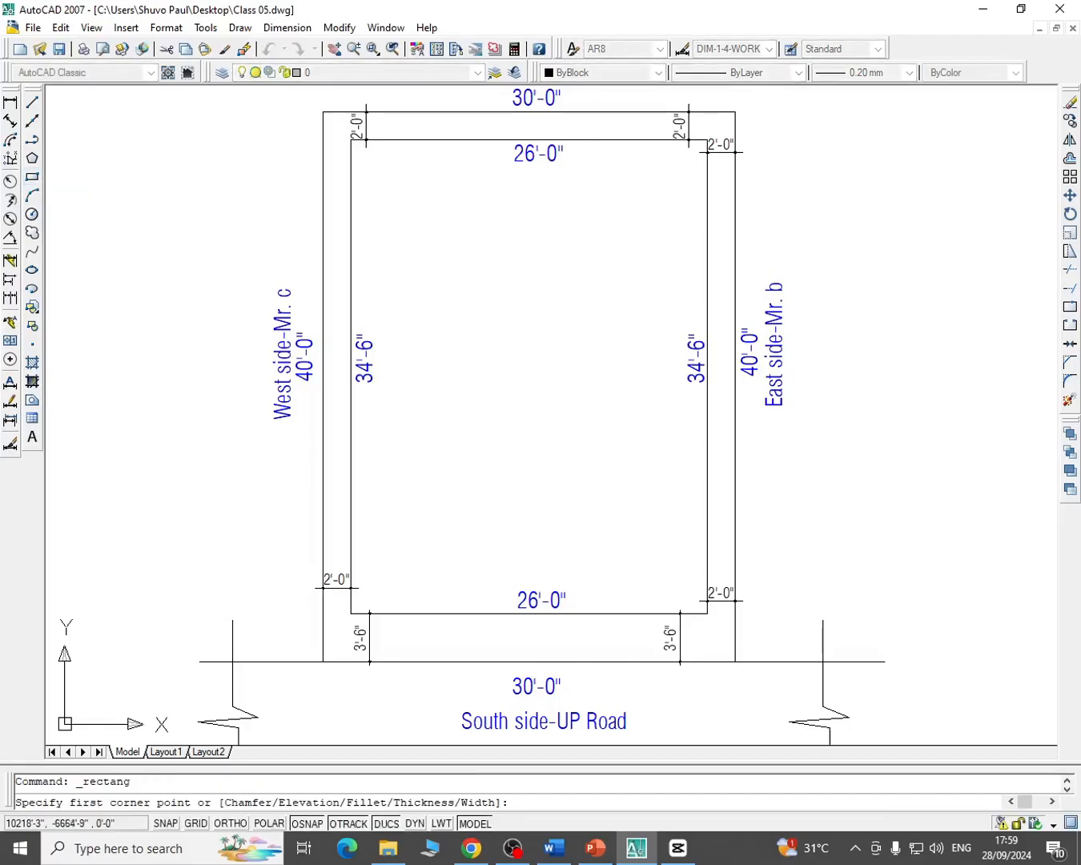
scroll(382, 591, up, 2)
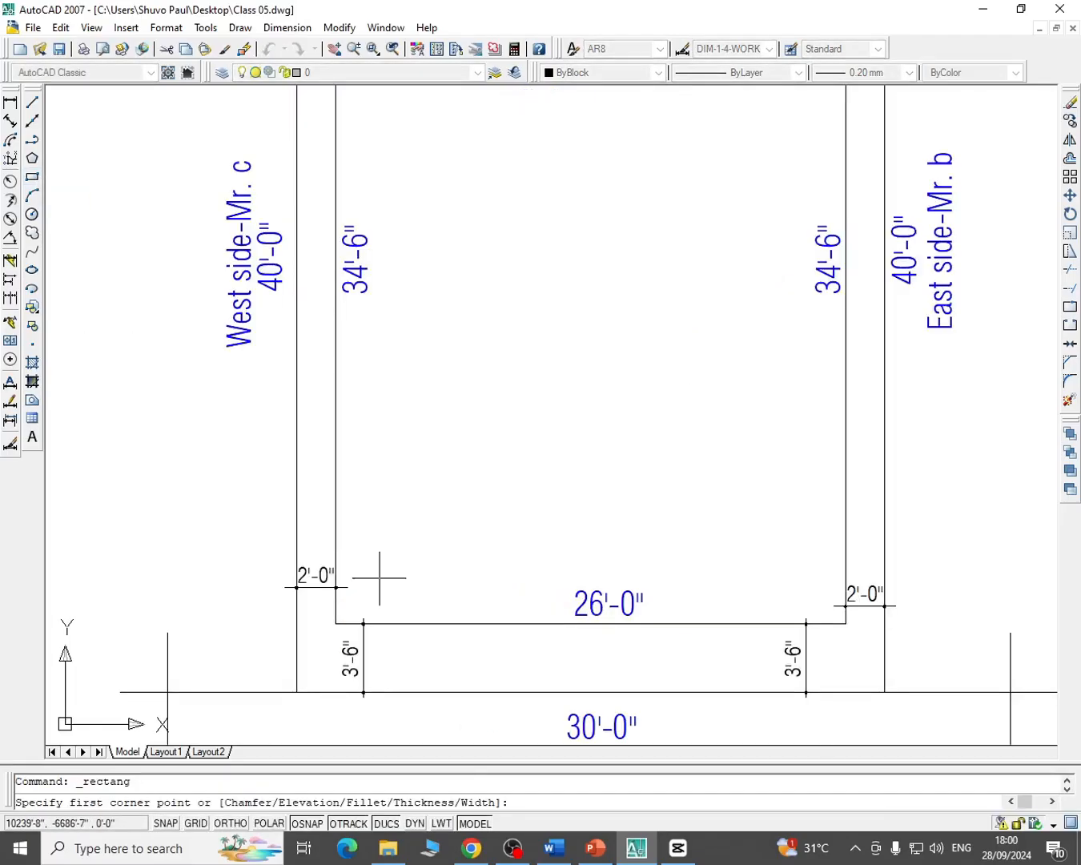
click(379, 577)
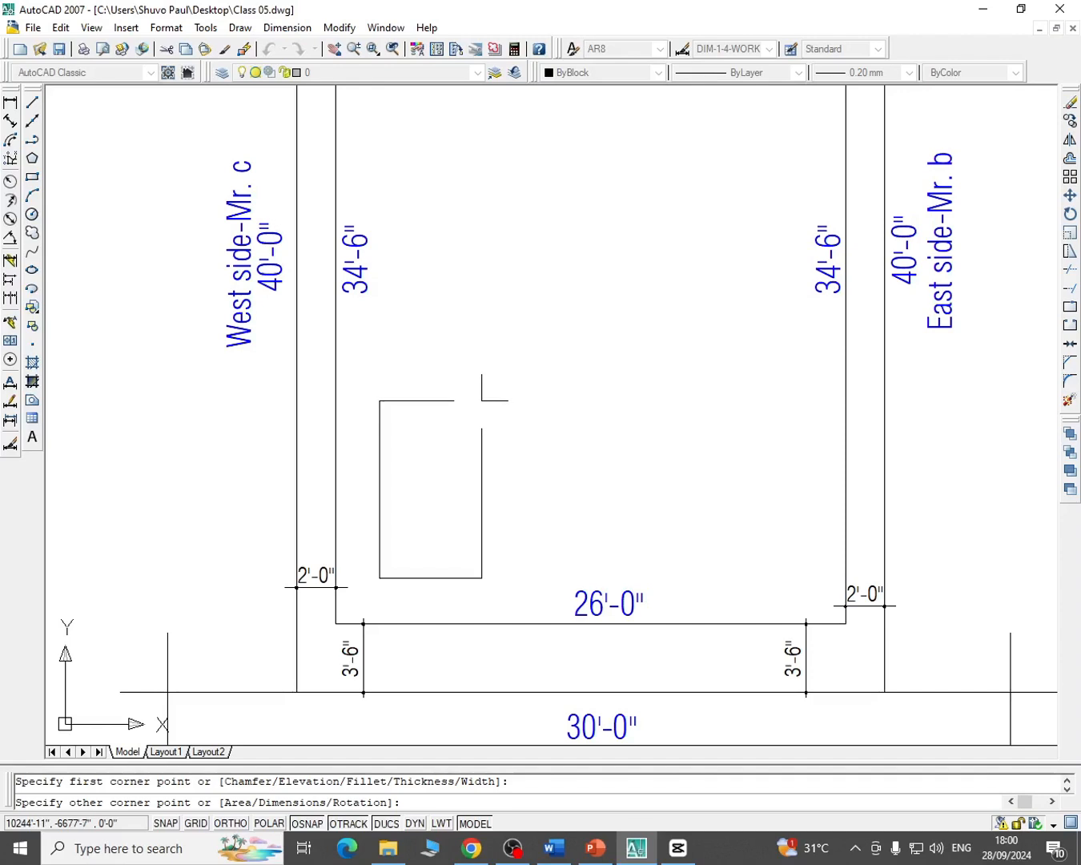
click(481, 407)
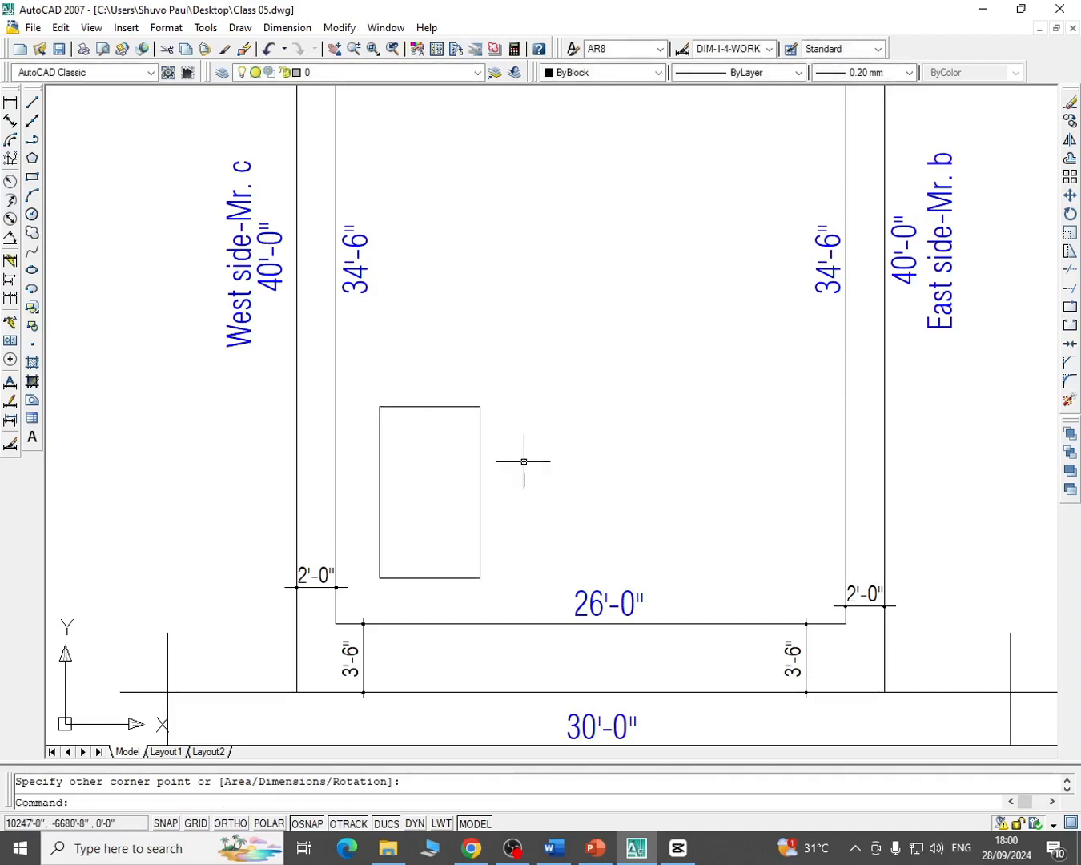
Copy the 26'-0" label from the inner south side into the new small rectangle
scroll(523, 462, down, 1)
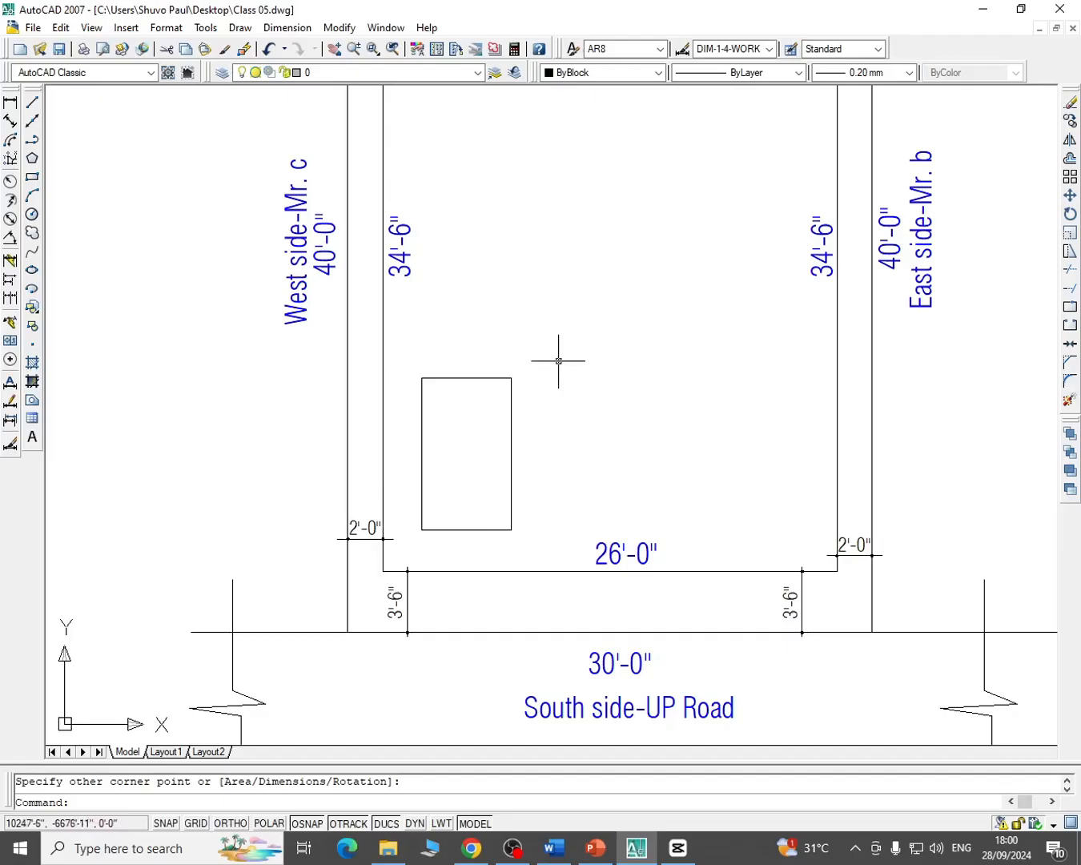
scroll(674, 364, down, 1)
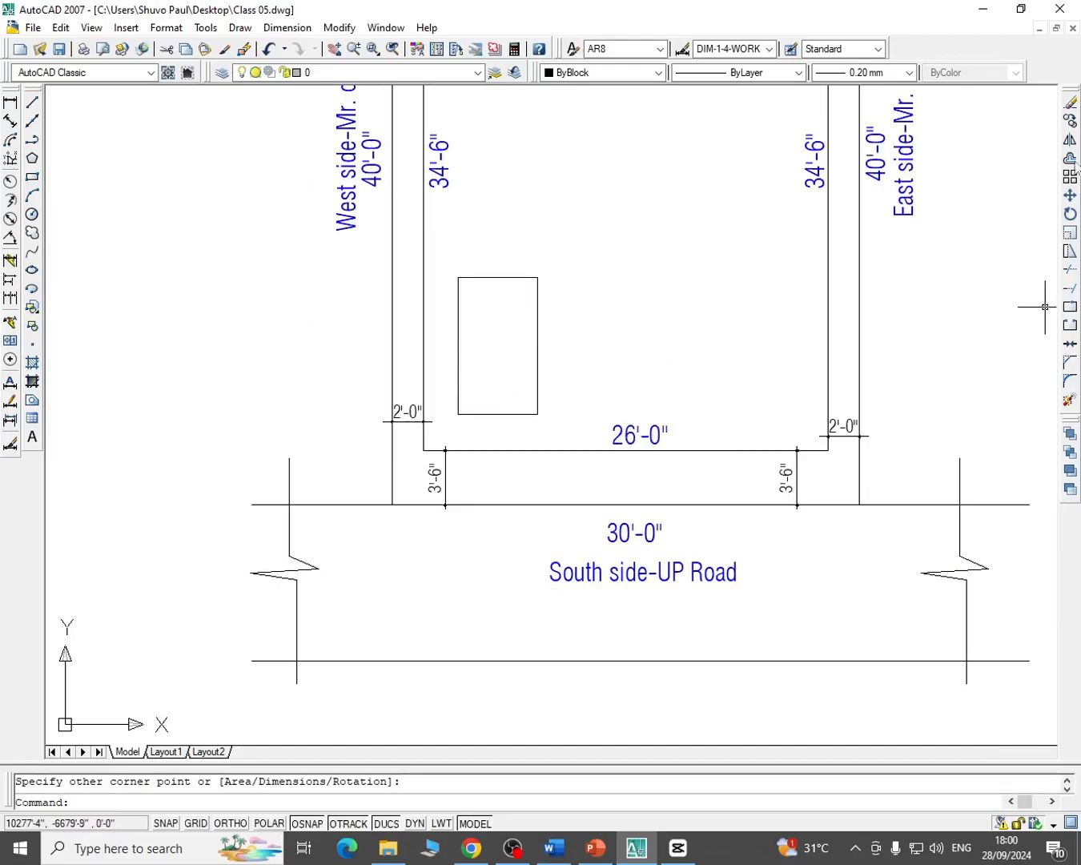
click(1071, 123)
click(659, 416)
click(631, 438)
right_click(636, 432)
click(637, 432)
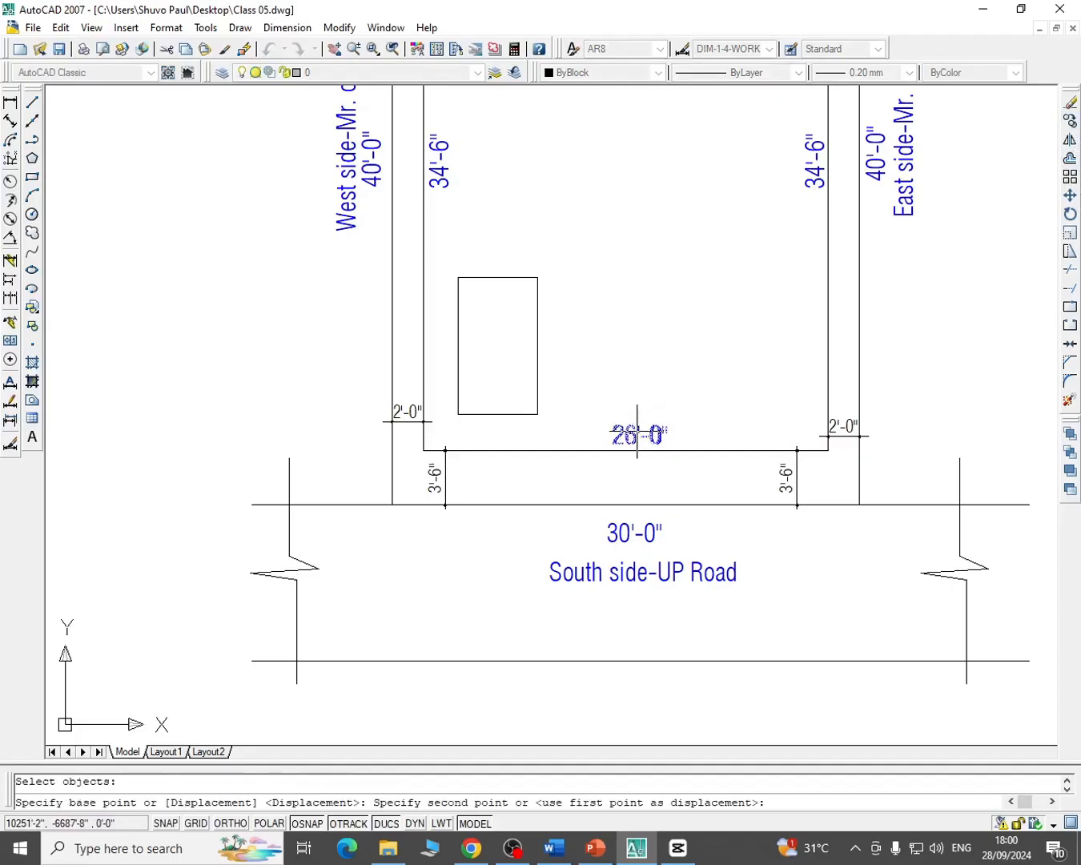
scroll(464, 357, up, 5)
click(553, 301)
right_click(551, 285)
click(573, 310)
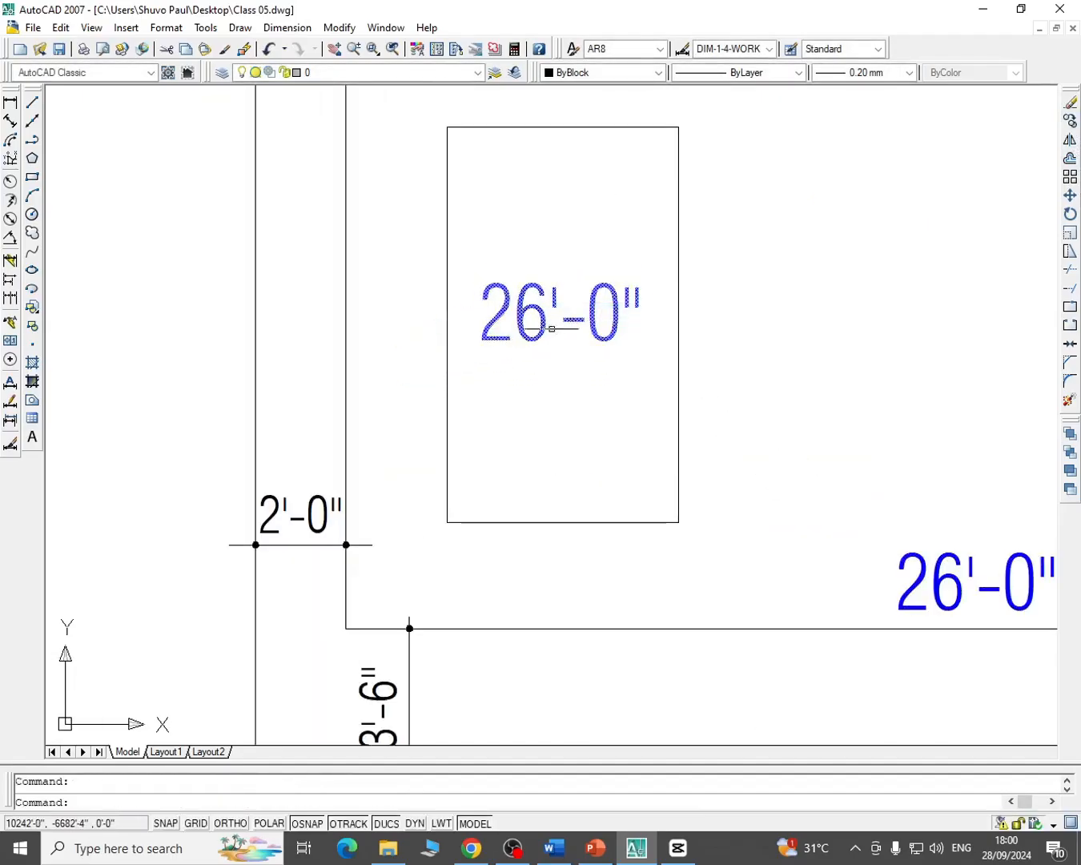
Replace the copied label's text with "Septic tank" and widen its text frame so it fits on one line
double_click(543, 316)
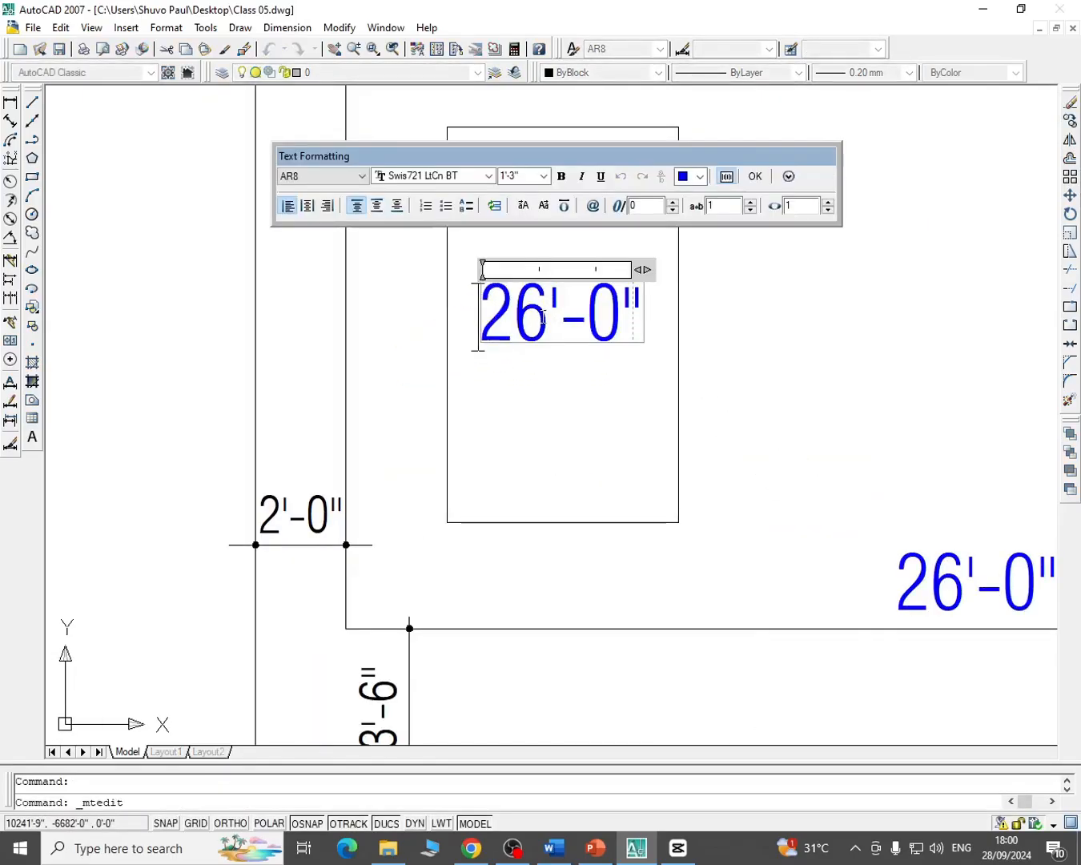
key(Delete)
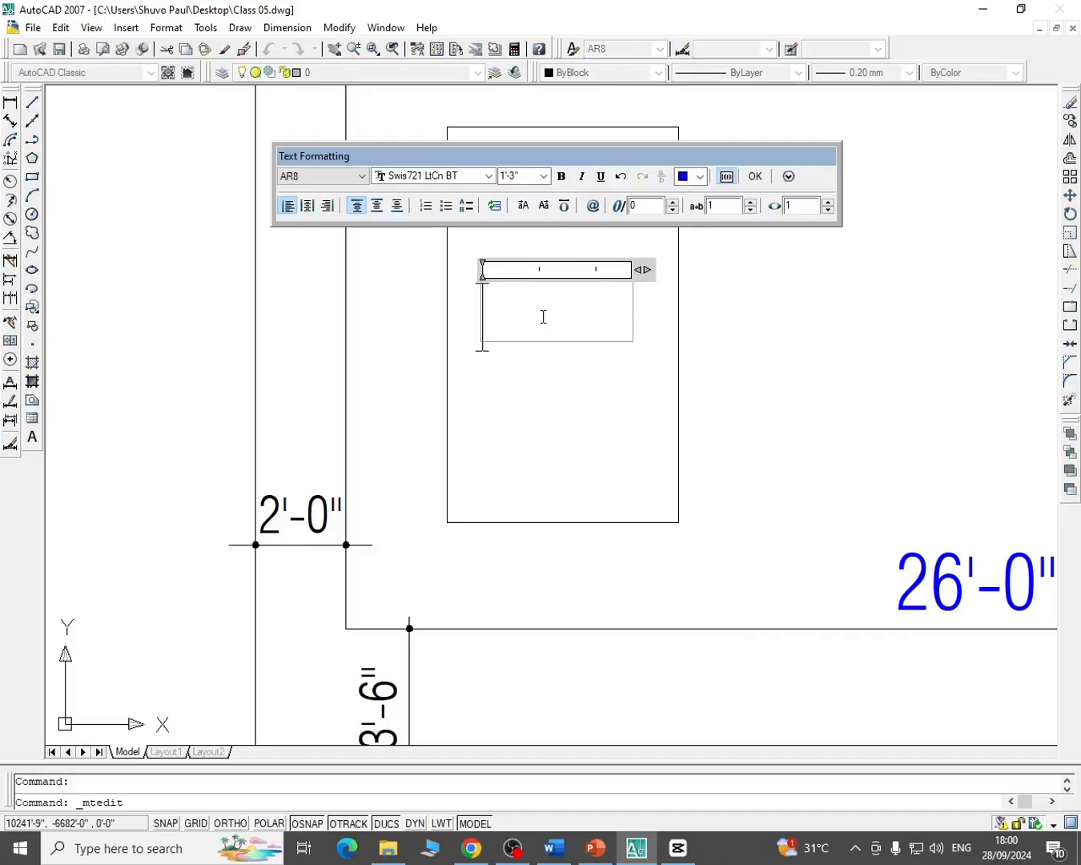
text(S)
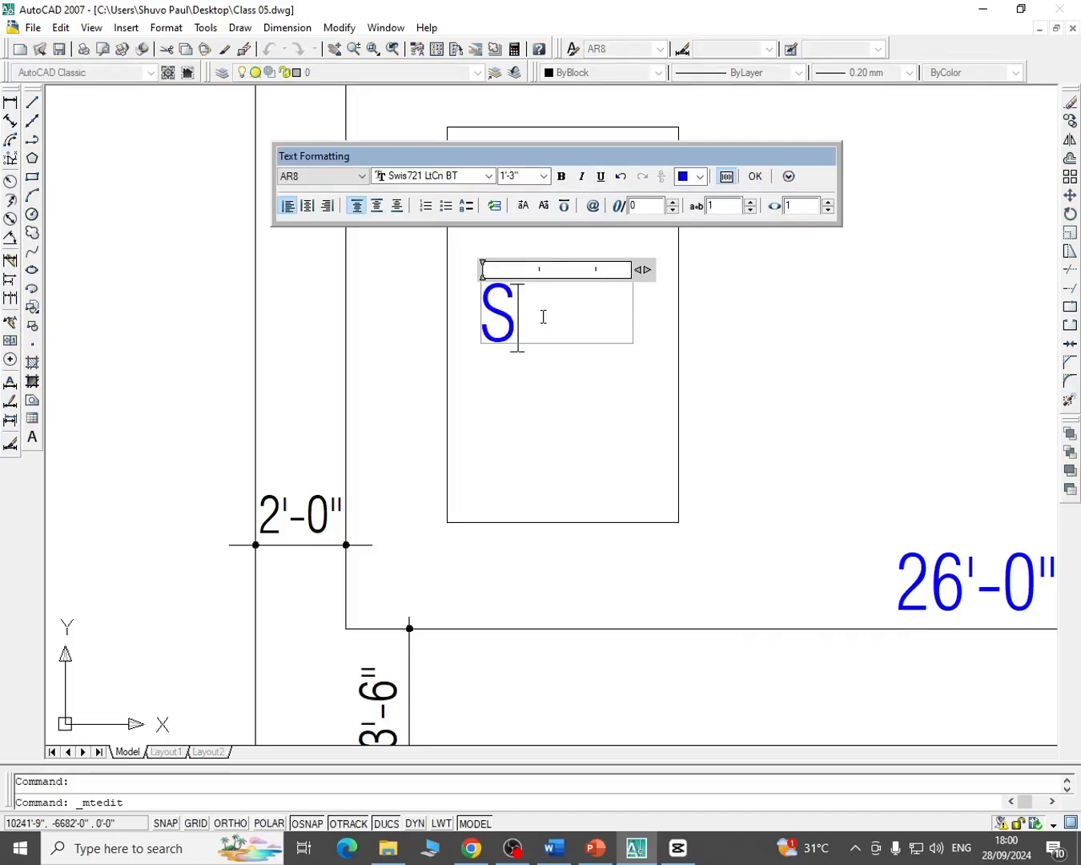
text(epti)
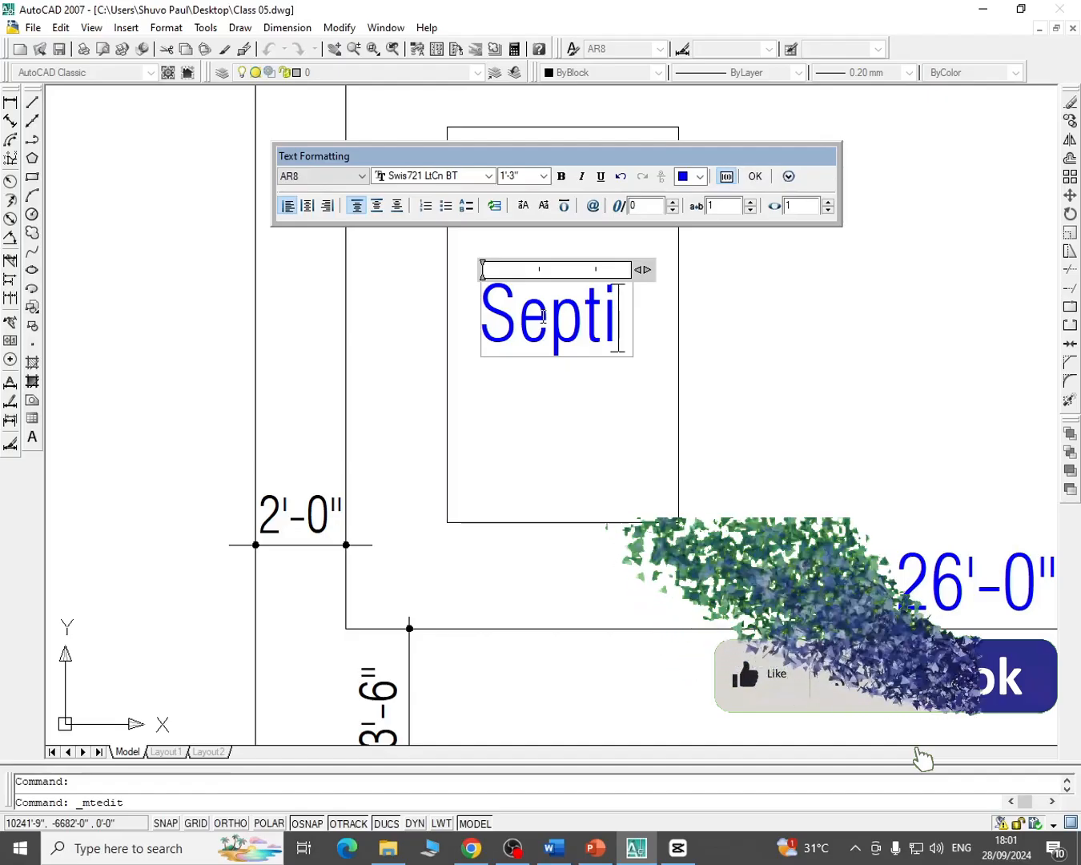
text(c tank)
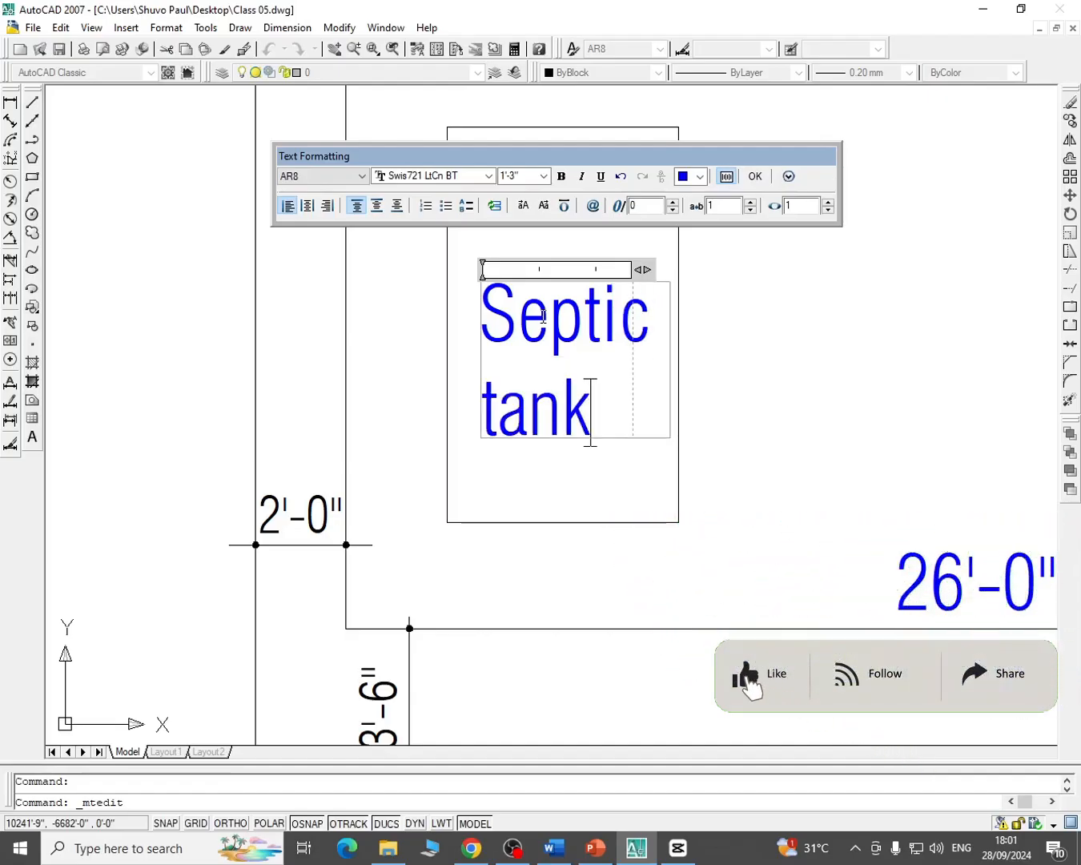
scroll(543, 318, down, 2)
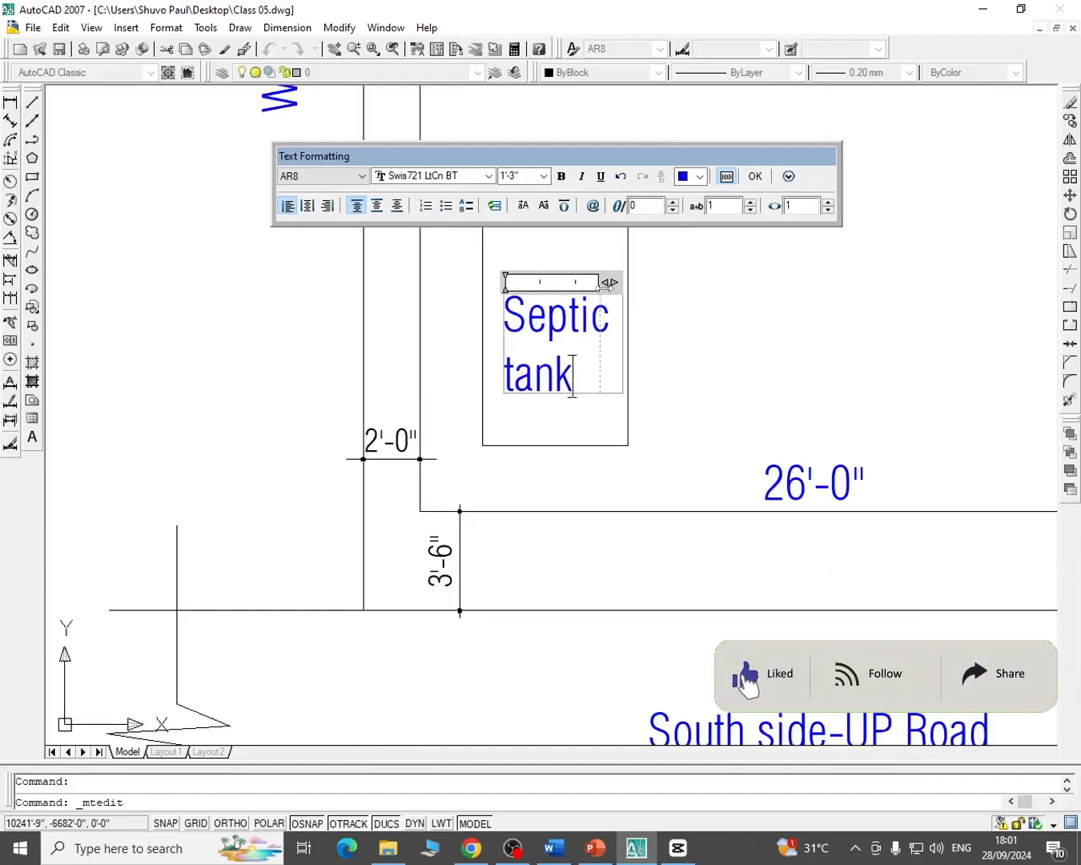
drag(611, 284, 507, 321)
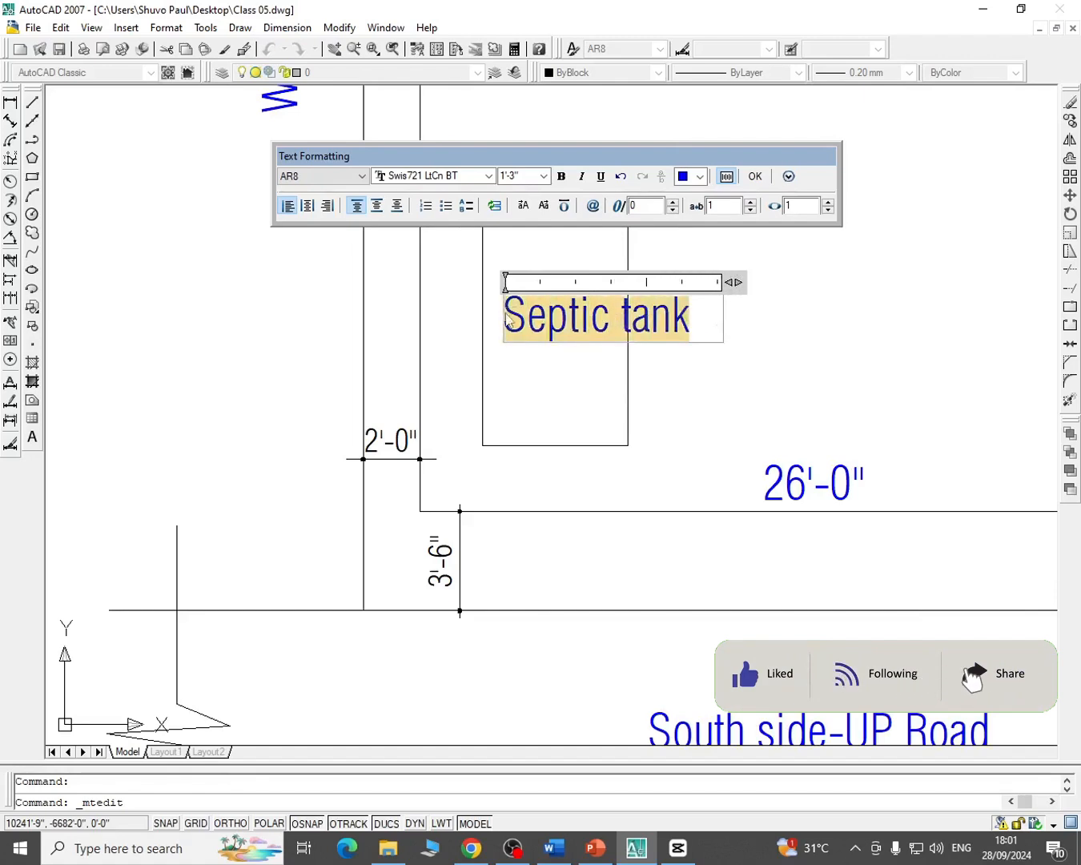
Set the height of the "Septic tank" text to 8"
click(530, 176)
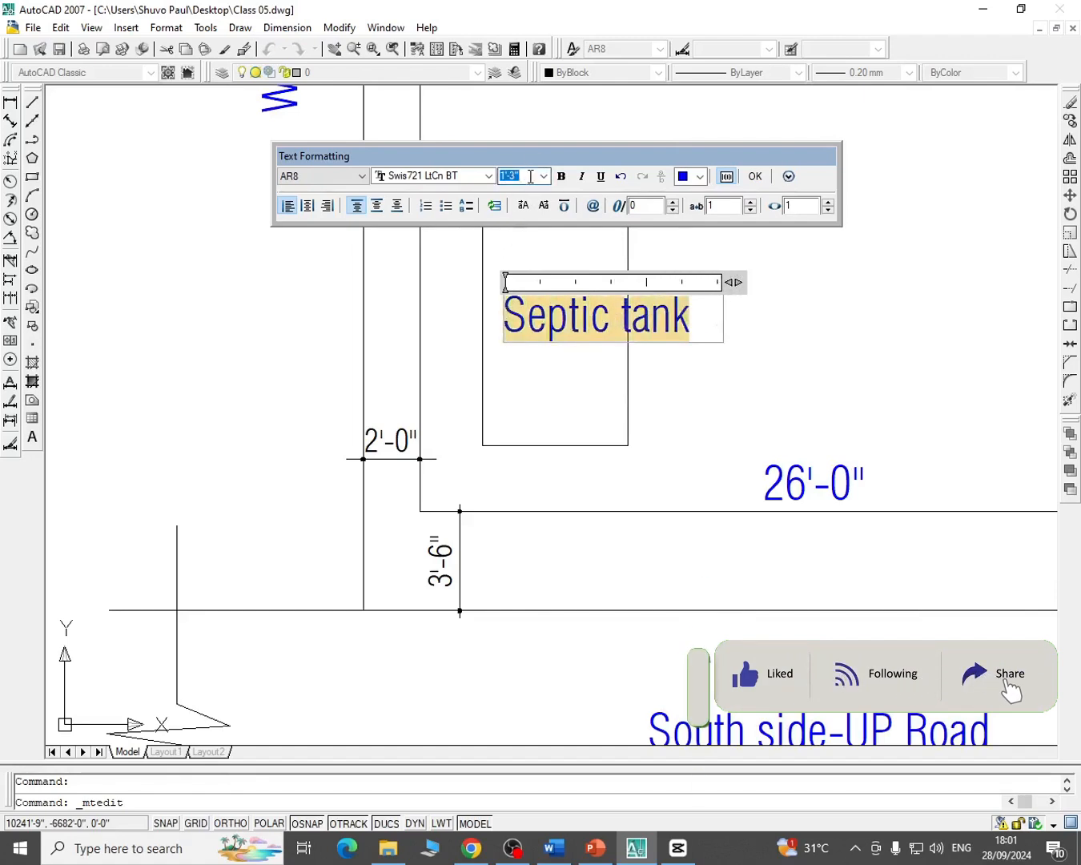
text(8)
key(Return)
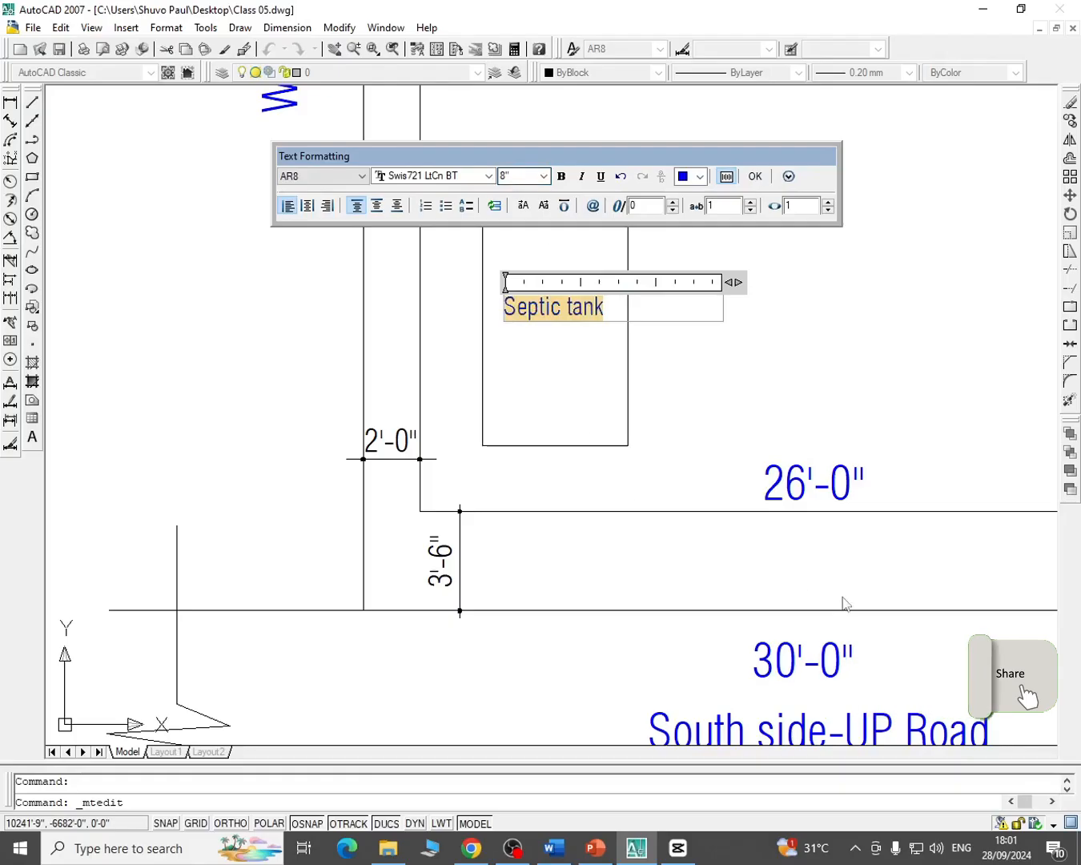
click(753, 176)
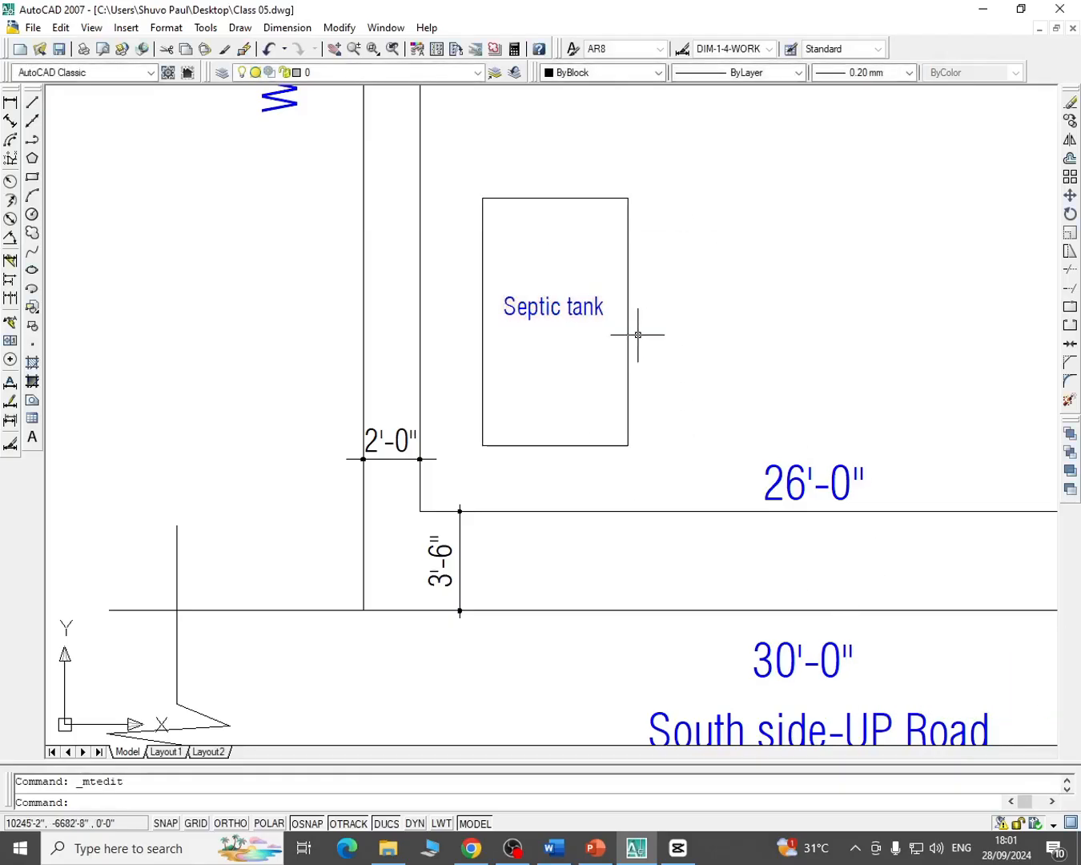
Draw a small circle just below the septic tank rectangle, near its southwest corner
middle_drag(640, 331, 679, 322)
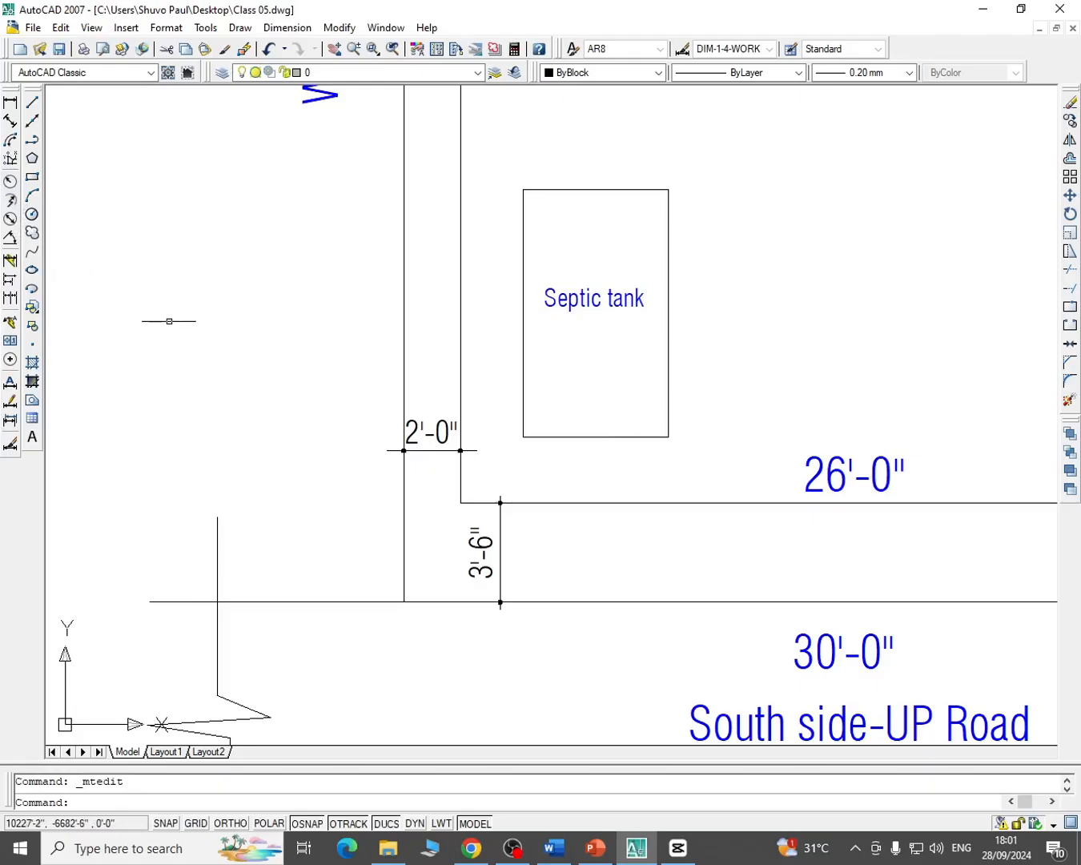
click(32, 214)
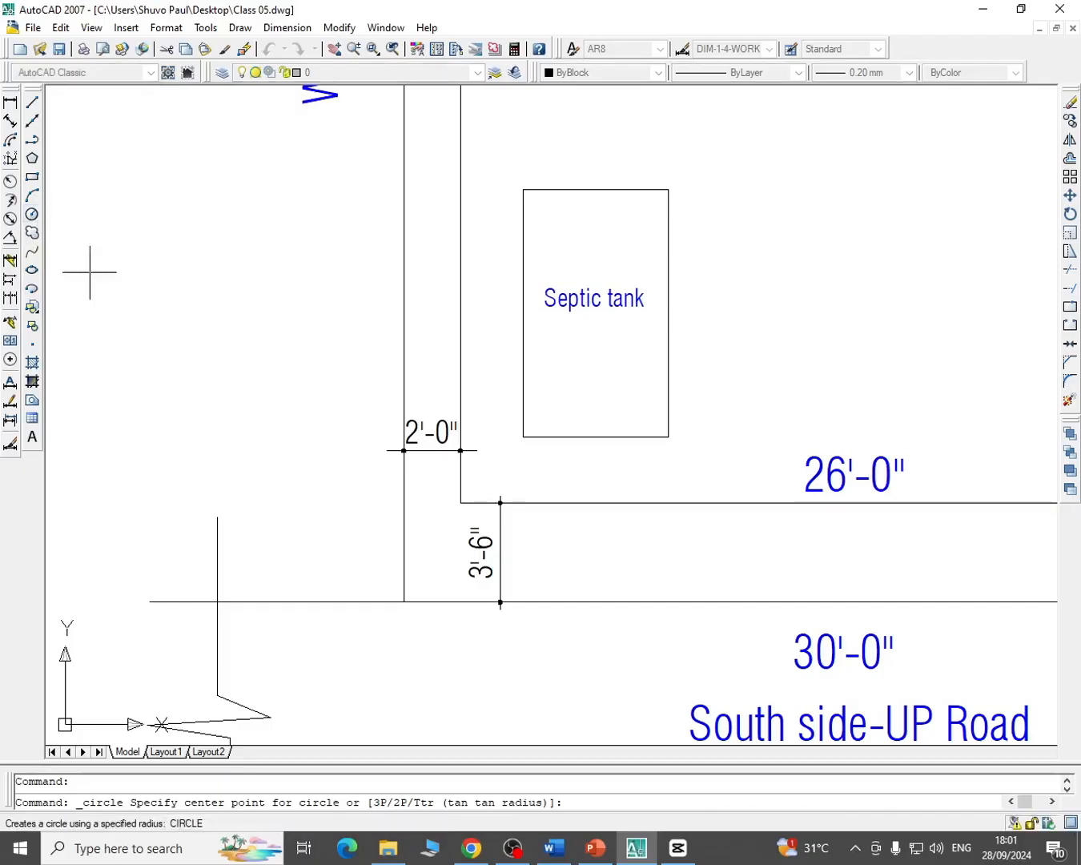
scroll(560, 457, up, 2)
click(531, 472)
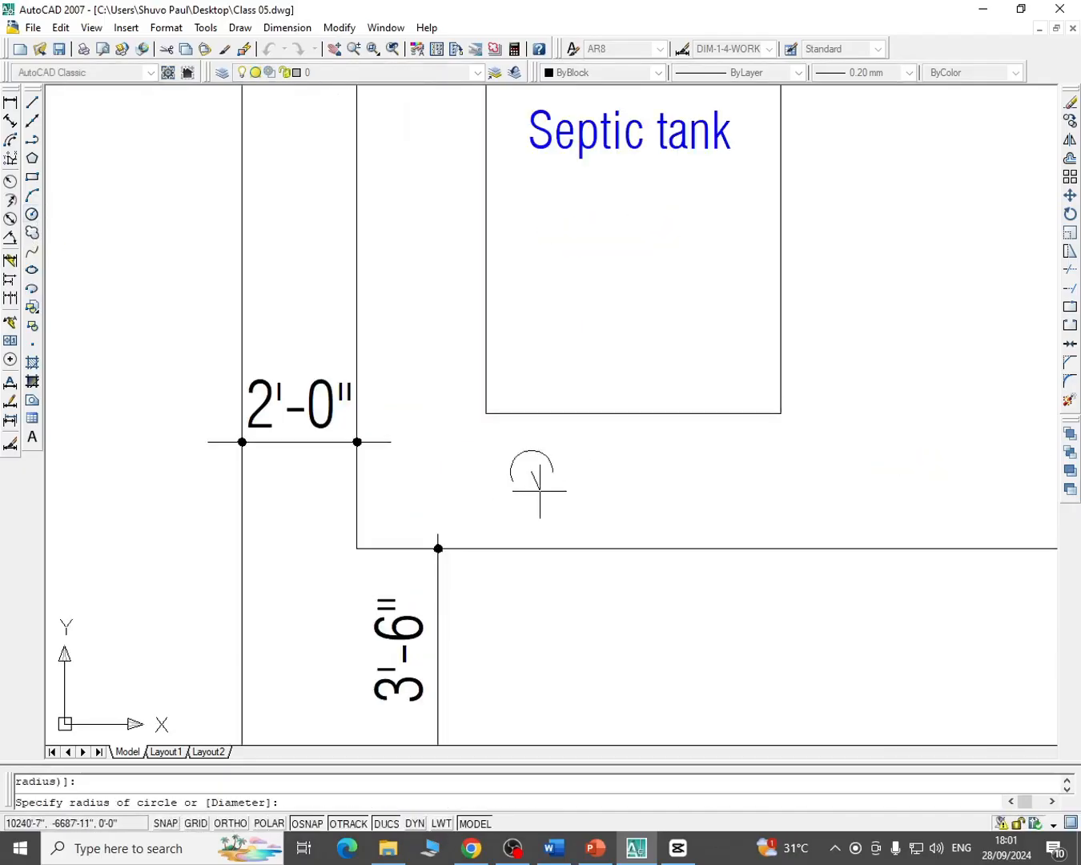
click(555, 510)
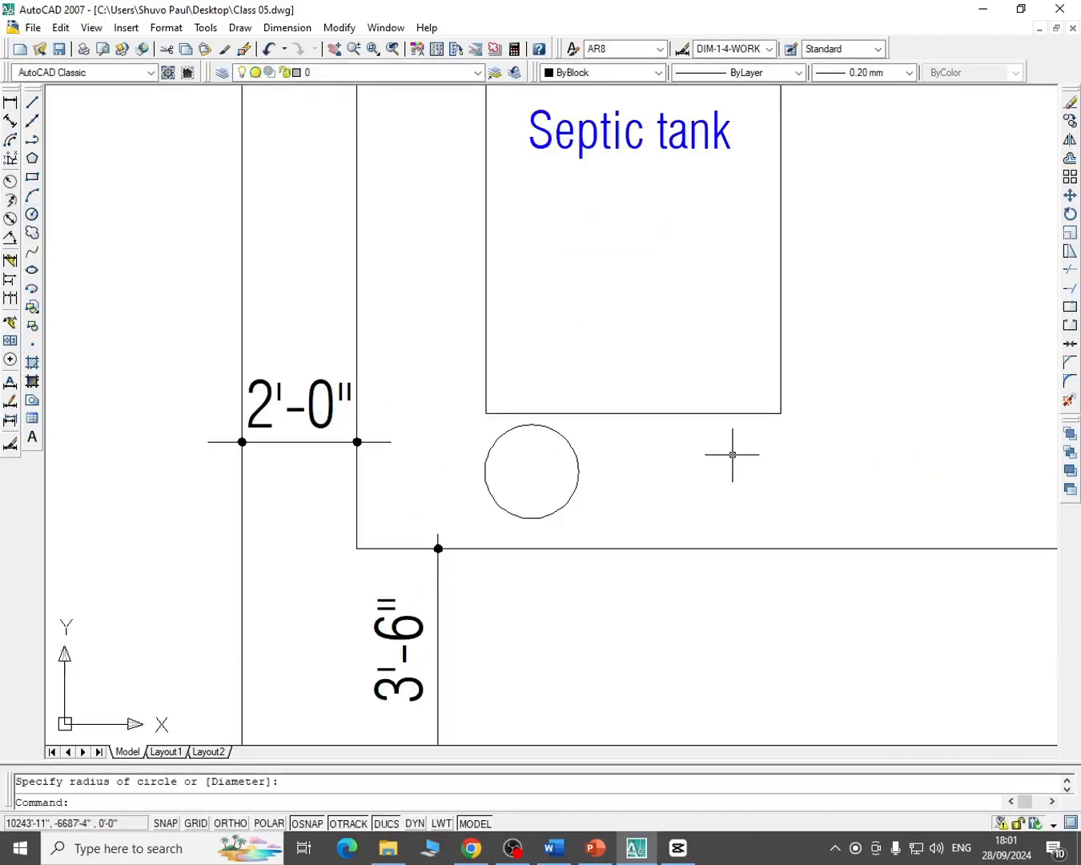
Copy the "Septic tank" label to the east side of the small circle
scroll(572, 449, down, 3)
click(547, 332)
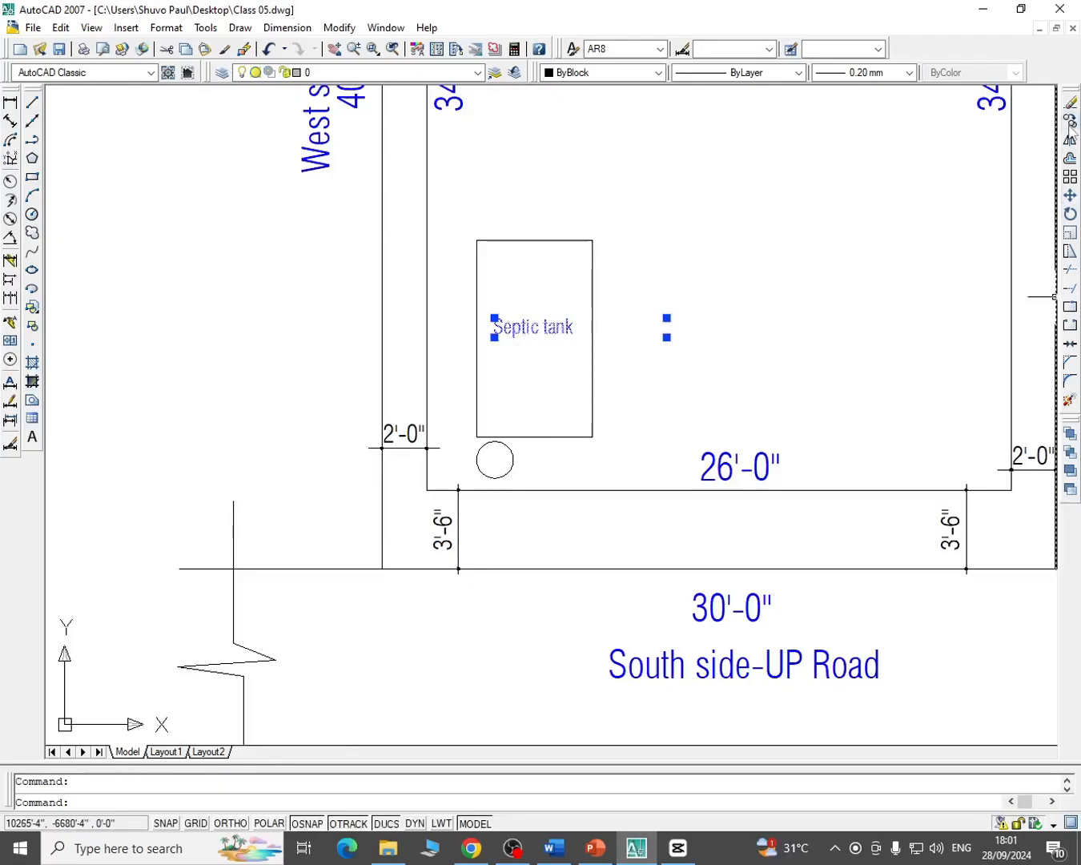
key(Escape)
click(556, 327)
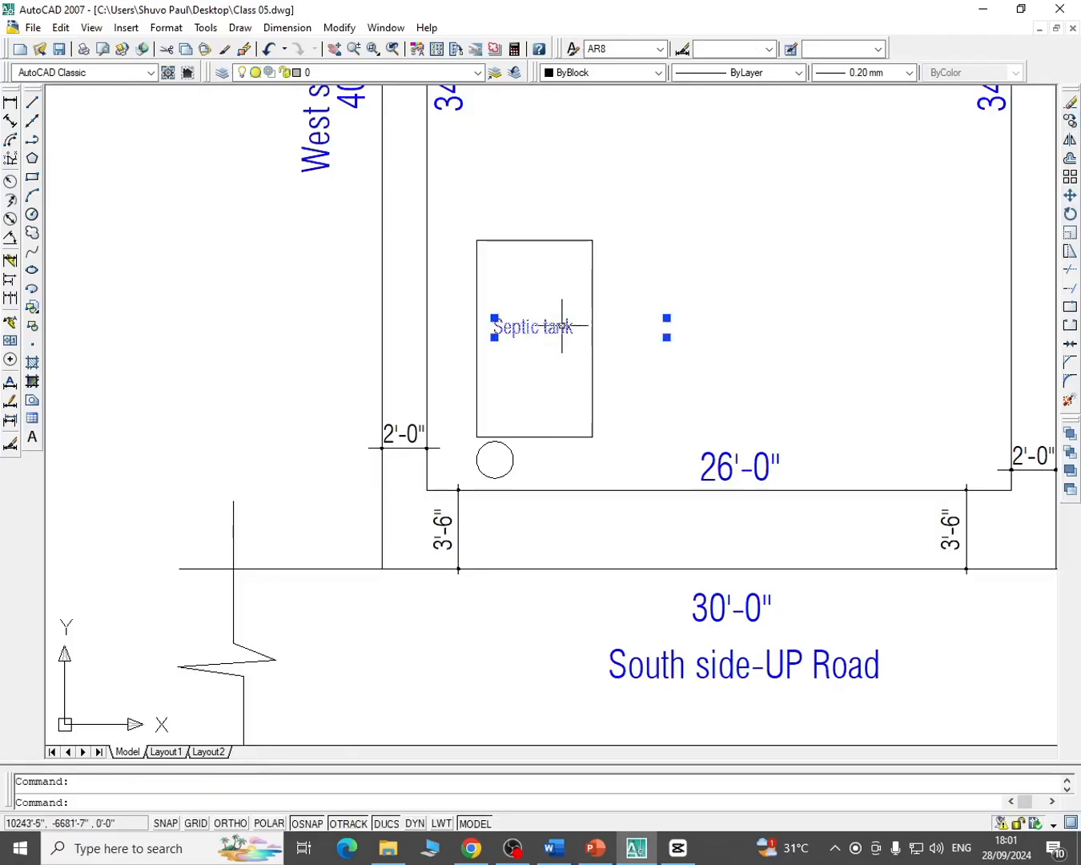
click(1070, 120)
click(494, 336)
scroll(515, 464, up, 5)
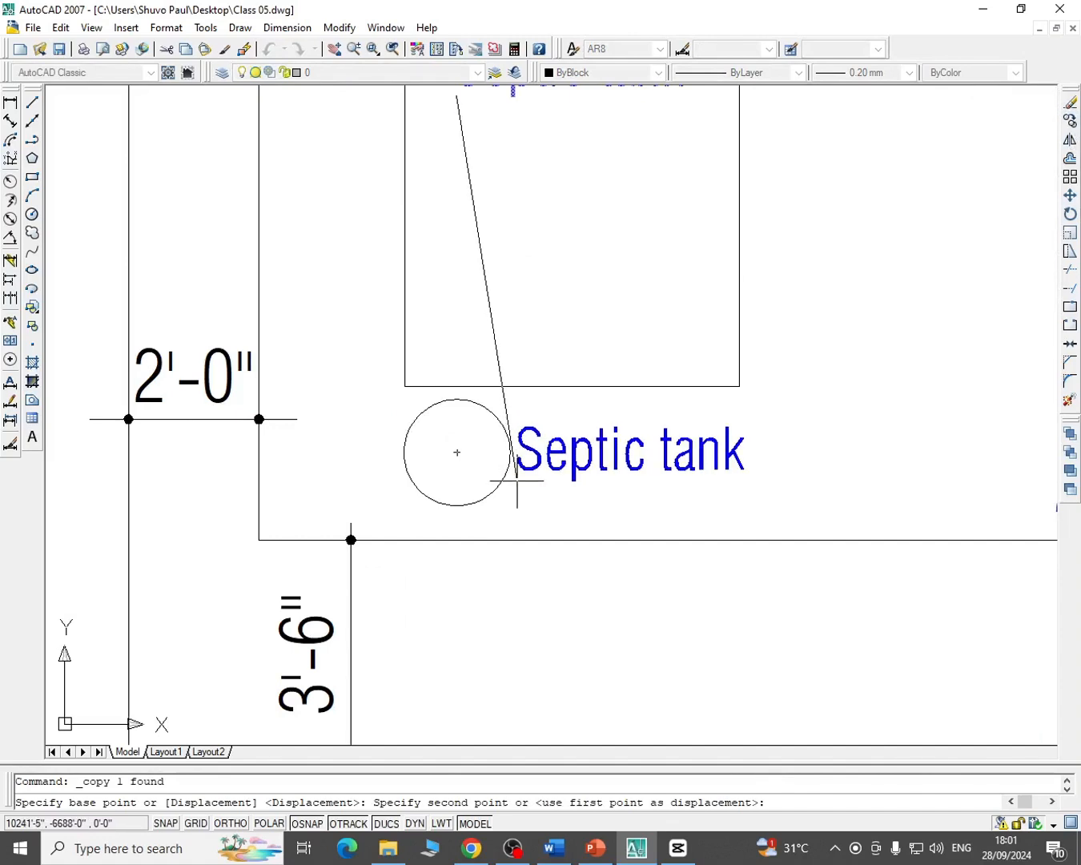
click(518, 481)
key(Escape)
Change the label beside the circle to "Sp"
double_click(550, 457)
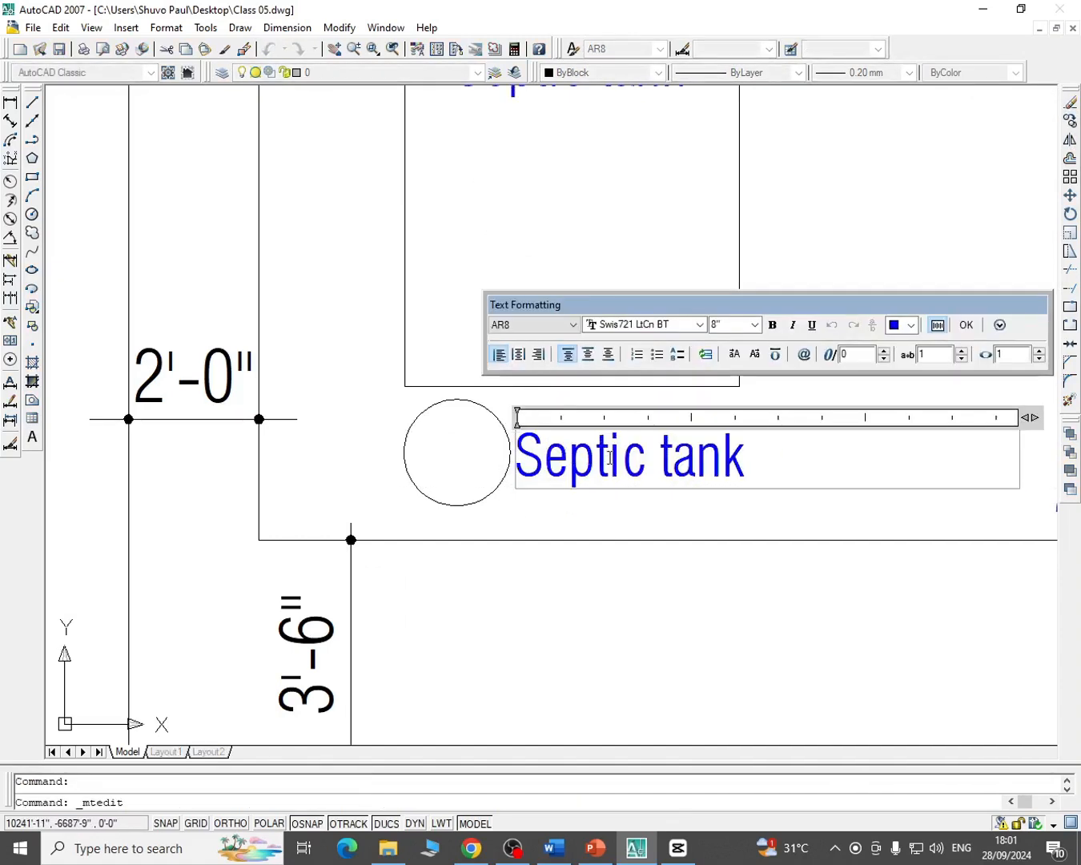
key(ctrl+a)
text(Sp)
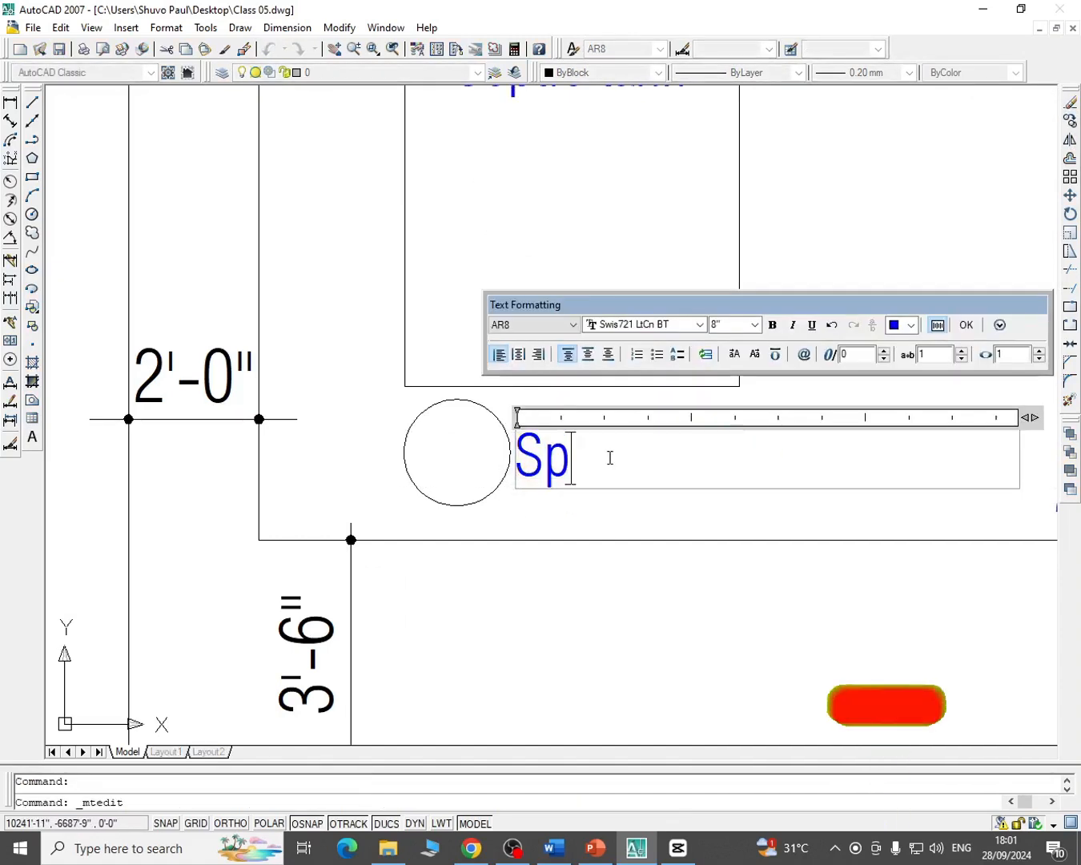
click(966, 324)
Copy the "North side" label into the middle of the inner building rectangle
scroll(780, 440, down, 5)
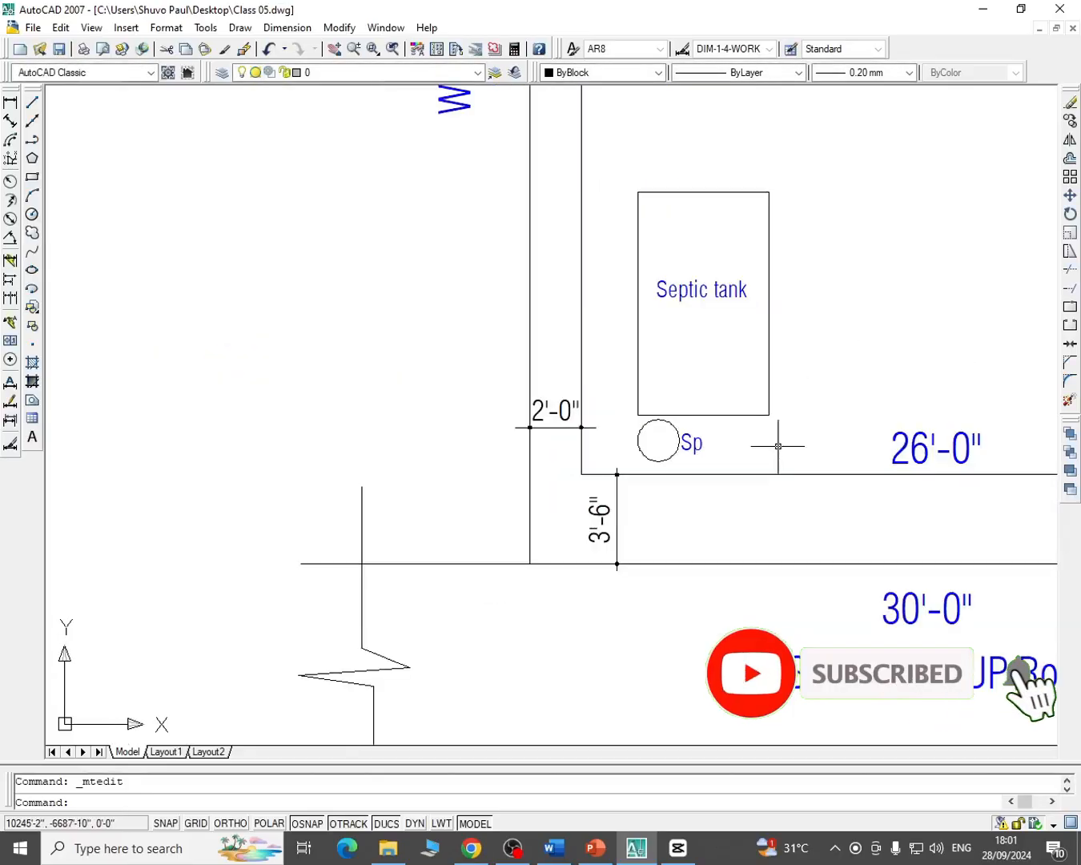
click(1070, 120)
click(533, 302)
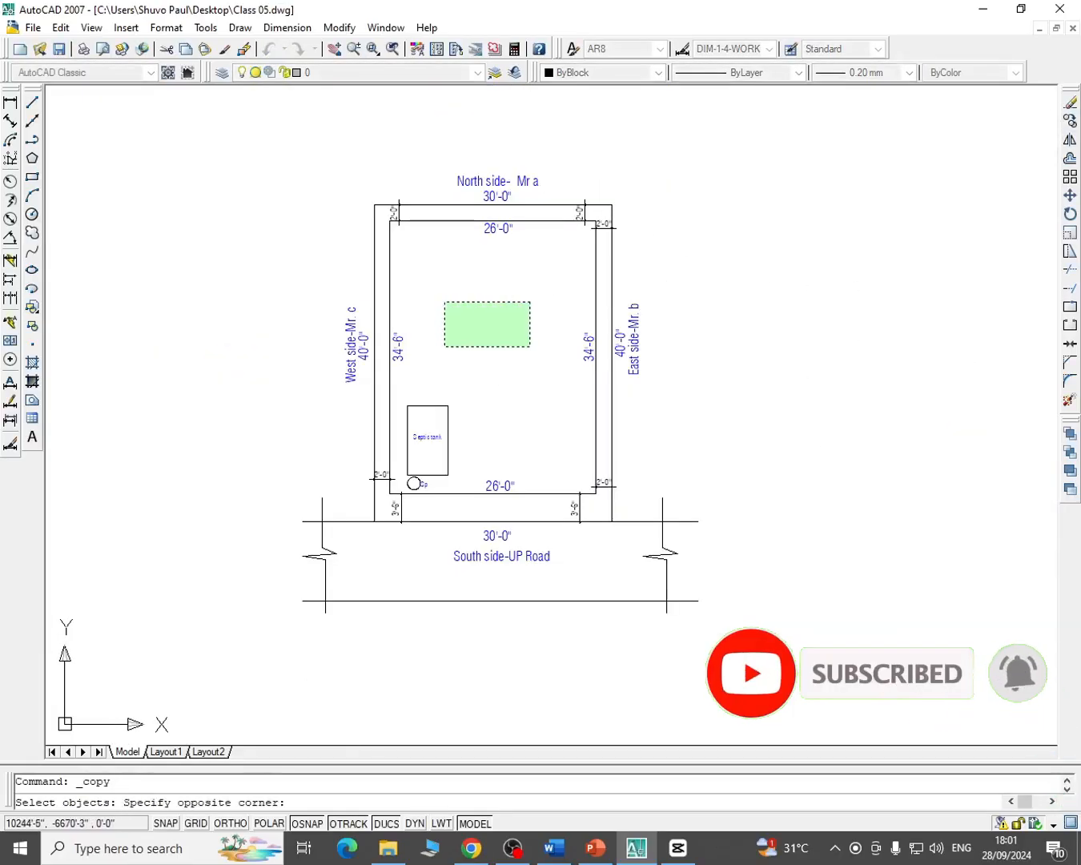
click(450, 344)
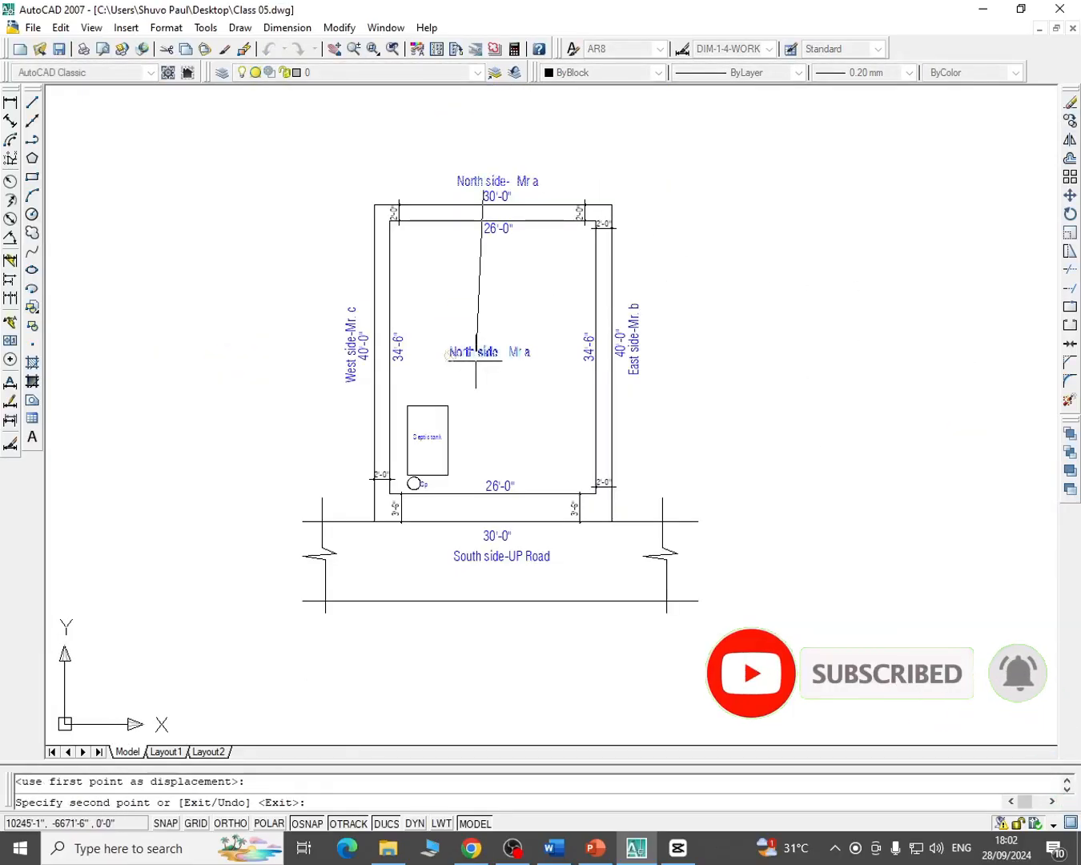
right_click(479, 338)
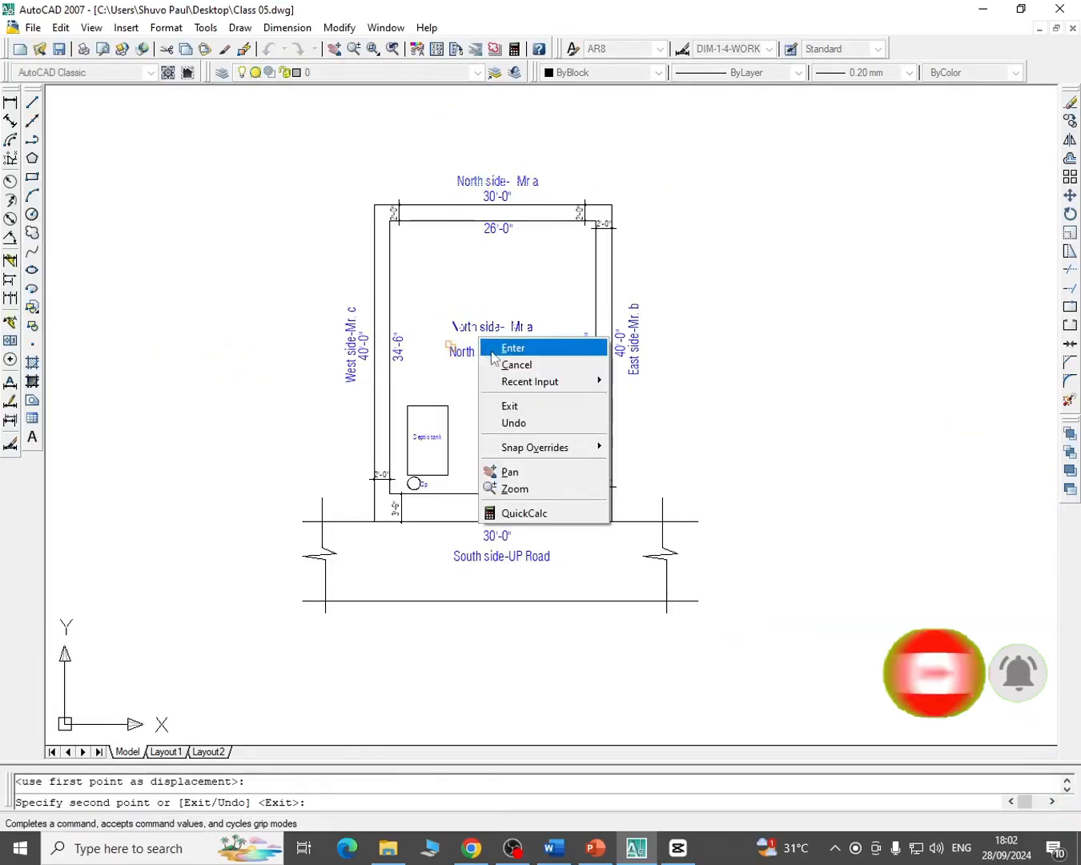
click(492, 350)
Replace the text of the copied label inside the building rectangle with "Proposed Building"
double_click(487, 353)
scroll(488, 352, up, 1)
scroll(488, 354, up, 2)
key(ctrl+a)
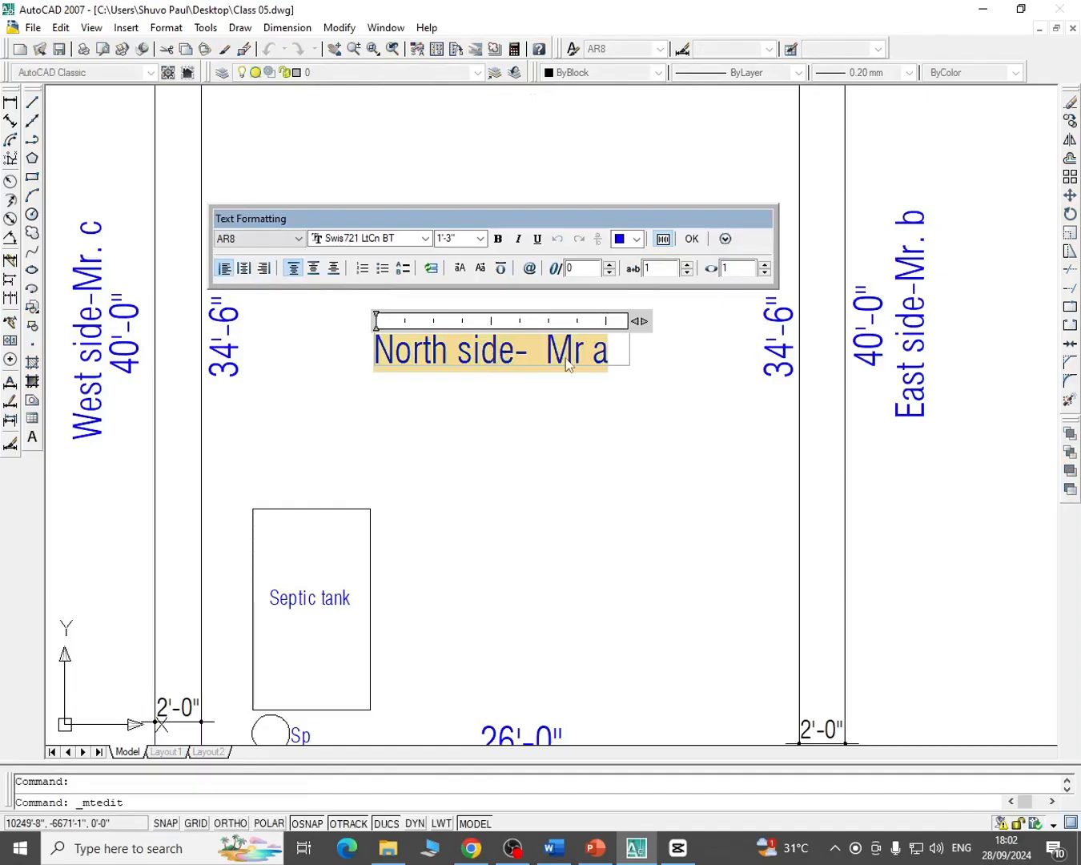
key(Delete)
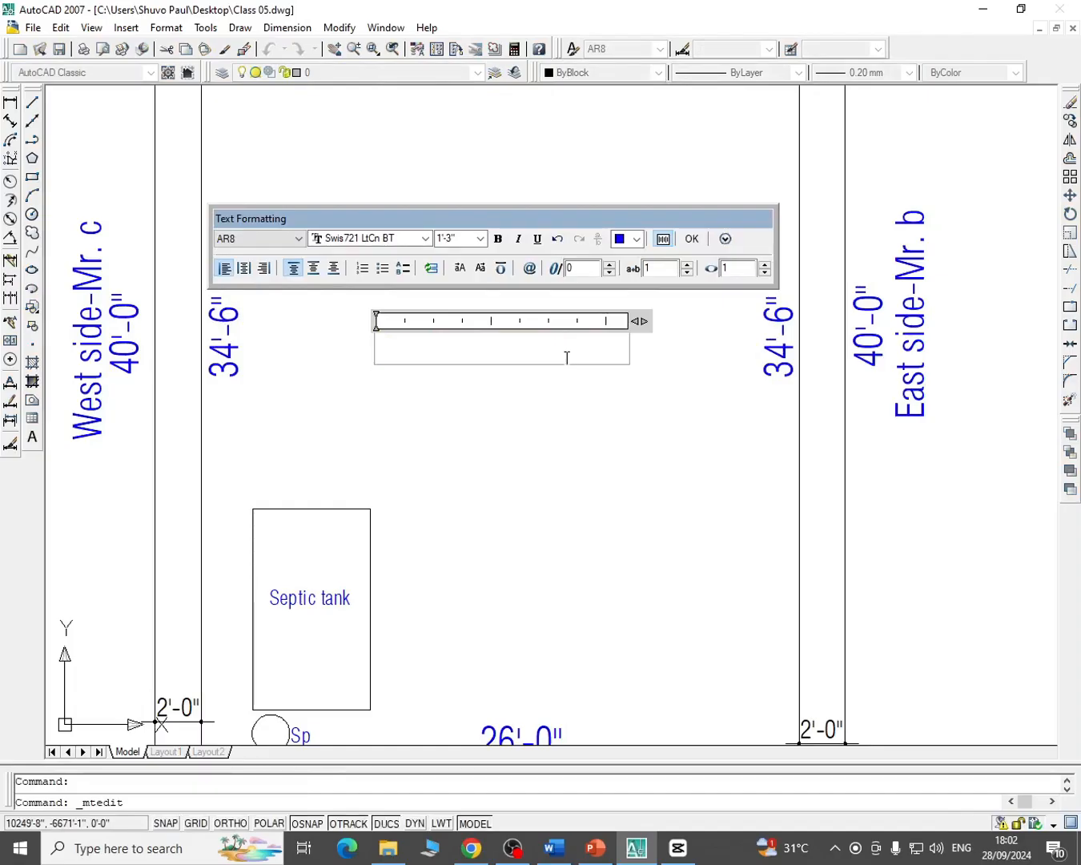
text(Proposed)
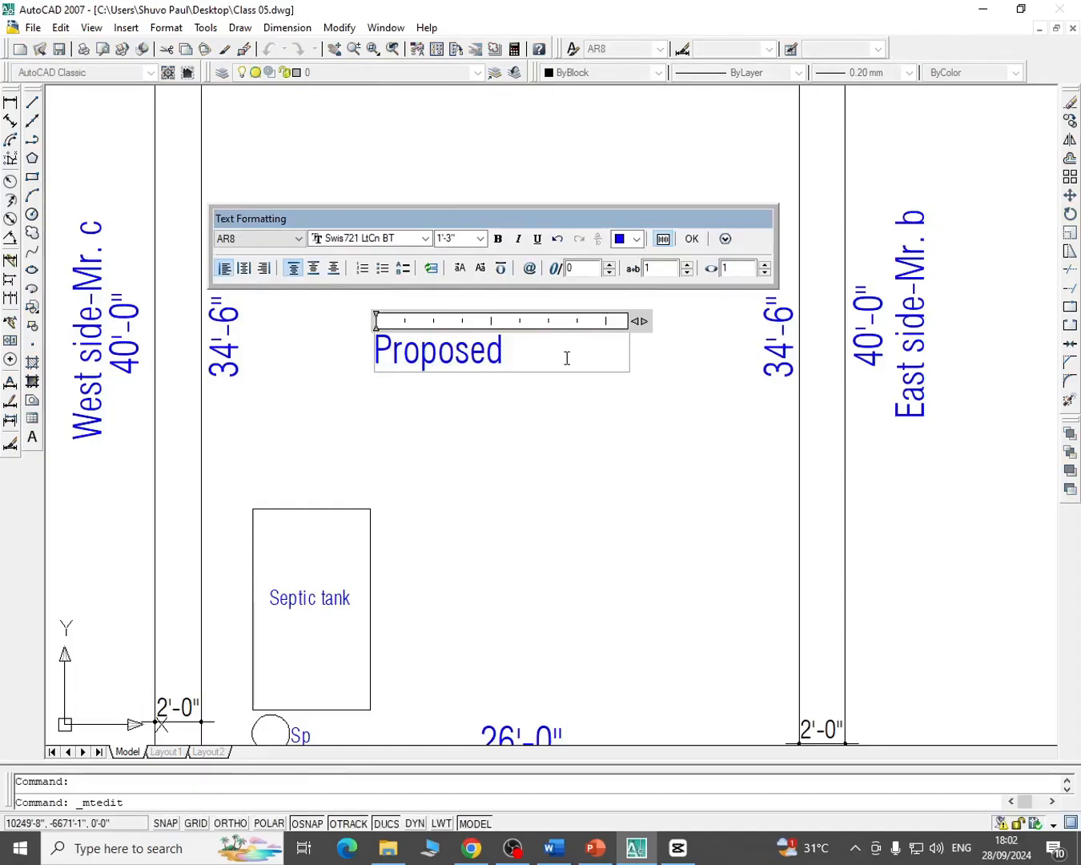
text( Building)
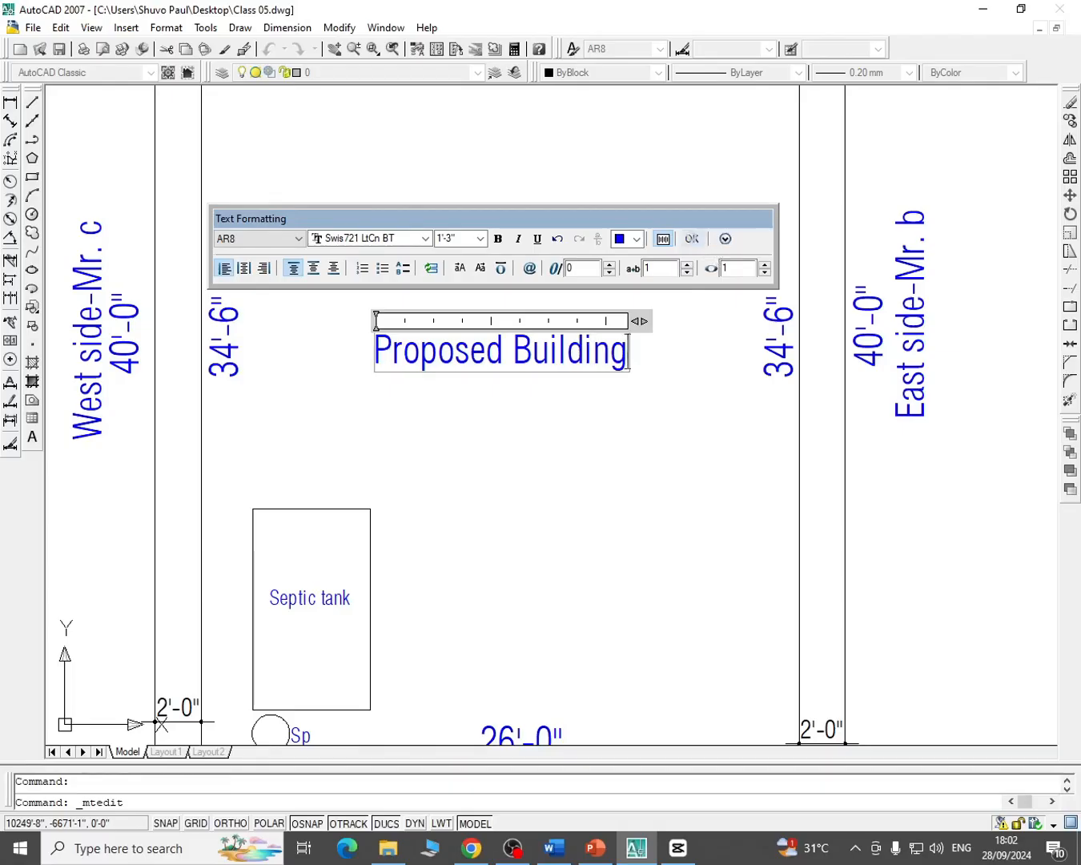
Set the "Proposed Building" text height to 2'-0" and widen its text box so it fits on one line
scroll(591, 503, down, 4)
scroll(591, 350, up, 3)
scroll(647, 354, up, 3)
key(ctrl+a)
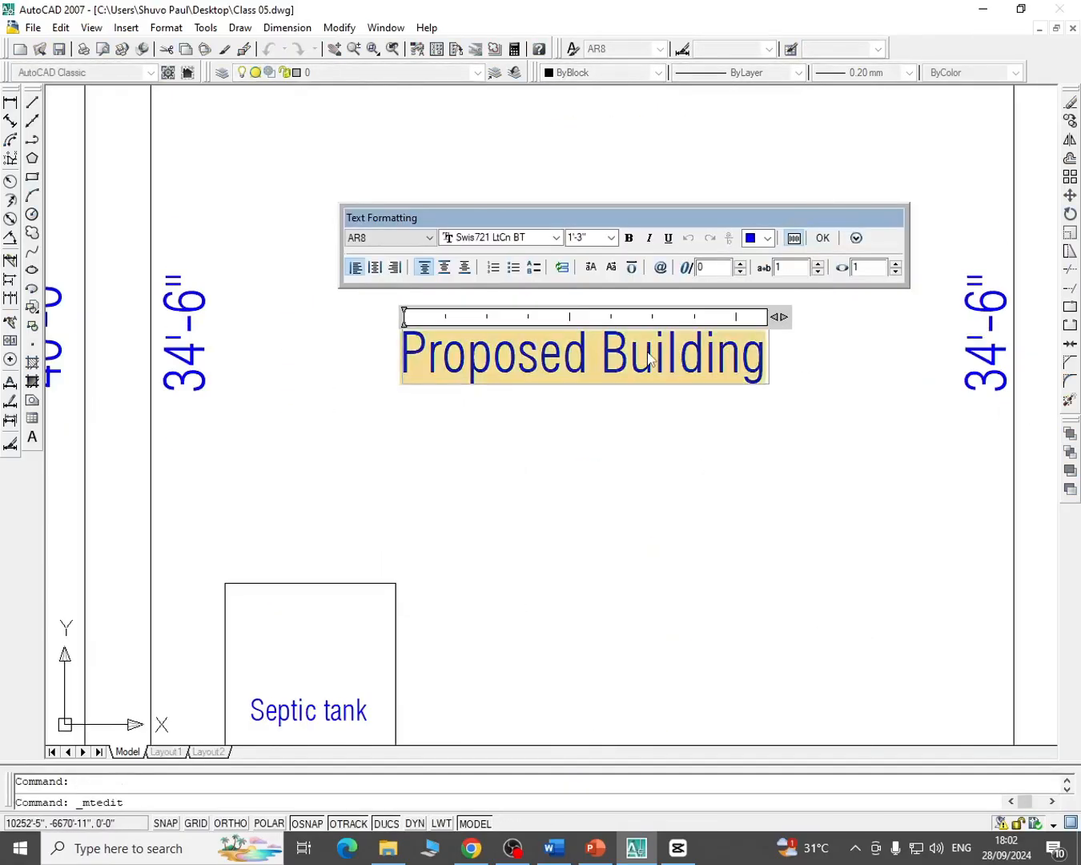
click(593, 239)
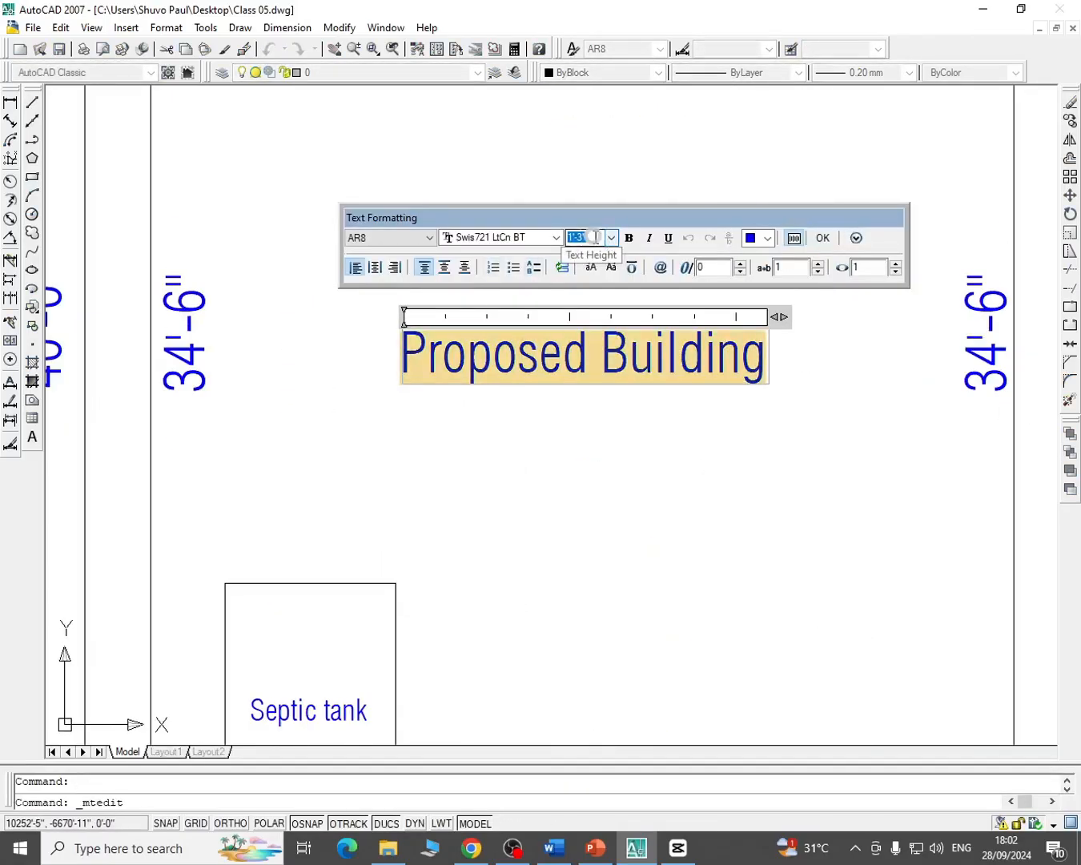
key(Return)
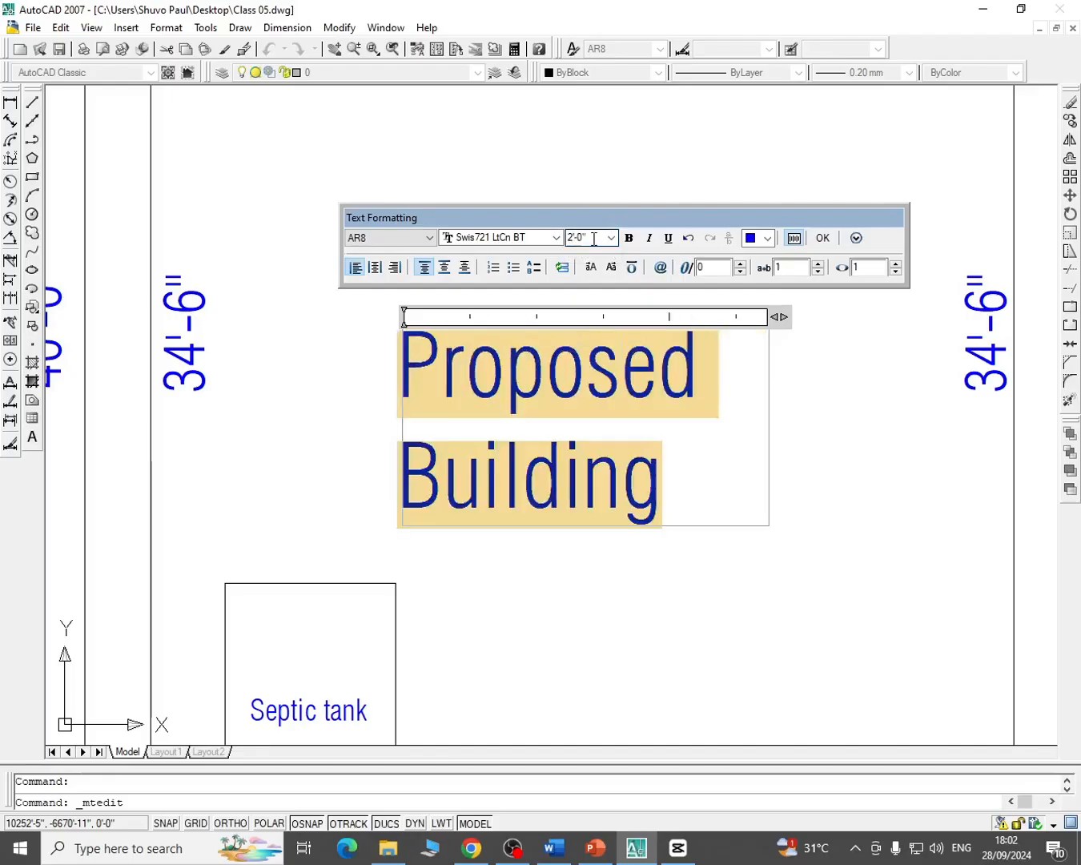
drag(779, 317, 998, 317)
click(855, 433)
scroll(810, 547, down, 1)
middle_drag(806, 545, 580, 422)
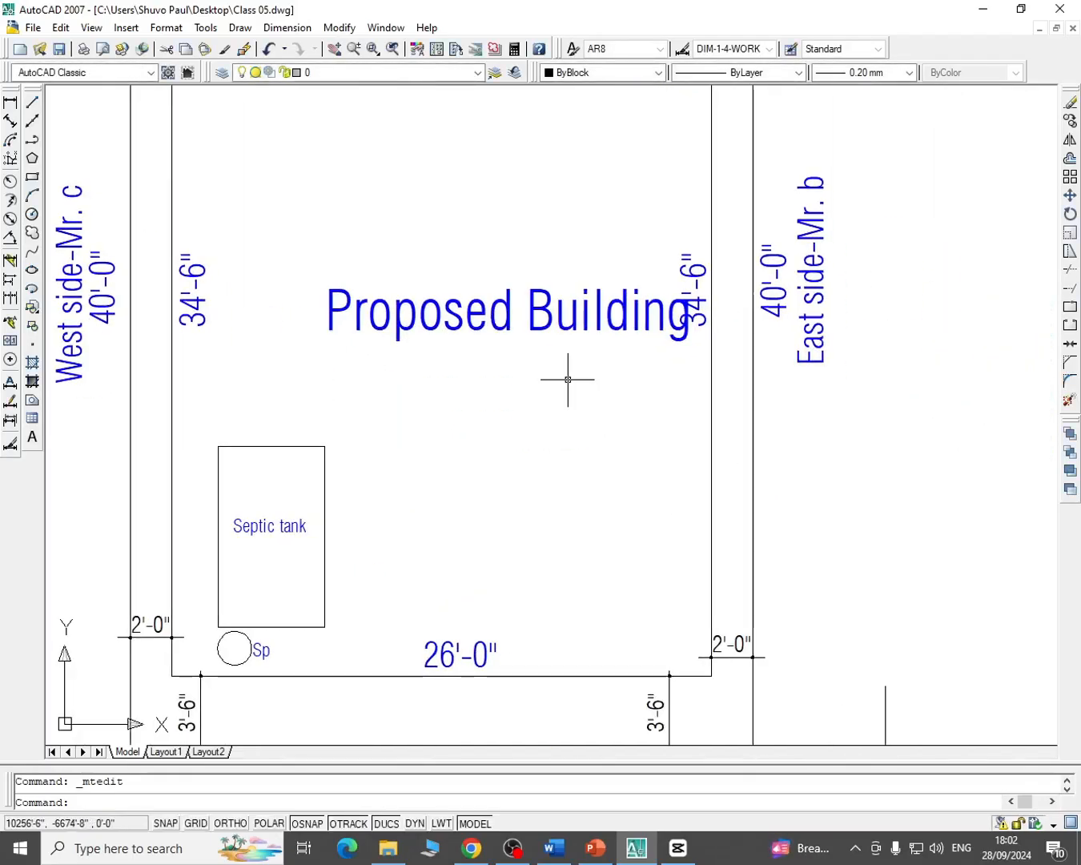
Move the "Proposed Building" label slightly northwest so it sits centred between the two 34'-6" dimensions
mouse_move(719, 423)
middle_down()
mouse_move(753, 436)
mouse_move(764, 457)
middle_up()
click(620, 372)
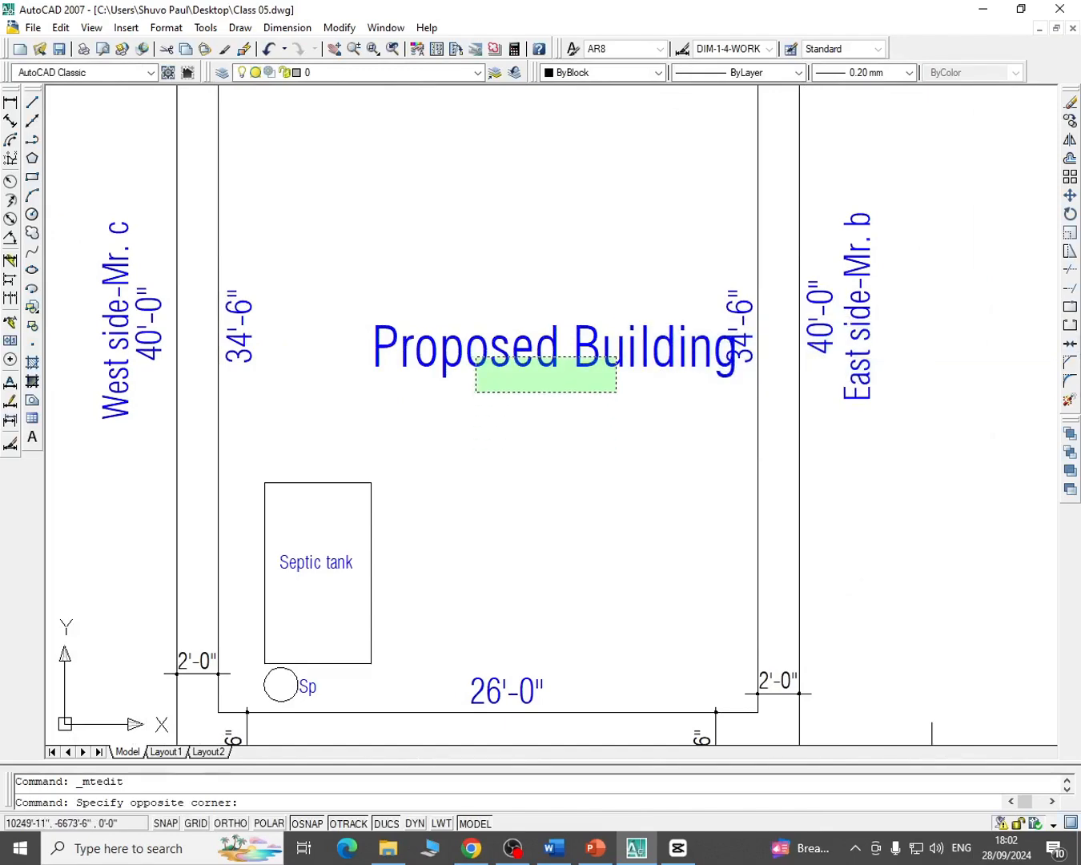
click(473, 391)
click(1071, 195)
click(608, 476)
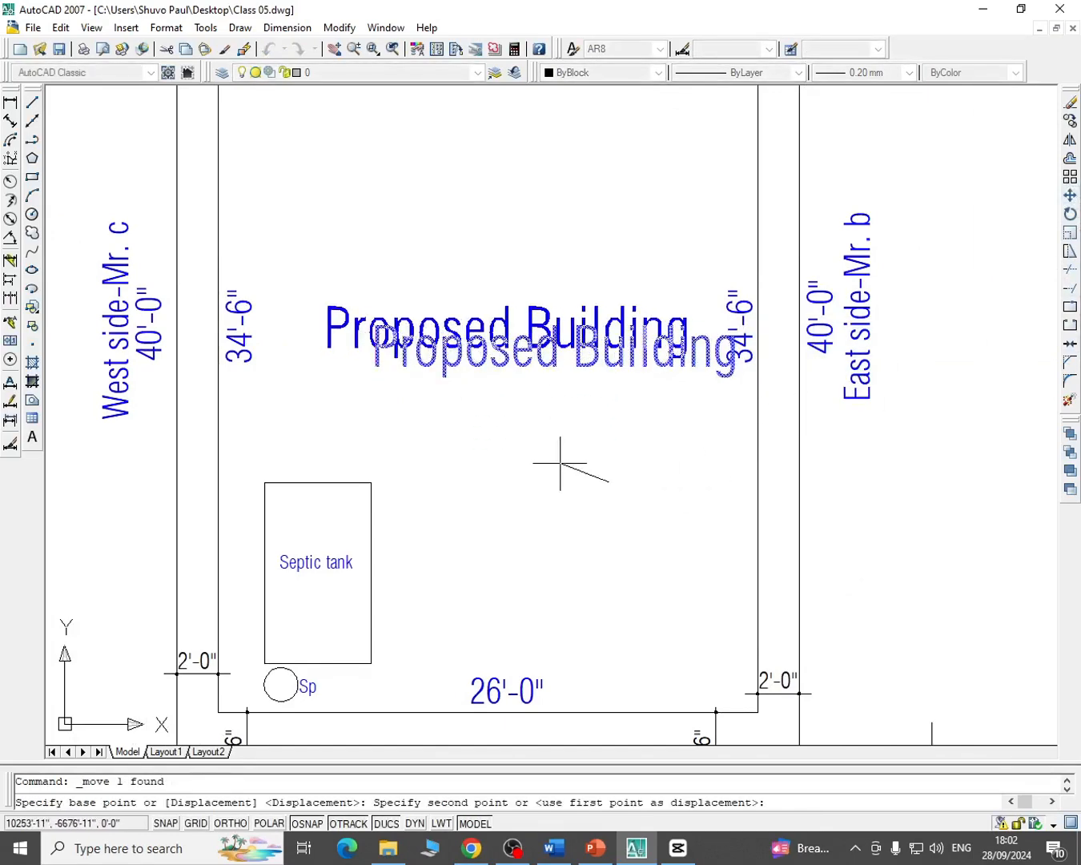
click(563, 450)
scroll(616, 416, down, 2)
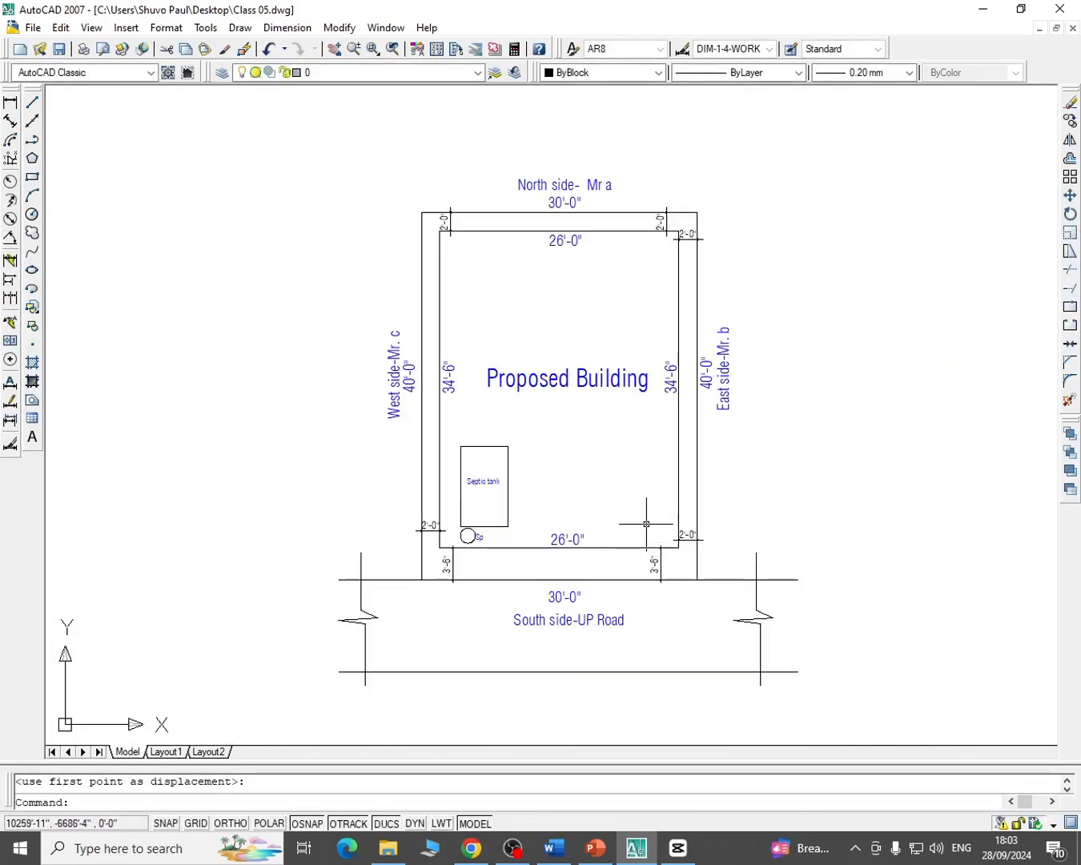
scroll(764, 501, up, 1)
middle_drag(765, 501, 771, 472)
scroll(771, 472, down, 1)
click(800, 638)
click(800, 637)
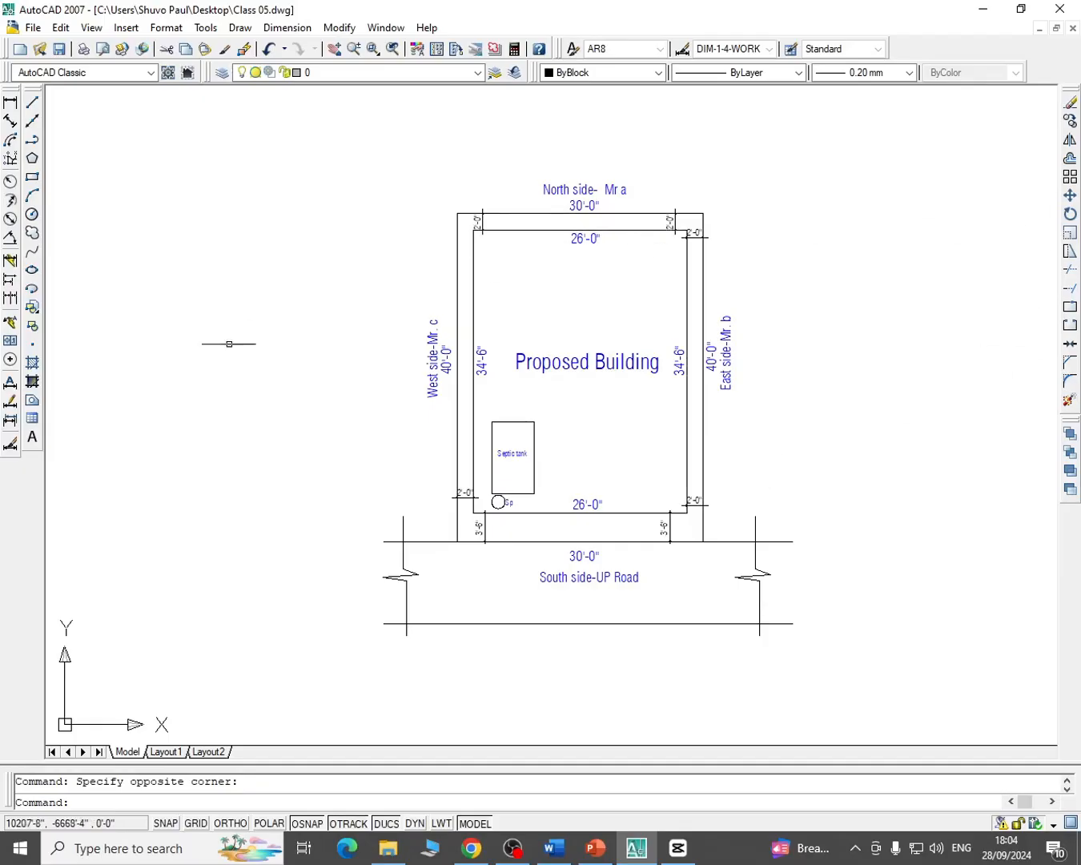
Hatch the inner building rectangle around its labels and septic tank with the ANSI31 pattern at scale 200
click(32, 365)
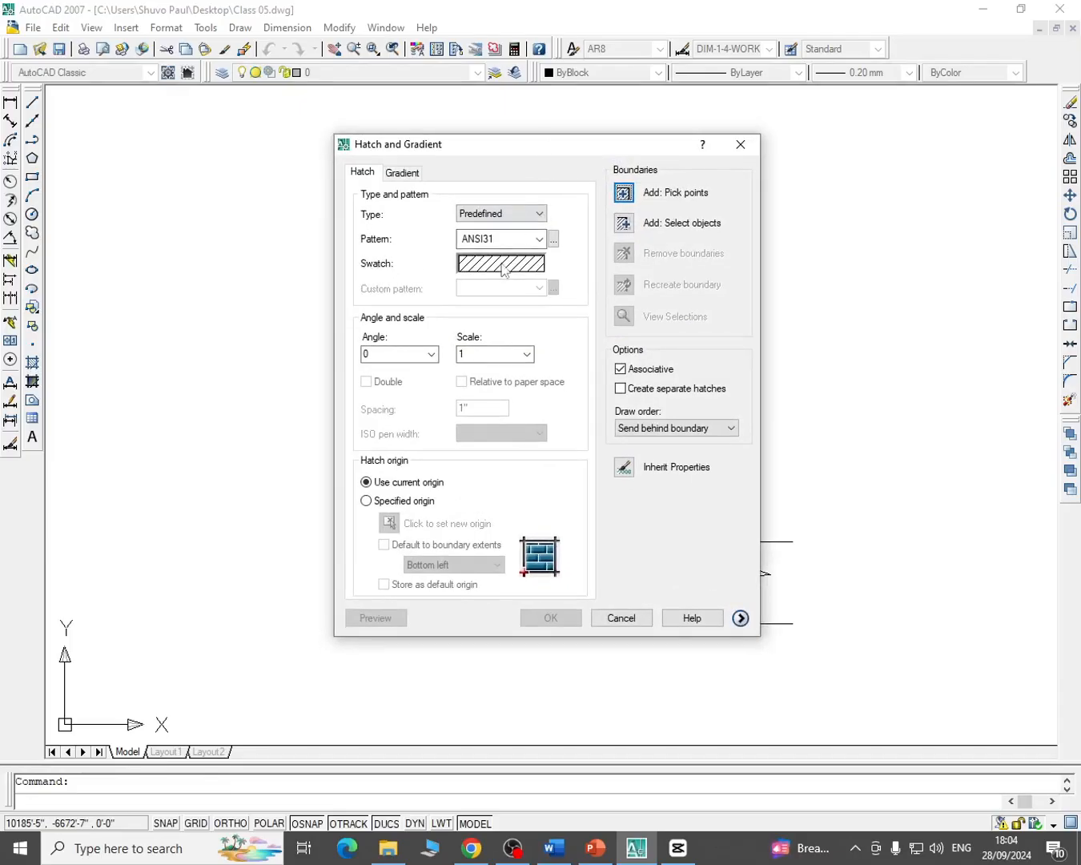
click(534, 269)
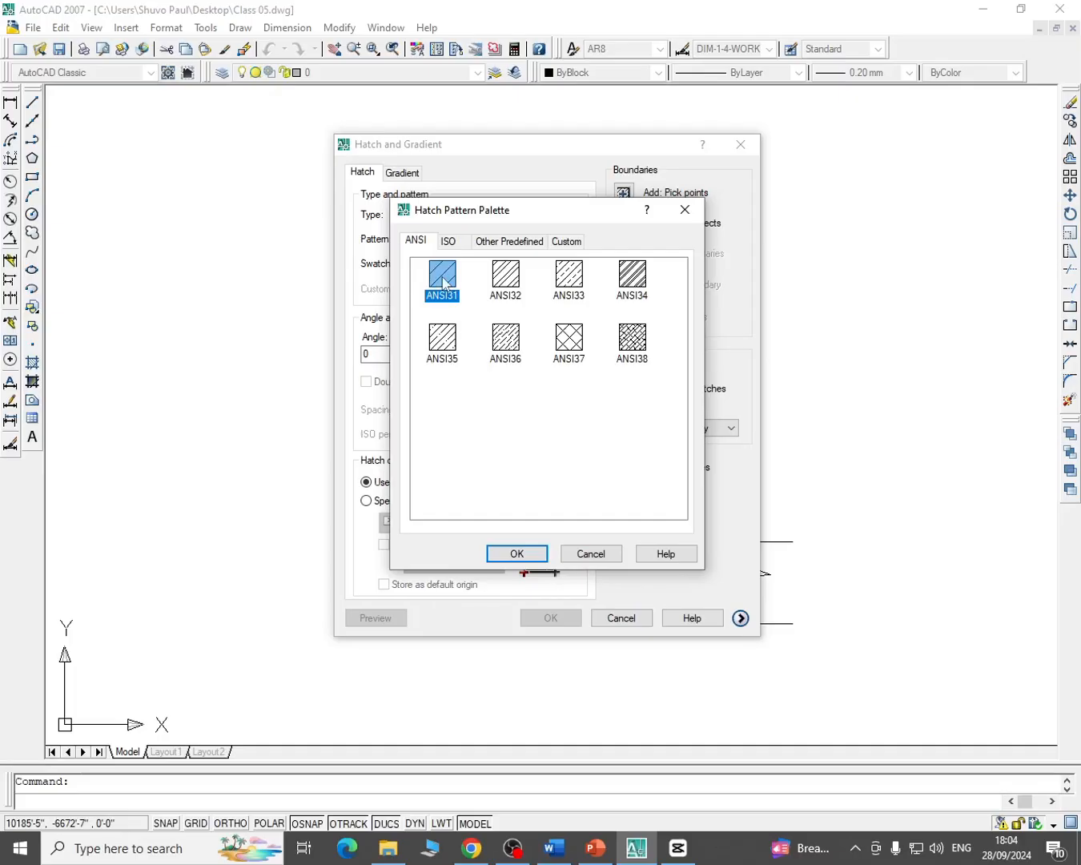
click(517, 553)
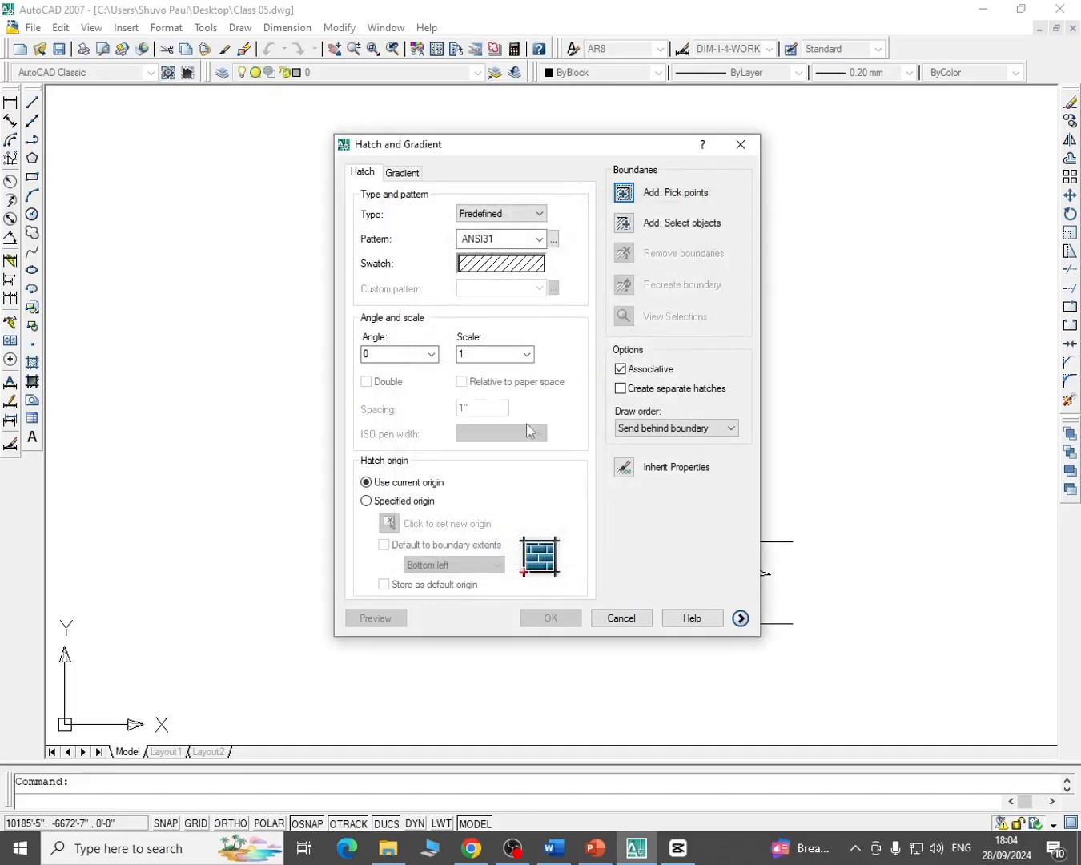
double_click(480, 353)
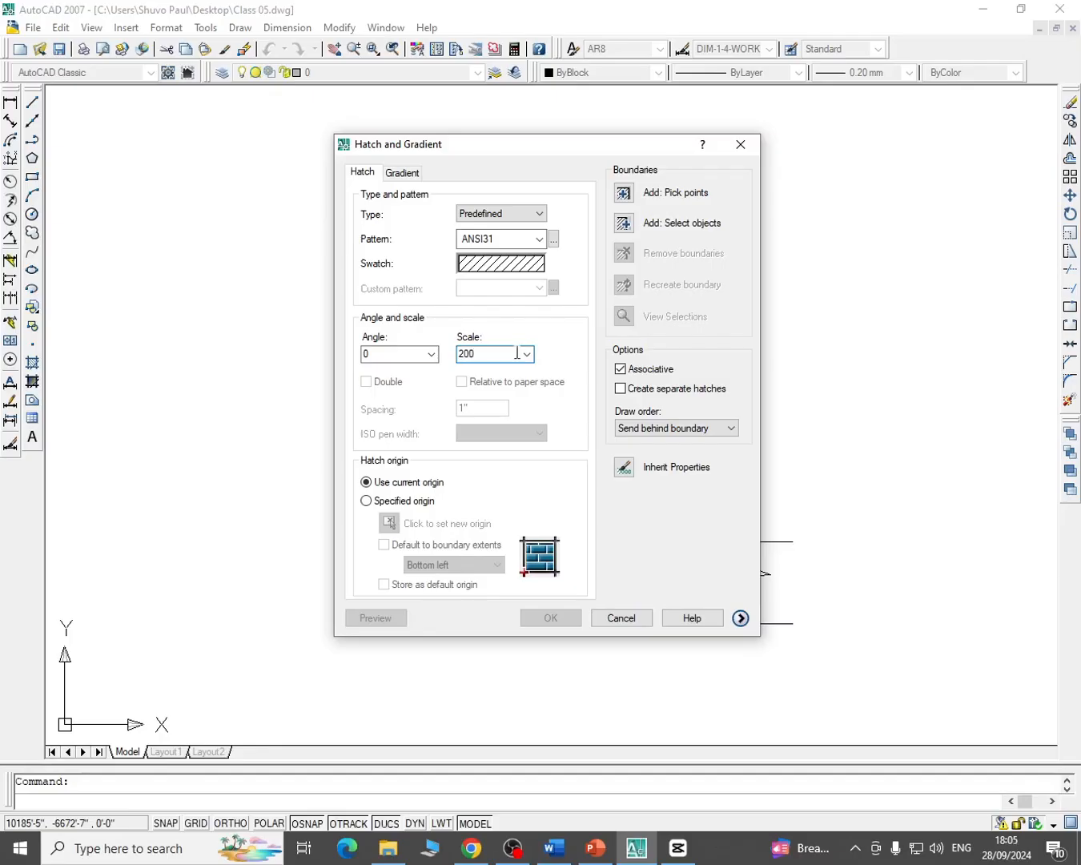
click(624, 194)
scroll(615, 446, up, 1)
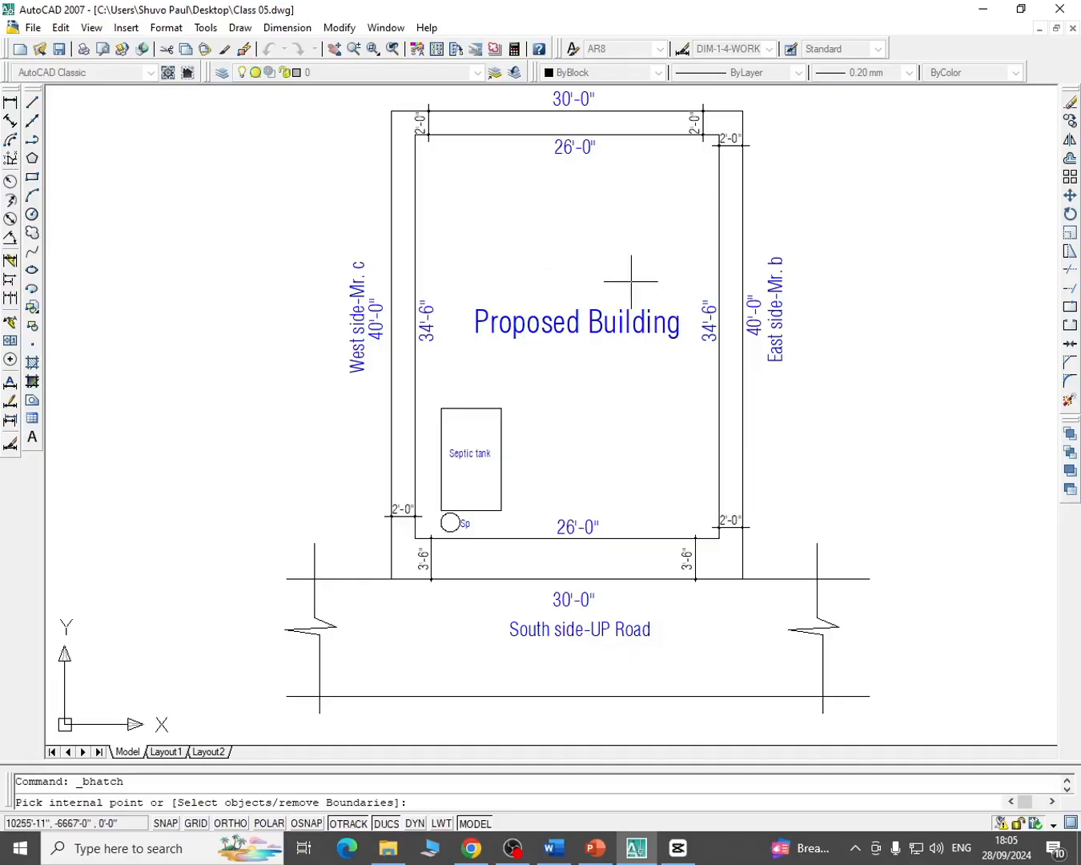
click(596, 260)
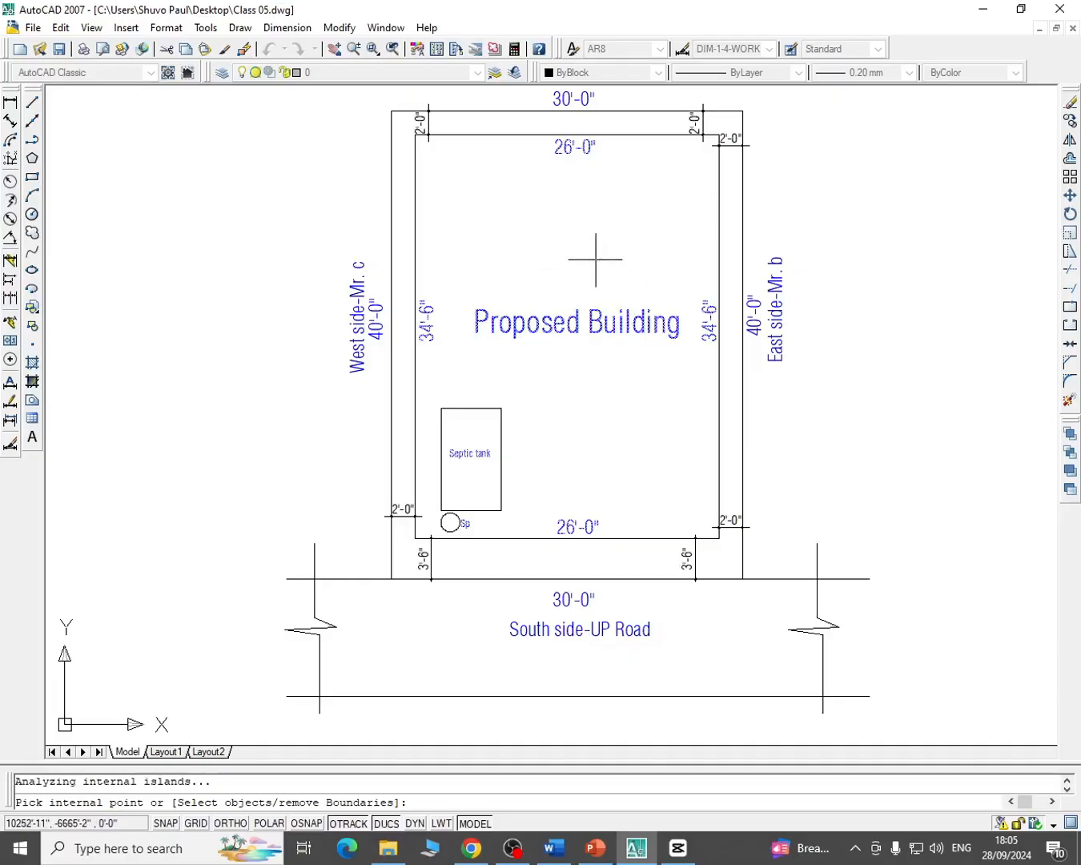
key(Return)
key(Return)
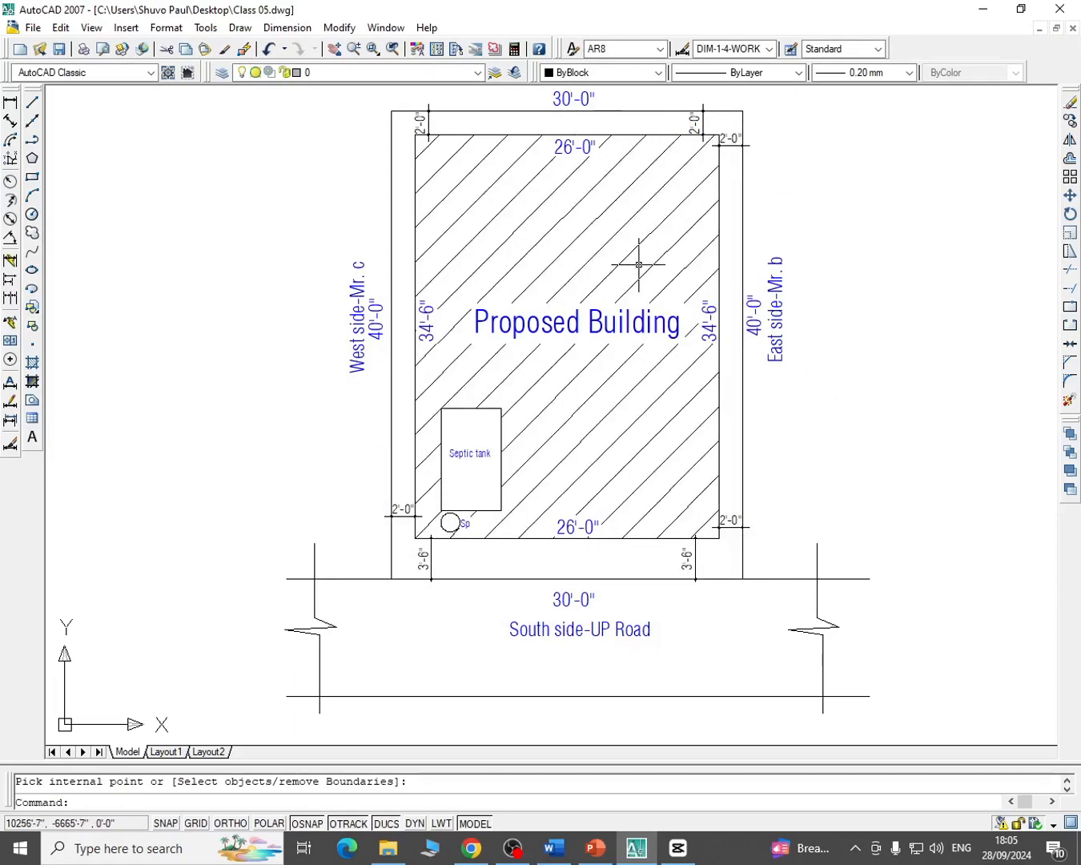
Hatch the inside of the septic tank rectangle with ANSI31 at a smaller scale than the building hatch
scroll(491, 453, up, 2)
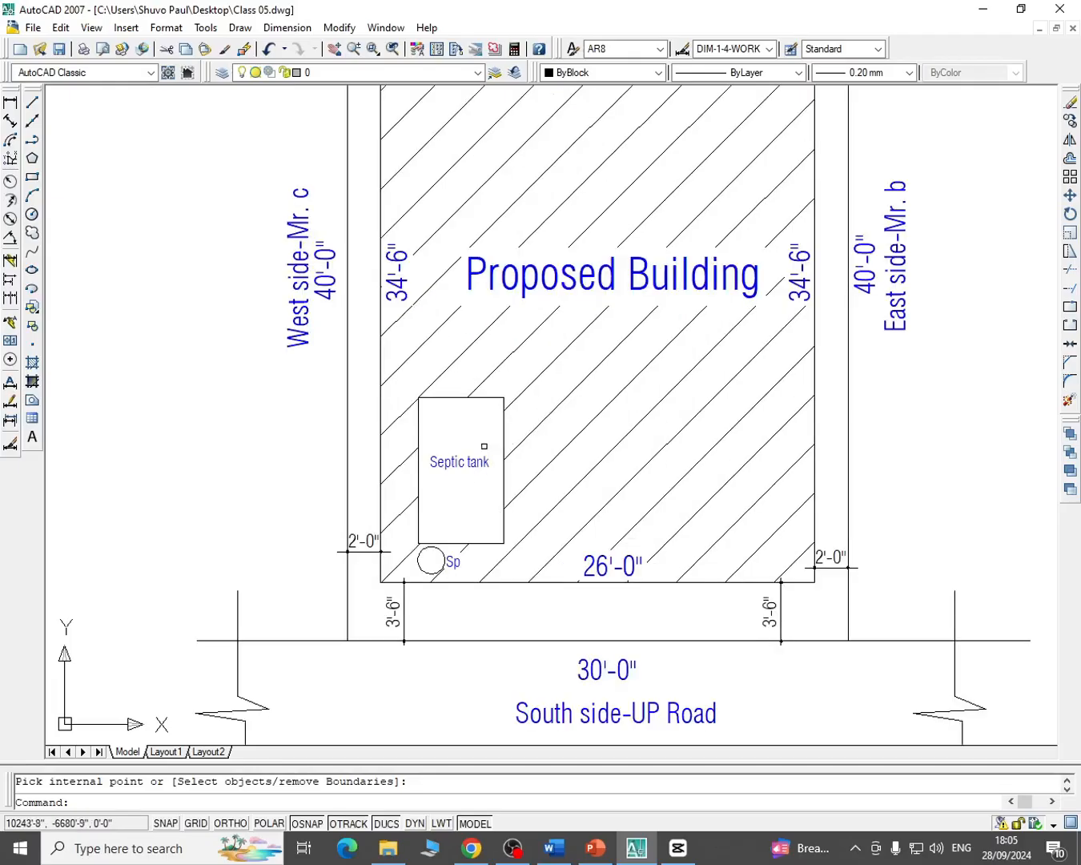
click(32, 362)
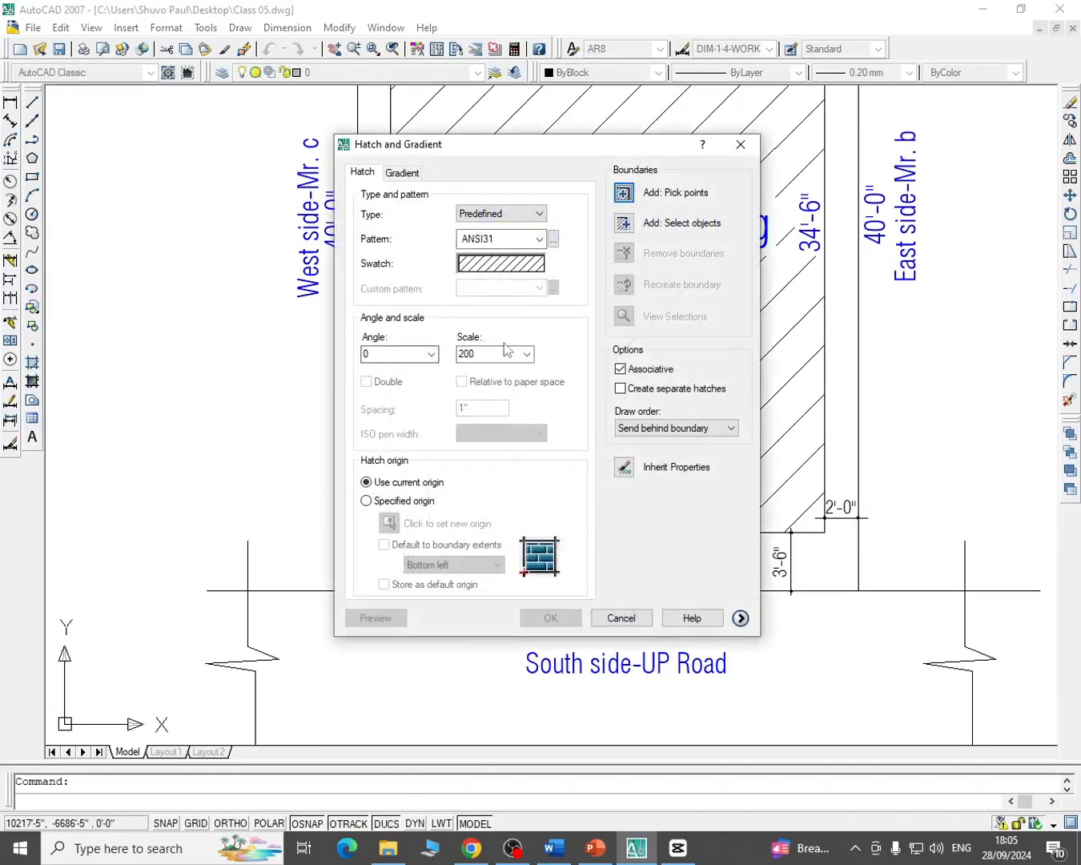
double_click(500, 353)
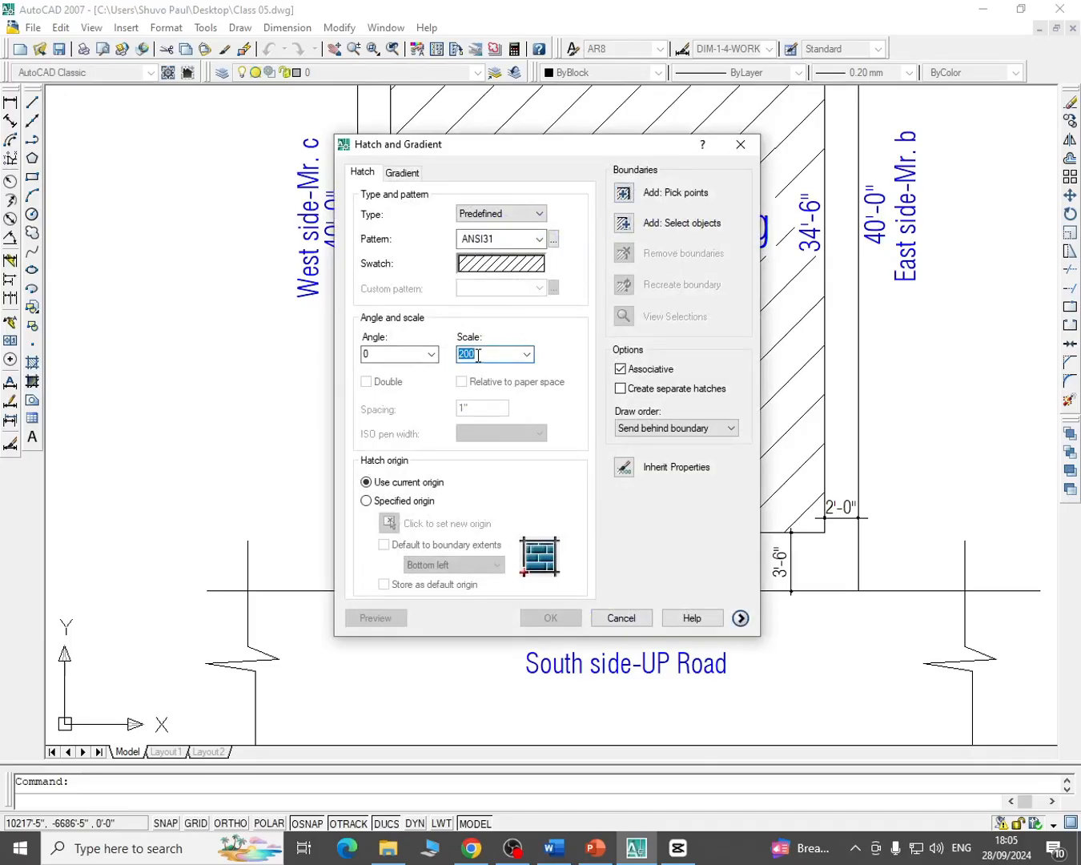
text(1)
click(623, 194)
click(471, 385)
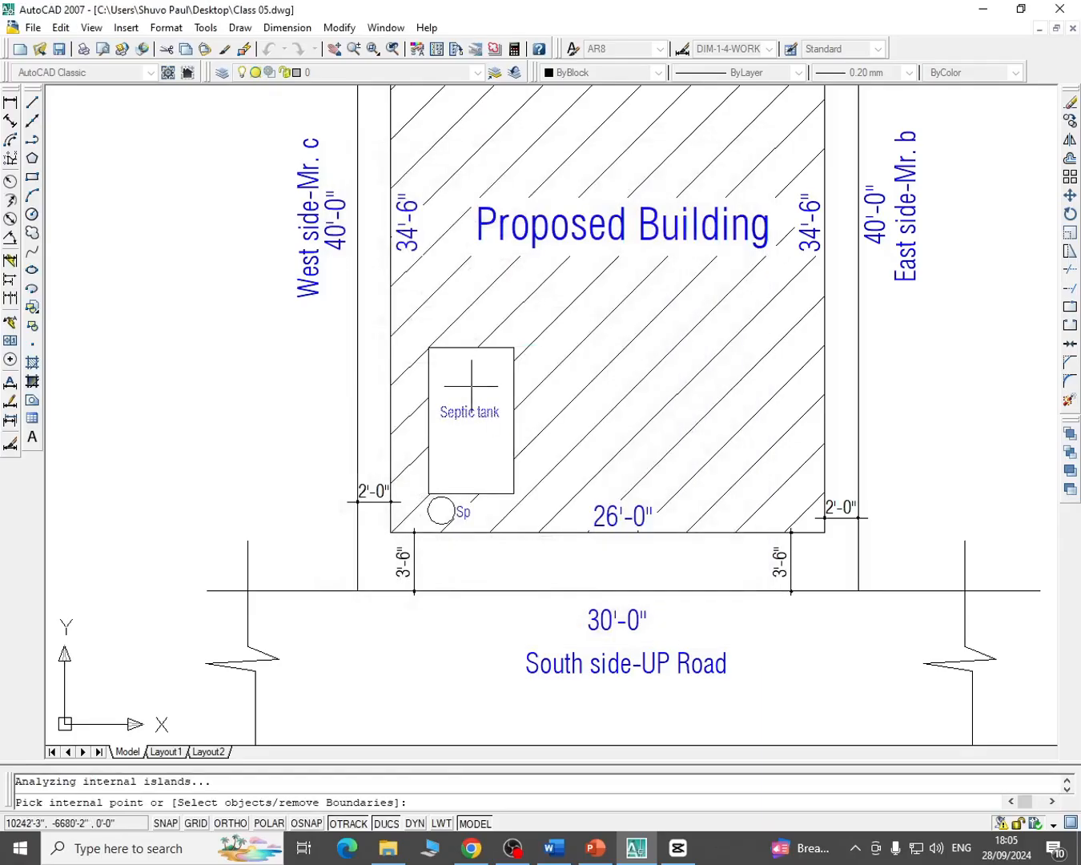
key(Return)
key(Return)
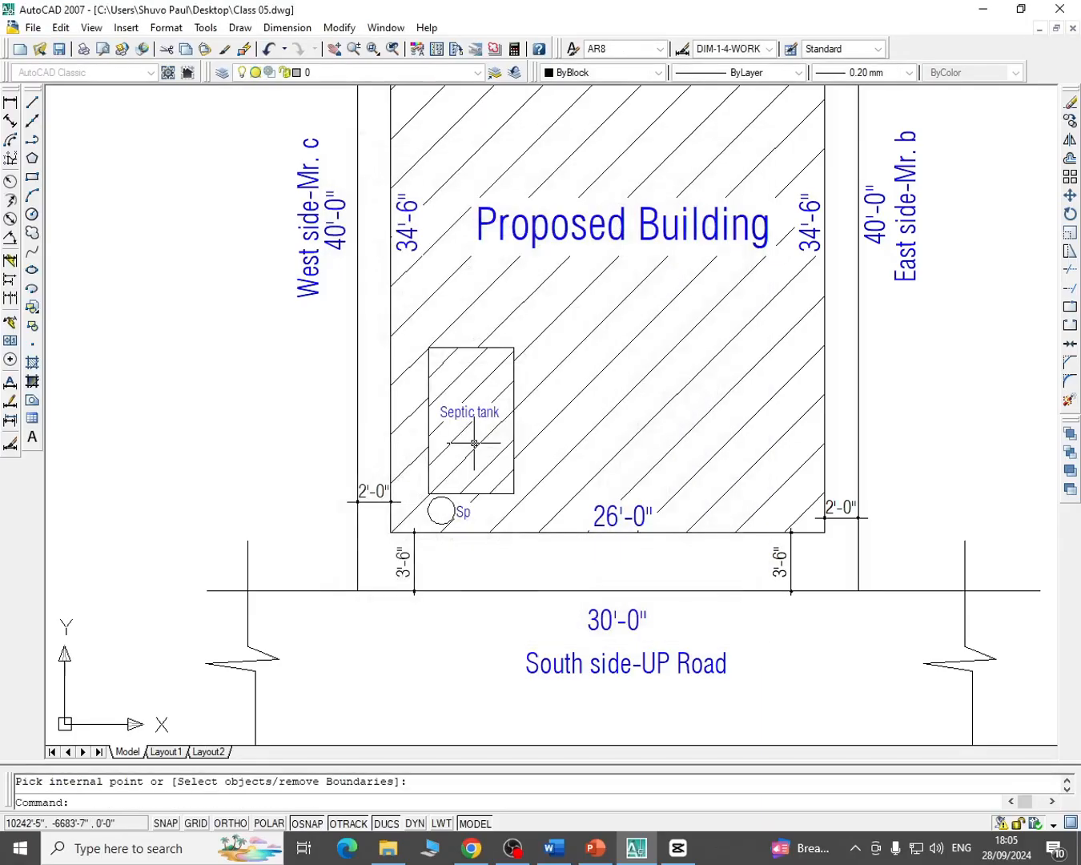
scroll(734, 484, down, 4)
scroll(867, 512, up, 3)
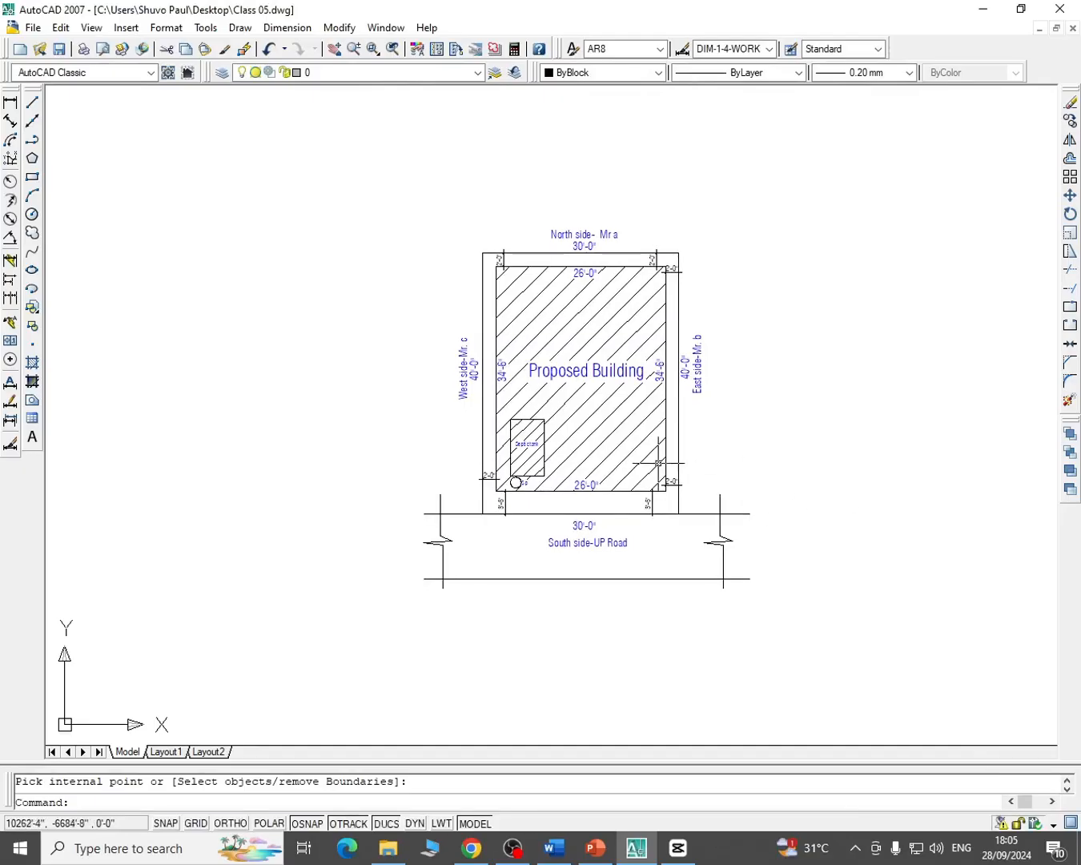
key(Escape)
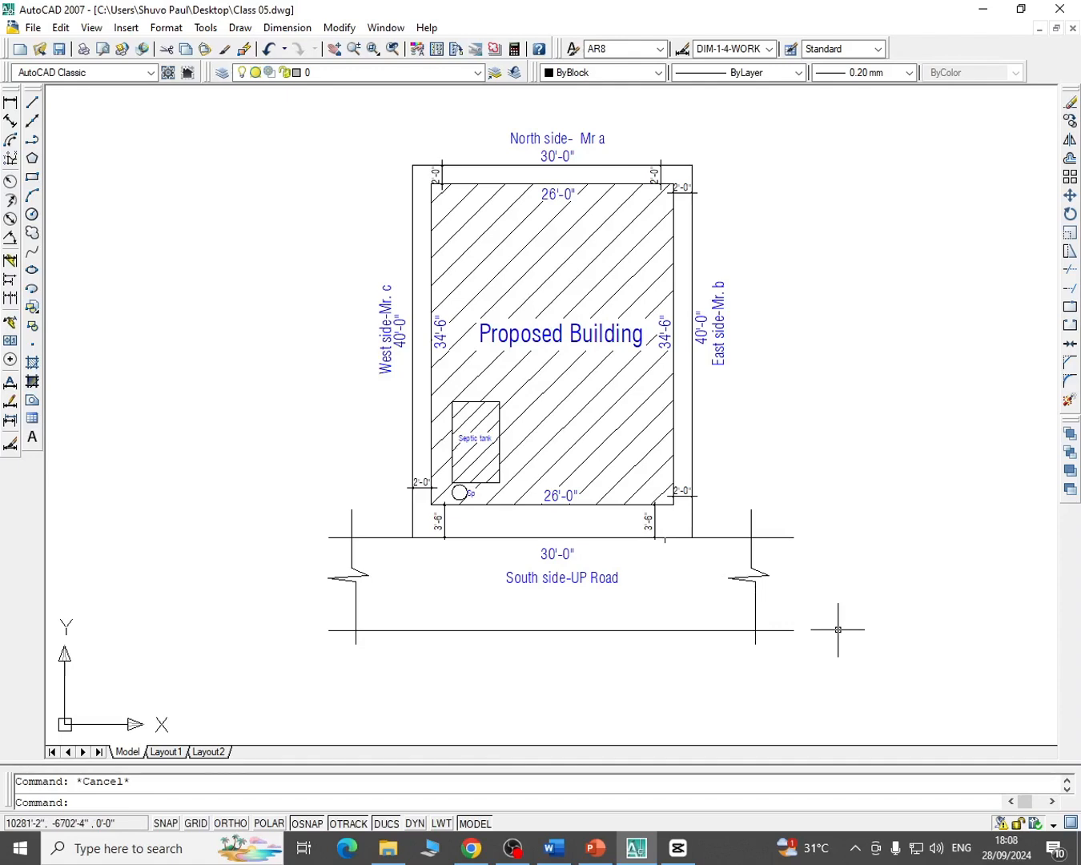
Copy the "Proposed Building" label to just below the road strip, roughly centred under the plan
click(1070, 120)
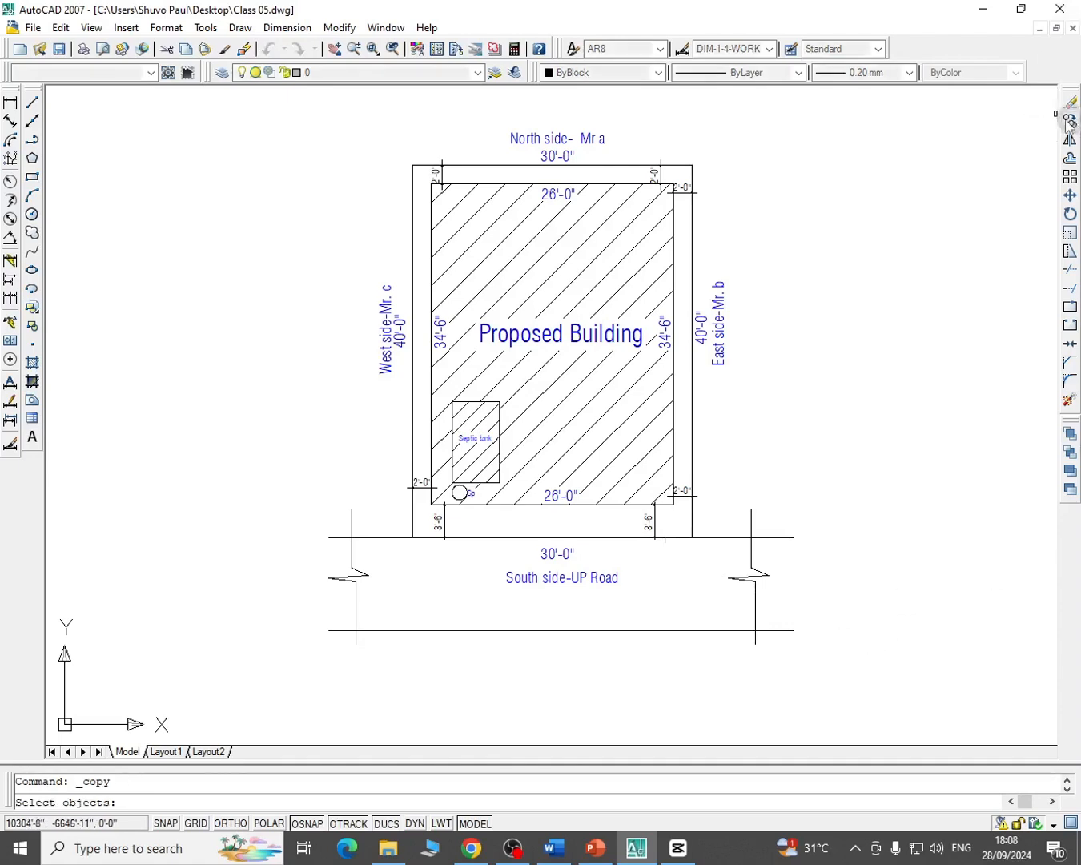
click(575, 337)
key(Return)
click(575, 418)
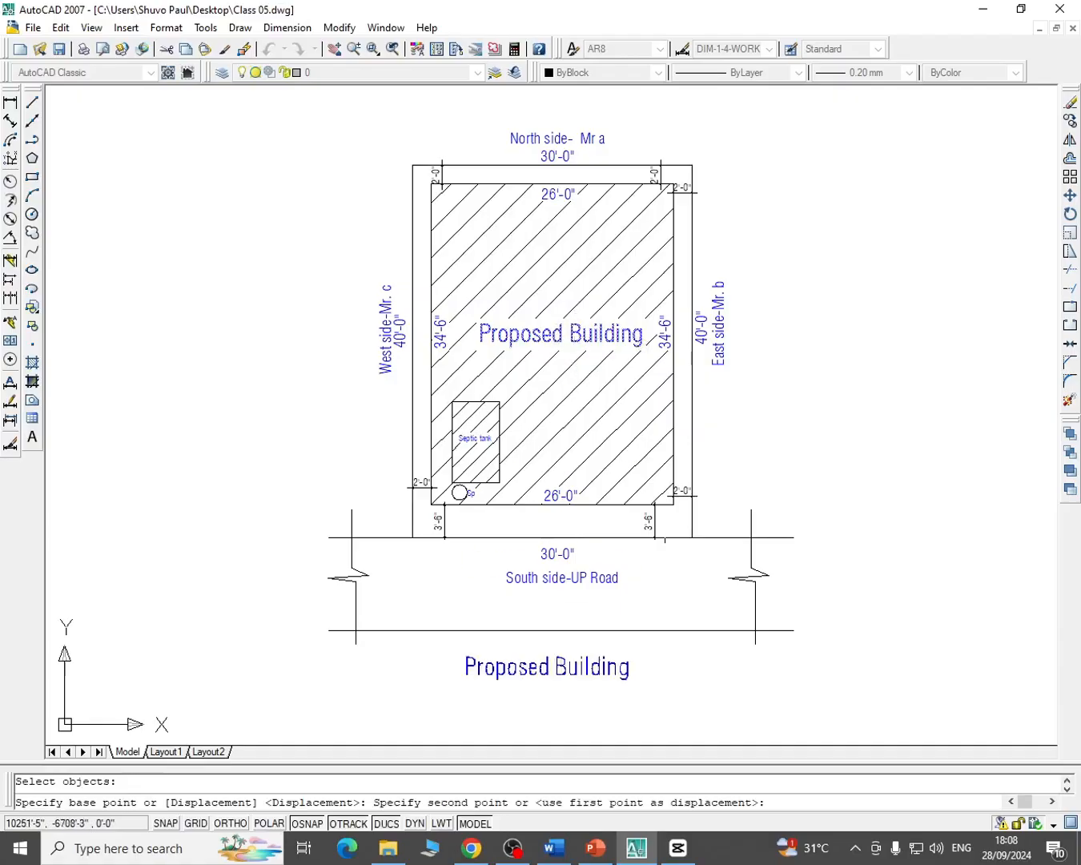
click(568, 672)
key(Escape)
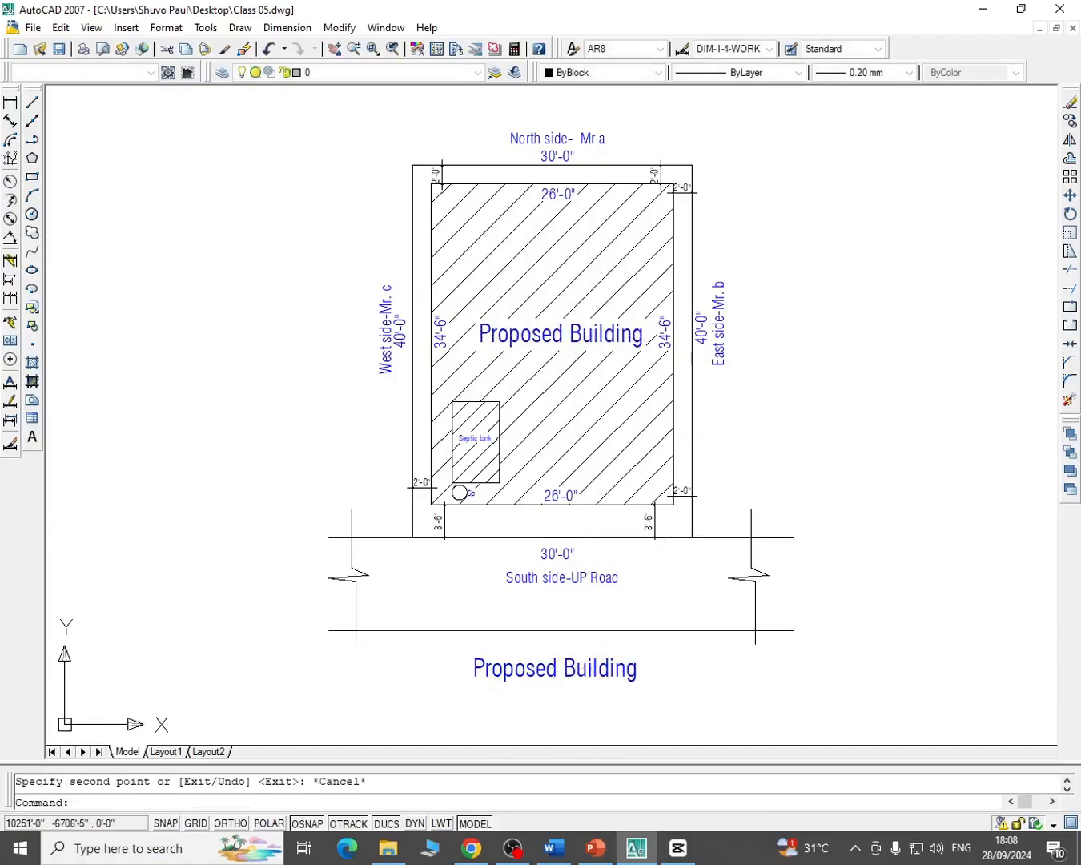
Change the text of the copied label below the road strip to "Site Plan"
double_click(559, 671)
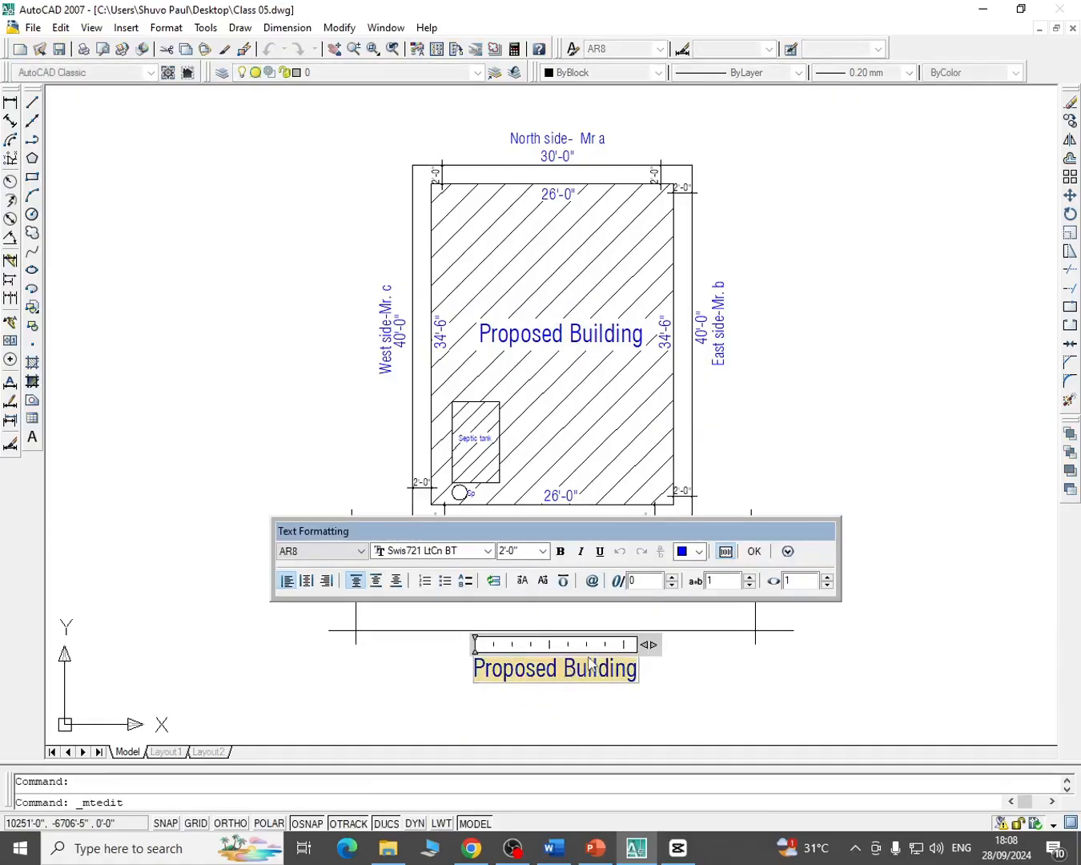
key(Delete)
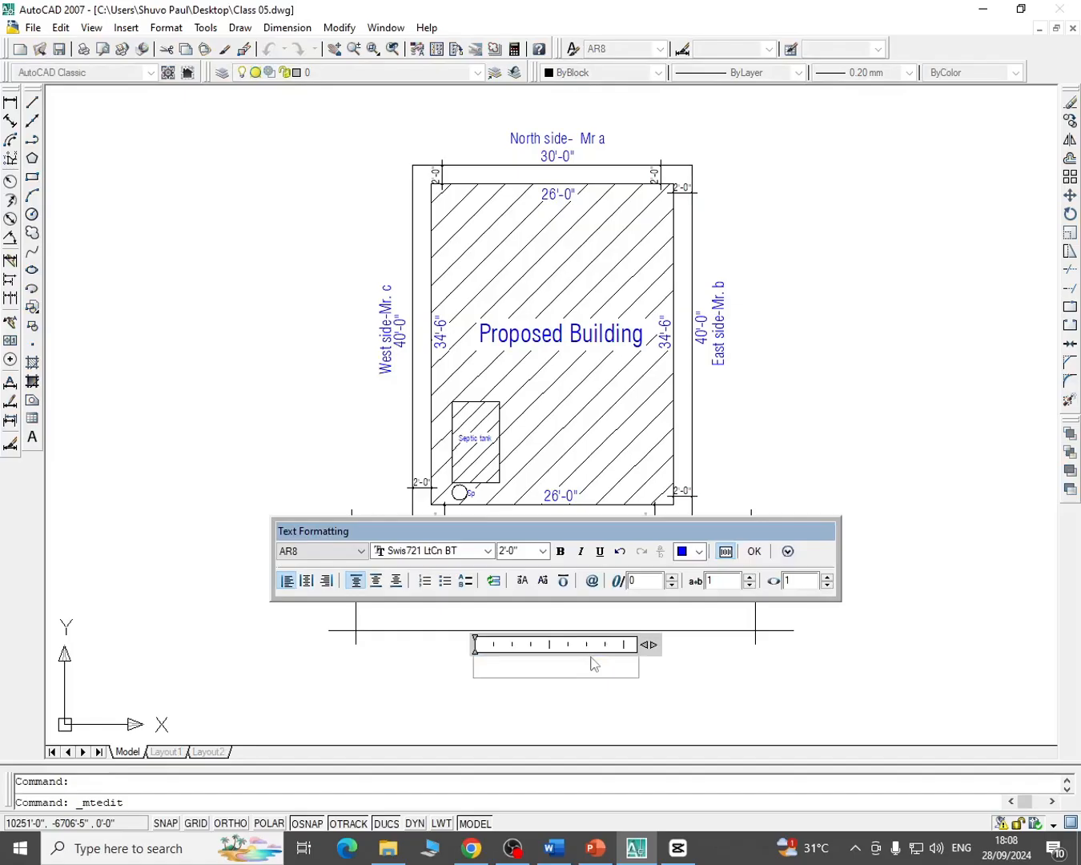
text(Si)
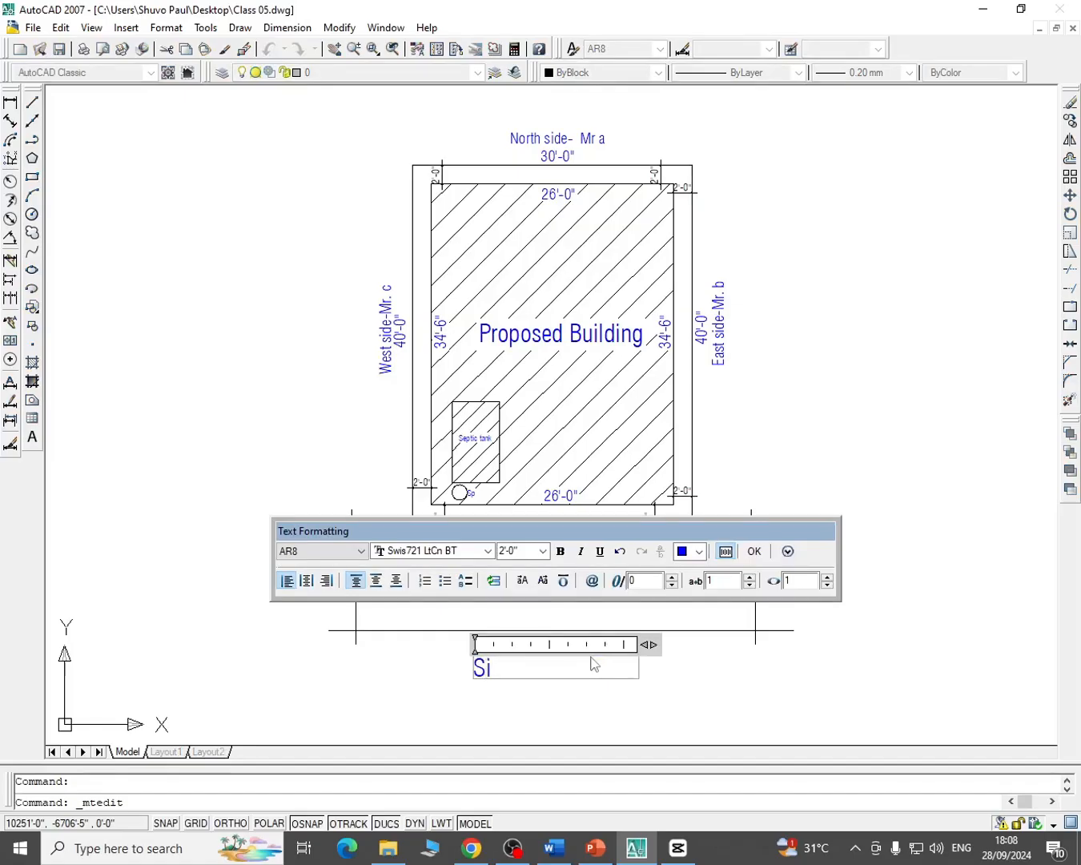
key(super)
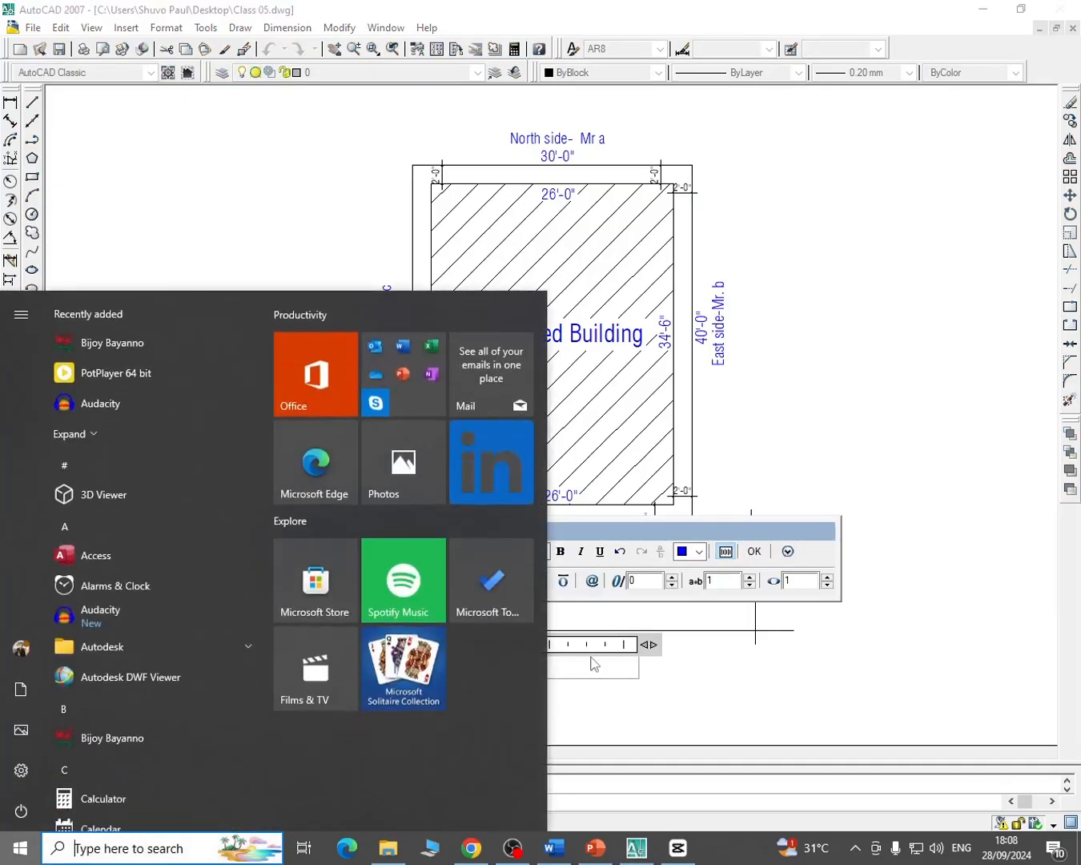
key(super)
text(ite)
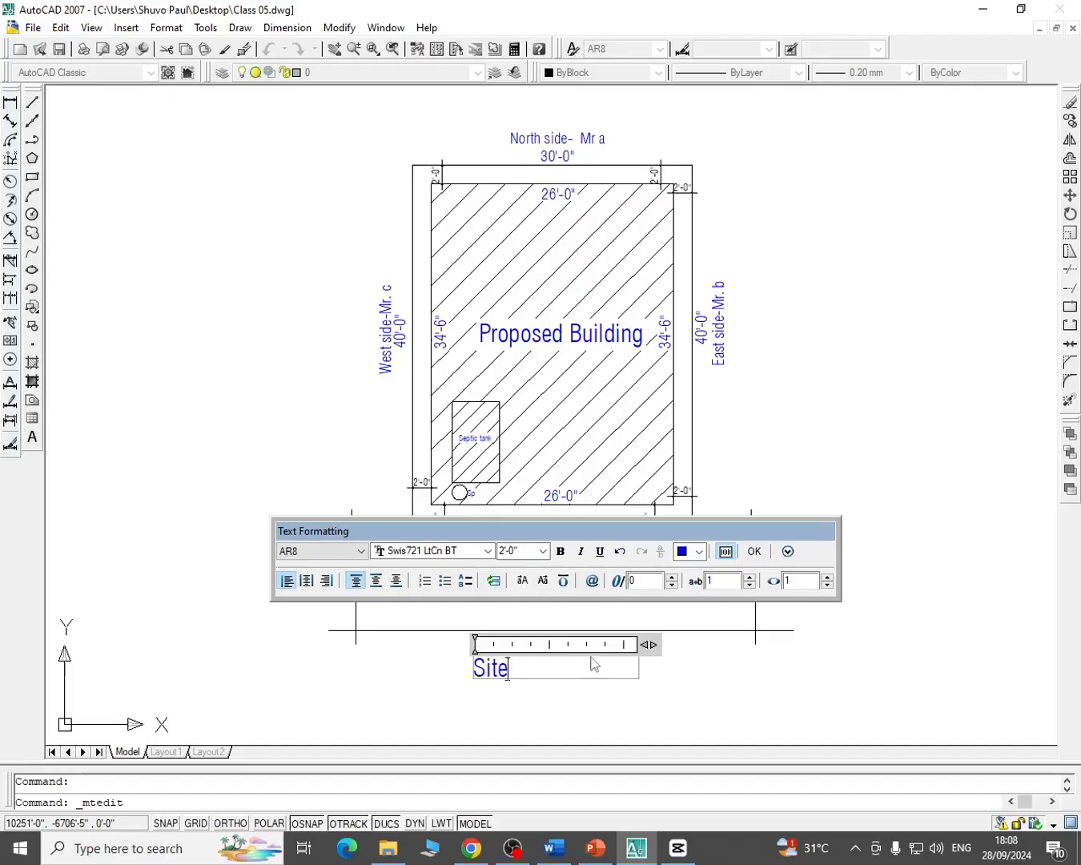
text( Pla)
key(BackSpace)
text(lan)
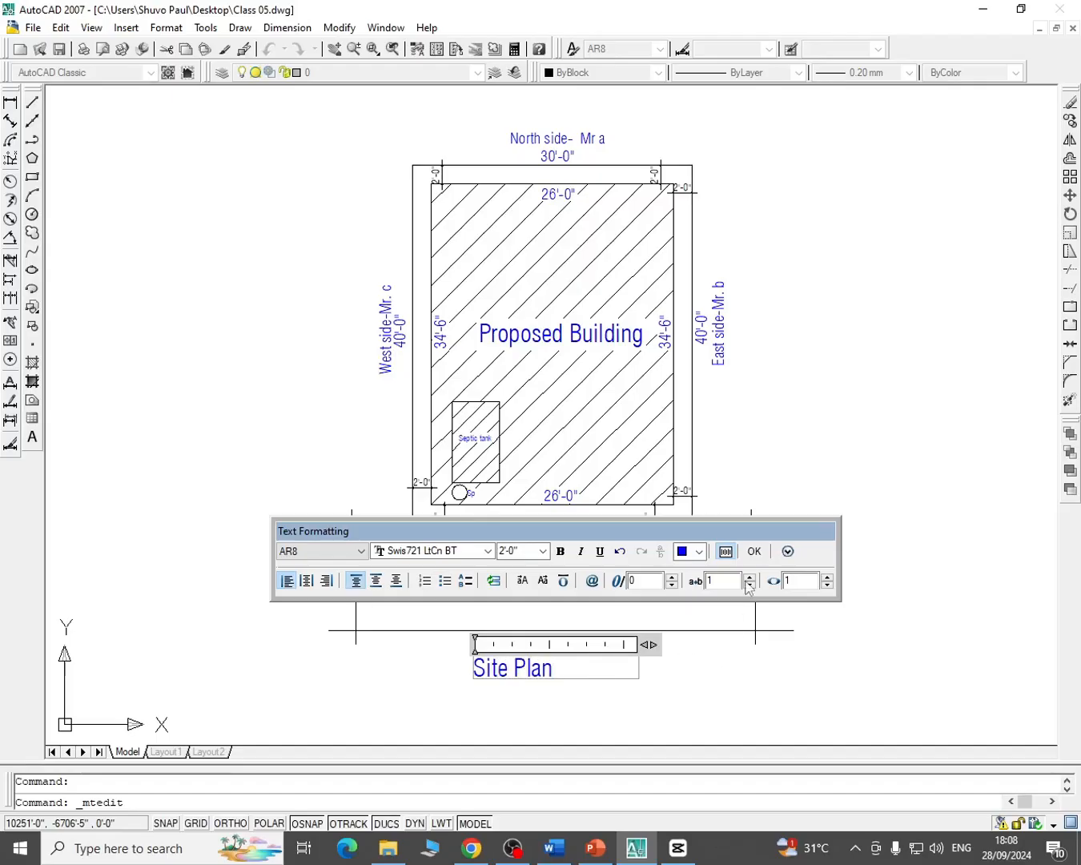
click(753, 552)
Move the "Site Plan" title slightly east so it sits centred below the road strip, and save the drawing
click(518, 639)
click(446, 685)
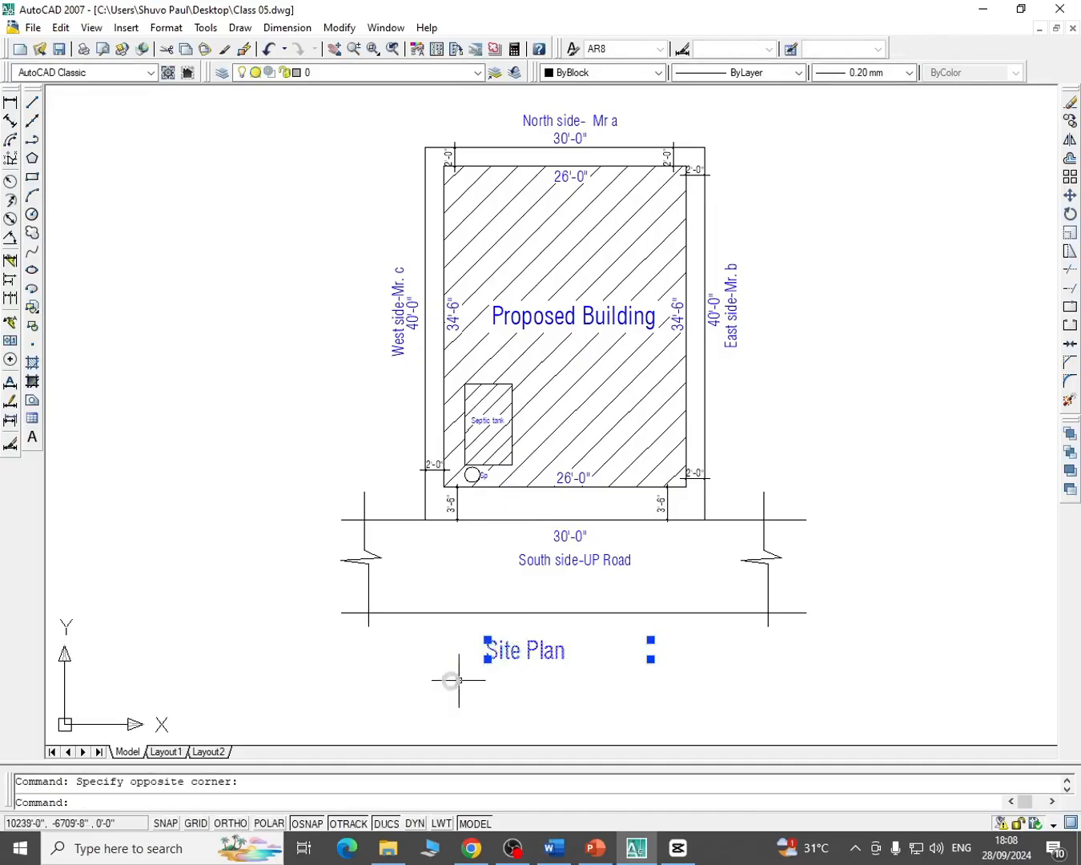
click(1070, 196)
click(915, 634)
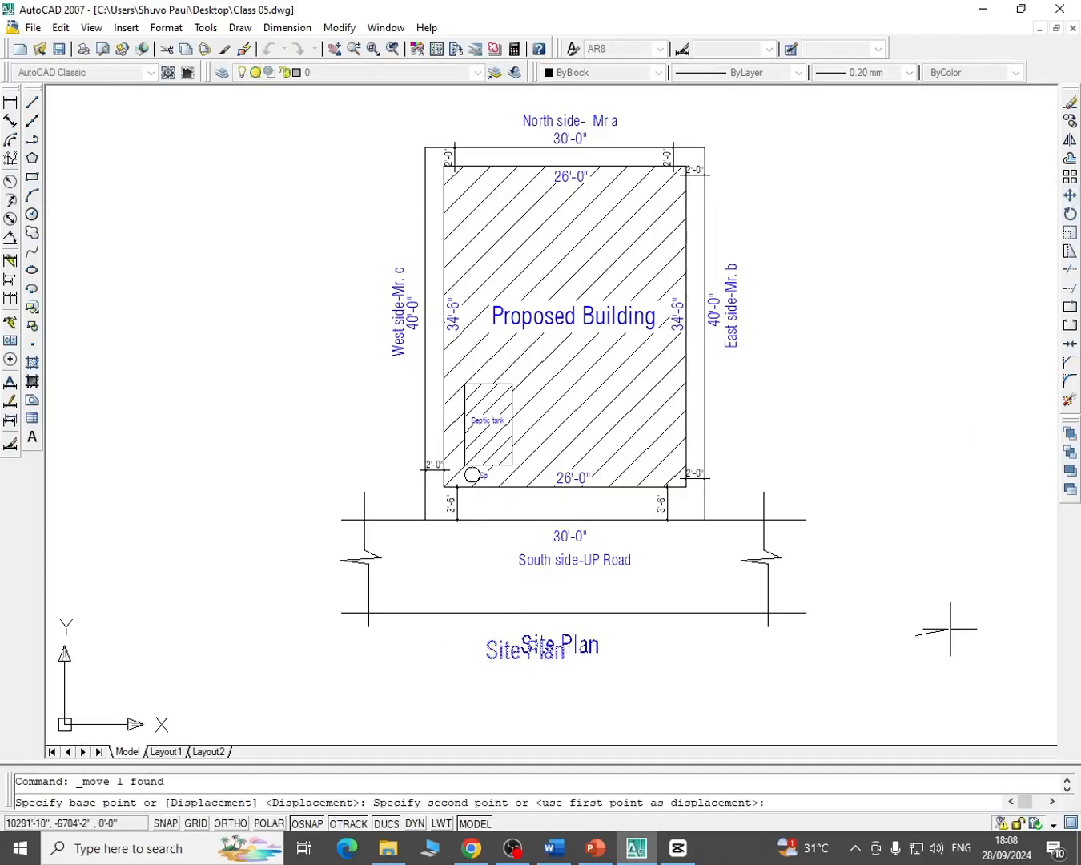
click(955, 632)
scroll(932, 501, down, 2)
key(Escape)
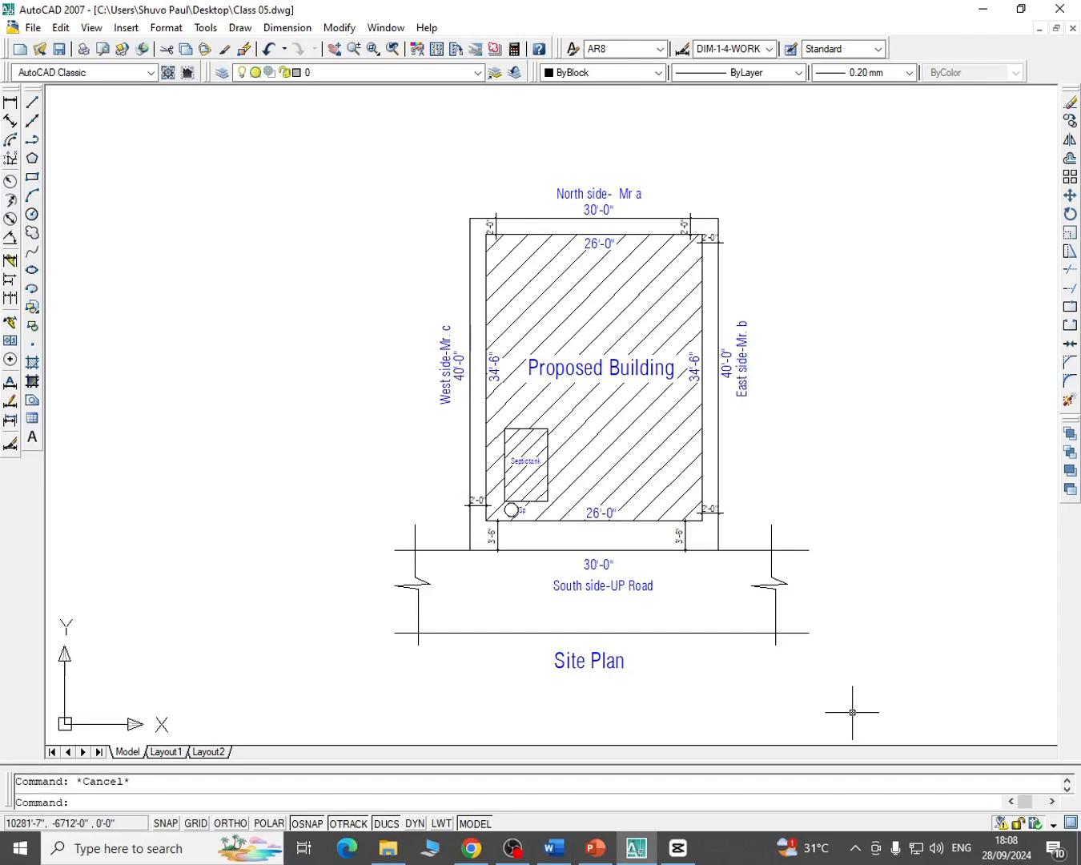
key(ctrl+s)
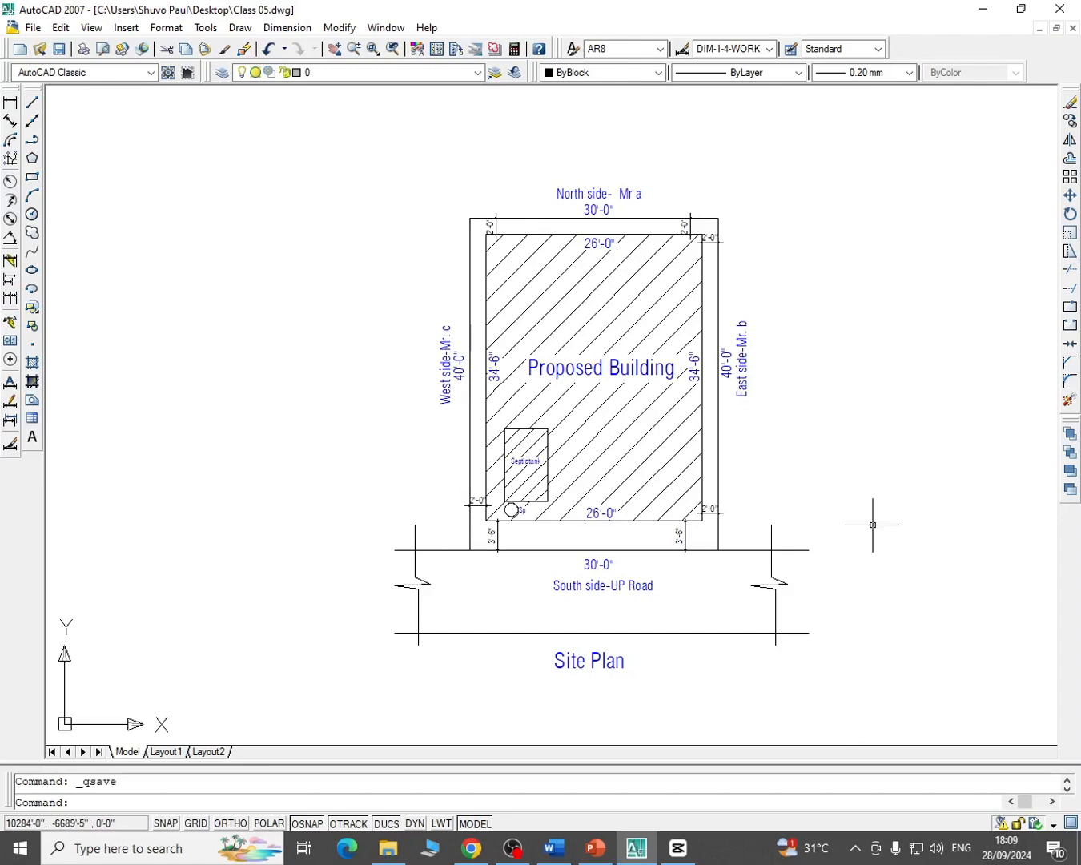